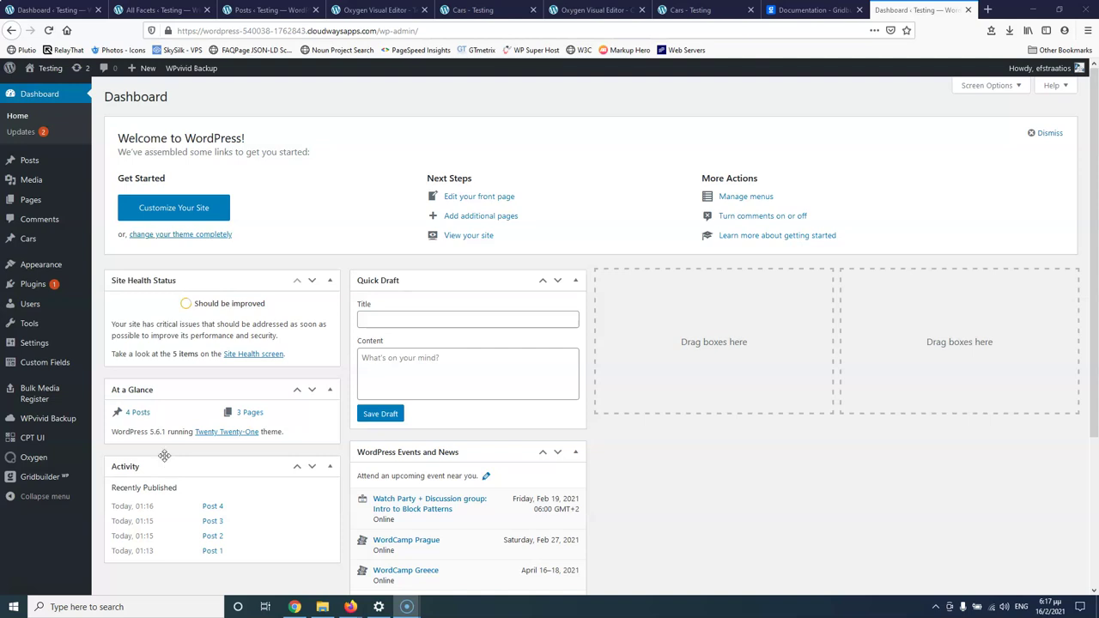
View the Site Health status of the WordPress site, and close that page
mouse_move(79, 320)
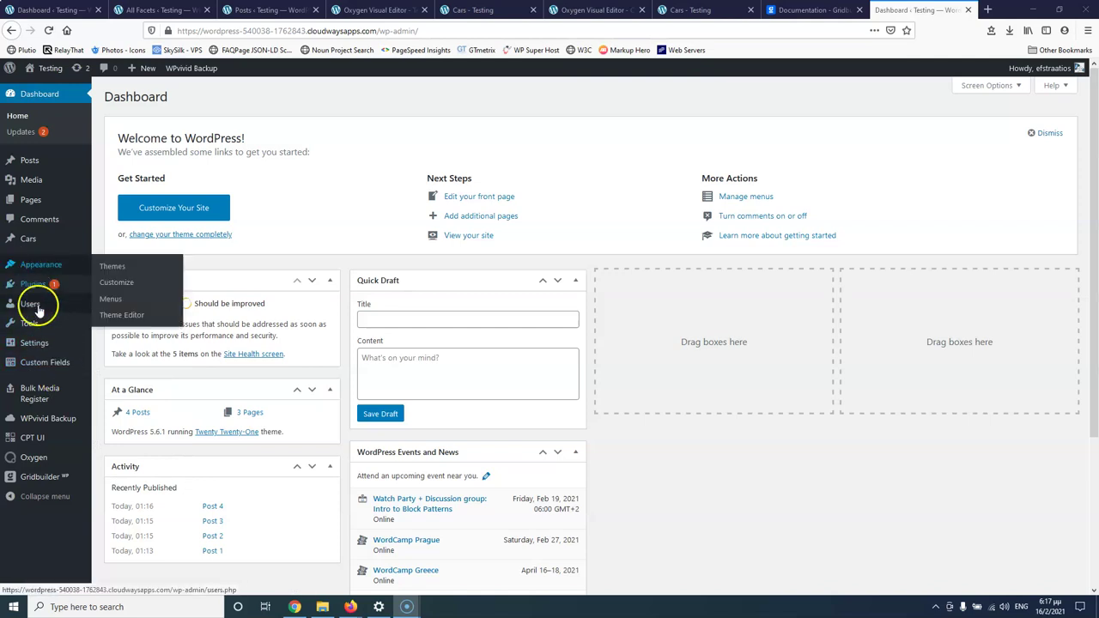
mouse_move(34, 329)
left_click(117, 374)
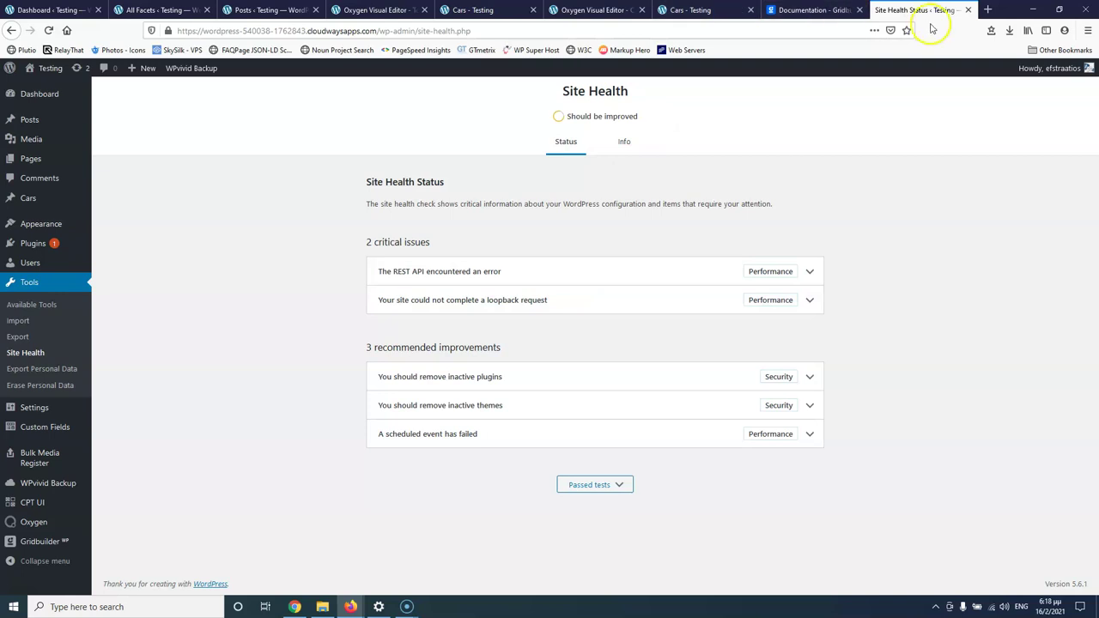
left_click(969, 9)
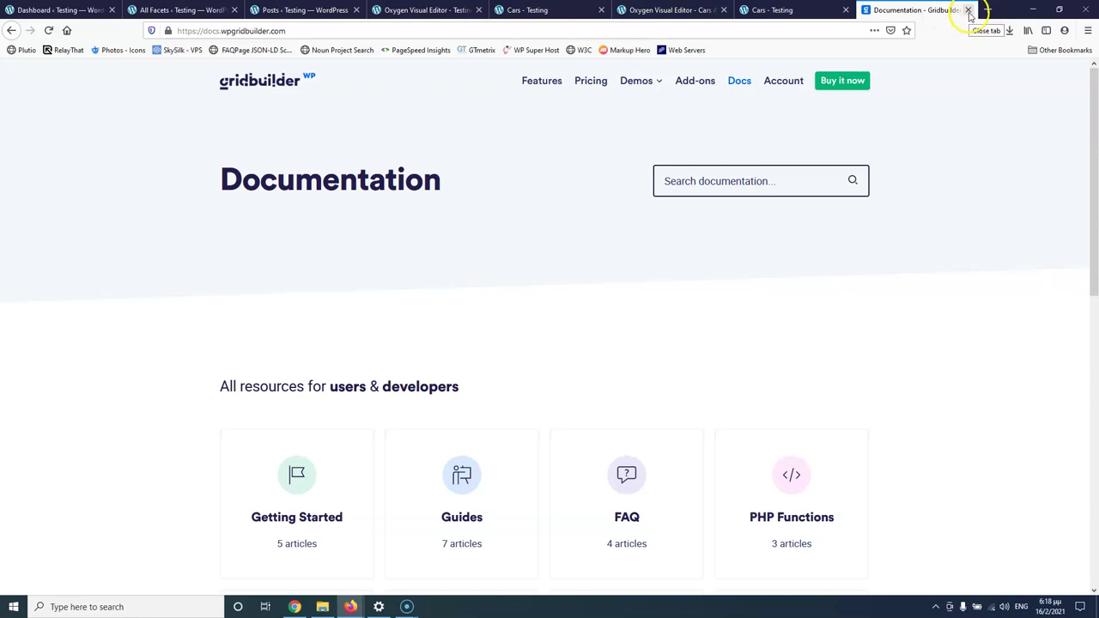
Review the Used Cars listing page, the site's Home page and the Cars template in the Oxygen editor
left_click(760, 11)
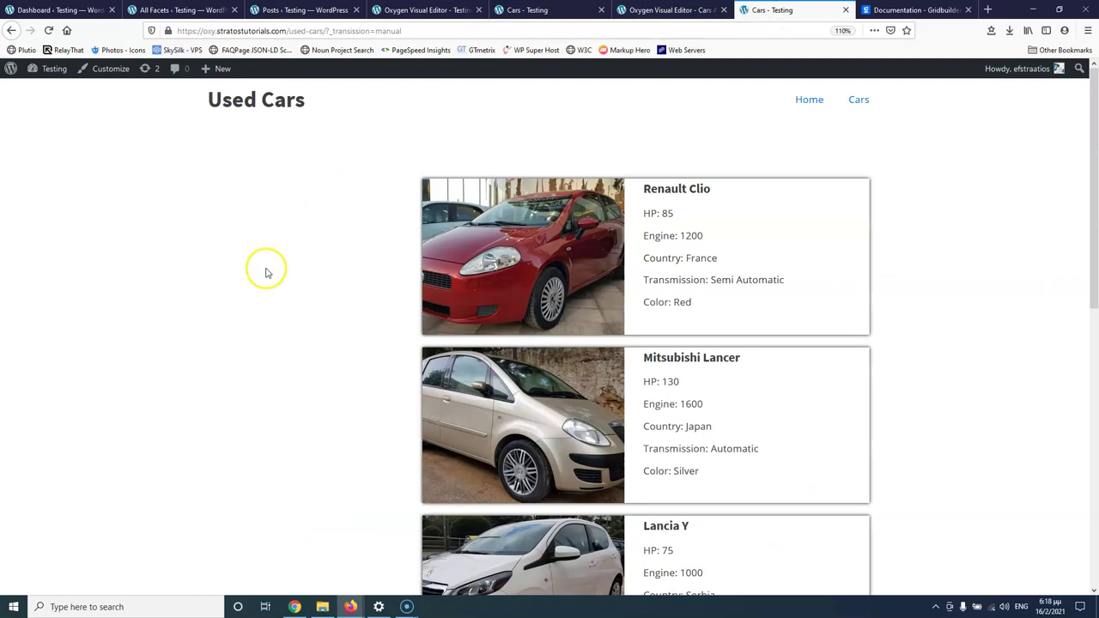
scroll(312, 253, "down", 5)
scroll(314, 257, "up", 5)
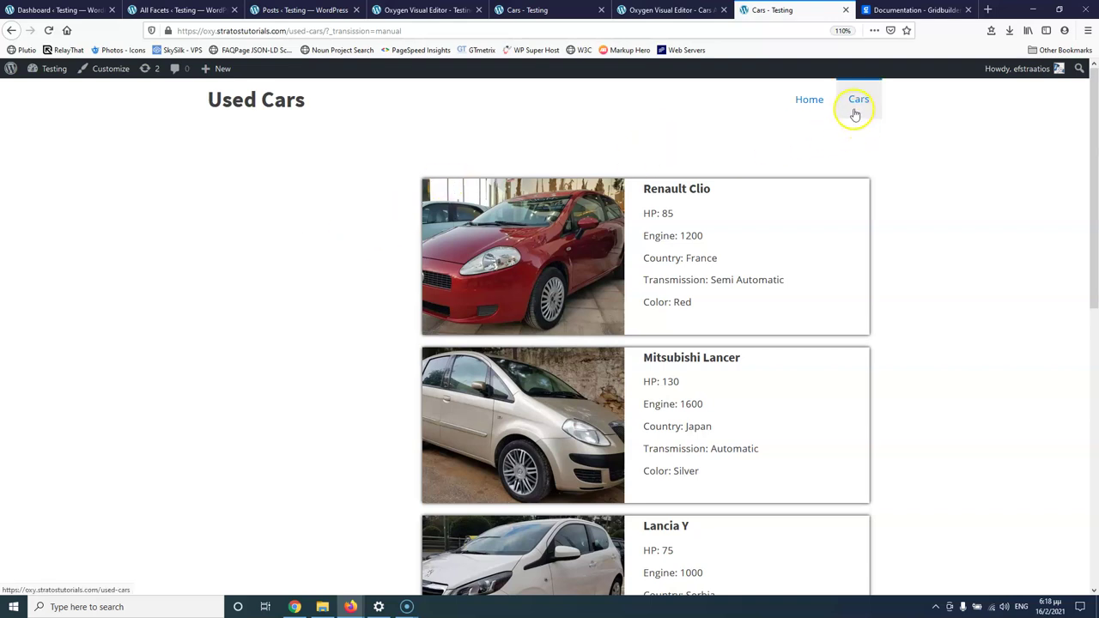
left_click(820, 102)
left_click(860, 102)
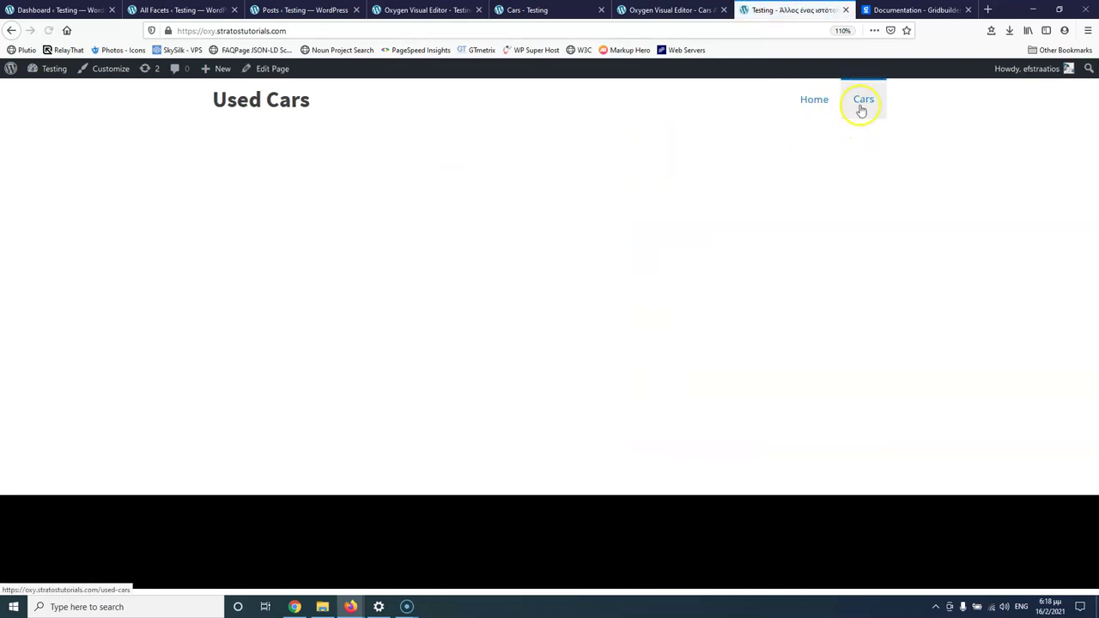
left_click(698, 11)
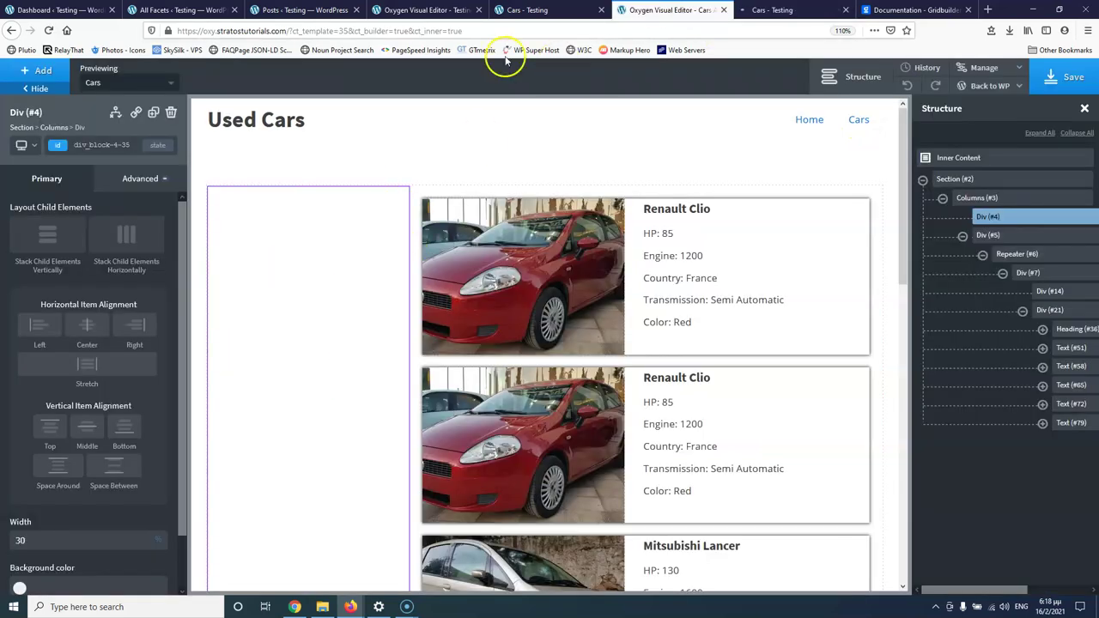
Create a new facet in Gridbuilder and name it Makers
left_click(181, 10)
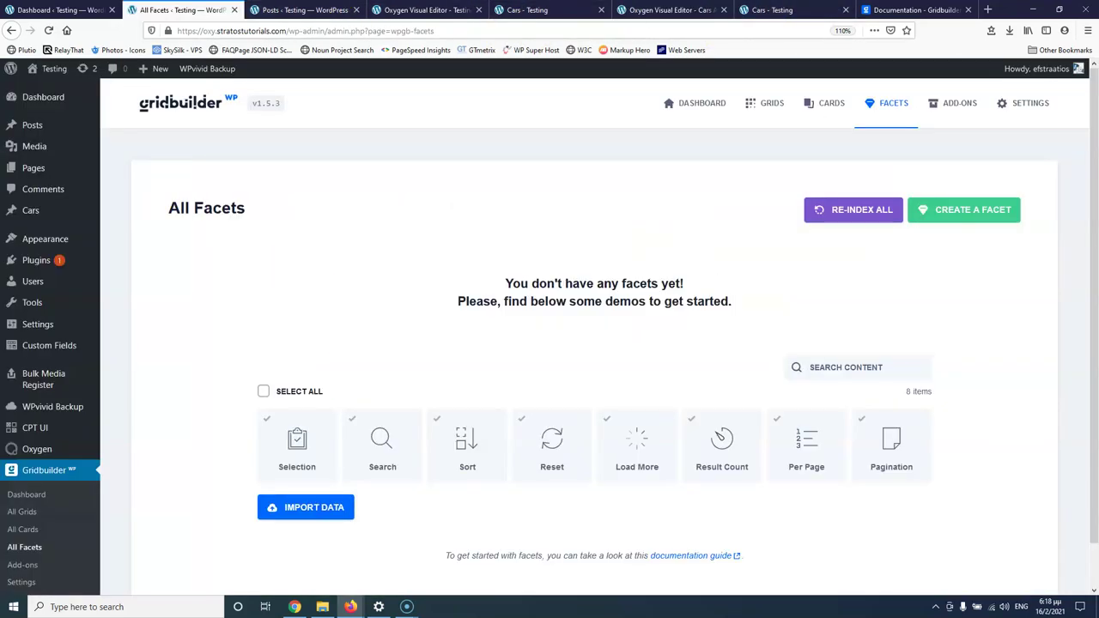
scroll(218, 386, "down", 1)
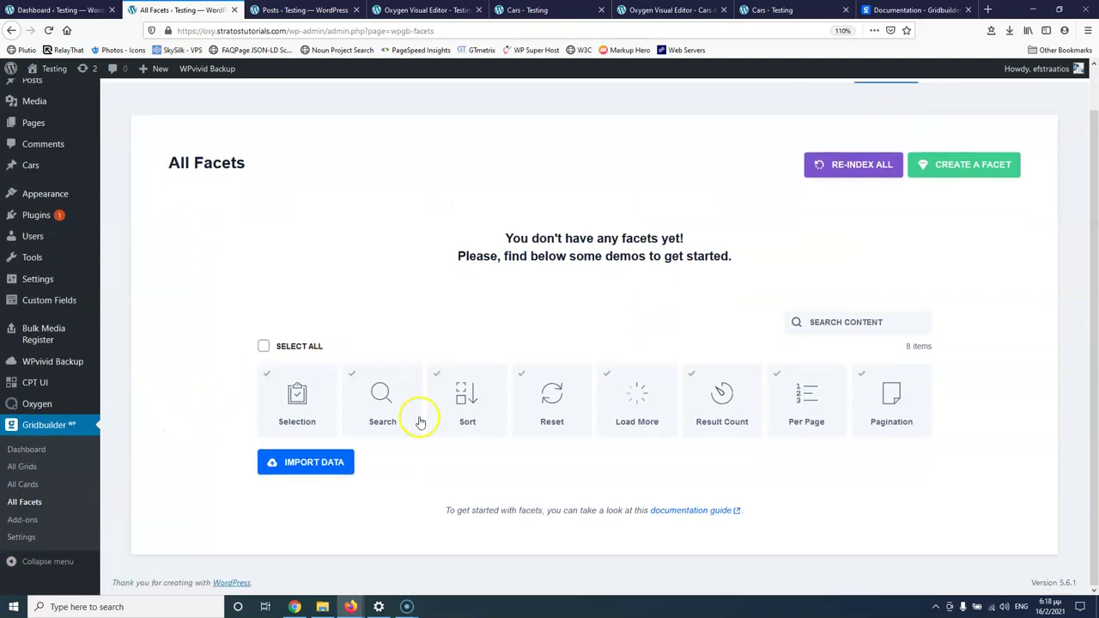
left_click(927, 176)
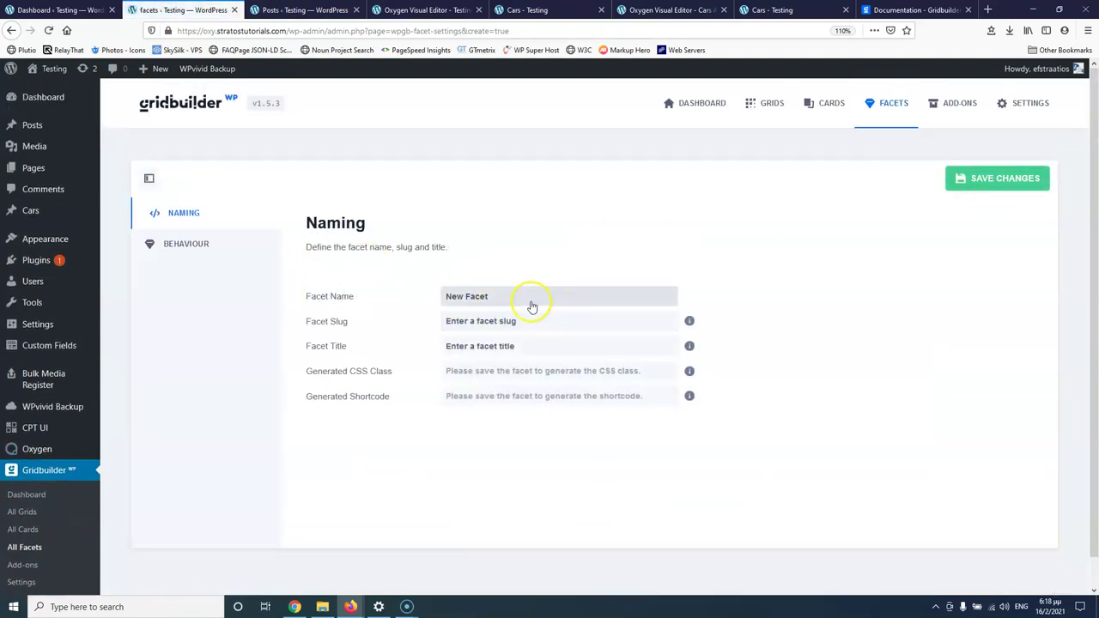
left_click_drag(523, 302, 417, 292)
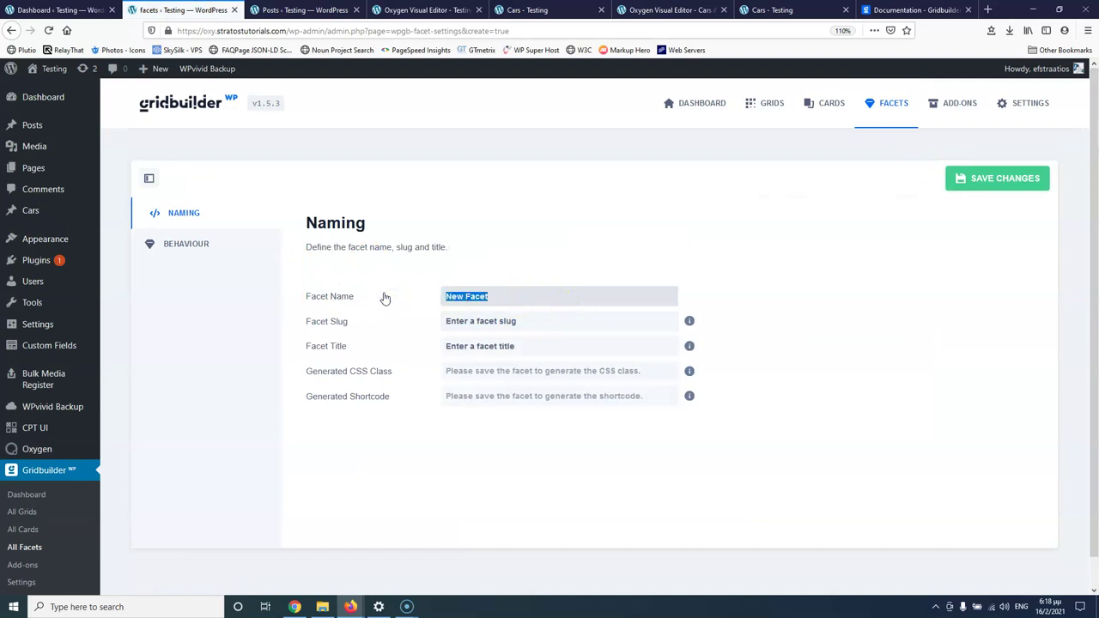
type("Makers")
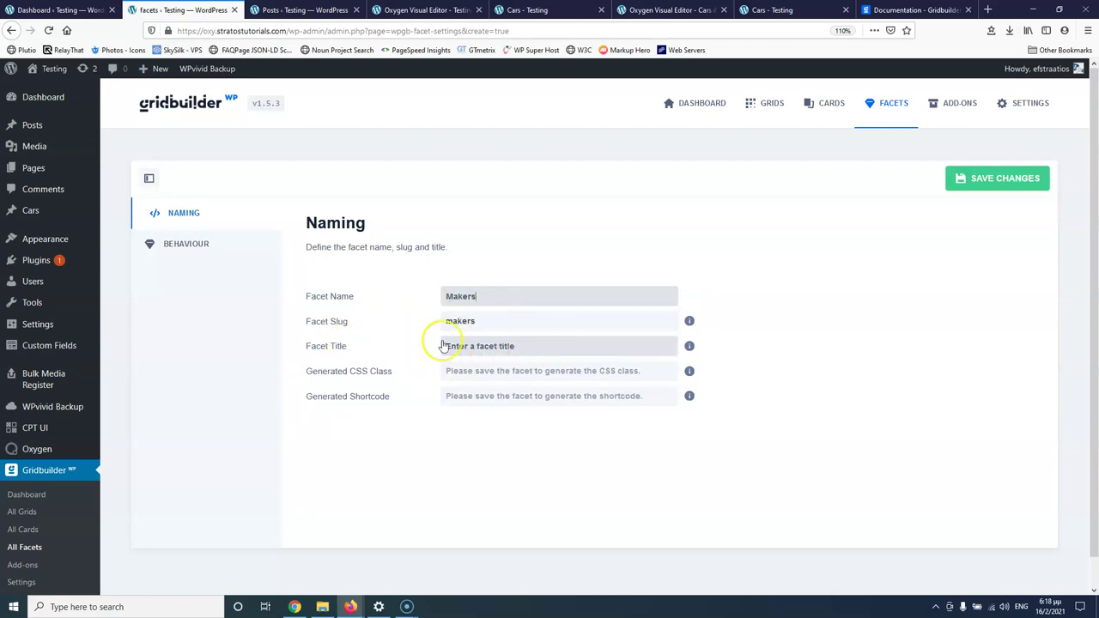
Set the facet's behaviour to filter by the Makers taxonomy, keeping the Checkboxes filter type
left_click(198, 245)
scroll(369, 275, "down", 3)
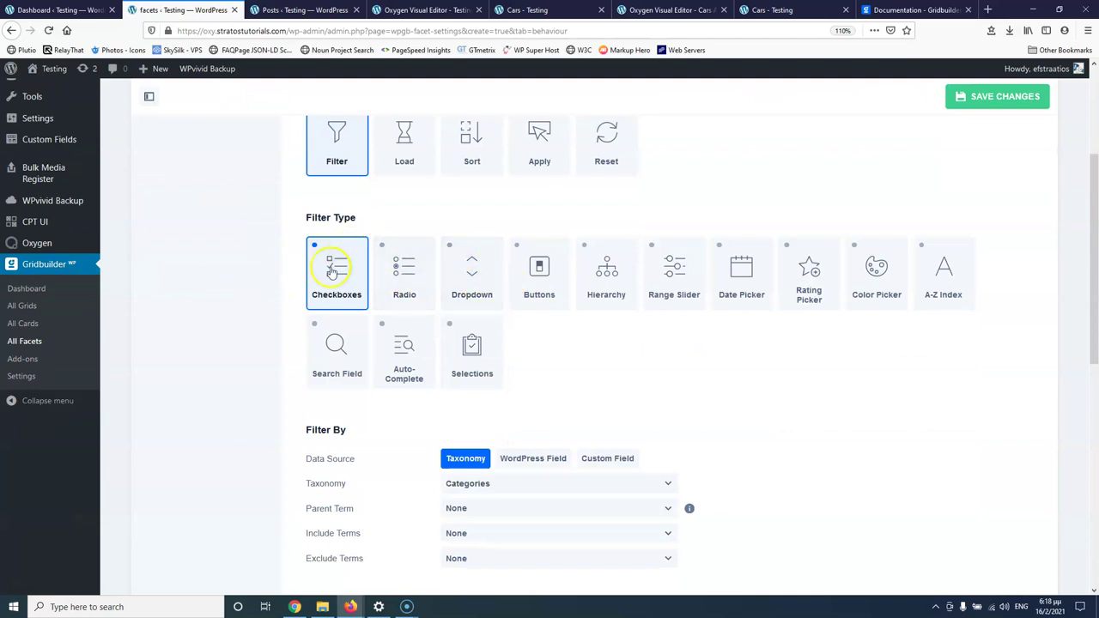
scroll(258, 263, "down", 3)
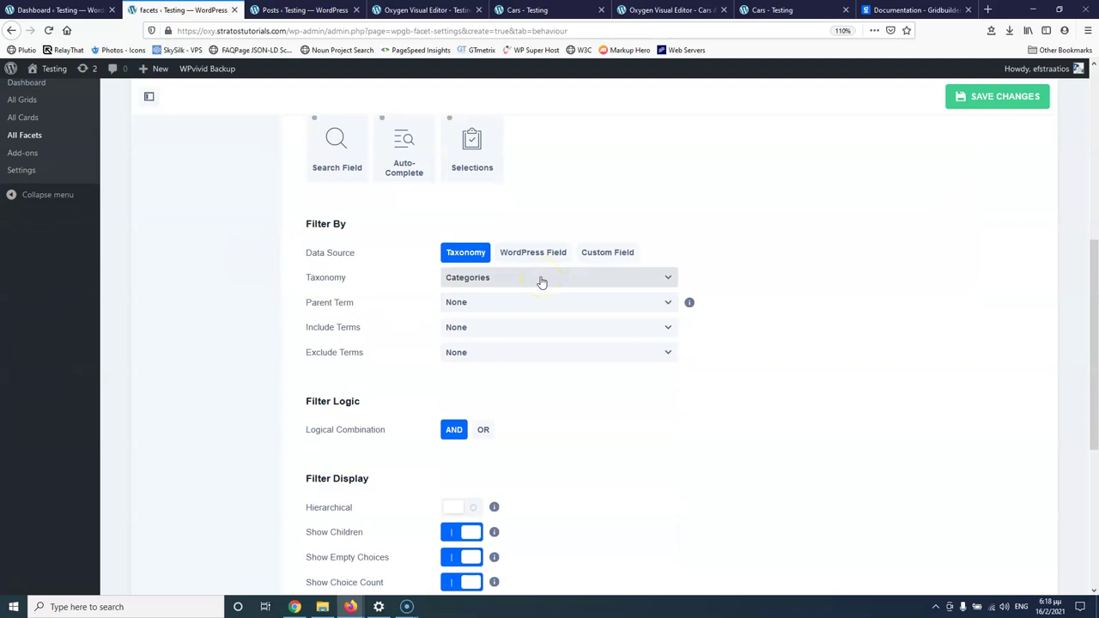
left_click(542, 283)
left_click(498, 375)
Disable Show Empty Choices, Show Choice Count and Show Children in the facet's filter display, and save the facet
scroll(362, 376, "down", 1)
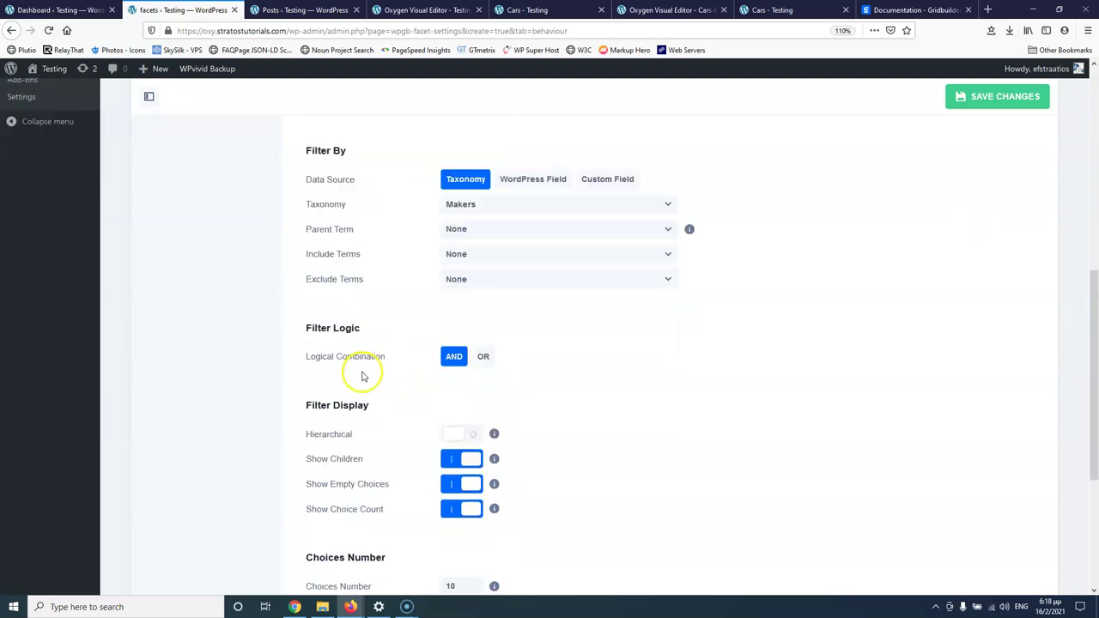
scroll(363, 376, "down", 2)
left_click(448, 353)
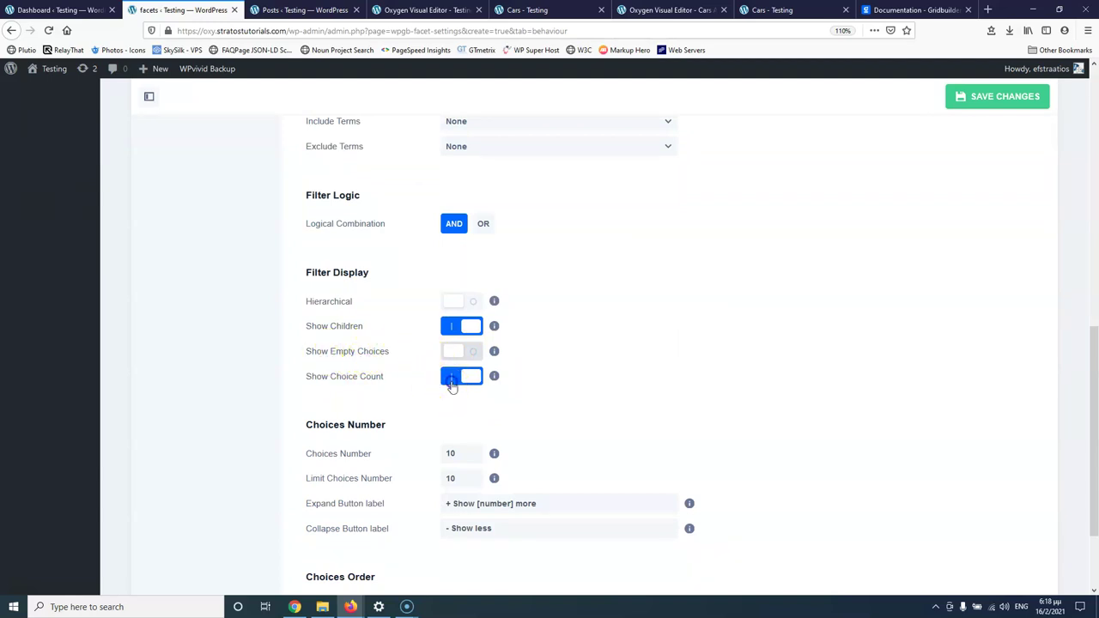
left_click(451, 383)
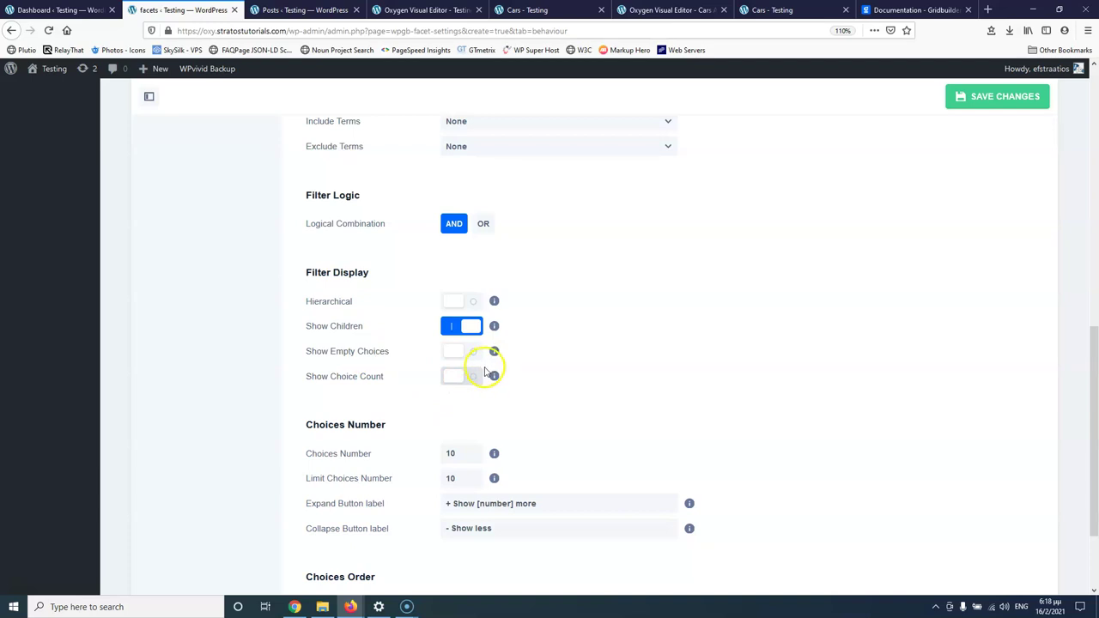
left_click(474, 337)
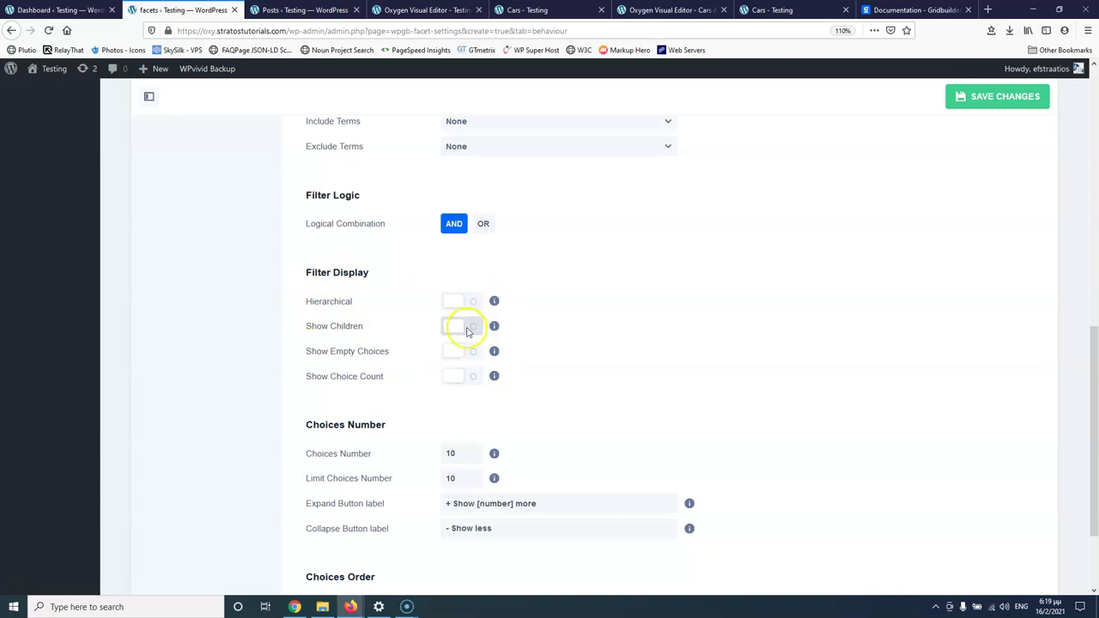
scroll(541, 416, "down", 2)
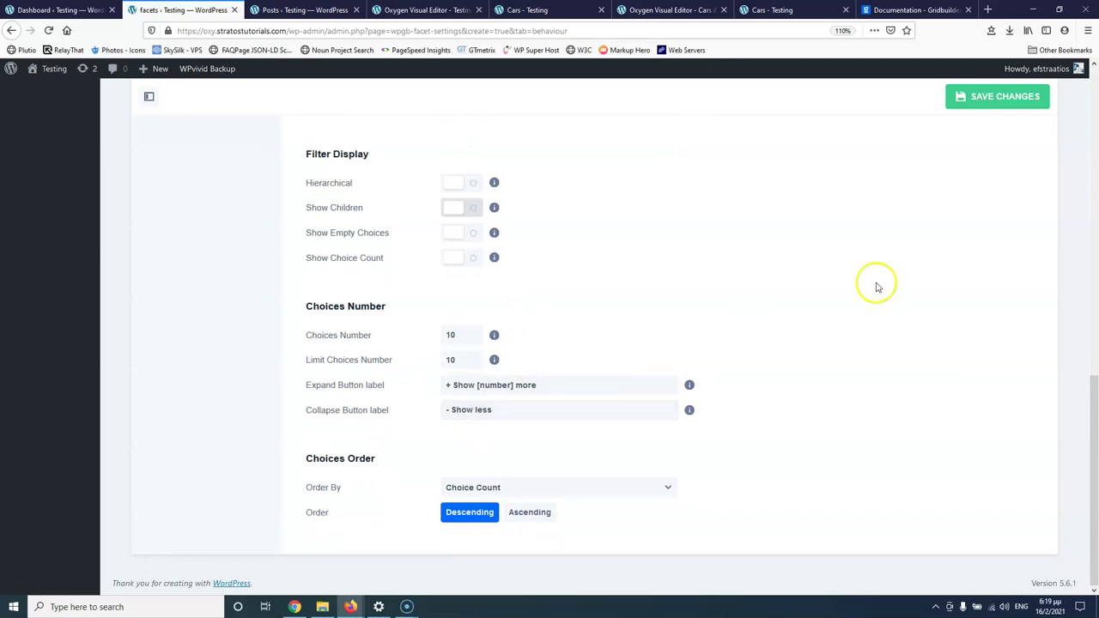
scroll(876, 285, "up", 10)
left_click(1001, 131)
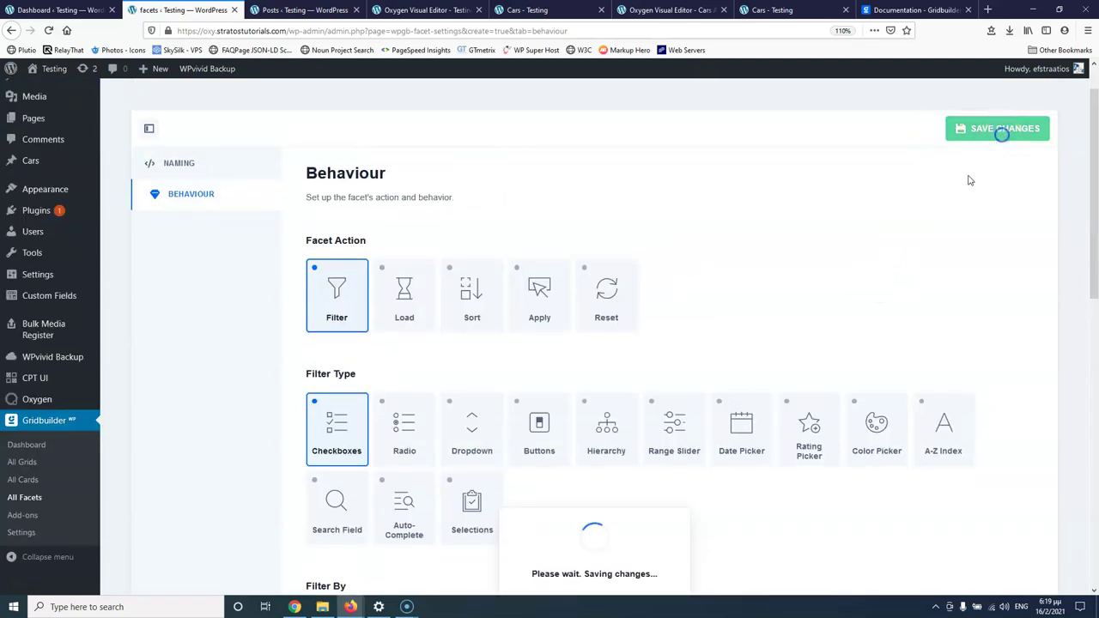
Order the facet's choices by Choice Name and save the changes
scroll(712, 398, "down", 10)
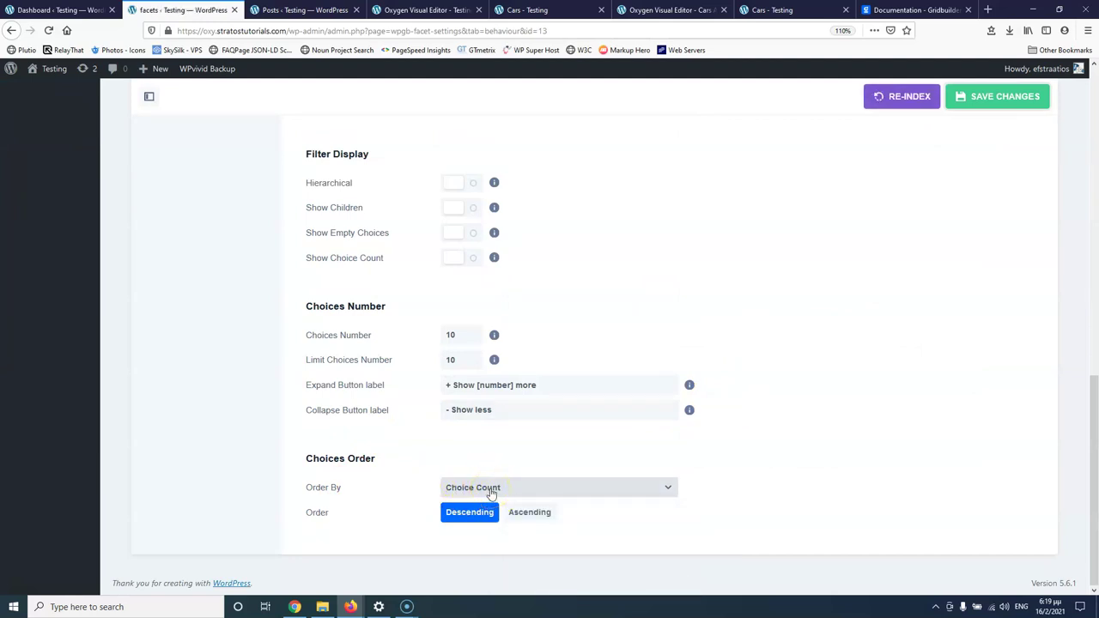
left_click(491, 491)
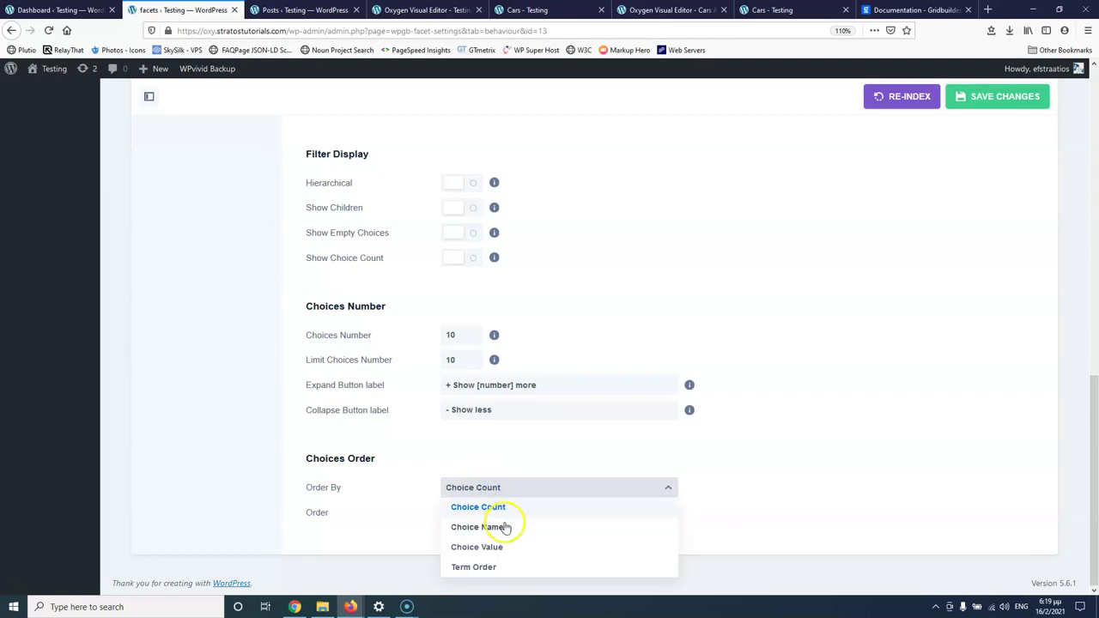
left_click(509, 527)
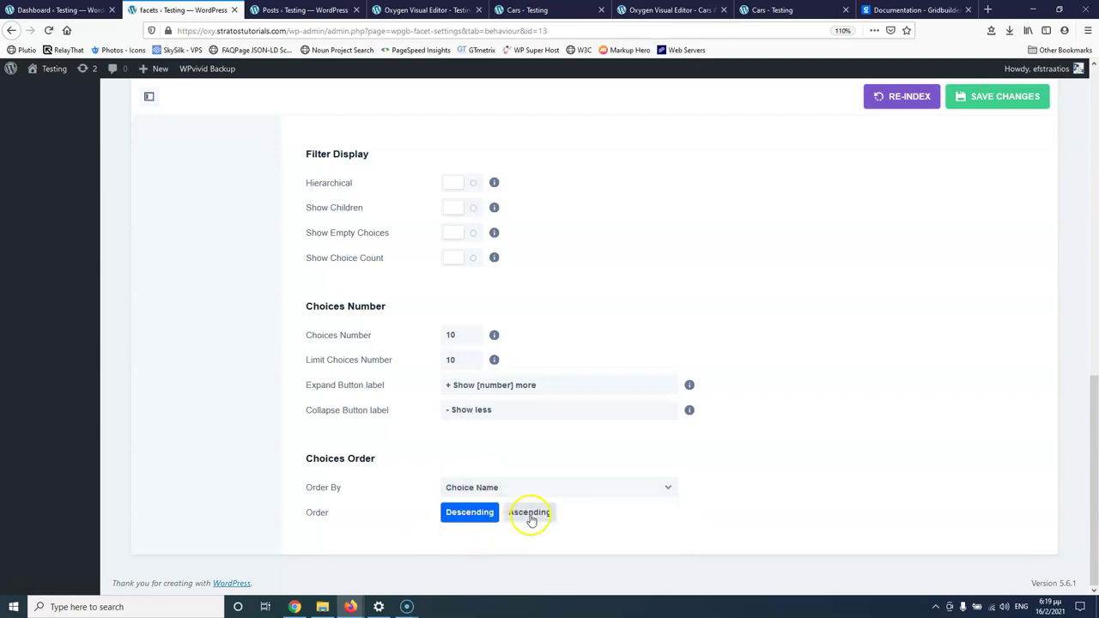
left_click(998, 100)
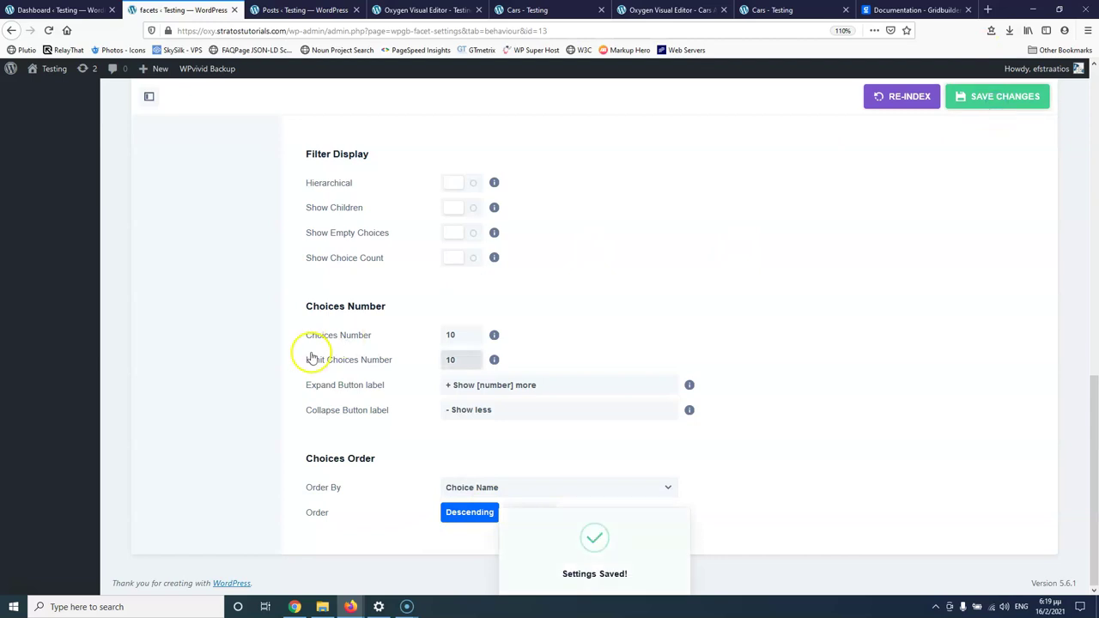
Copy the generated shortcode from the Makers facet's naming settings
scroll(309, 354, "up", 8)
left_click(182, 212)
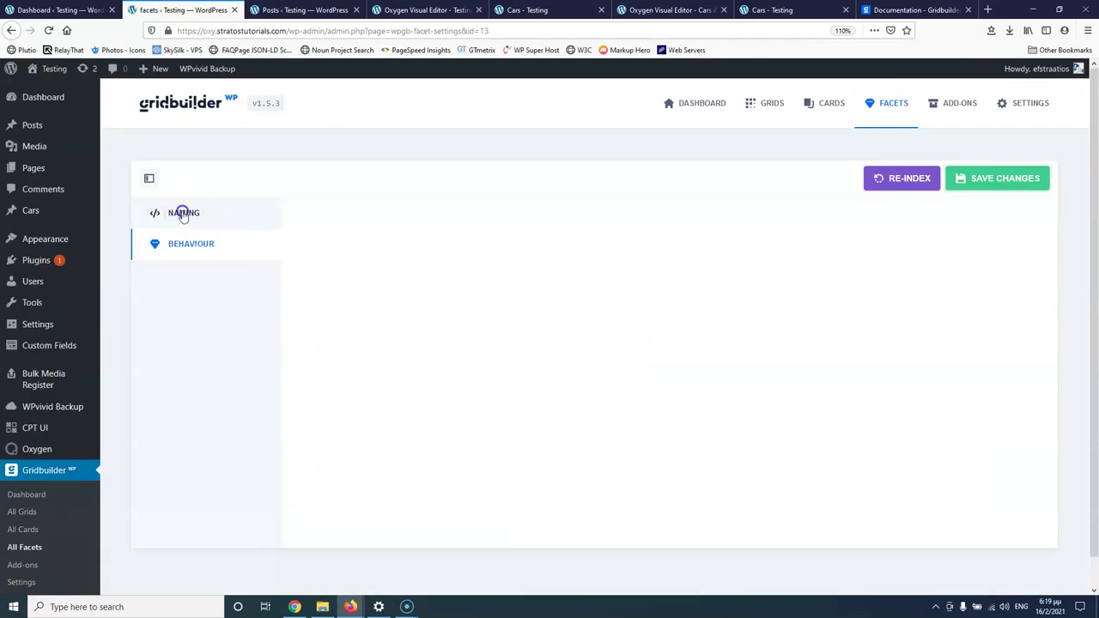
left_click_drag(566, 400, 431, 406)
Switch to the Cars template in the Oxygen editor and add a Div inside the empty column beside the car list
left_click(408, 10)
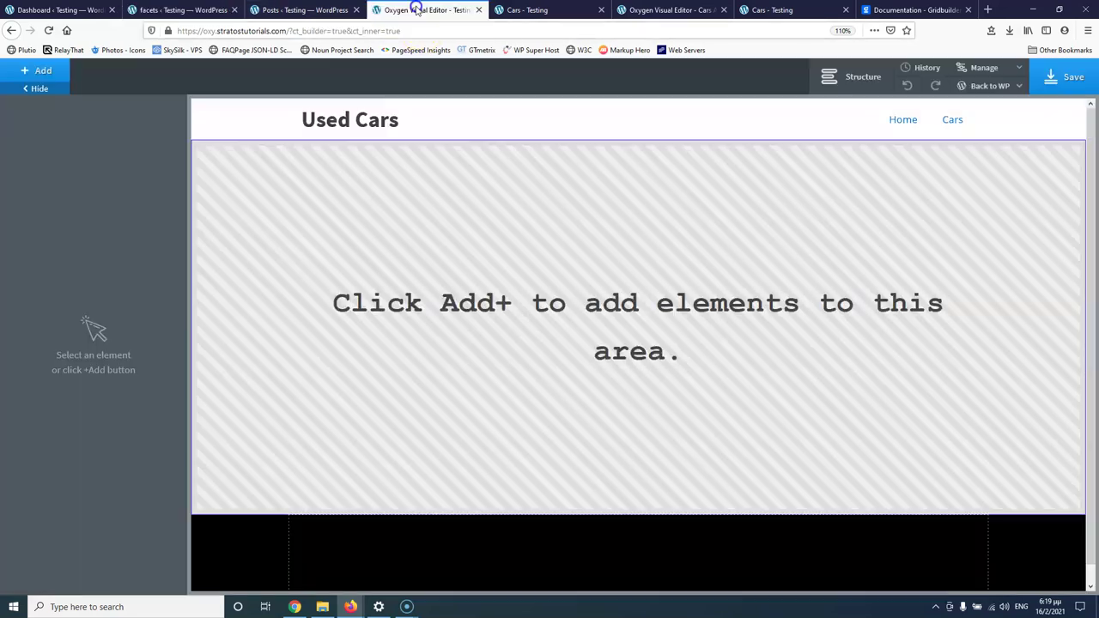
left_click(519, 10)
left_click(654, 10)
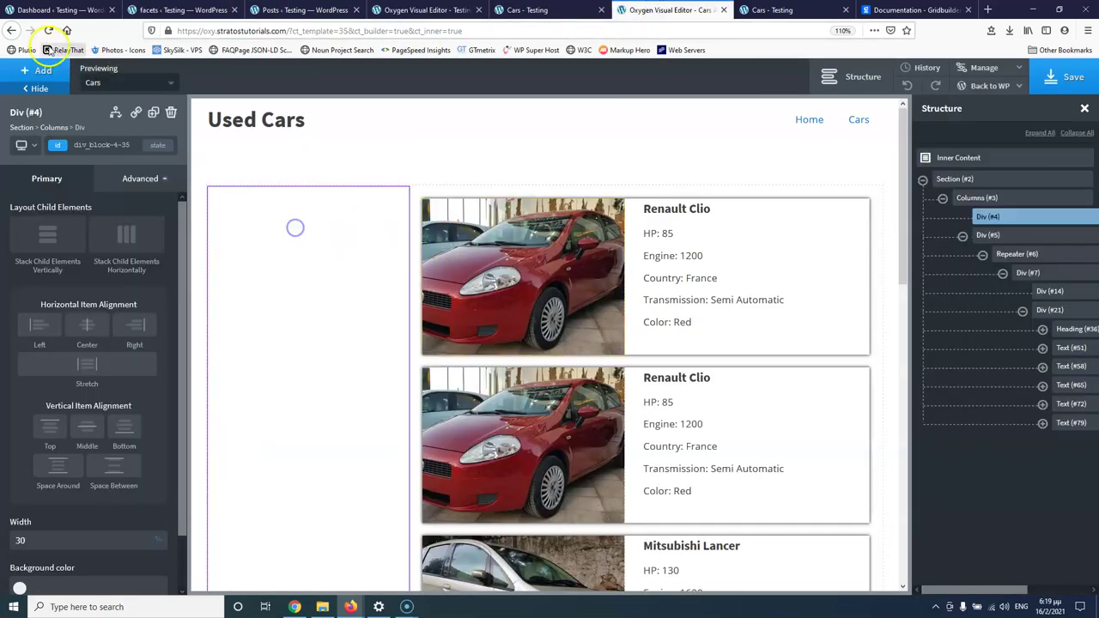
left_click(47, 78)
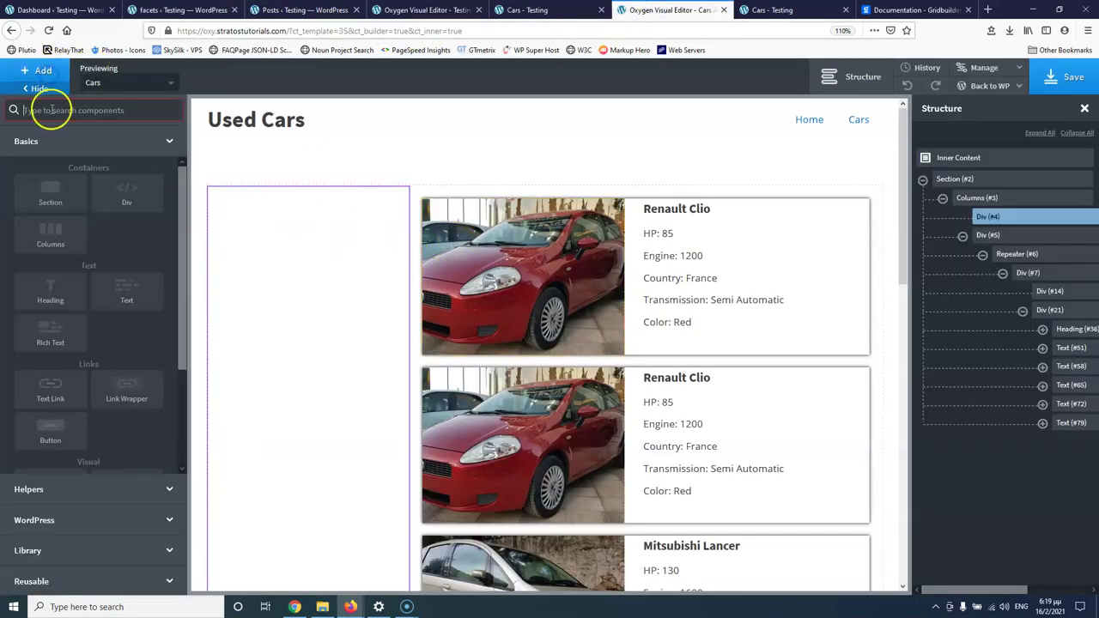
left_click(129, 196)
Add a heading inside the new Div and change its text to "Makers"
left_click(39, 71)
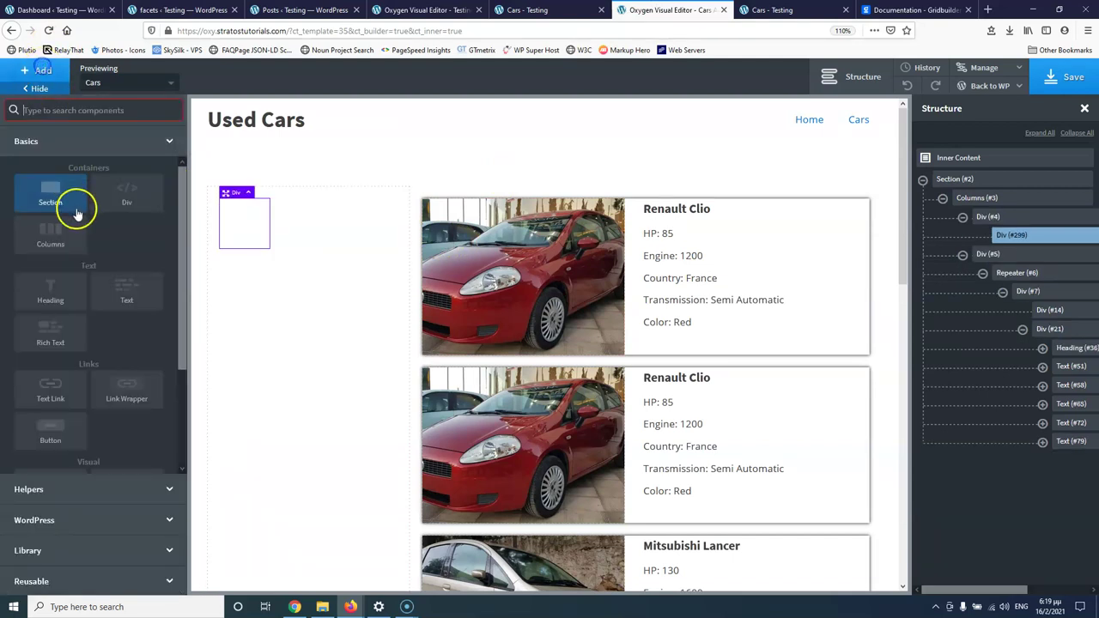
left_click(51, 297)
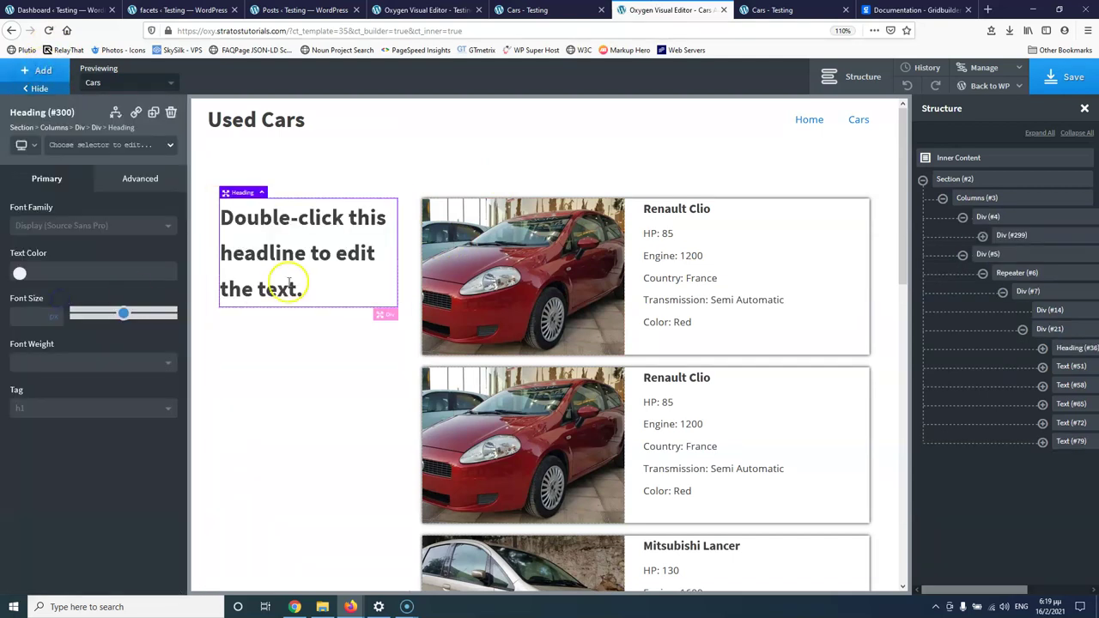
double_click(286, 221)
type("M")
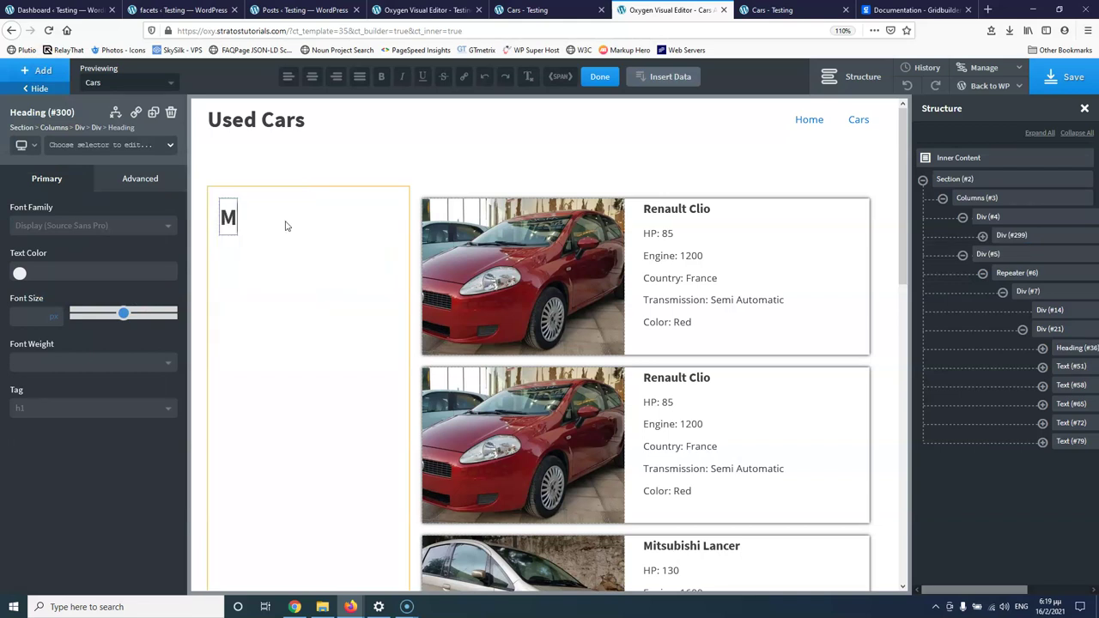
type("akers")
left_click(250, 226)
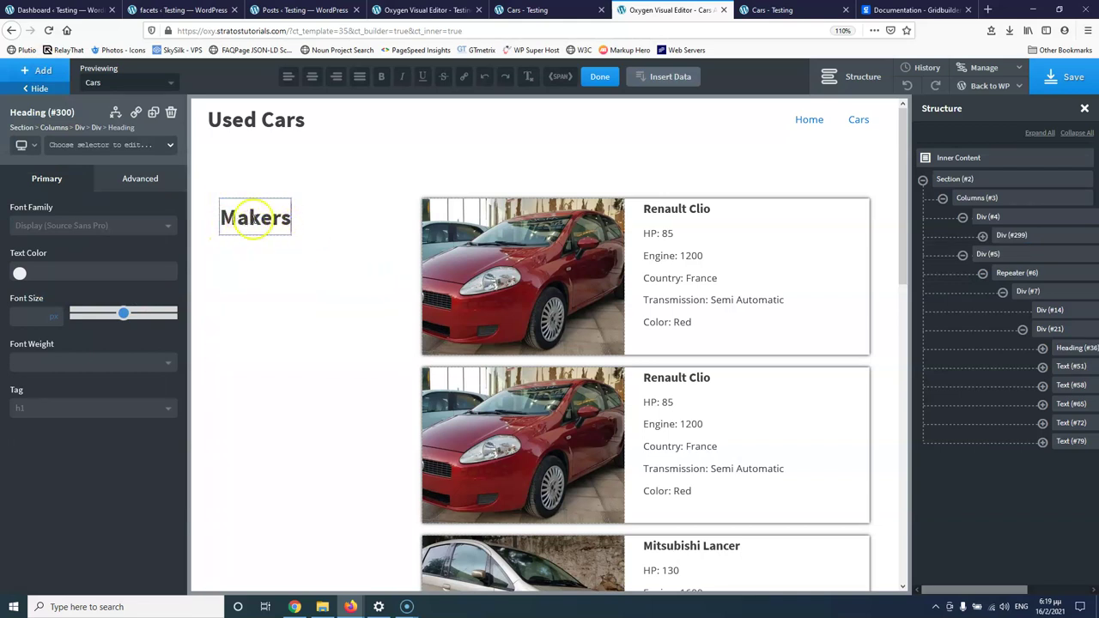
Check the filter headings on the reference Cars page and the Makers facet's naming settings
left_click(527, 9)
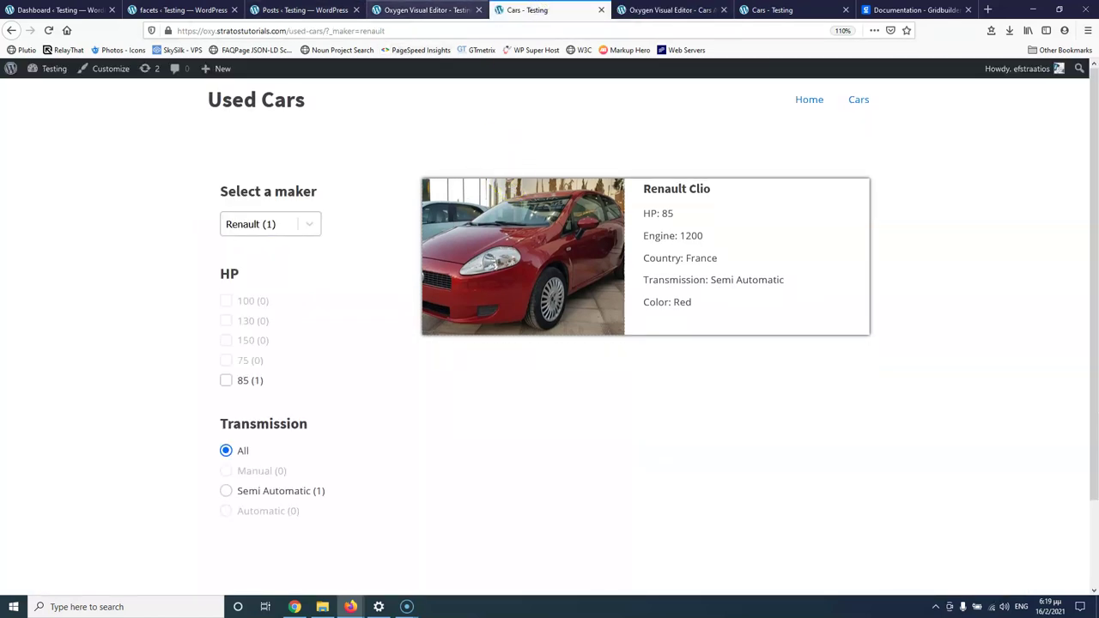
left_click(425, 10)
left_click(180, 9)
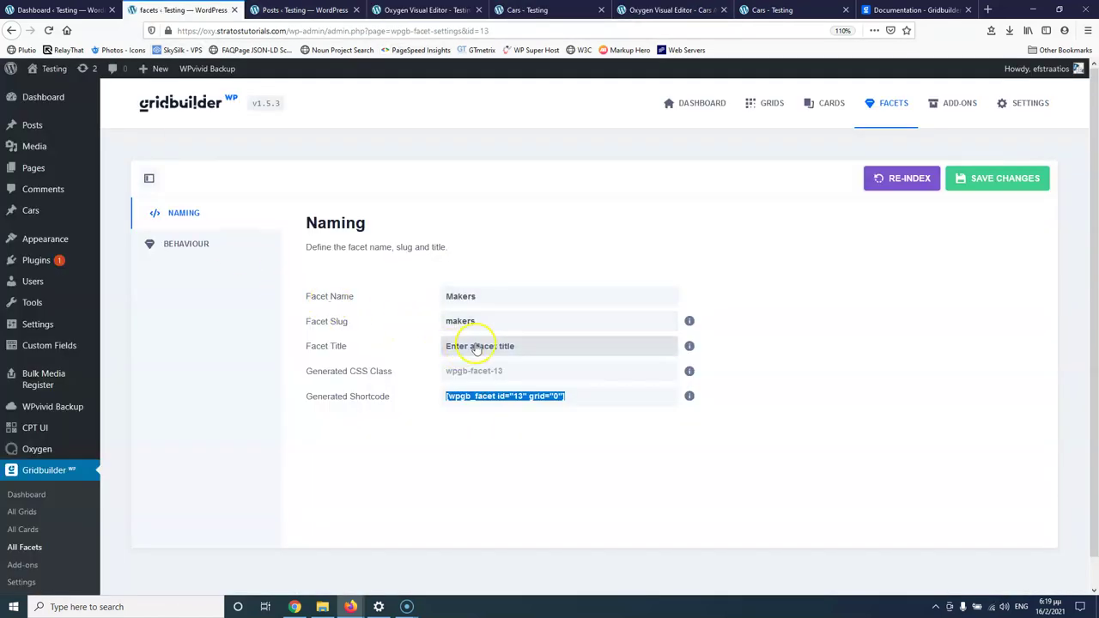
left_click(541, 10)
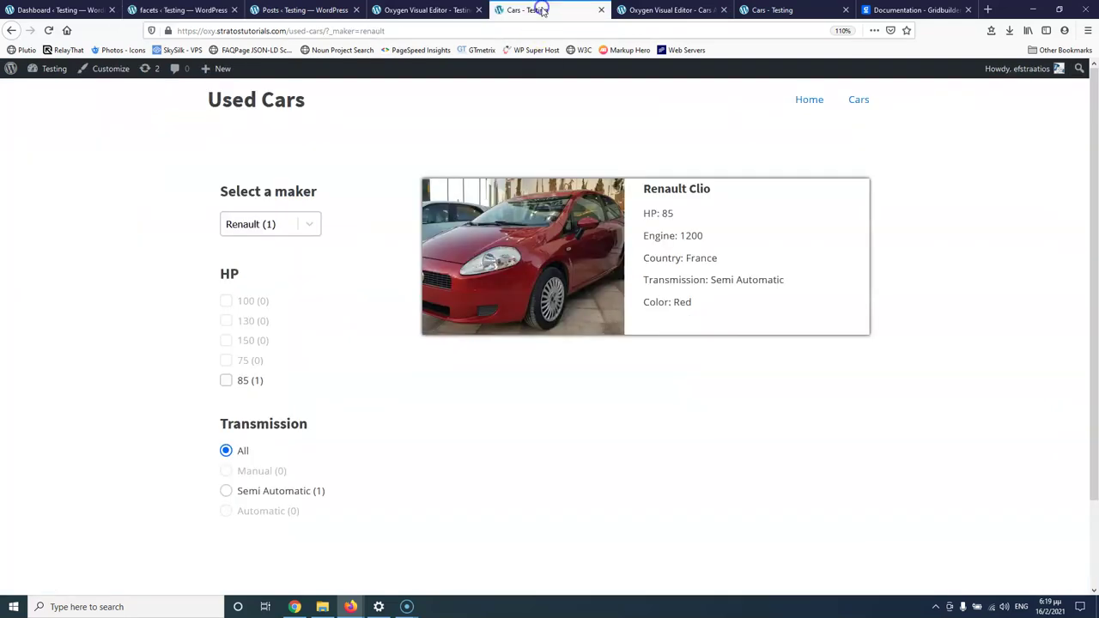
In the Oxygen editor, set the Makers heading's tag to h3 and give it a 13 px bottom margin
left_click(646, 9)
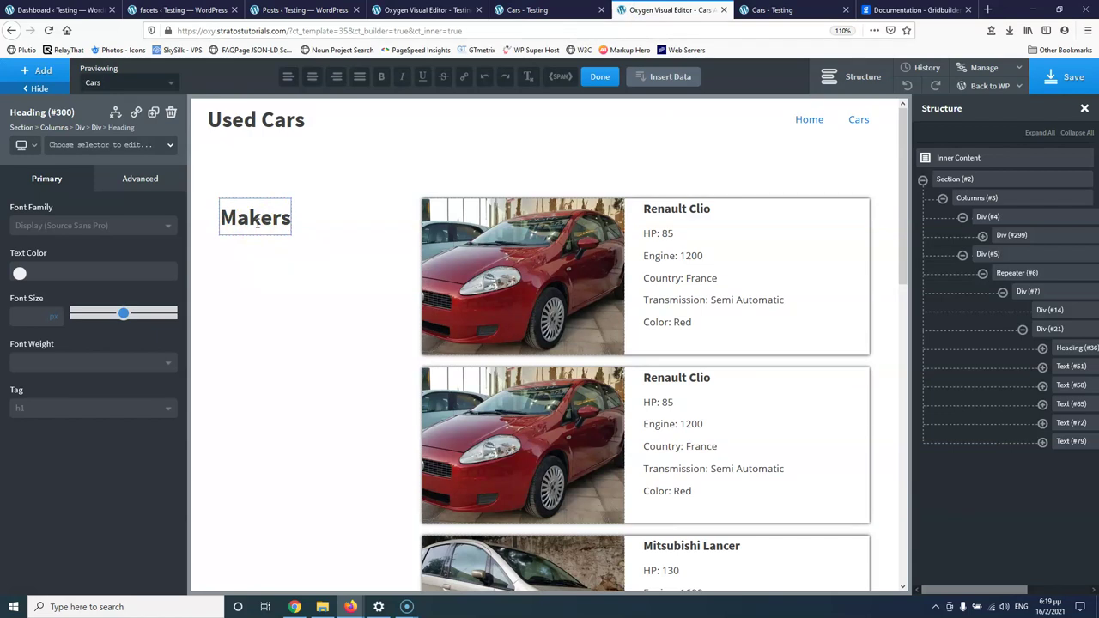
left_click(103, 405)
left_click(43, 462)
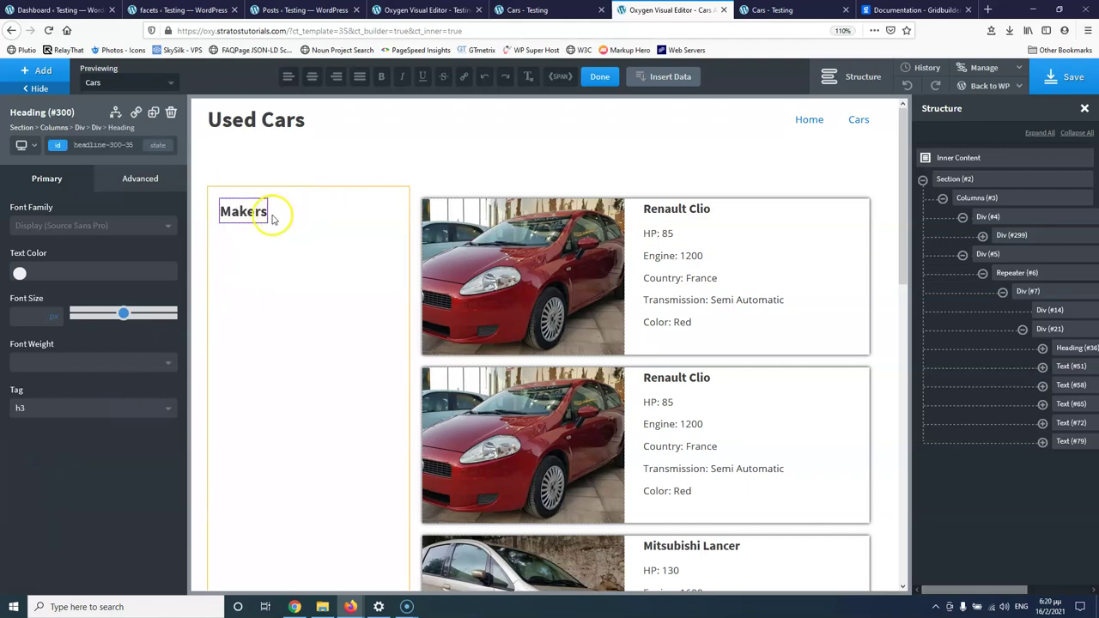
left_click(248, 225)
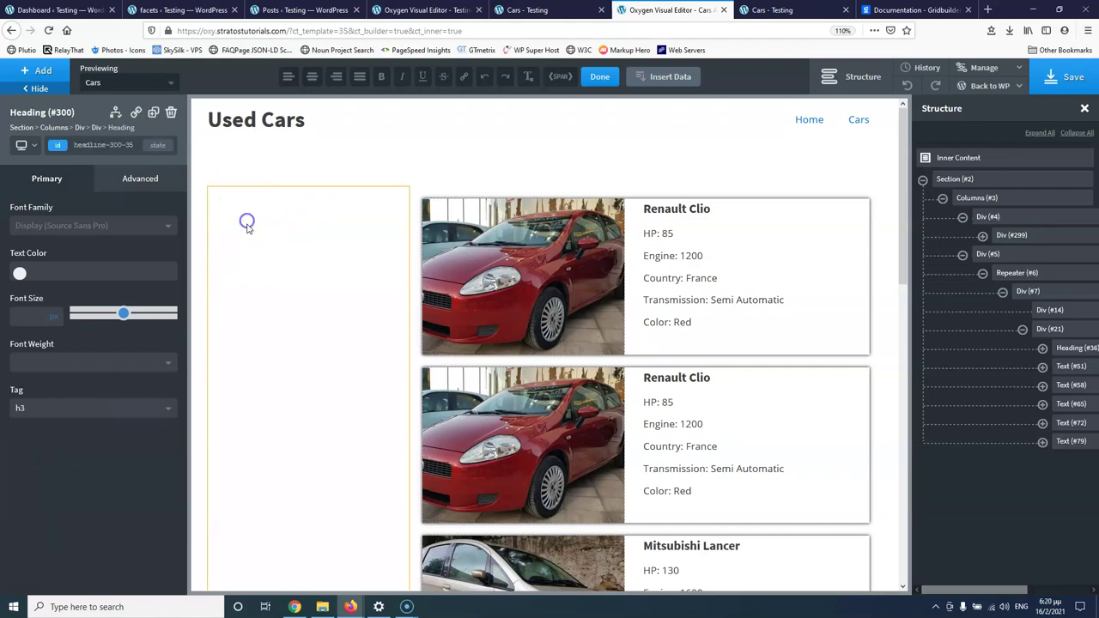
left_click(248, 210)
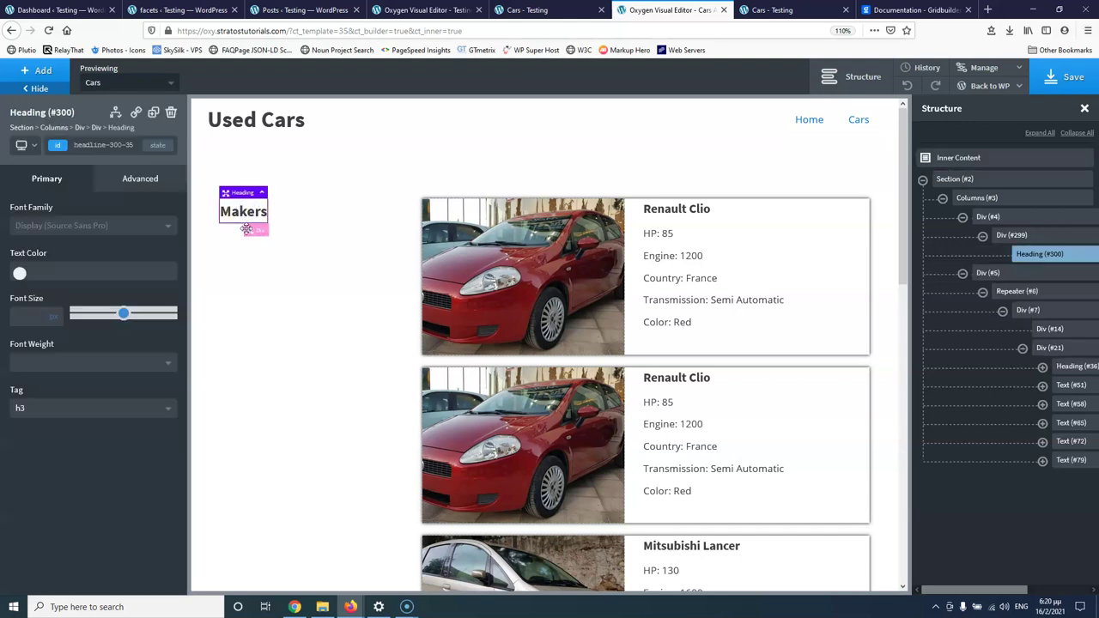
left_click_drag(232, 226, 232, 237)
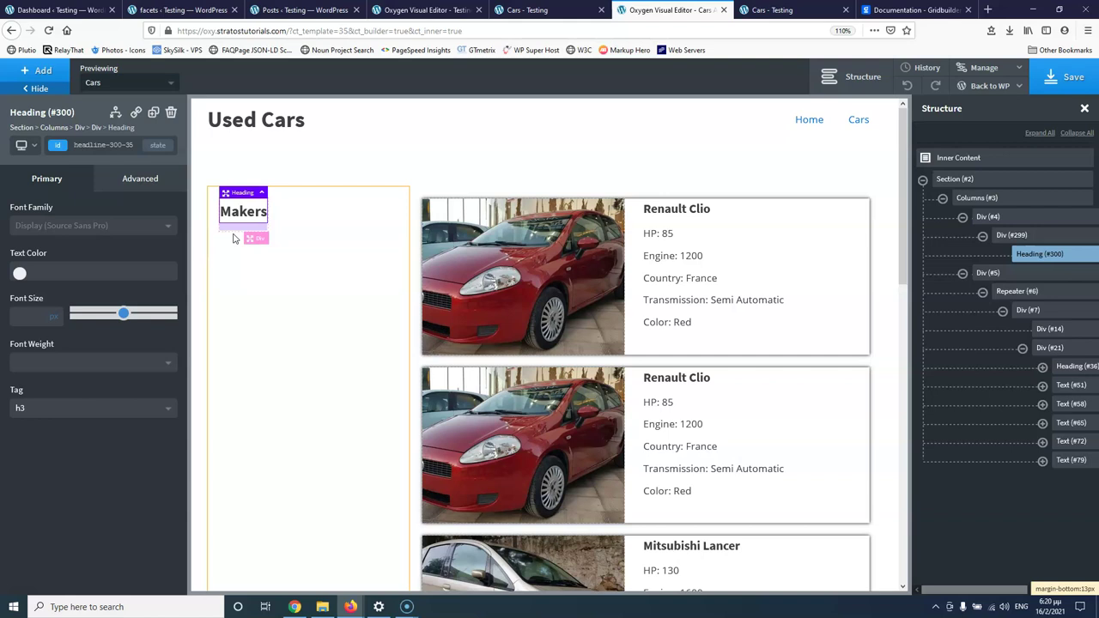
Add a Shortcode element below the Makers heading, inside the same Div
left_click(36, 71)
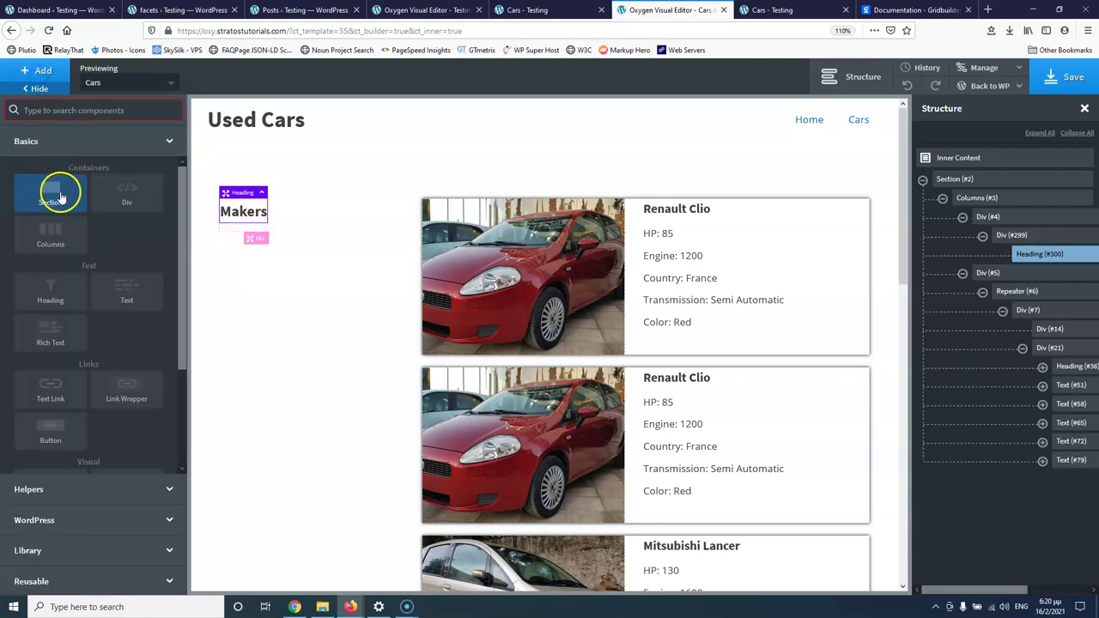
left_click(71, 110)
type("short")
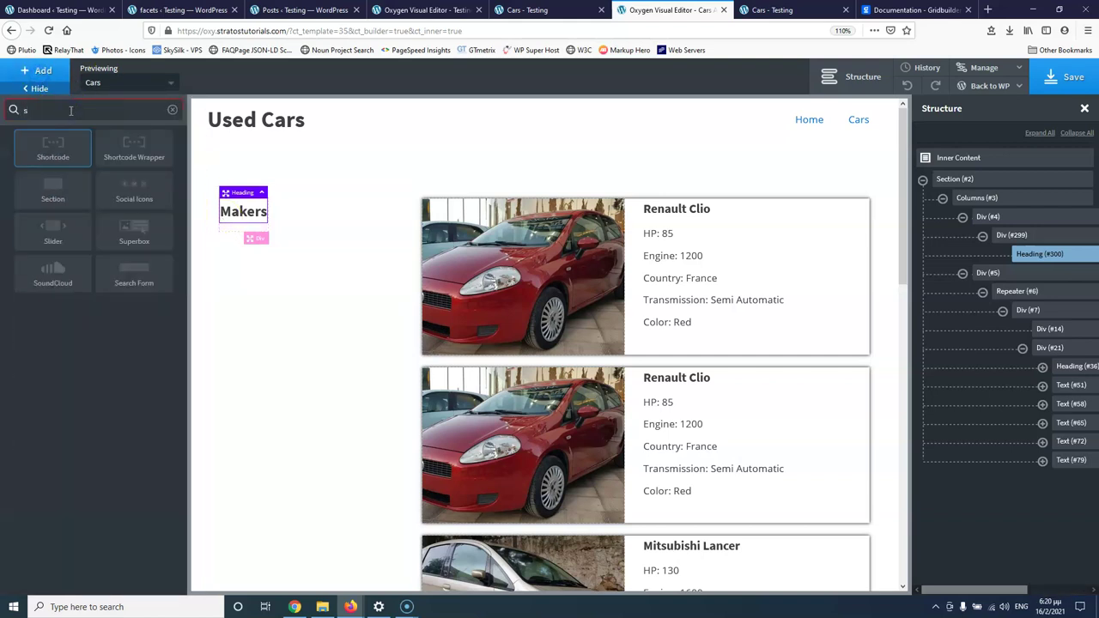
left_click(57, 149)
left_click(87, 221)
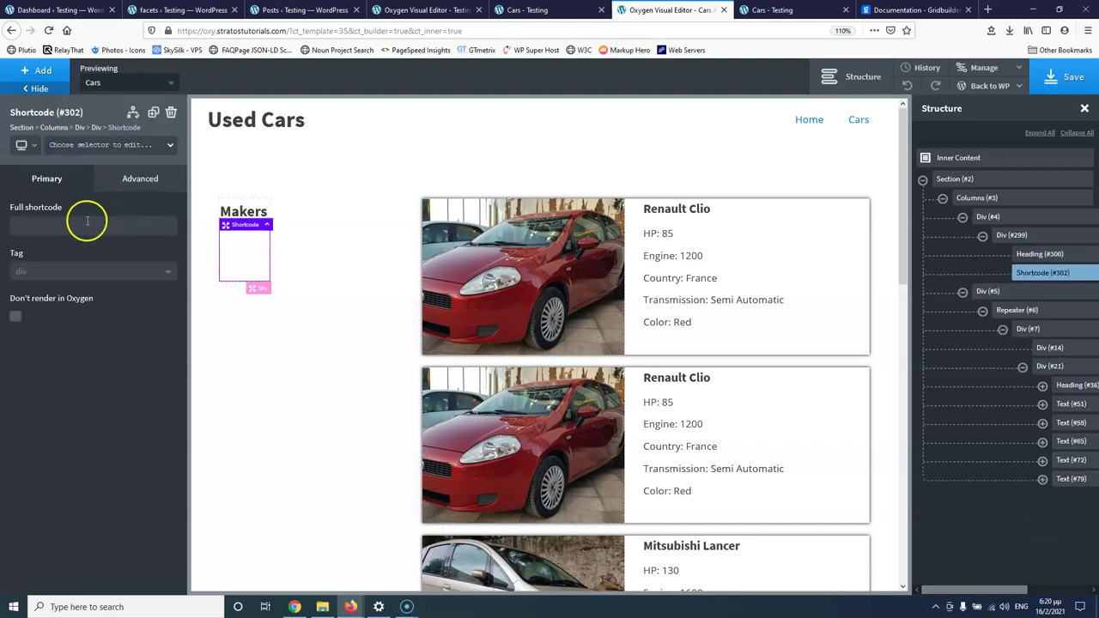
Set the element's full shortcode to [wpgb_facet id="13" grid="wpgb-content"] and save the template
left_click(73, 223)
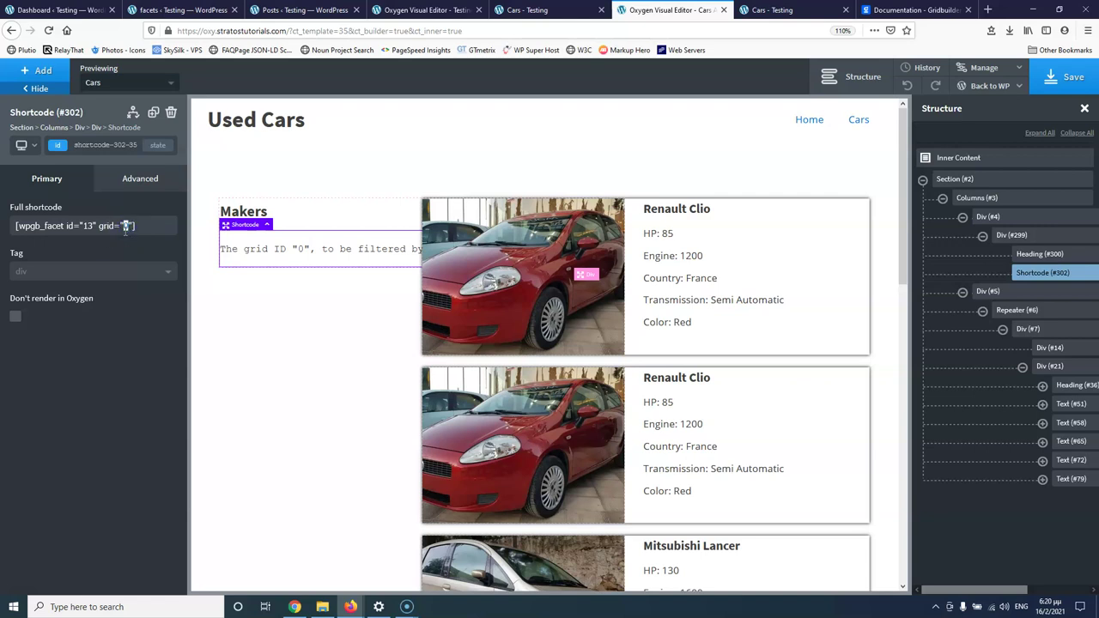
type("wpgb-conte")
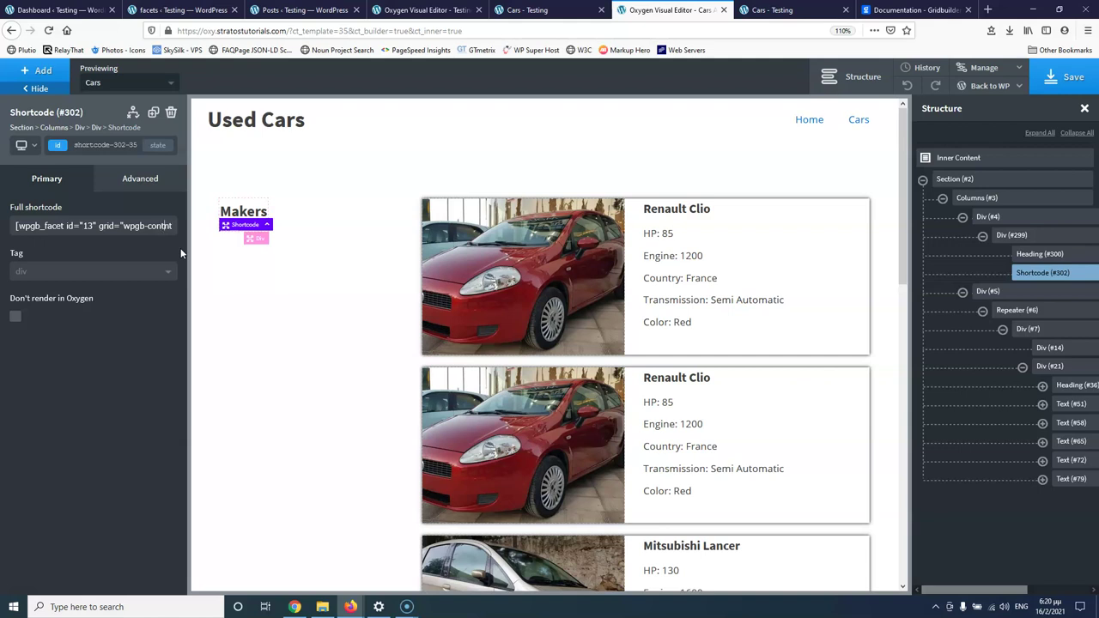
type("nt")
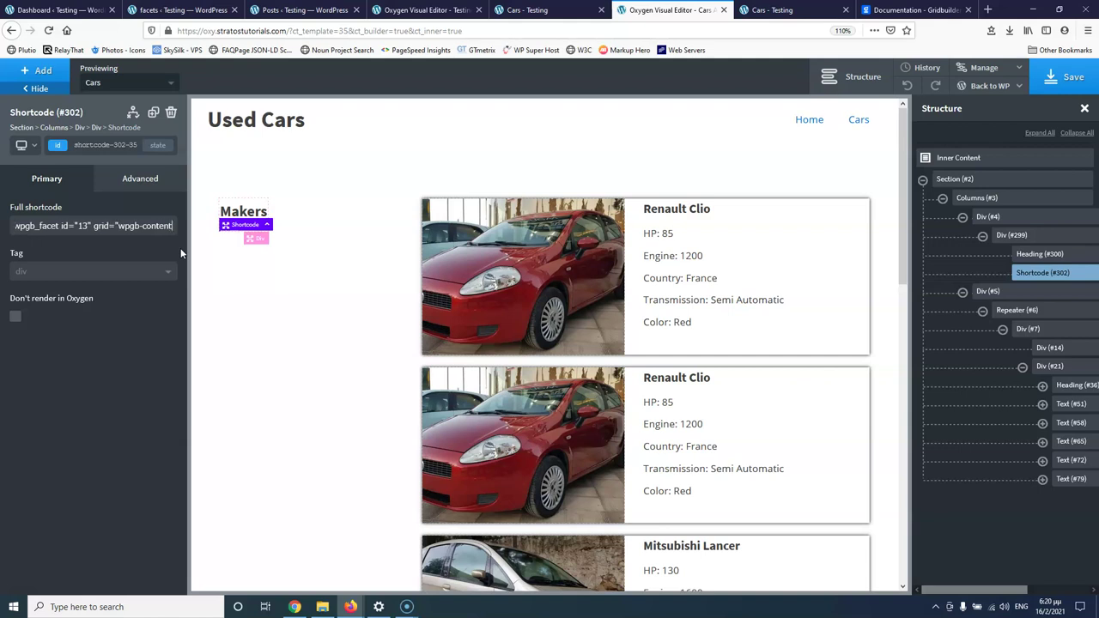
type("\"]")
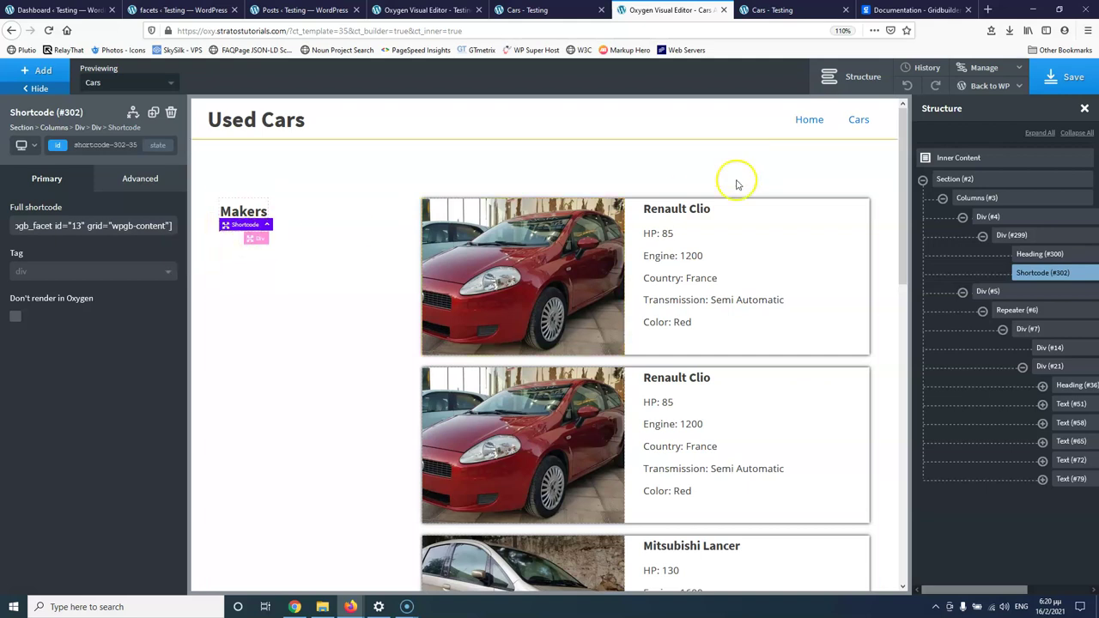
left_click(1085, 85)
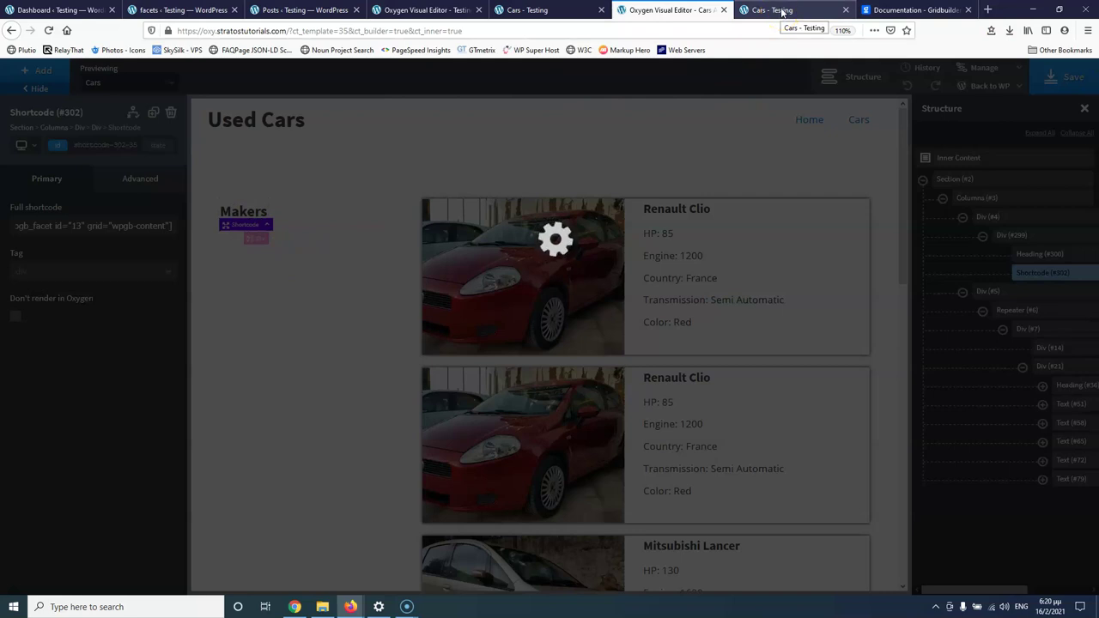
Review the Filter Archive Pages guide in the Gridbuilder documentation, including its facet shortcode, limitations and page builder examples
left_click(889, 10)
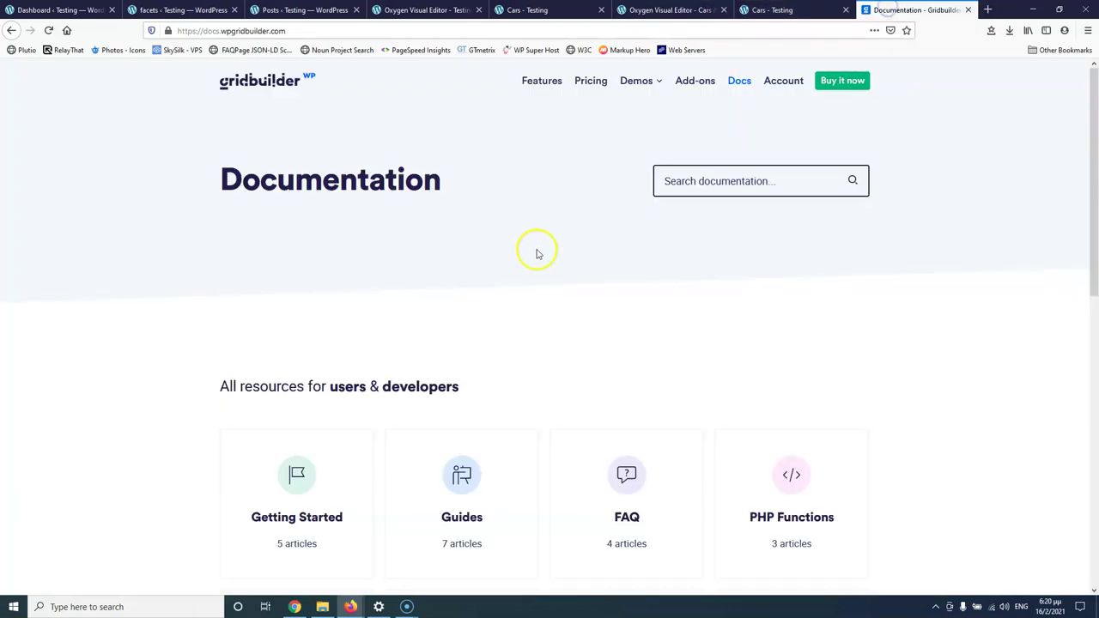
scroll(510, 252, "down", 4)
left_click(458, 155)
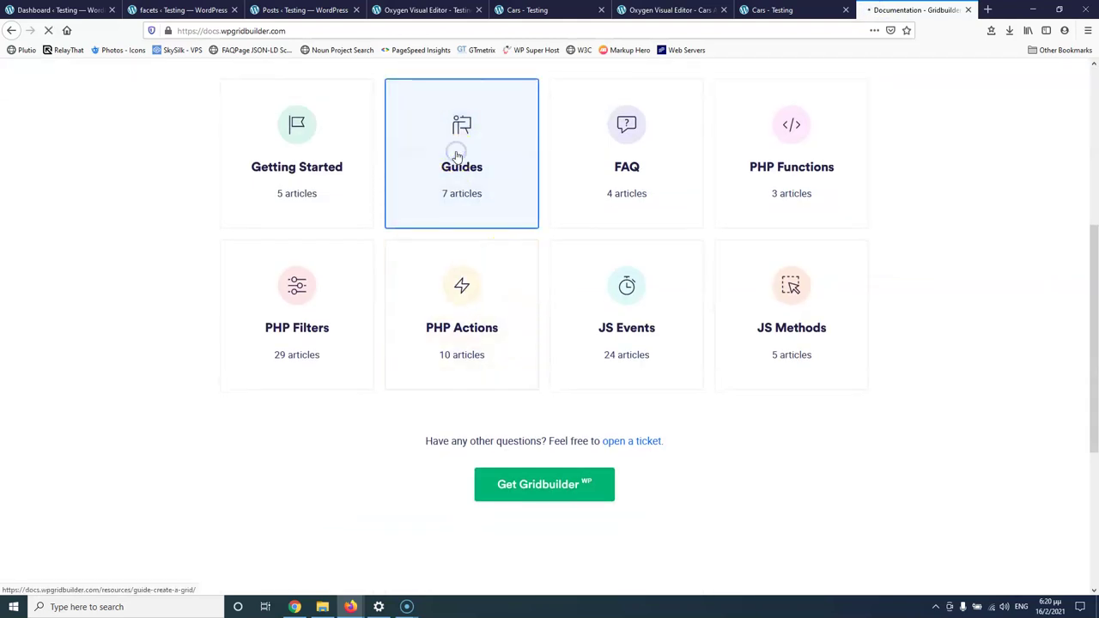
scroll(283, 430, "down", 3)
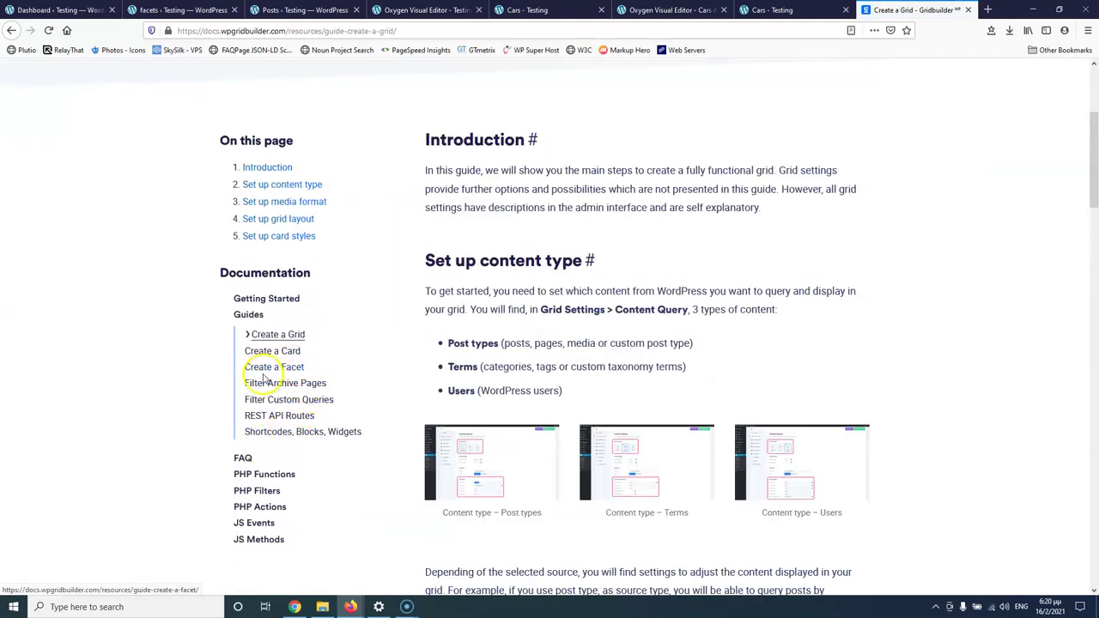
left_click(292, 384)
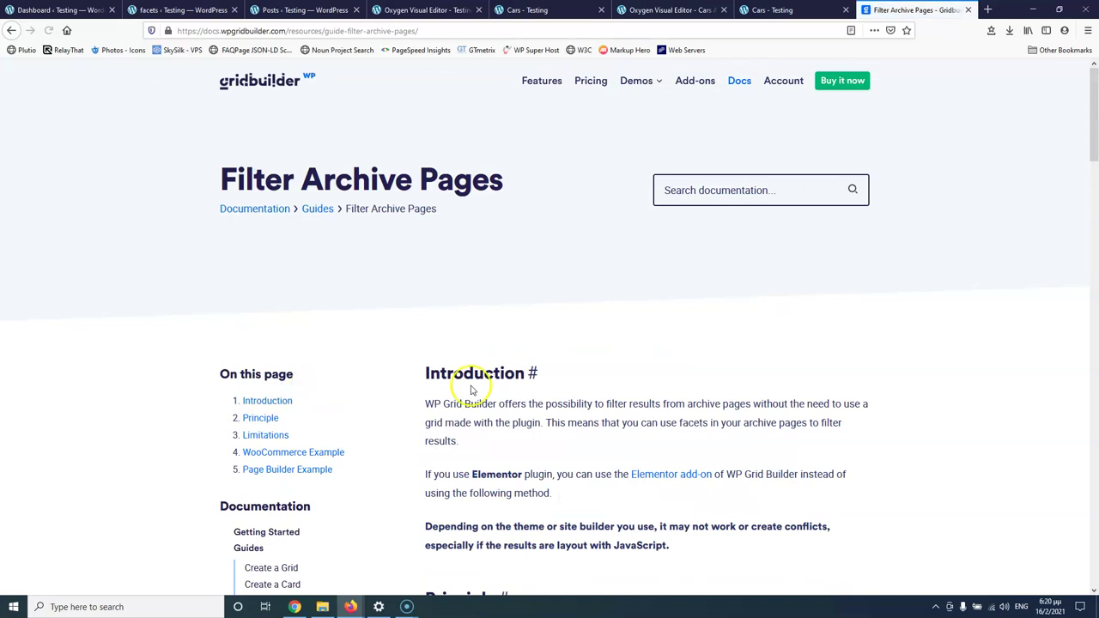
scroll(667, 378, "down", 5)
scroll(677, 388, "down", 6)
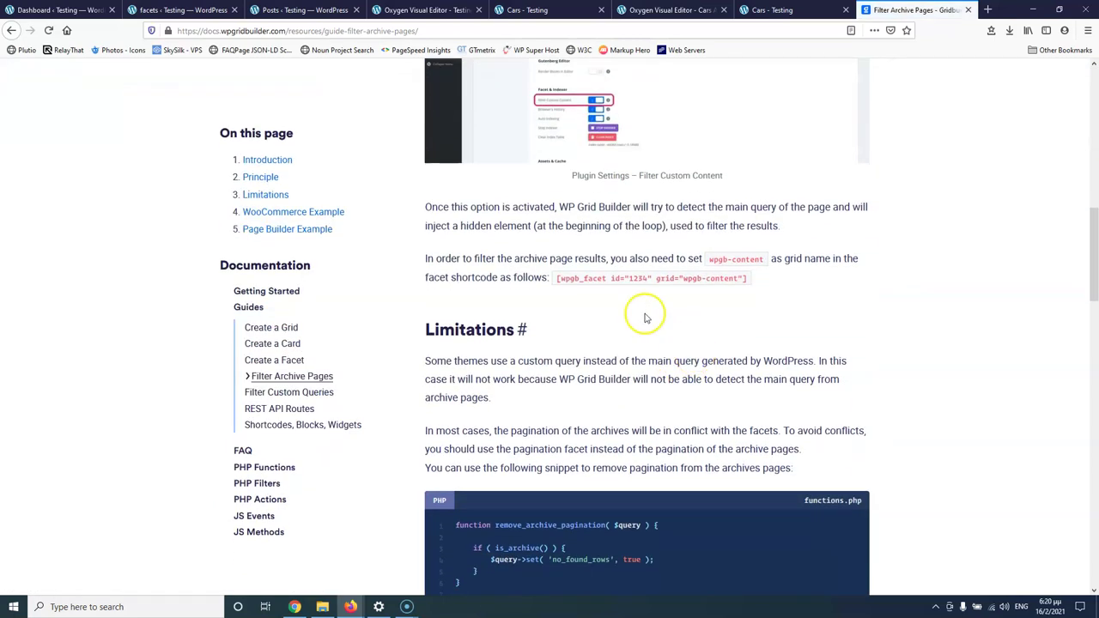
scroll(747, 313, "down", 10)
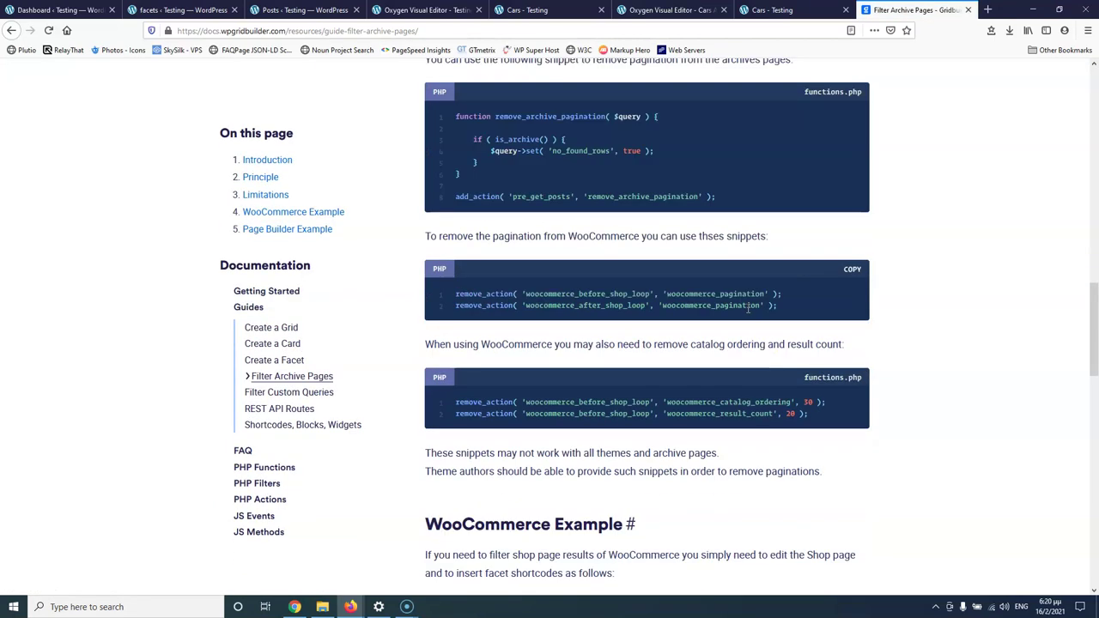
scroll(747, 312, "down", 3)
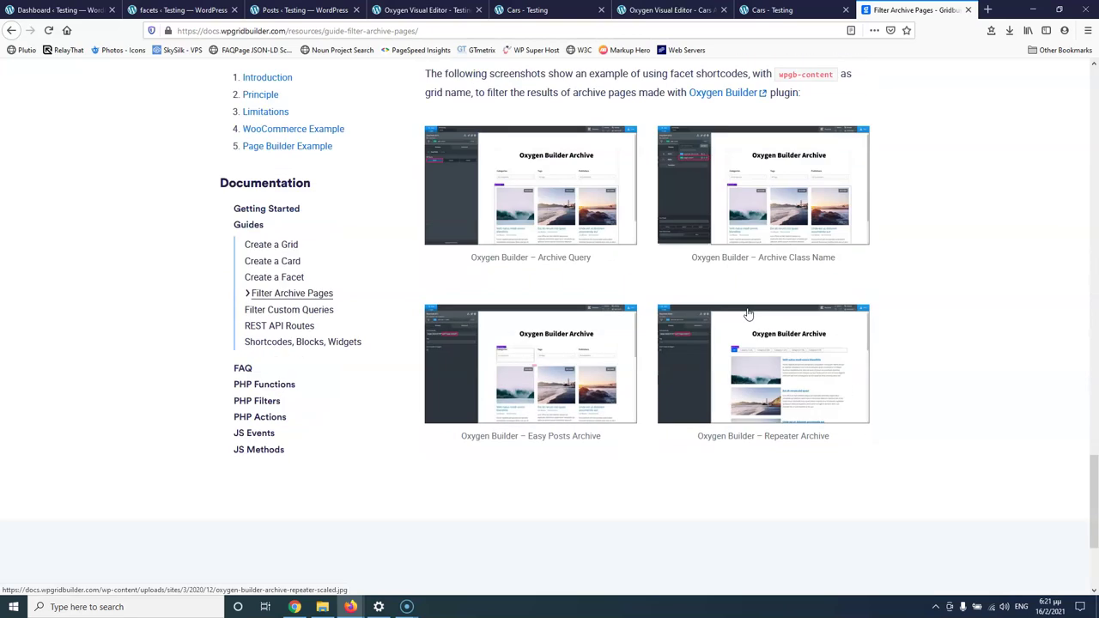
scroll(760, 330, "up", 3)
scroll(601, 332, "up", 10)
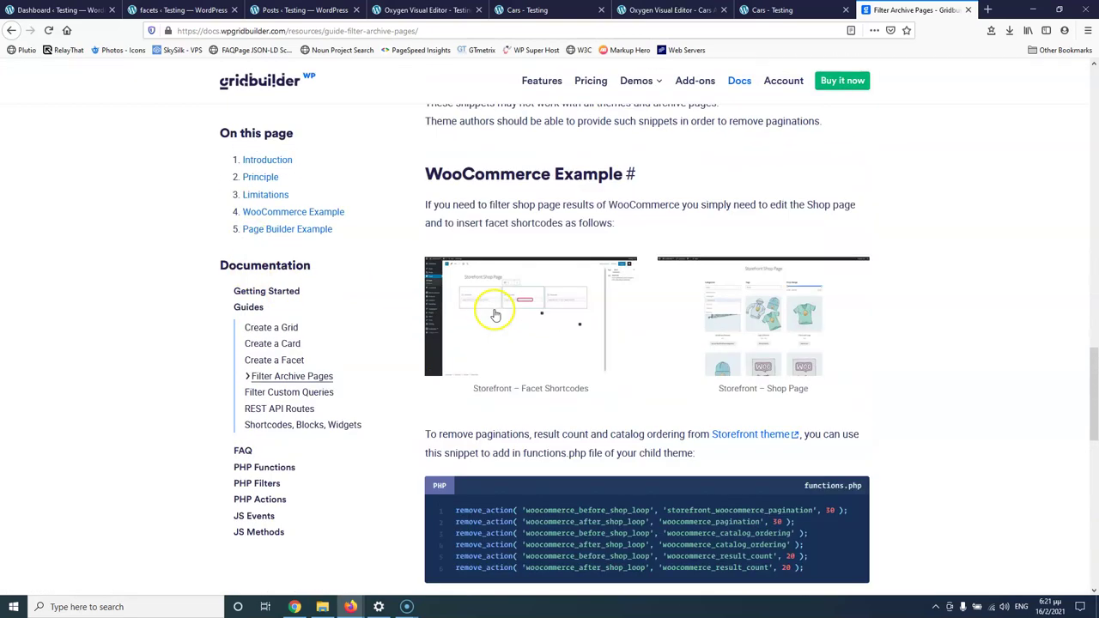
scroll(601, 333, "up", 8)
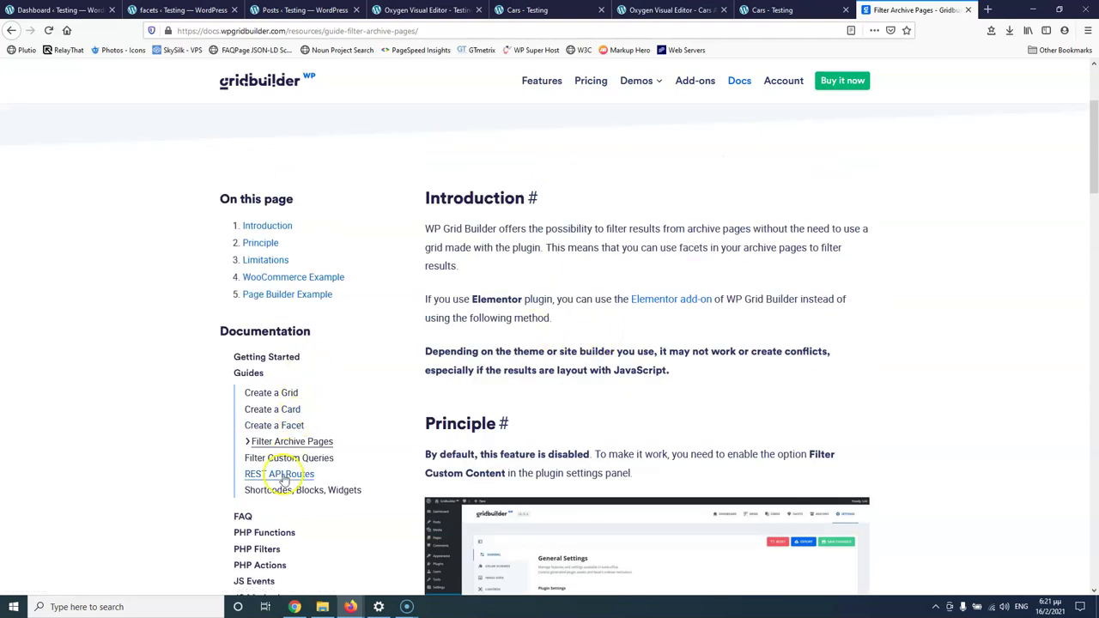
Look up the wpgb-content grid name in the Page Builders section of the Filter Custom Queries guide
left_click(289, 461)
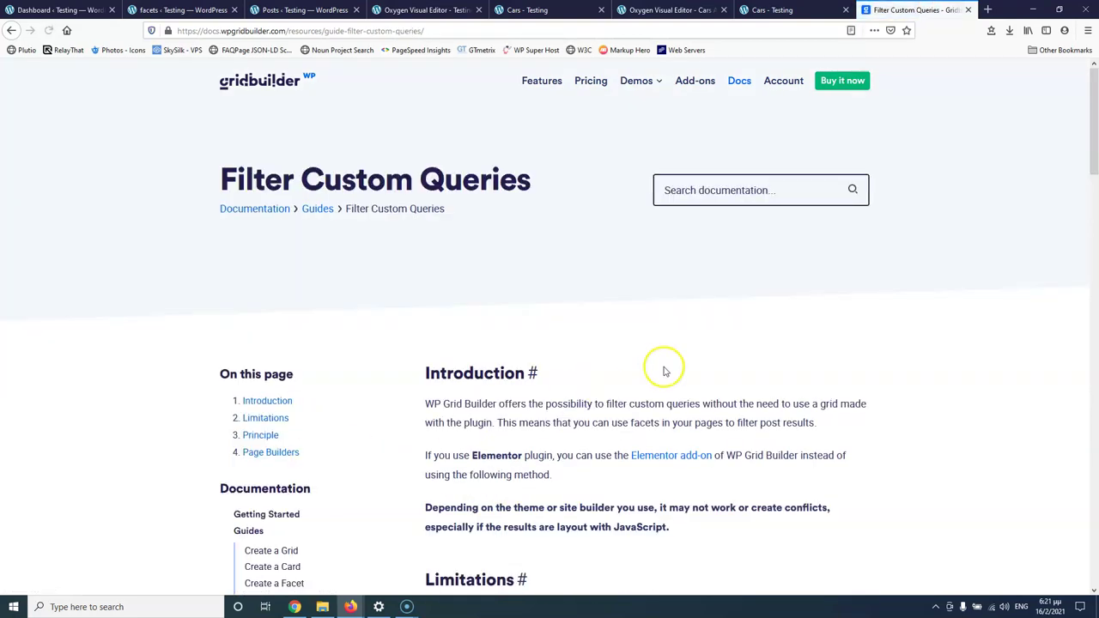
scroll(662, 367, "down", 6)
scroll(664, 365, "down", 8)
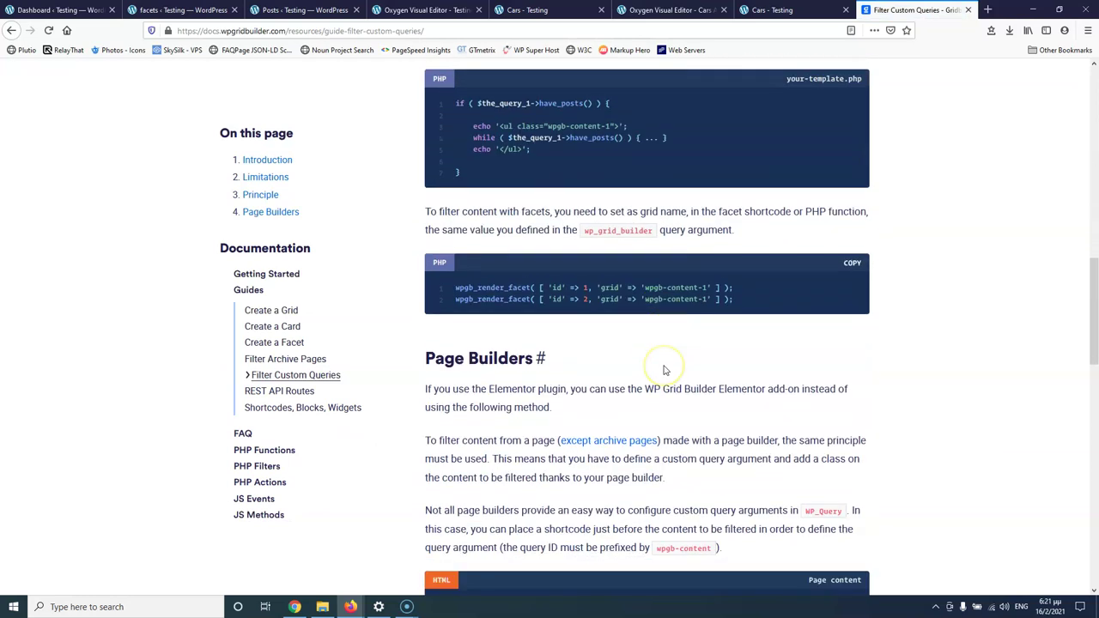
scroll(664, 369, "down", 2)
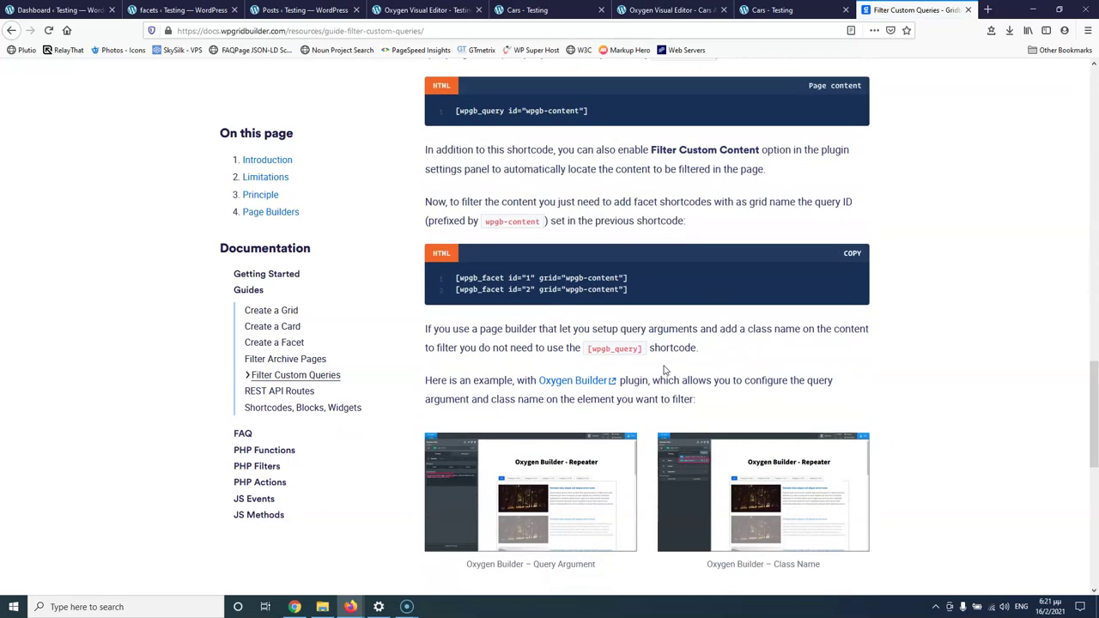
left_click_drag(515, 277, 608, 277)
left_click(551, 278)
right_click(573, 277)
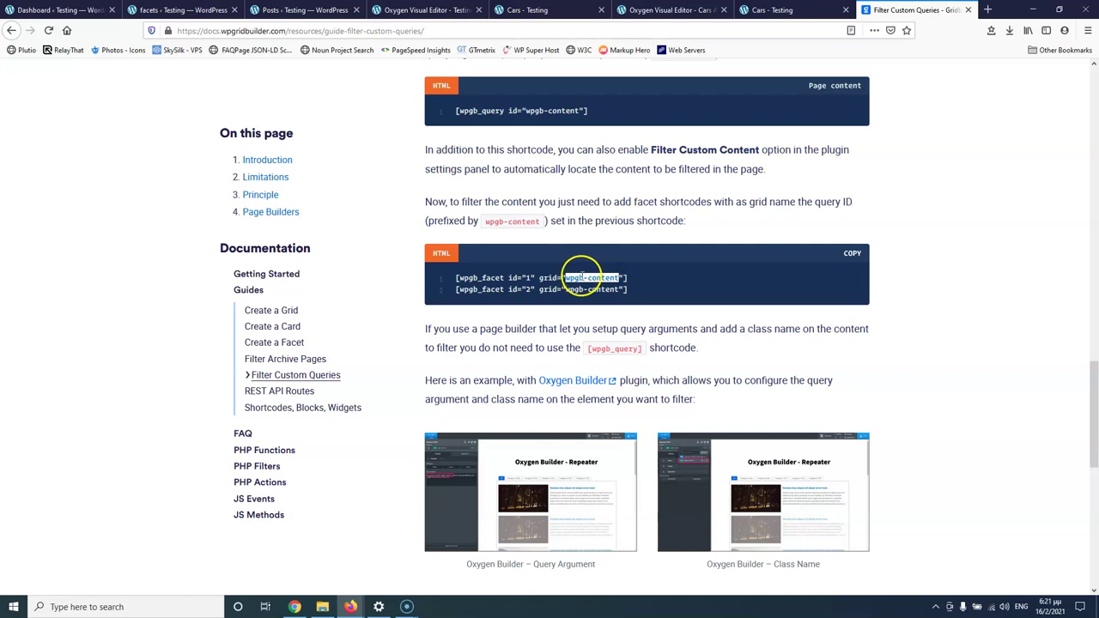
Reload the front-end Cars page and test the Makers filter with Toyota and Renault, clearing each selection
left_click(692, 11)
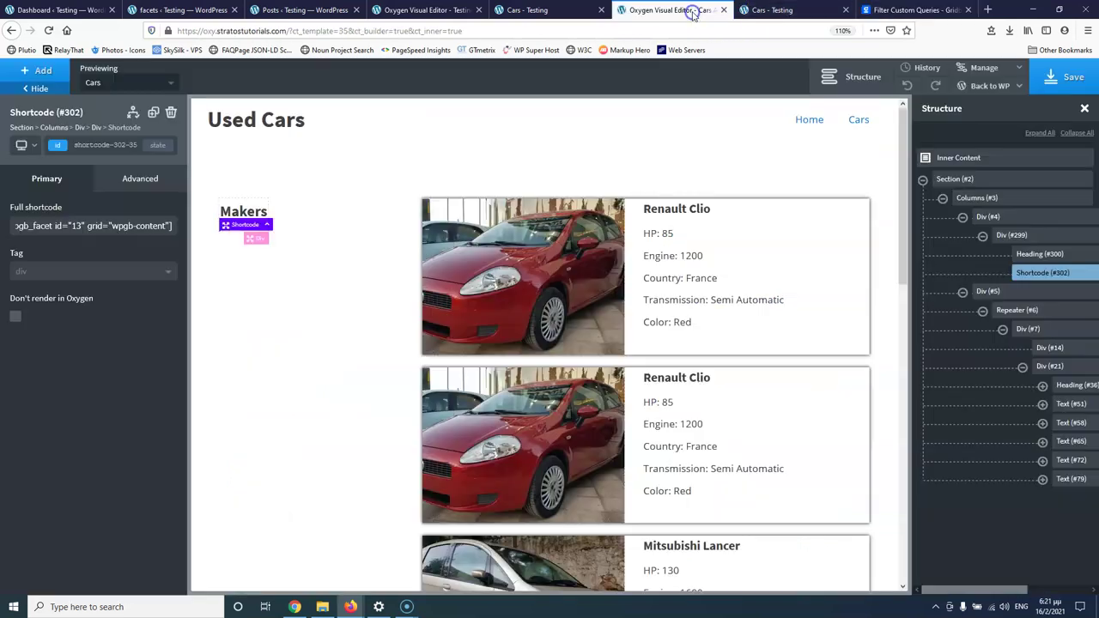
left_click(746, 12)
left_click(49, 30)
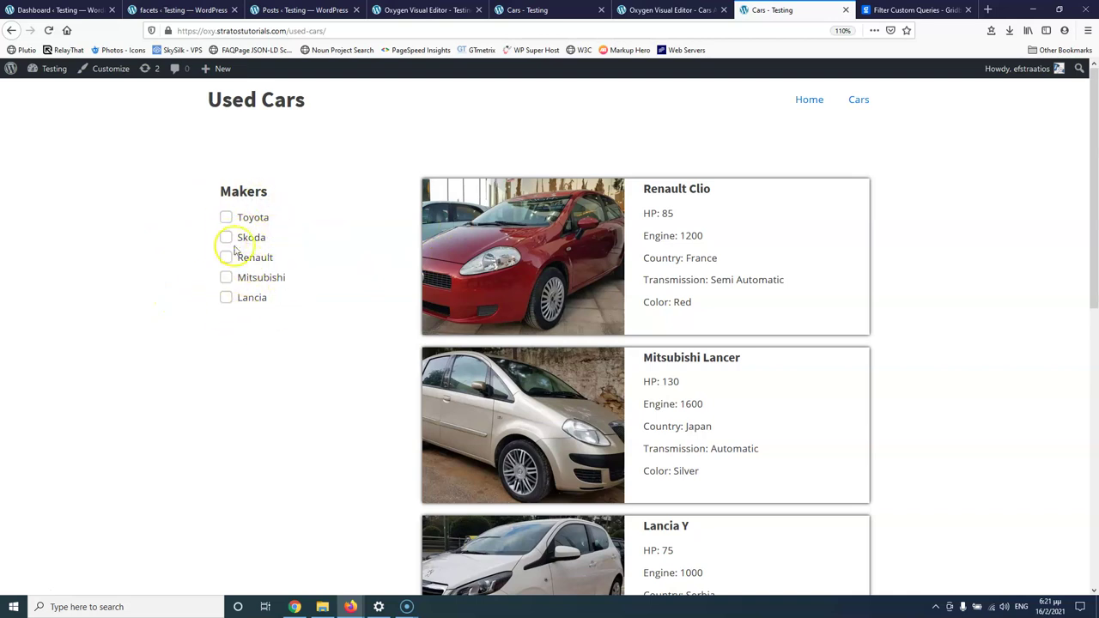
left_click(227, 218)
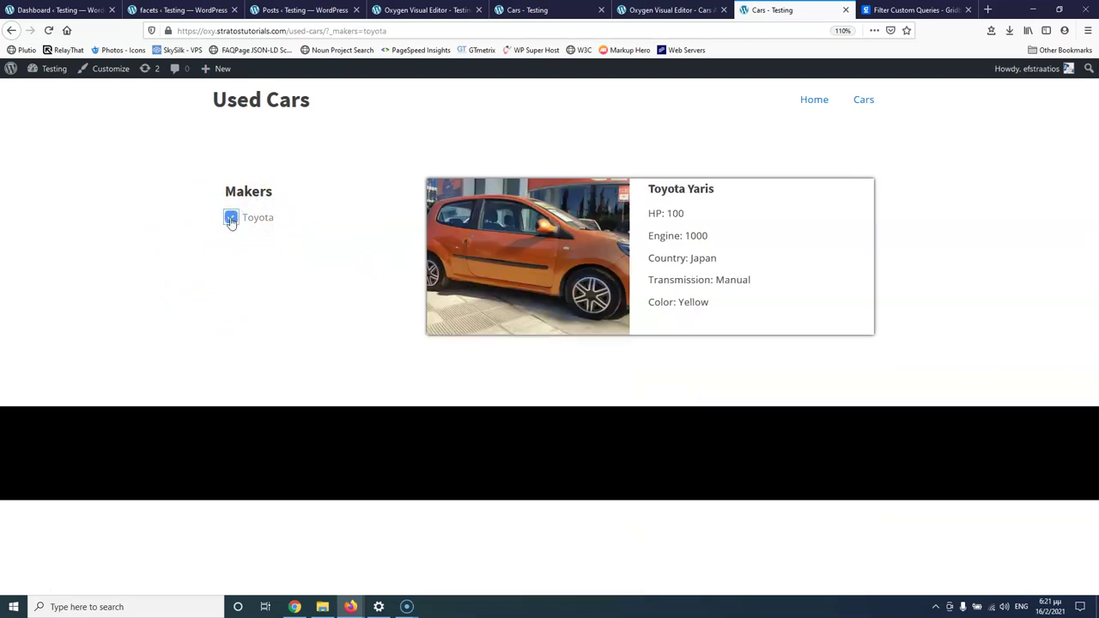
left_click(230, 219)
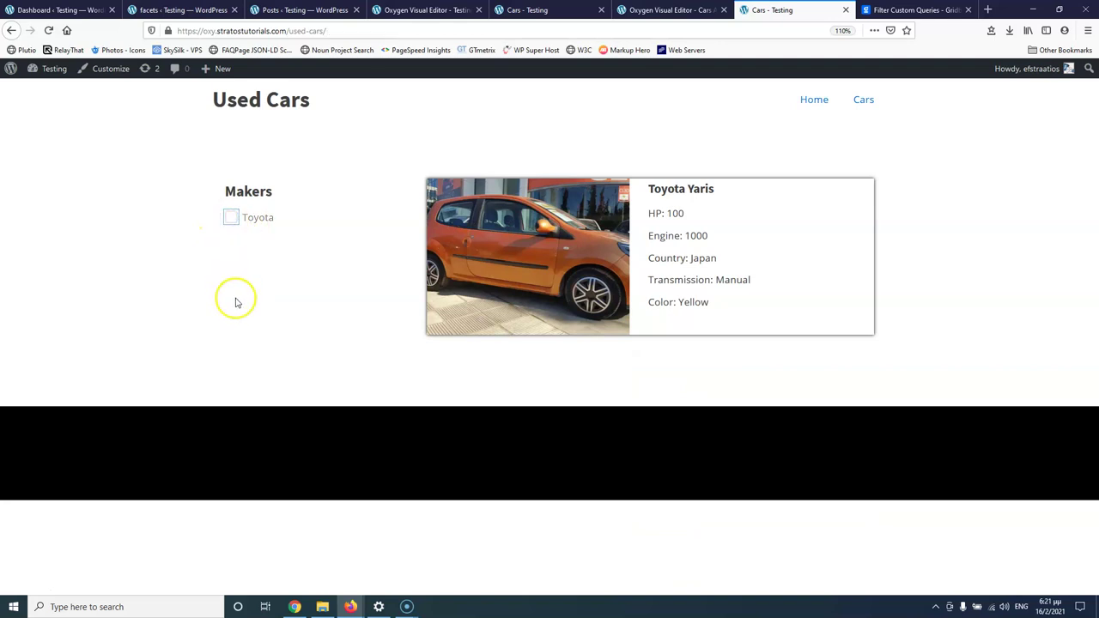
left_click(228, 257)
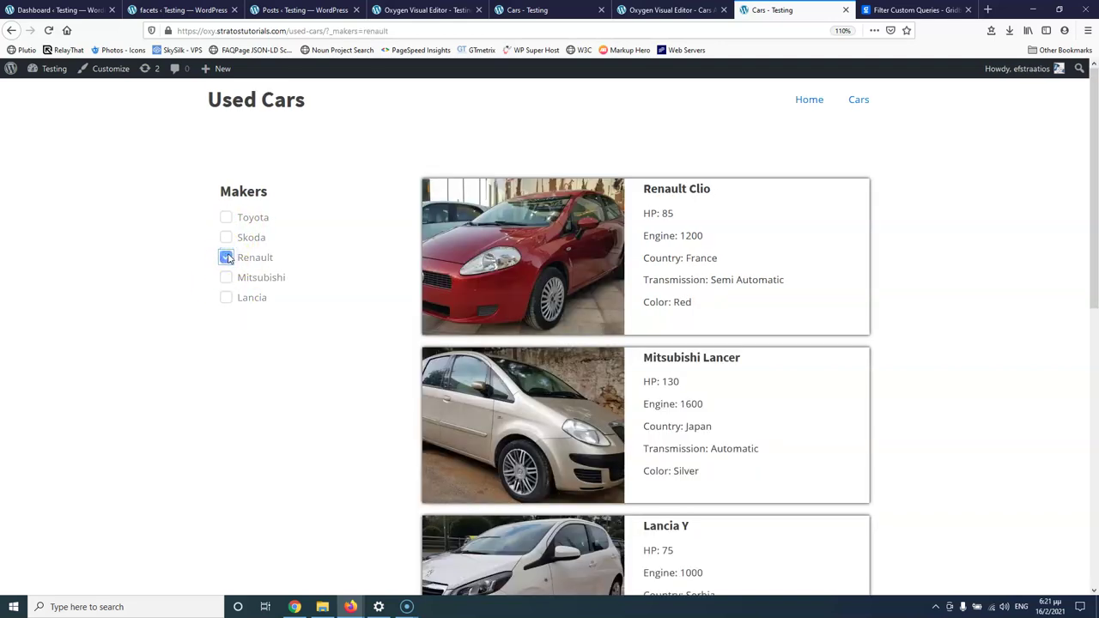
left_click(233, 220)
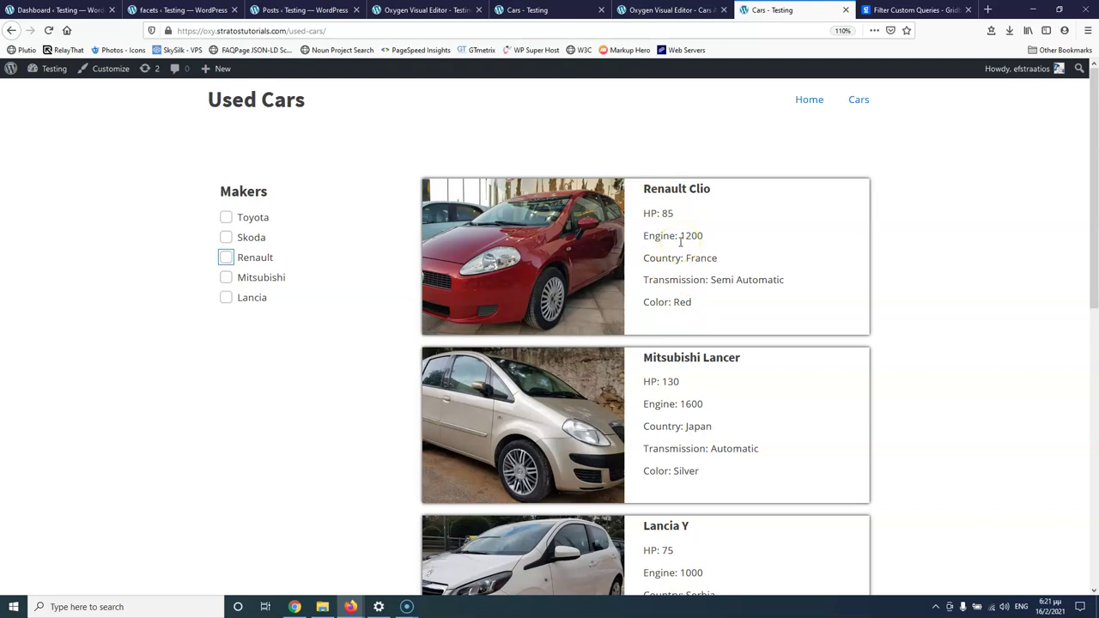
Create a new facet in Gridbuilder and name it Engine
left_click(197, 11)
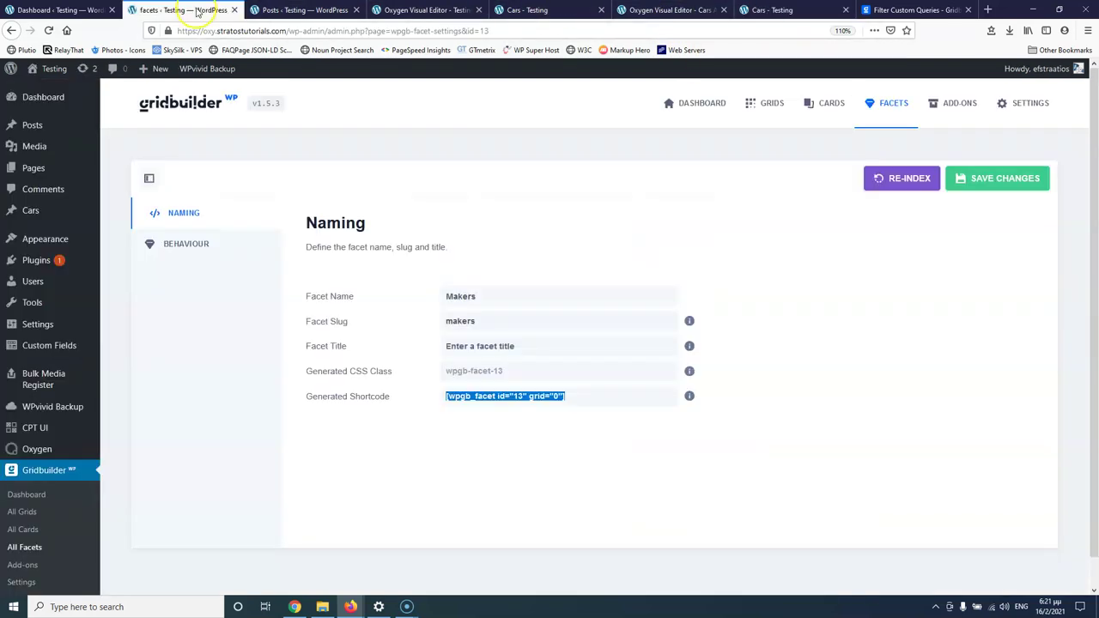
left_click(26, 548)
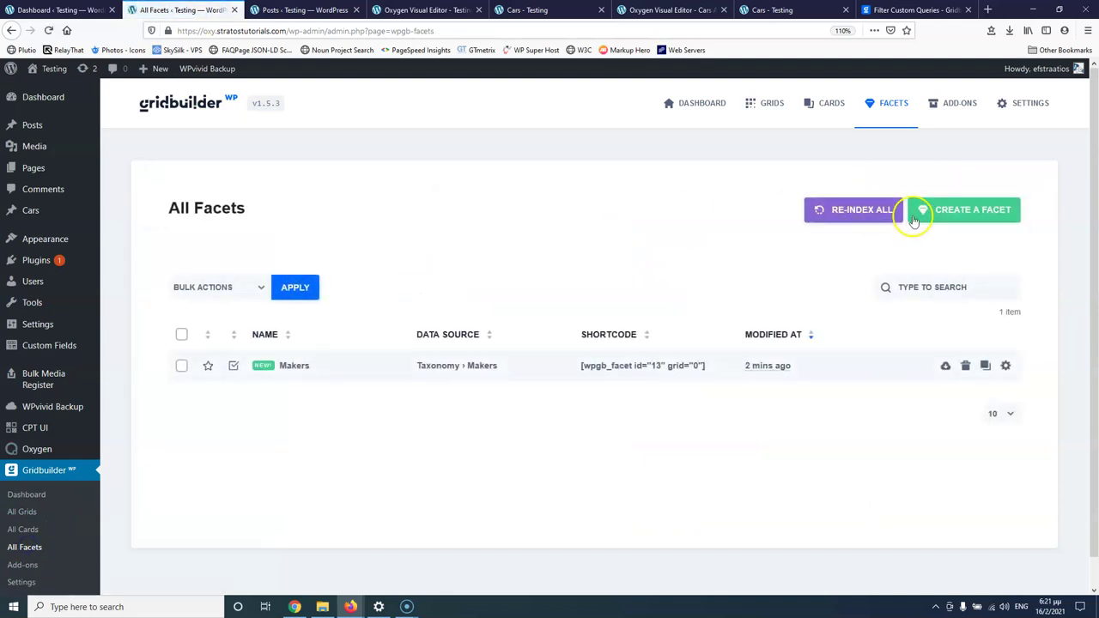
left_click(945, 209)
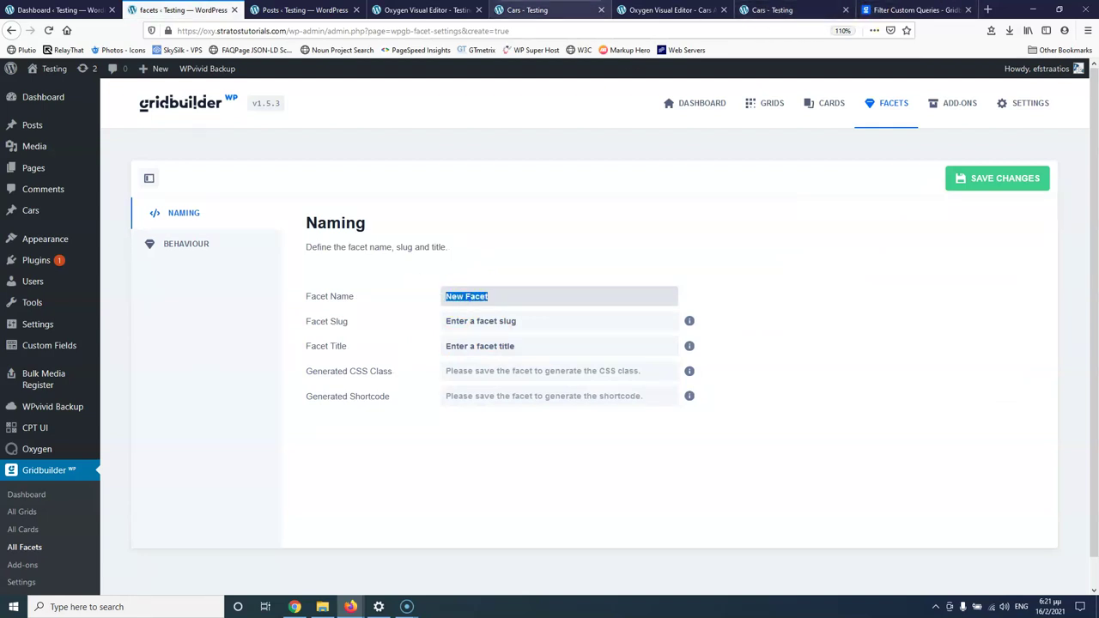
left_click(764, 10)
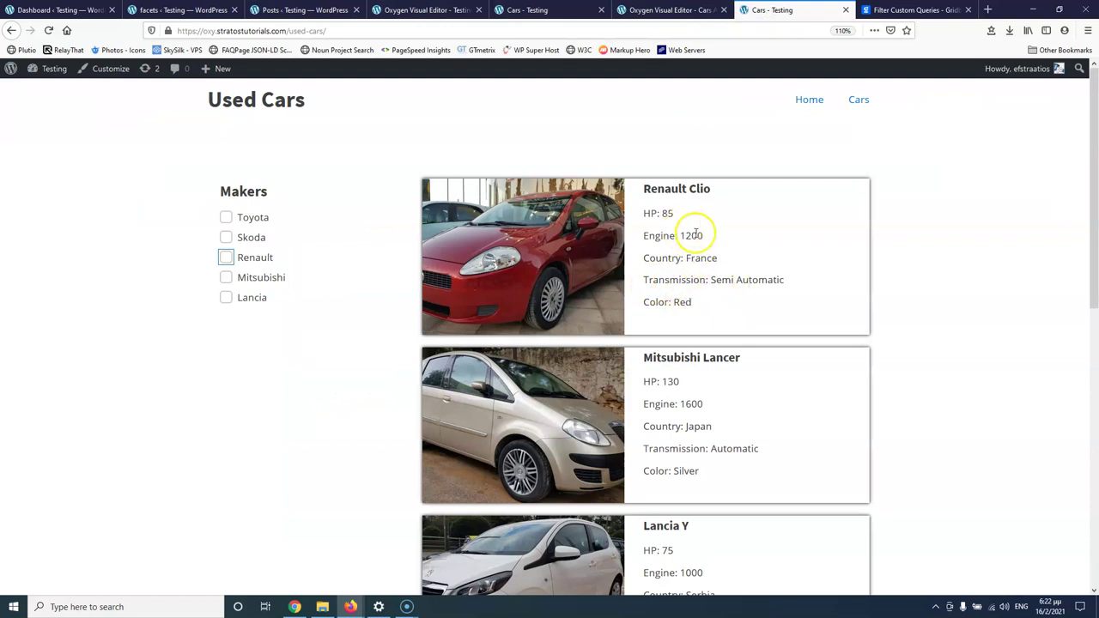
left_click(182, 9)
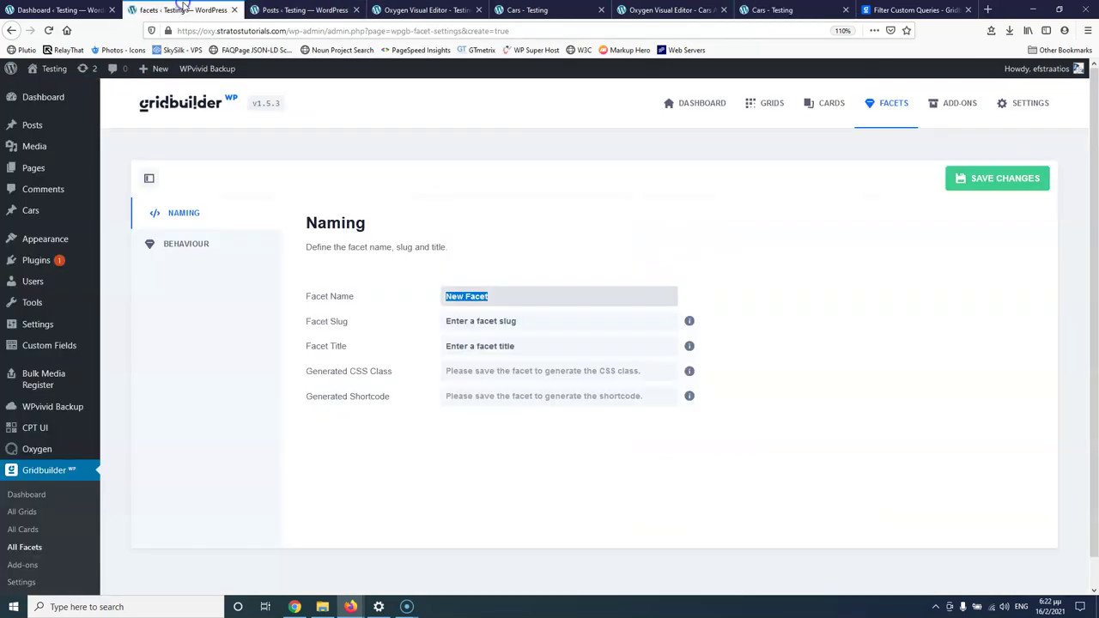
type("Engine")
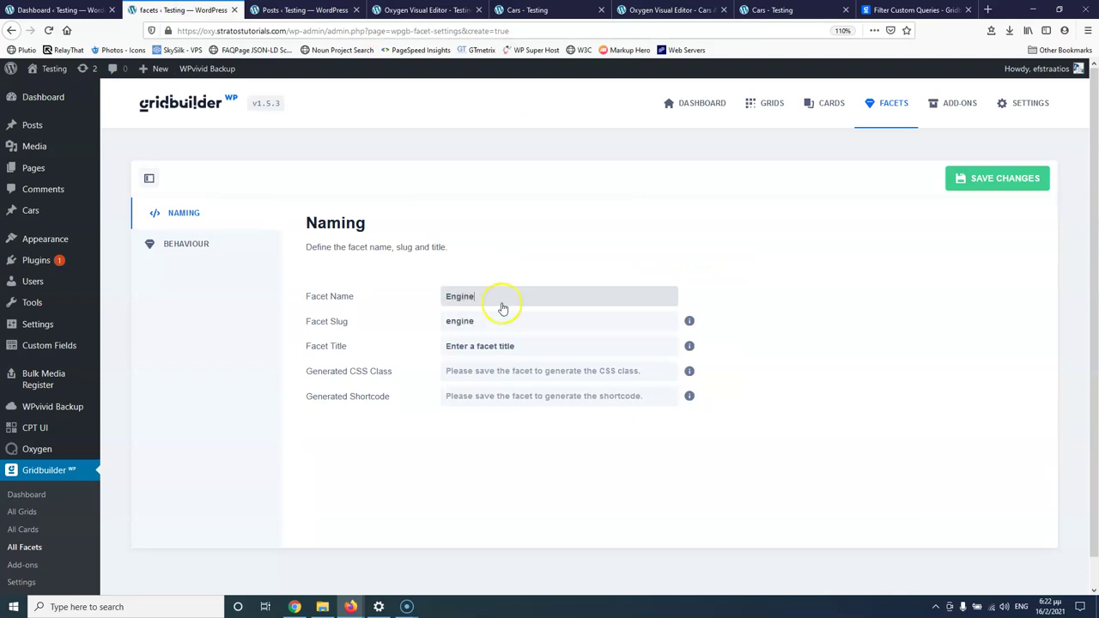
left_click(507, 347)
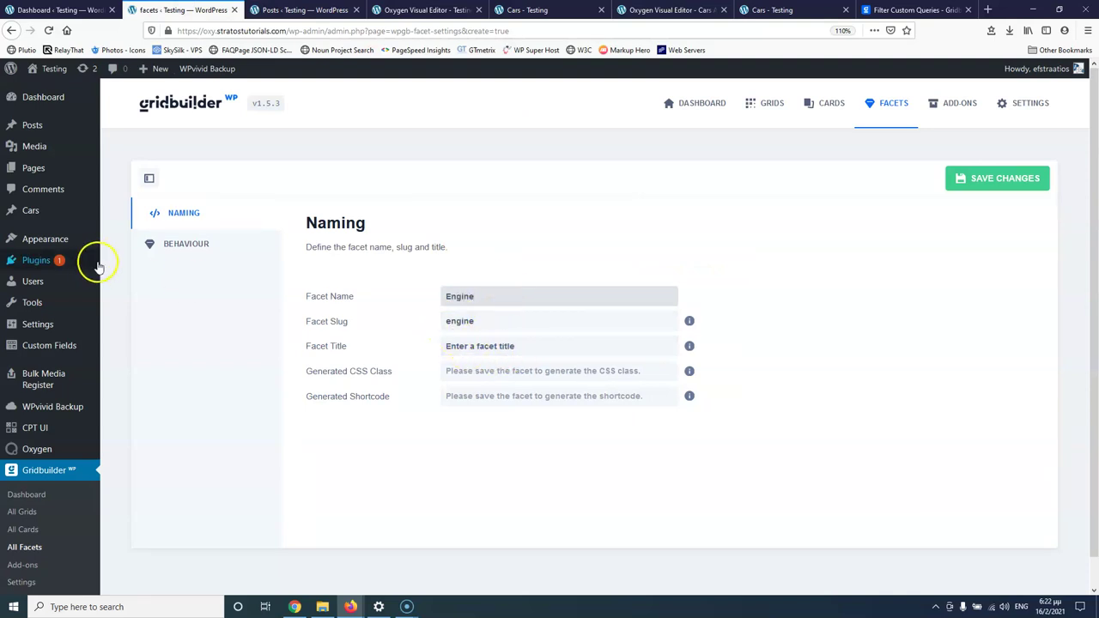
Make the Engine facet a Dropdown filter using the post custom field ACF › Car Details › Engine as its data source
left_click(185, 244)
scroll(413, 323, "down", 3)
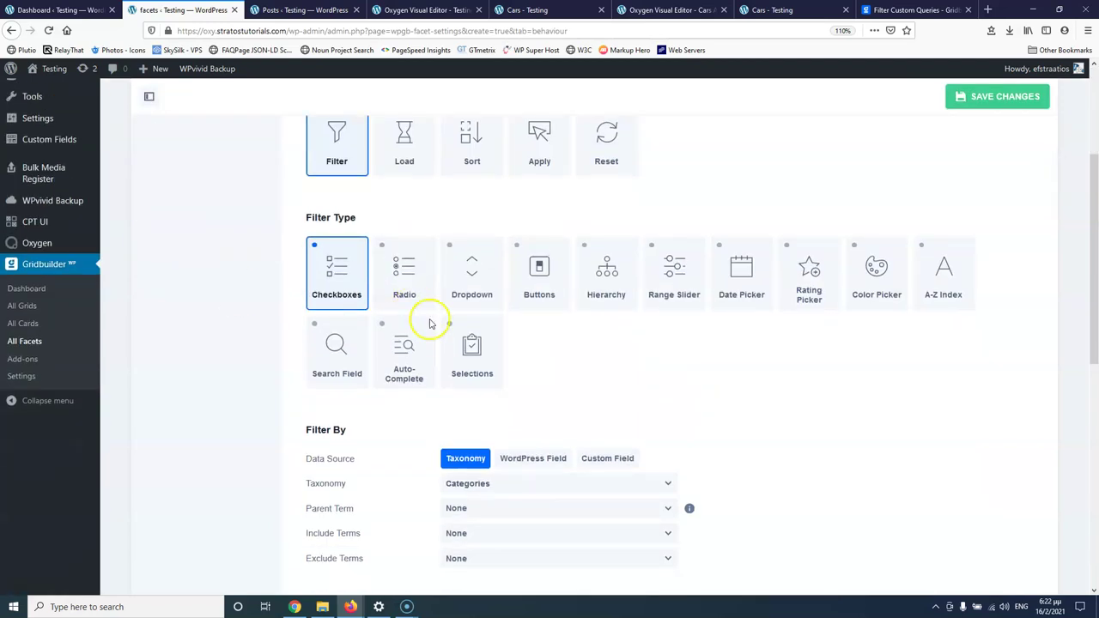
left_click(483, 284)
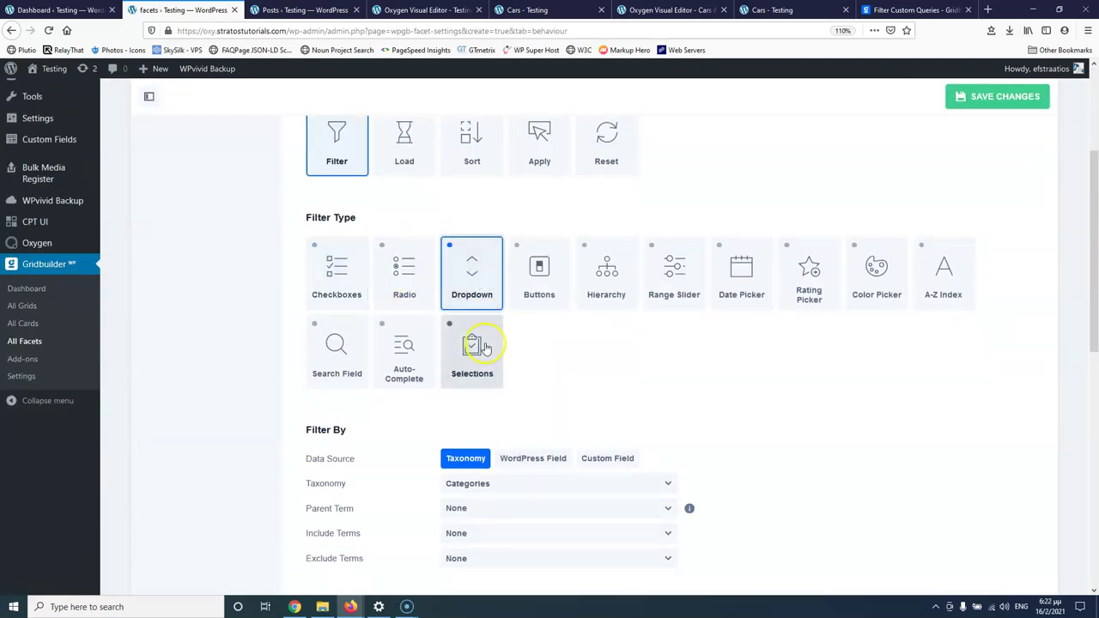
scroll(712, 358, "down", 3)
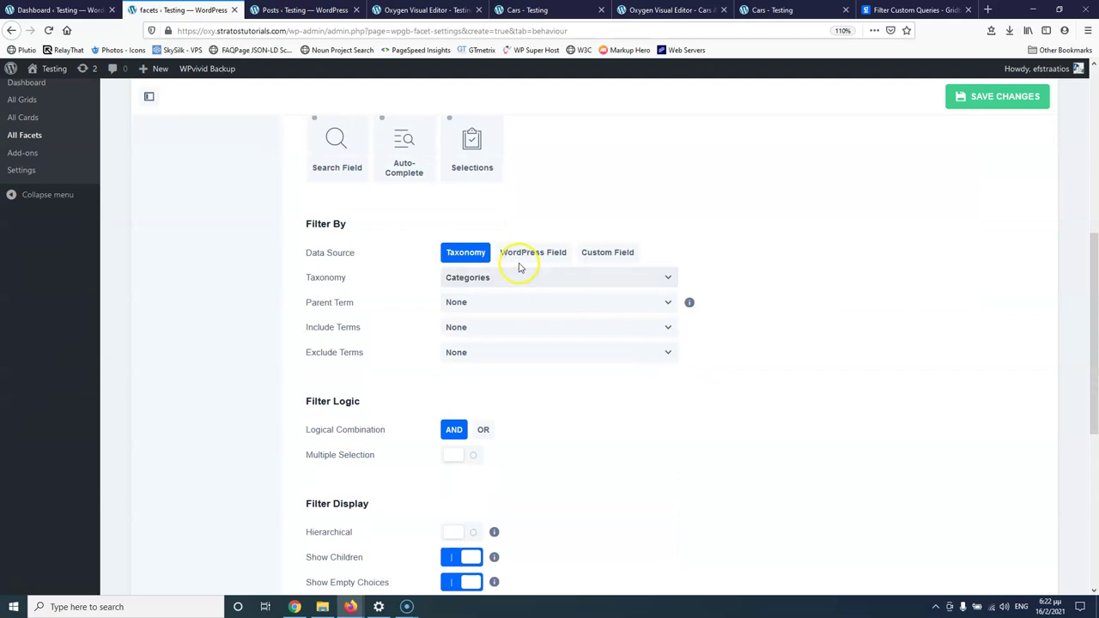
left_click(606, 253)
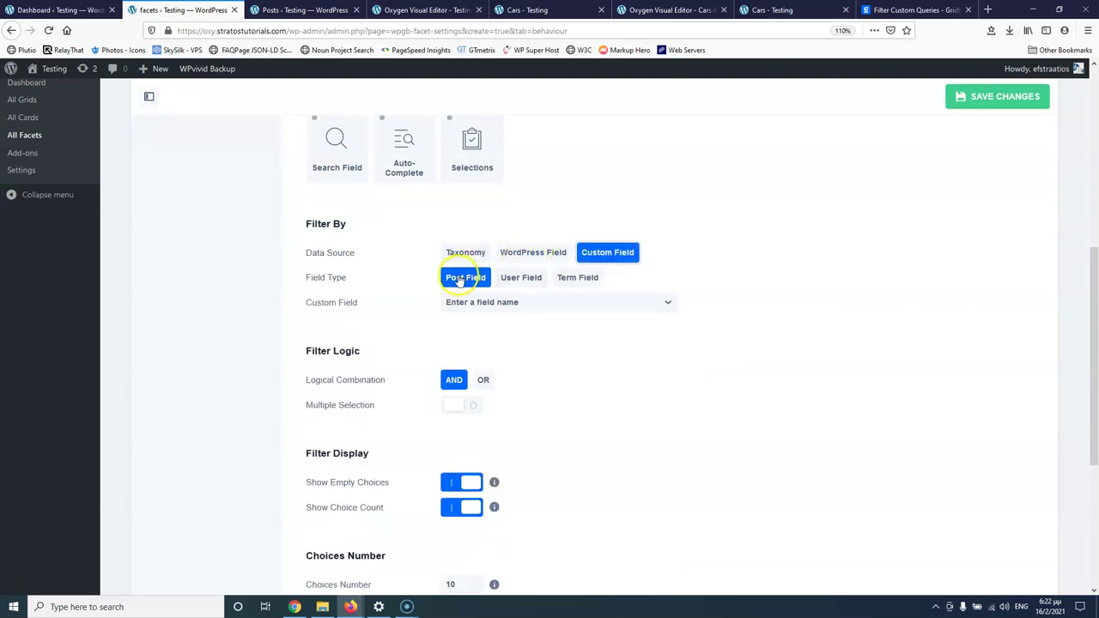
left_click(556, 302)
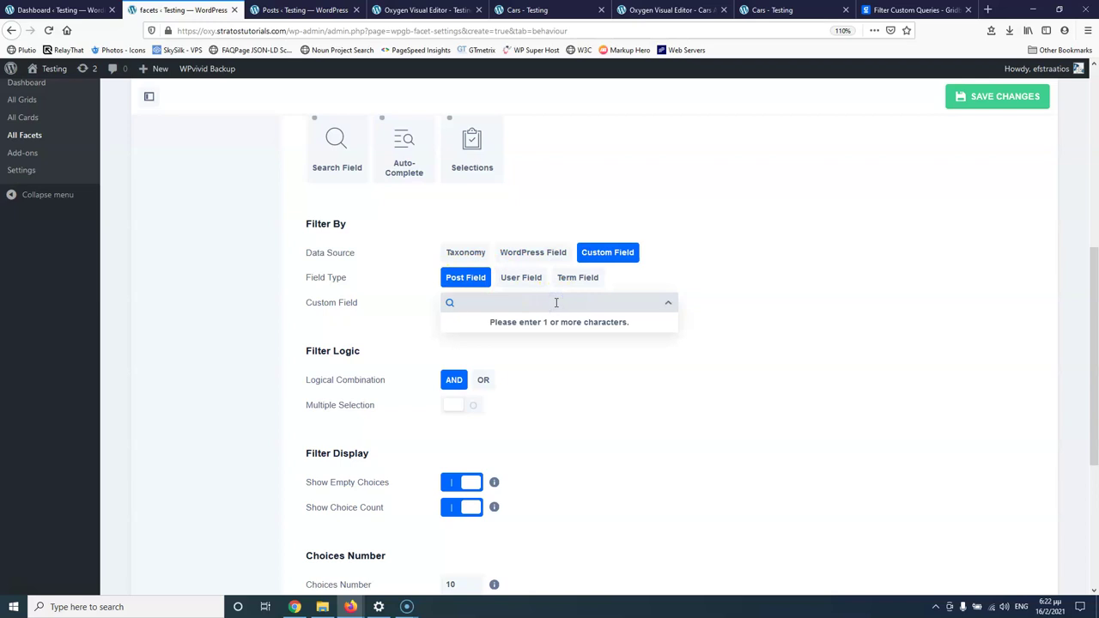
type("Eng")
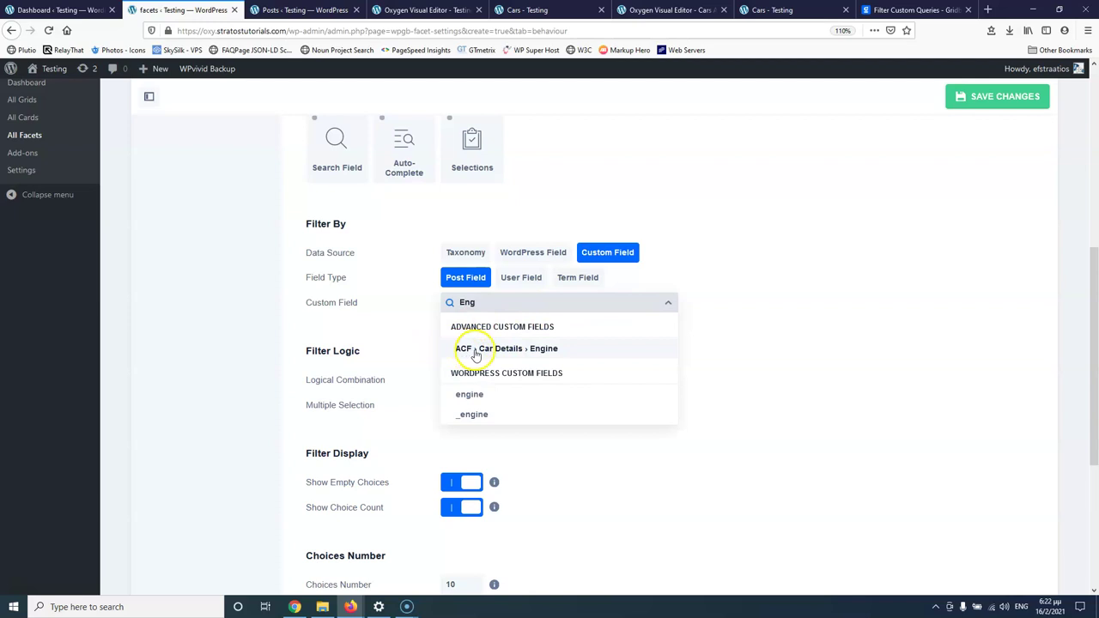
left_click(522, 352)
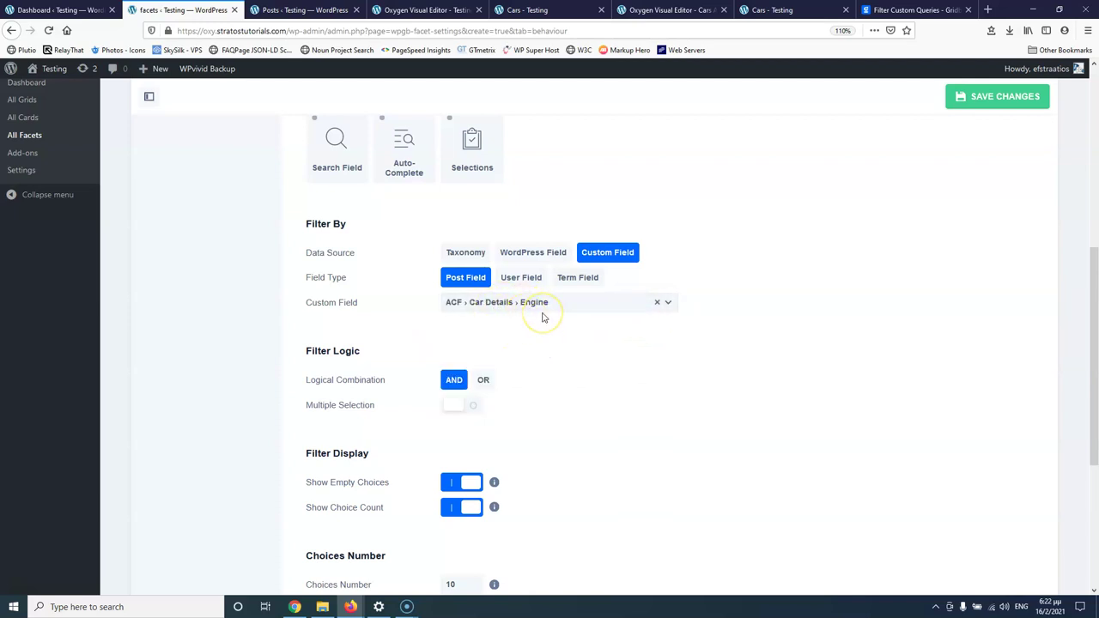
Disable Show Empty Choices and Show Choice Count for the Engine facet and save its settings
scroll(542, 317, "down", 2)
left_click(454, 278)
left_click(454, 302)
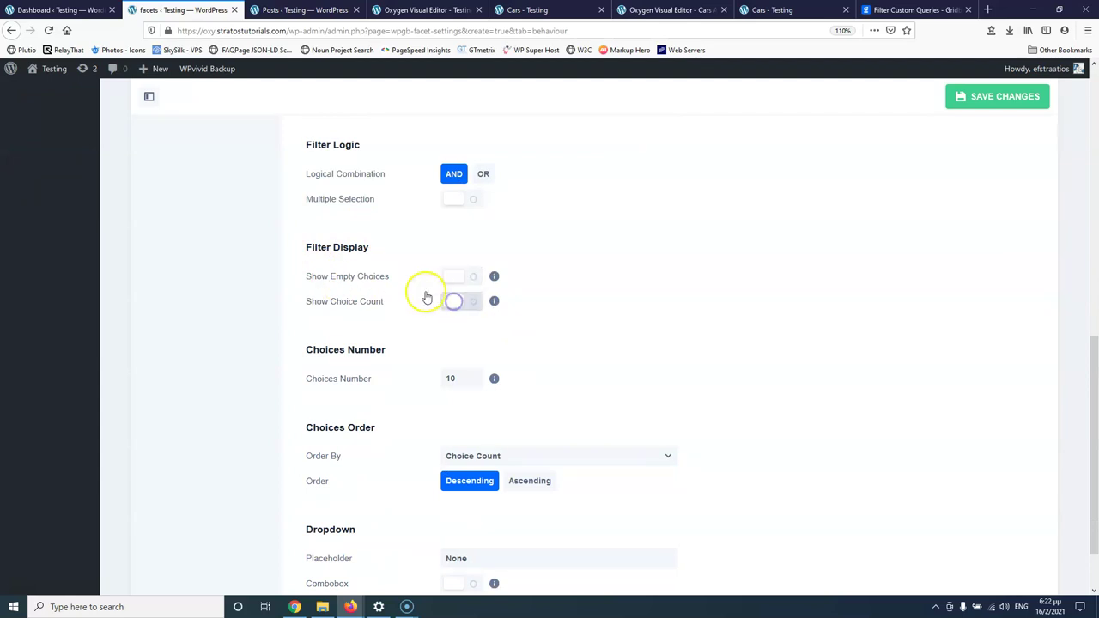
scroll(880, 347, "down", 1)
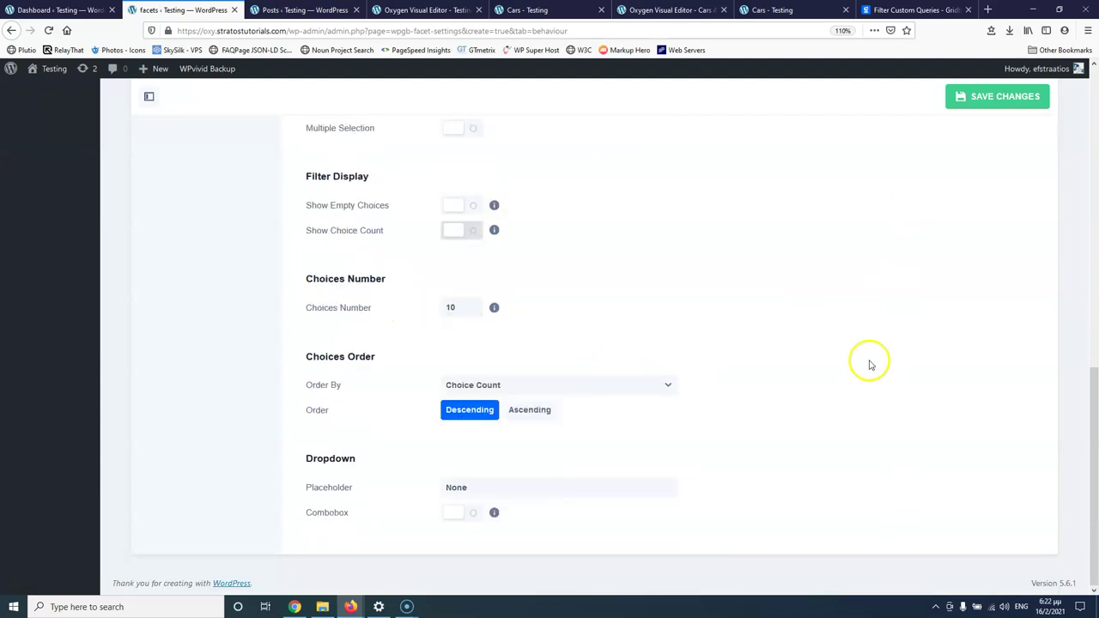
left_click(982, 101)
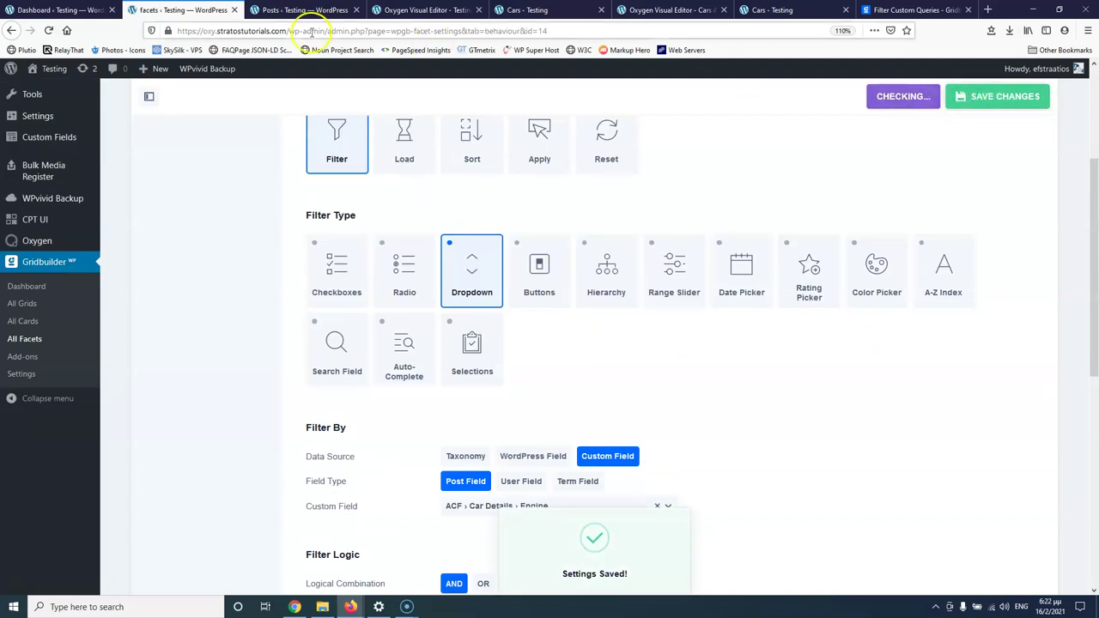
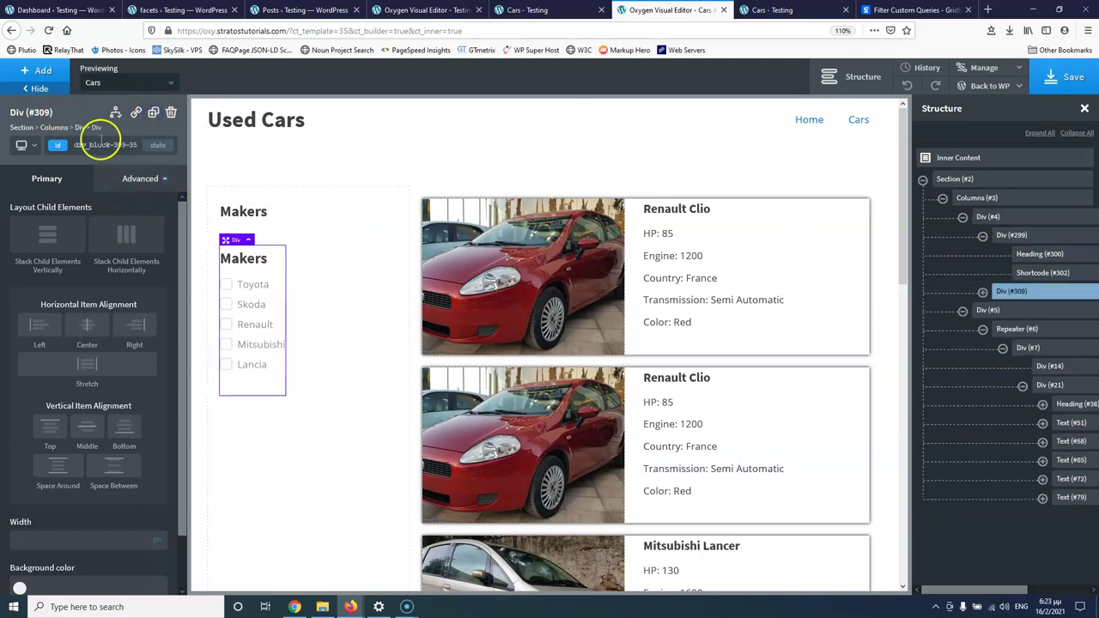
Change the duplicated Makers heading in the Oxygen Cars template to "Engine"
left_click(246, 261)
double_click(245, 260)
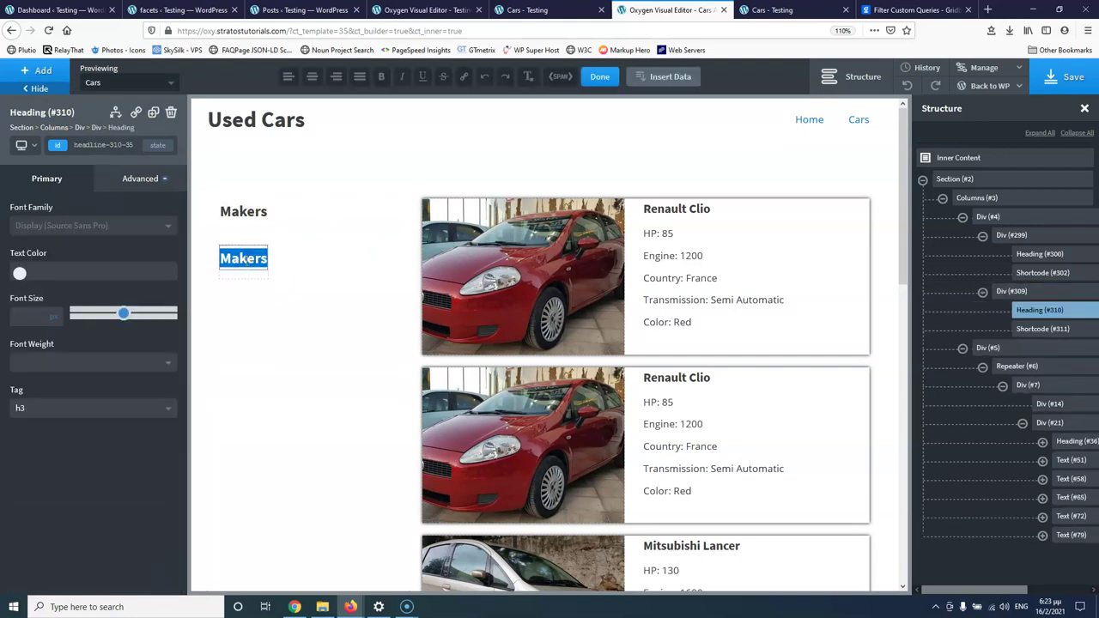
type("Engine")
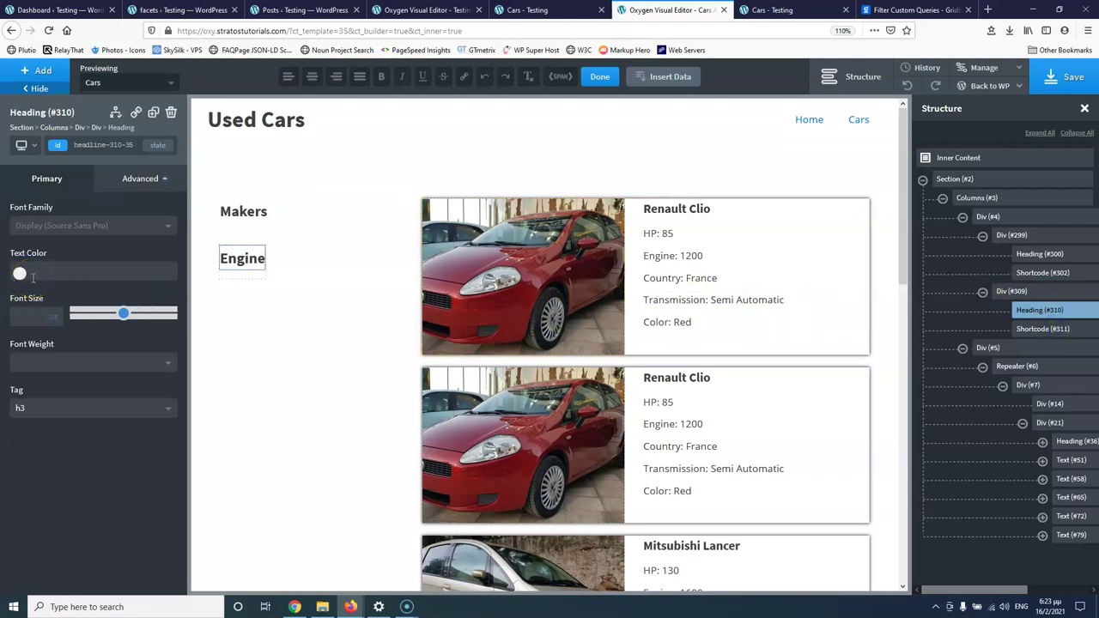
Set the facet id to 14 in the shortcode under the Engine heading and save the template
left_click(1036, 332)
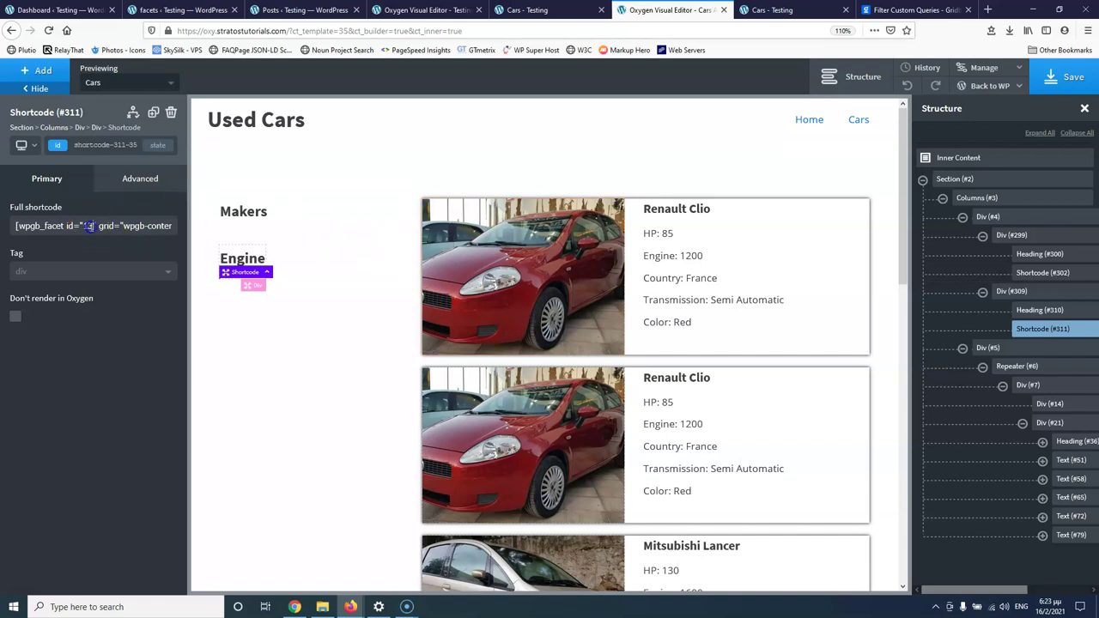
left_click(766, 121)
left_click(1054, 96)
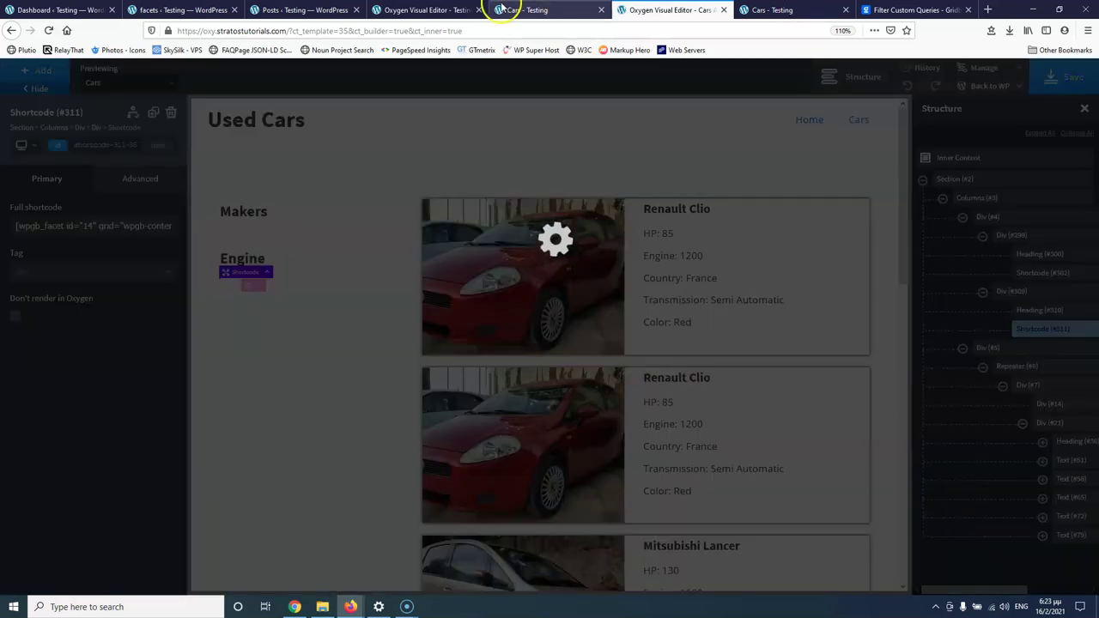
Reload the front-end Cars page and filter the cars by engine 1600
left_click(549, 9)
left_click(62, 36)
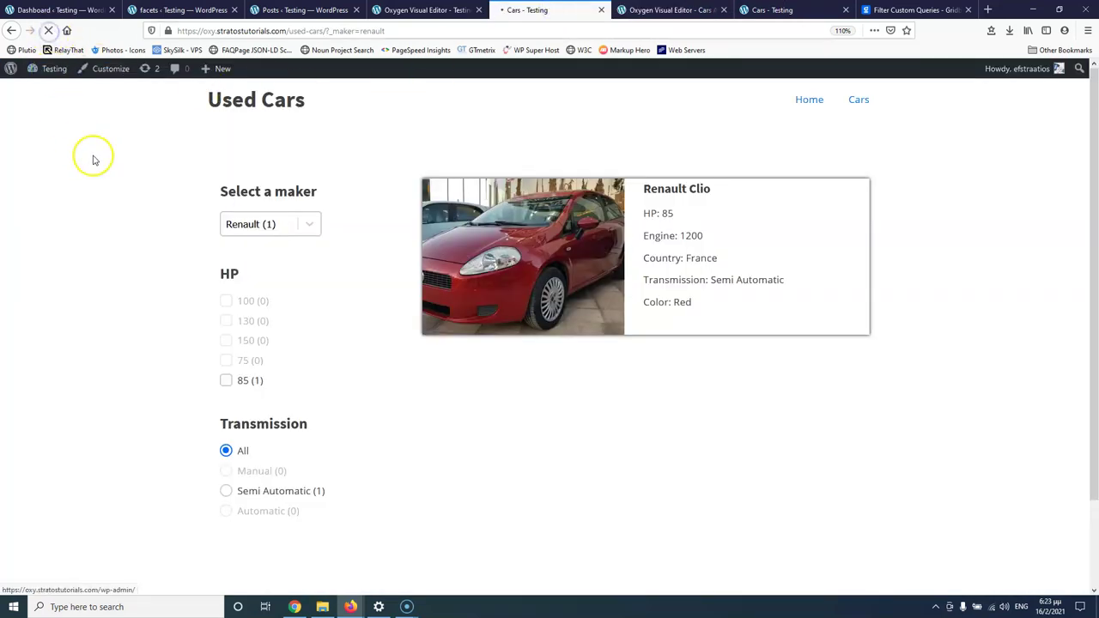
left_click(772, 9)
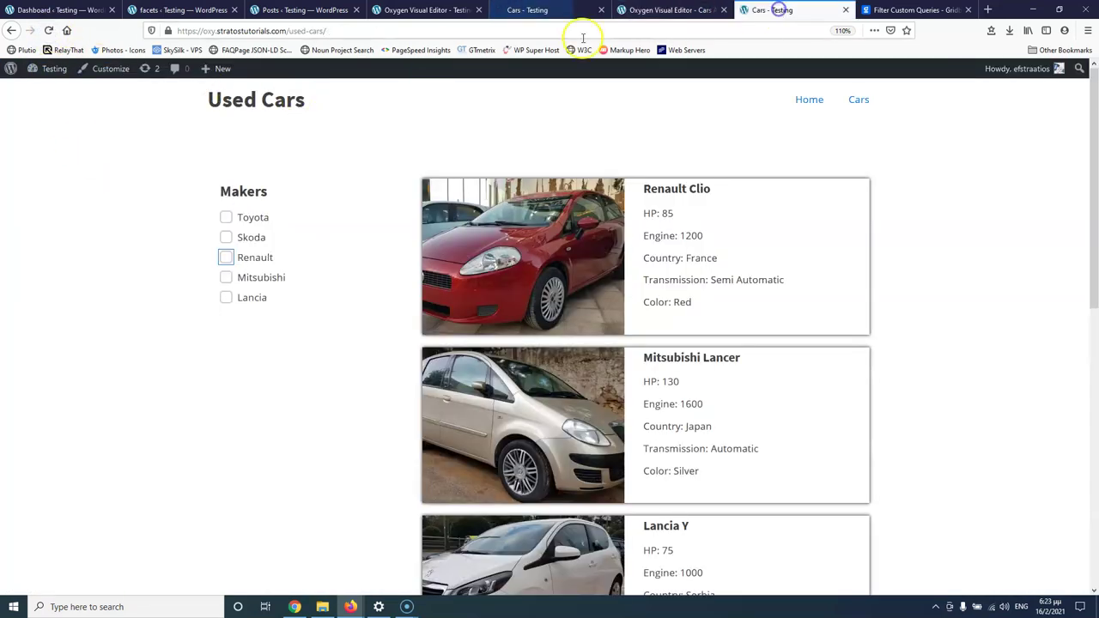
left_click(49, 31)
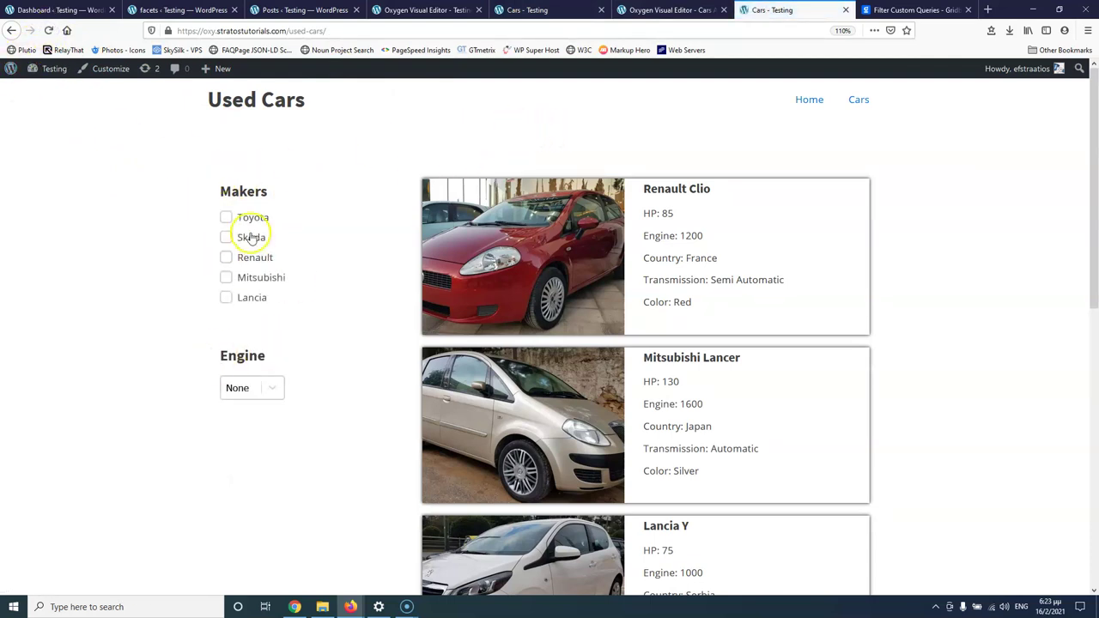
left_click(274, 391)
scroll(282, 378, "down", 3)
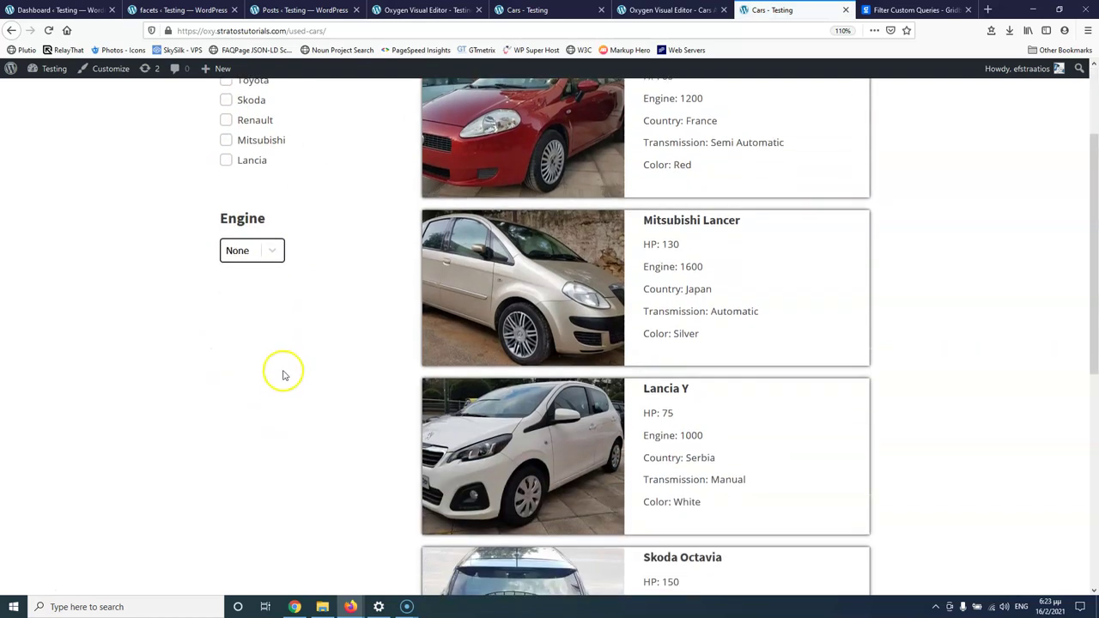
left_click(274, 251)
left_click(237, 330)
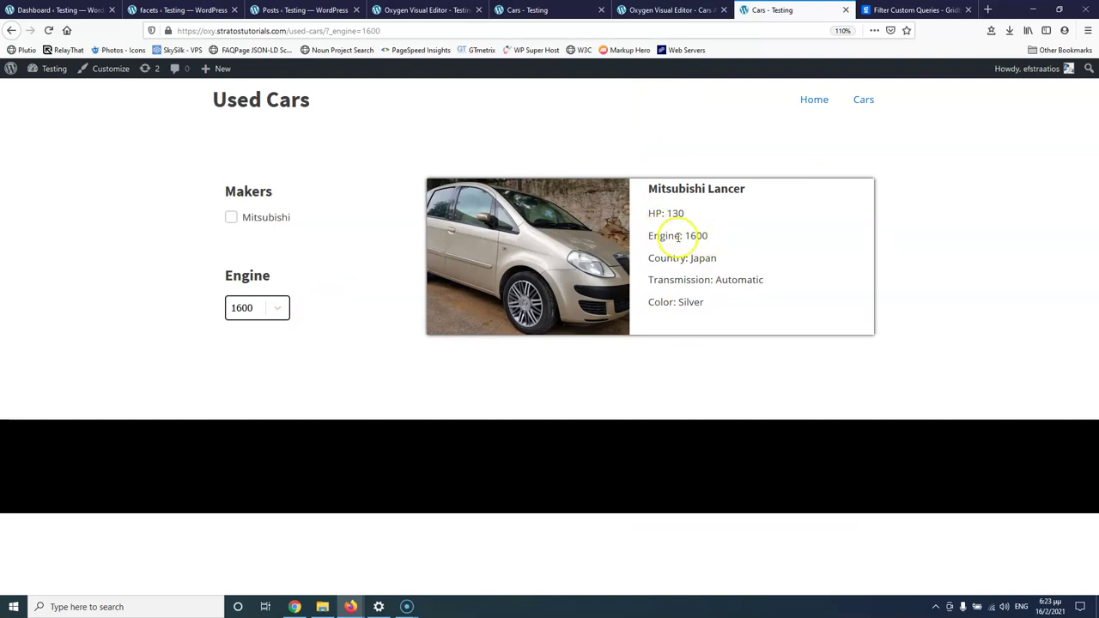
Reset the Engine filter to None, filter by Toyota and examine the Engine choices offered
left_click(273, 302)
left_click(241, 328)
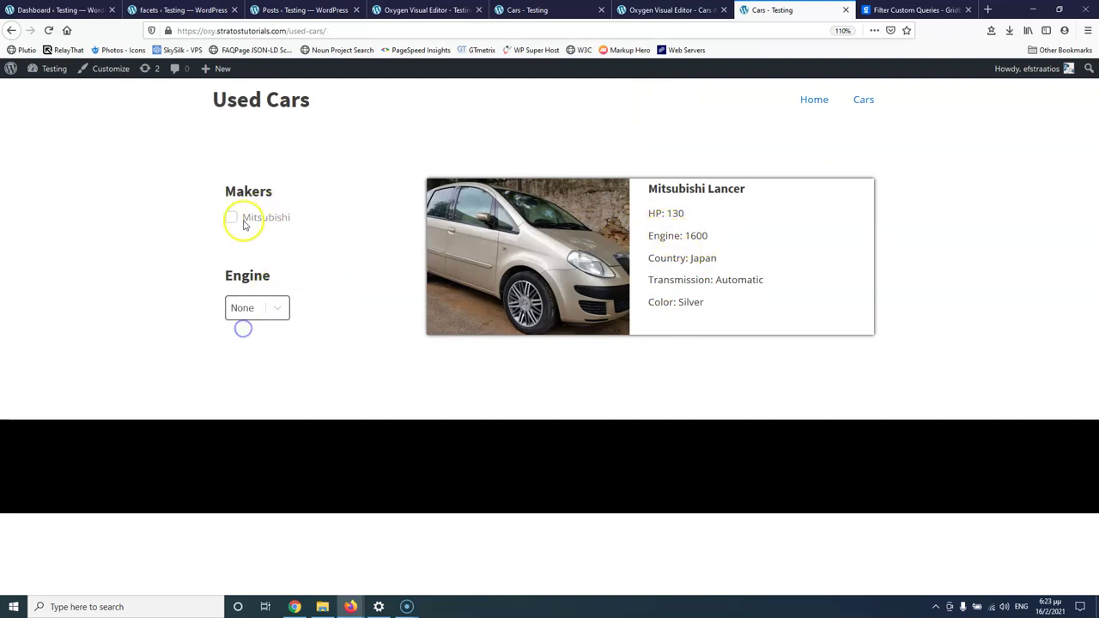
left_click(226, 219)
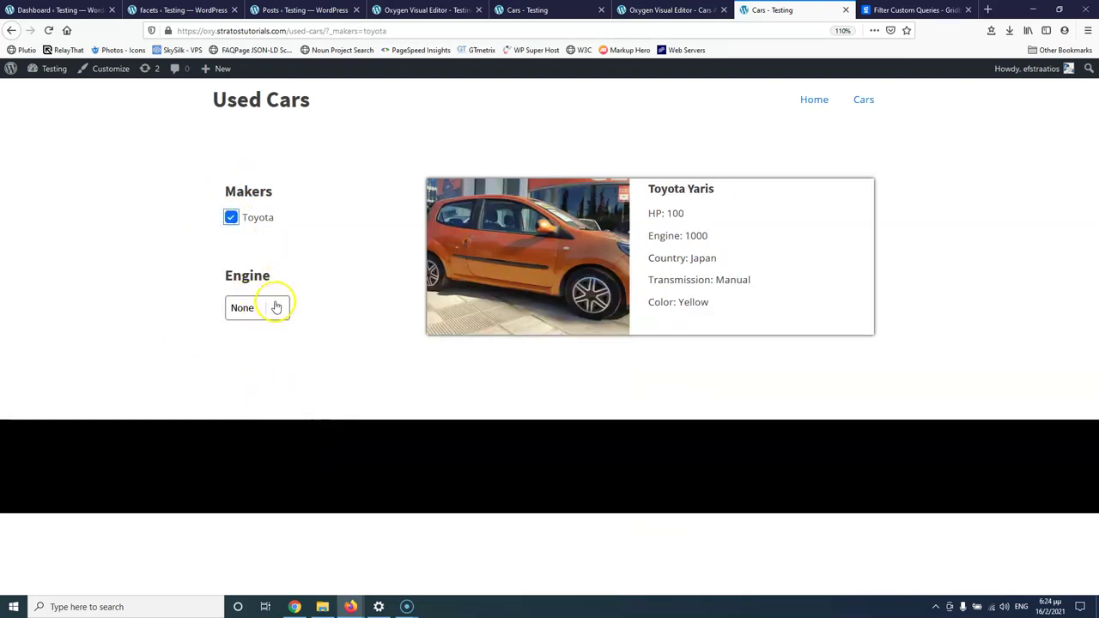
left_click(276, 313)
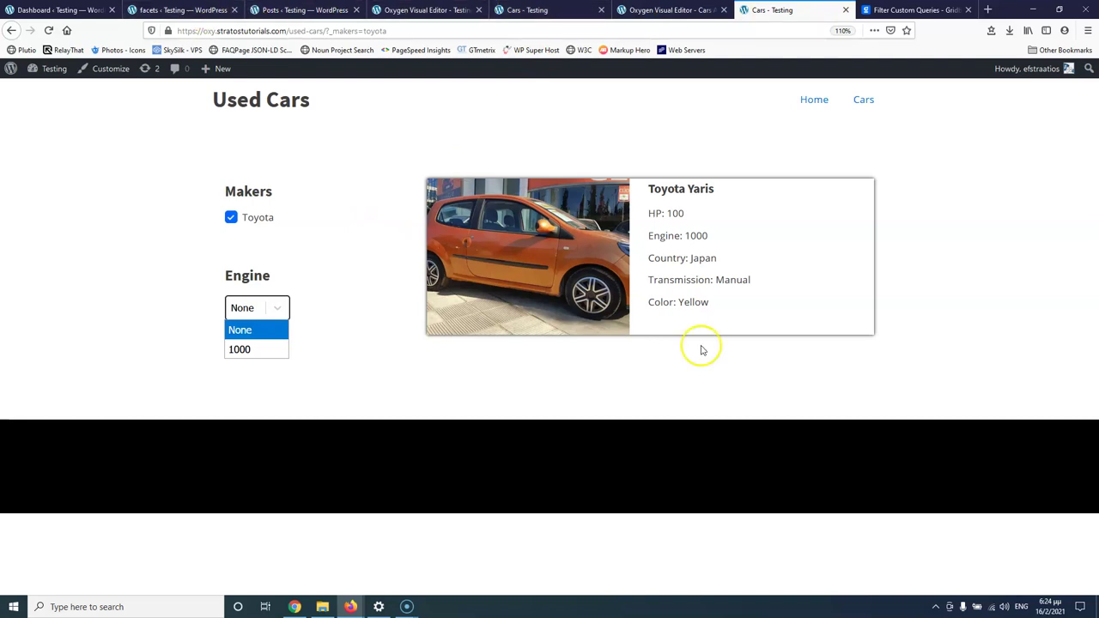
Create a new Gridbuilder WP facet and name it "Color"
left_click(181, 9)
left_click(181, 10)
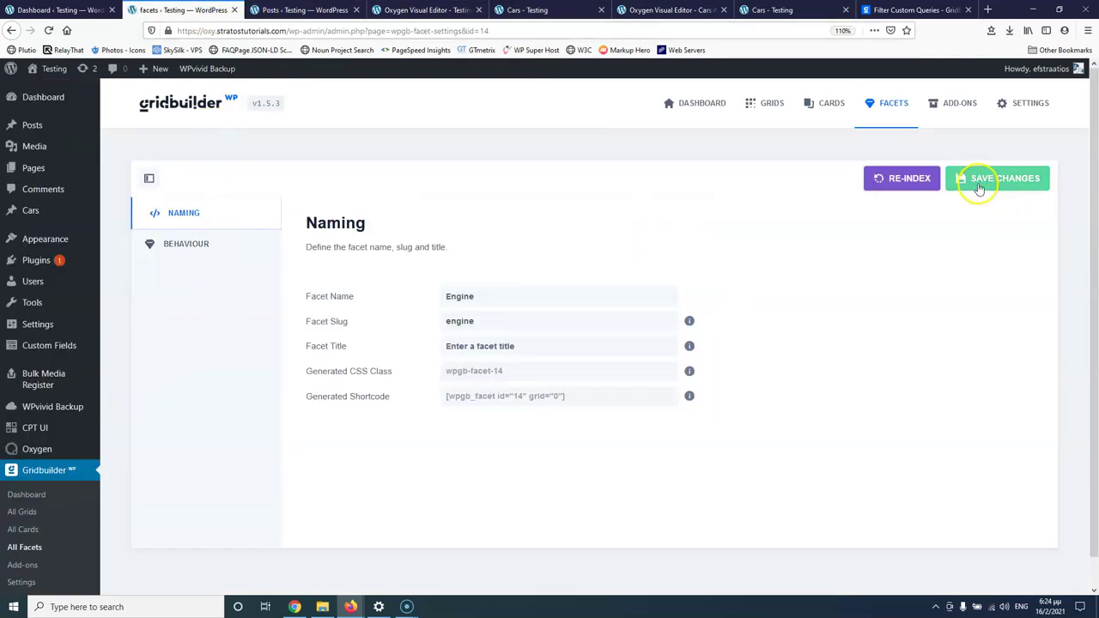
left_click(24, 547)
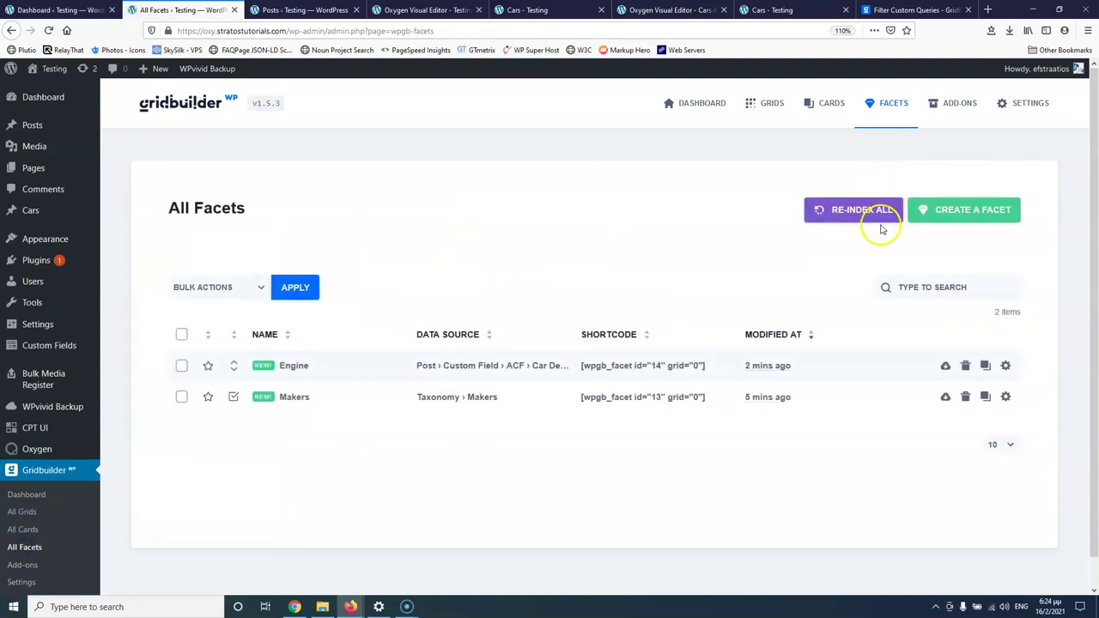
left_click(945, 209)
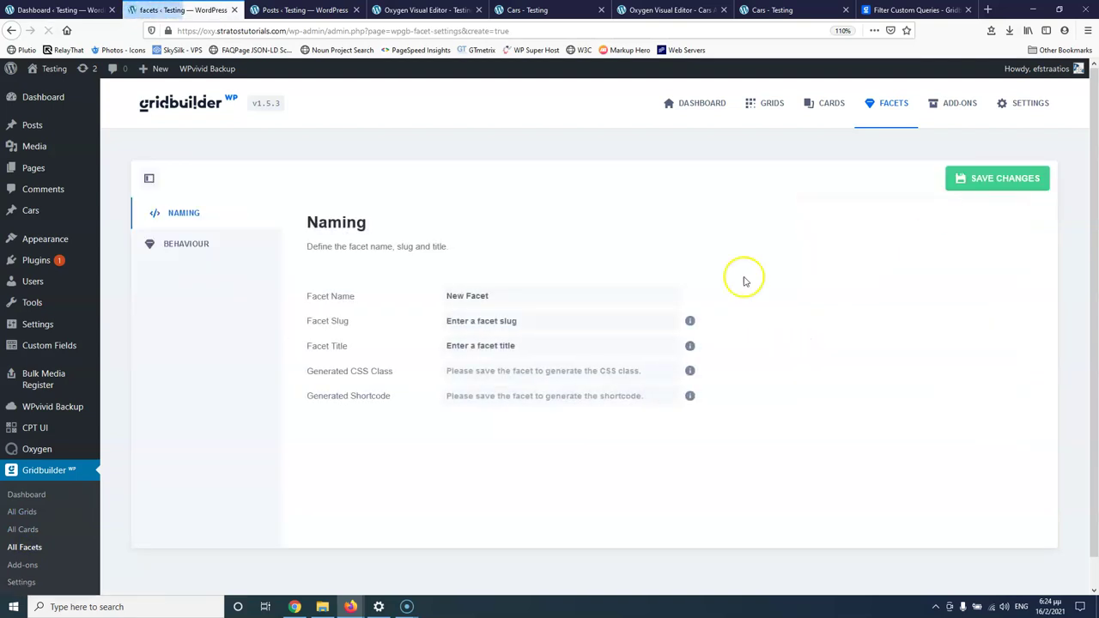
left_click(486, 296)
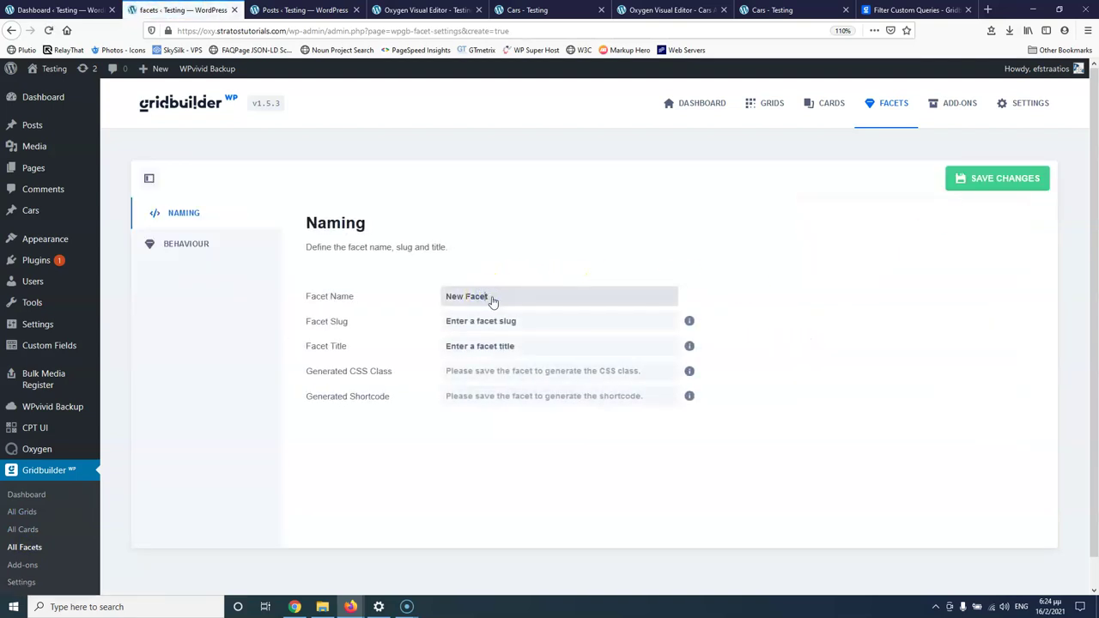
left_click_drag(496, 298, 421, 298)
type("C")
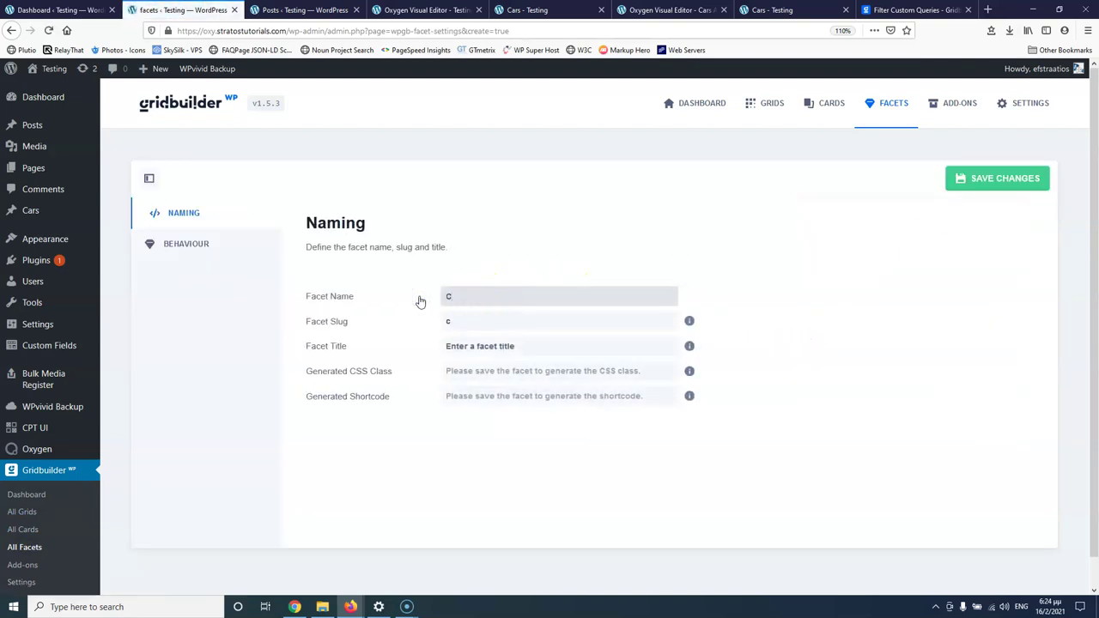
type("olor")
Make the facet a Radio filter whose data source is the custom post field ACF › Car Details › Color
left_click(180, 249)
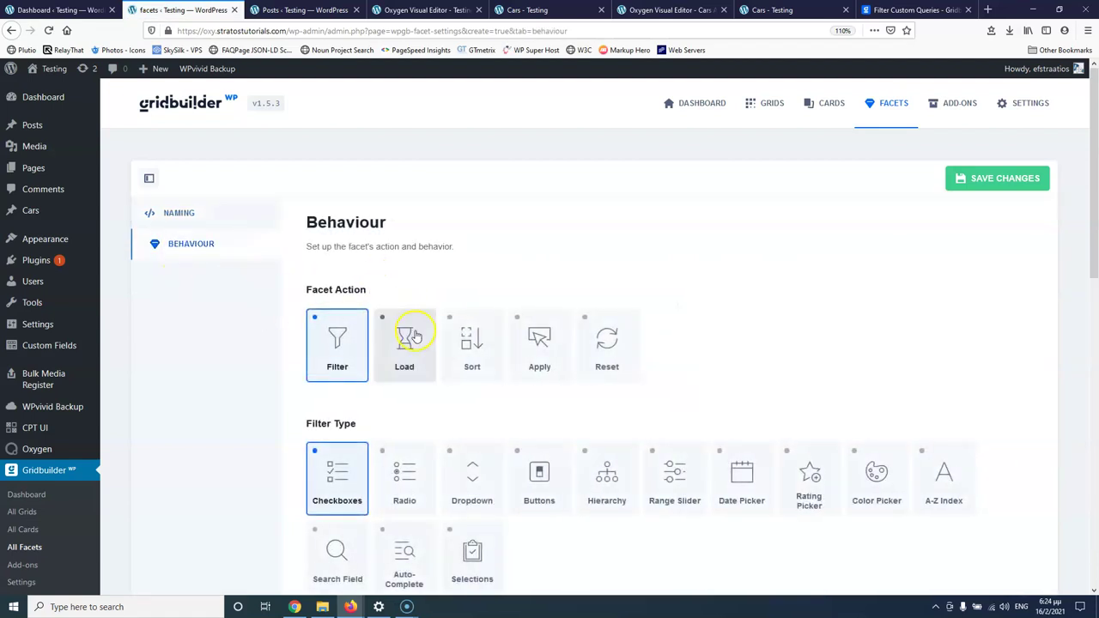
scroll(414, 335, "down", 5)
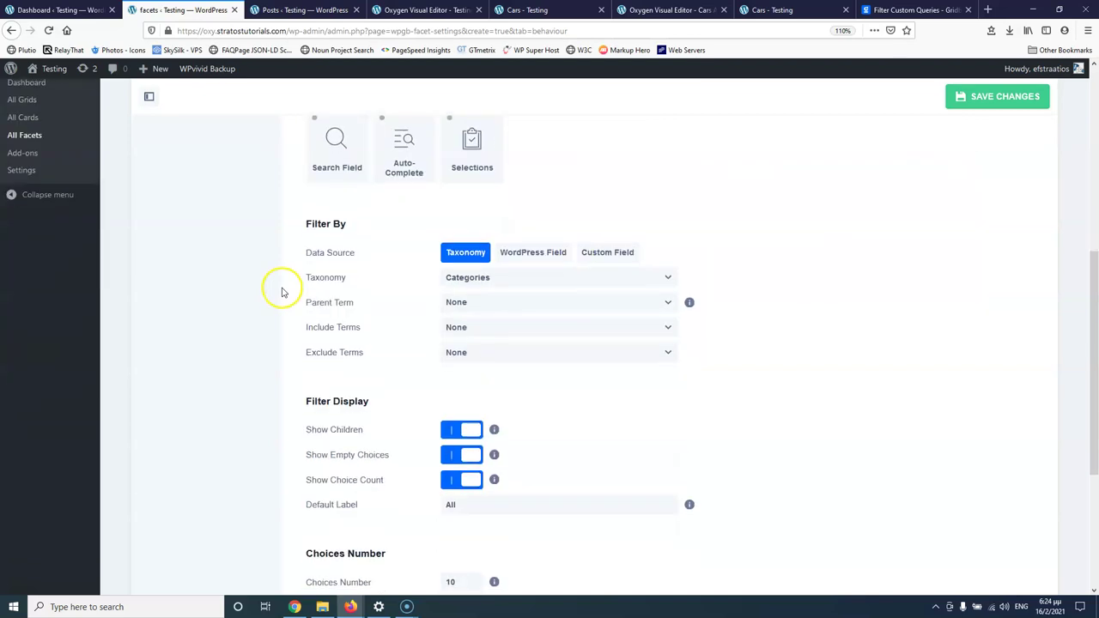
left_click(605, 252)
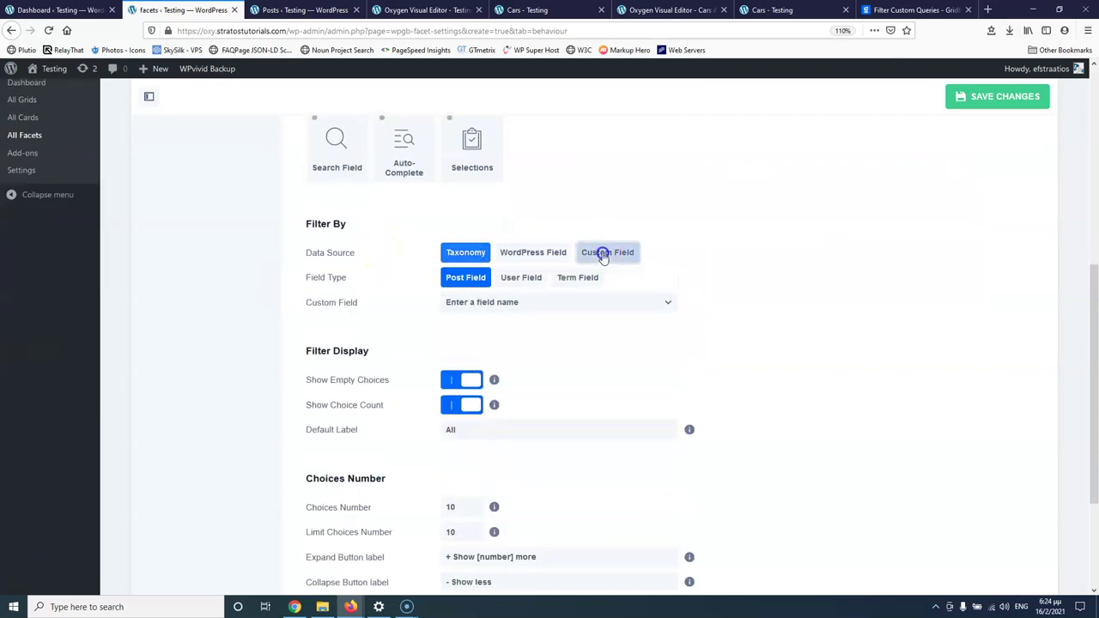
left_click(506, 304)
type("c")
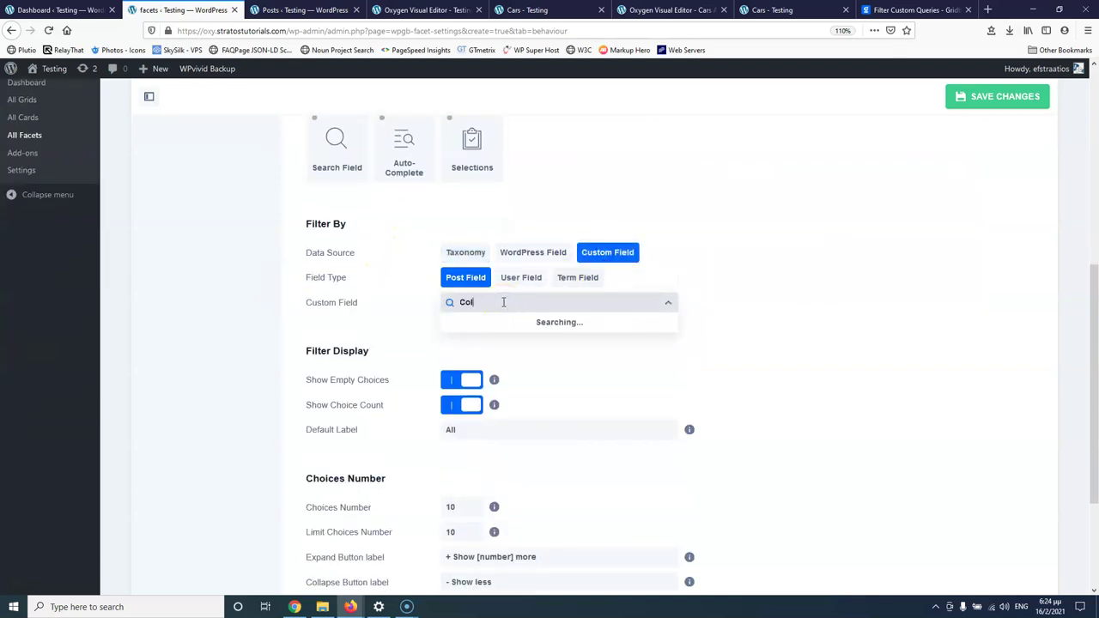
left_click(533, 346)
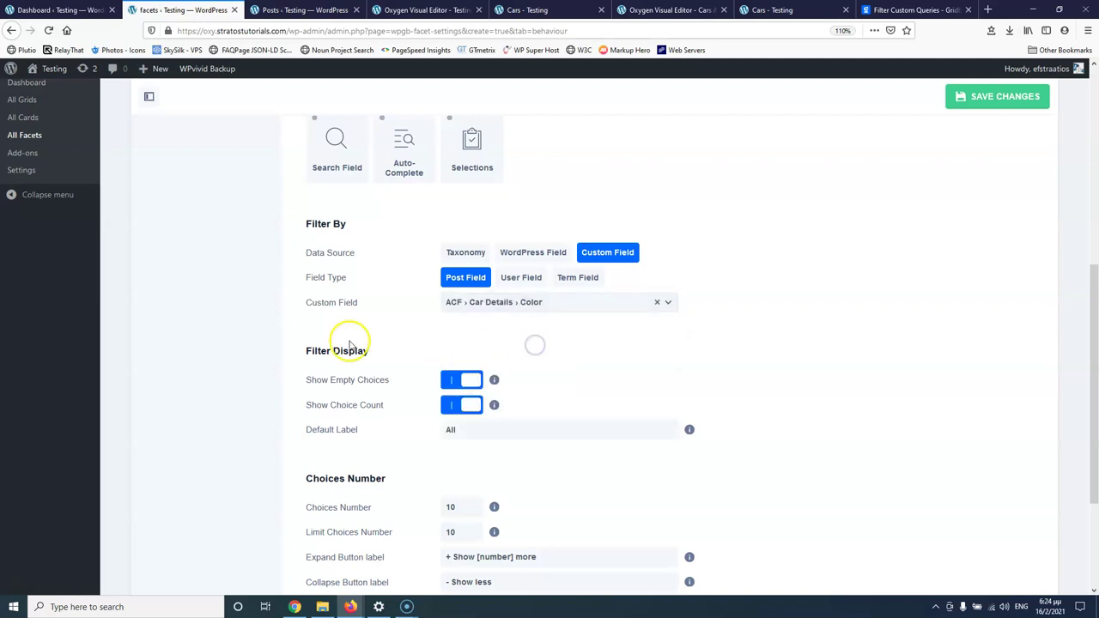
Turn off Show Empty Choices and Show Choice Count for the Color facet, and save it
scroll(405, 301, "down", 2)
left_click(455, 208)
left_click(452, 237)
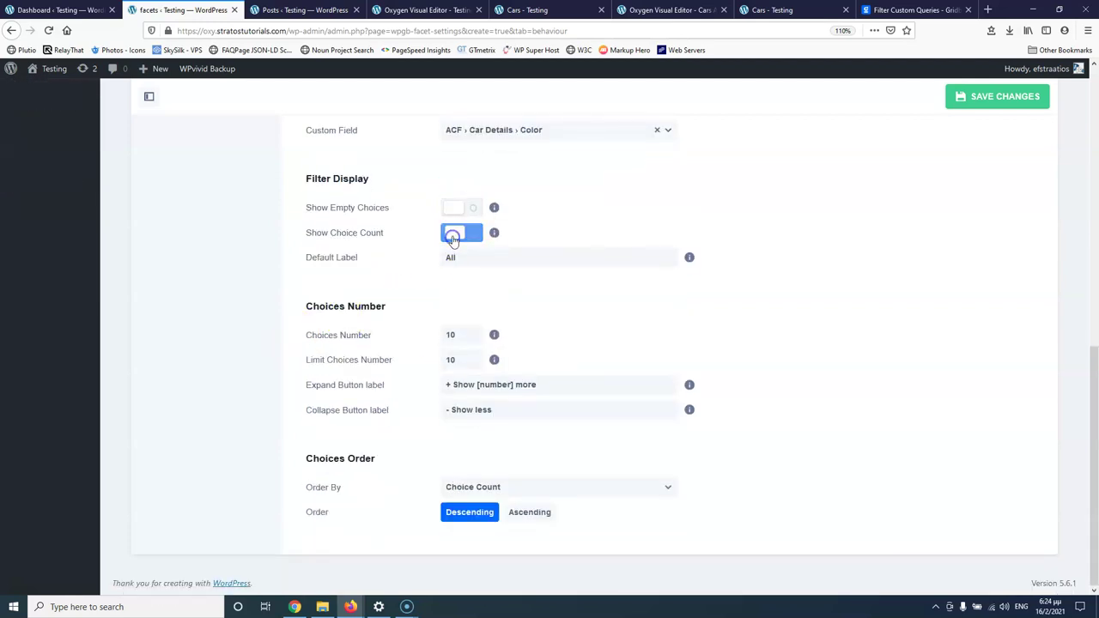
scroll(572, 452, "up", 4)
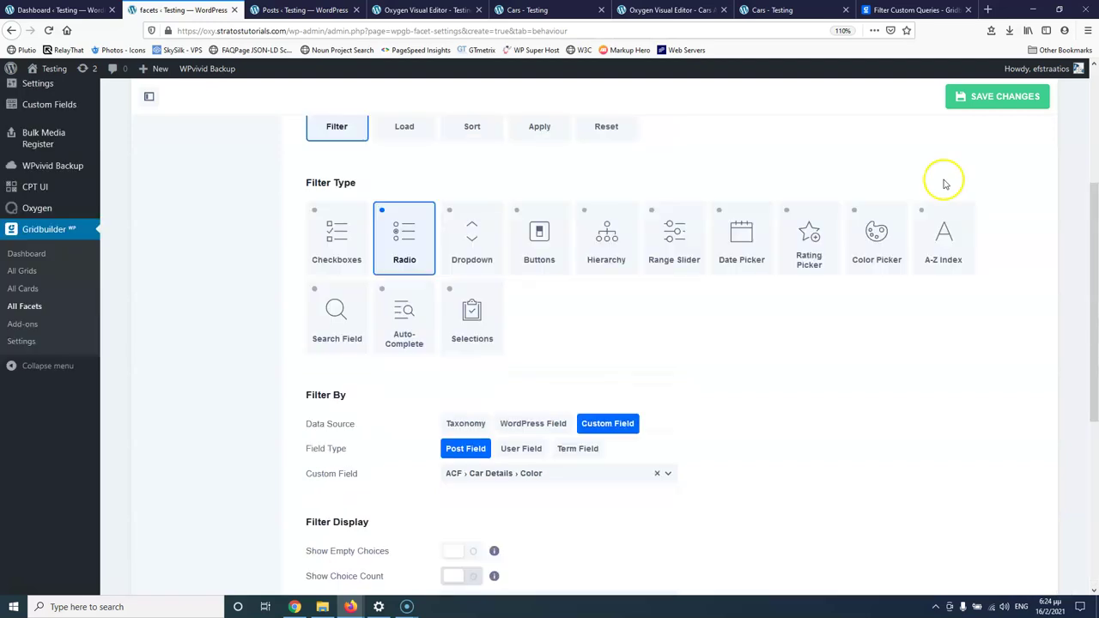
left_click(994, 98)
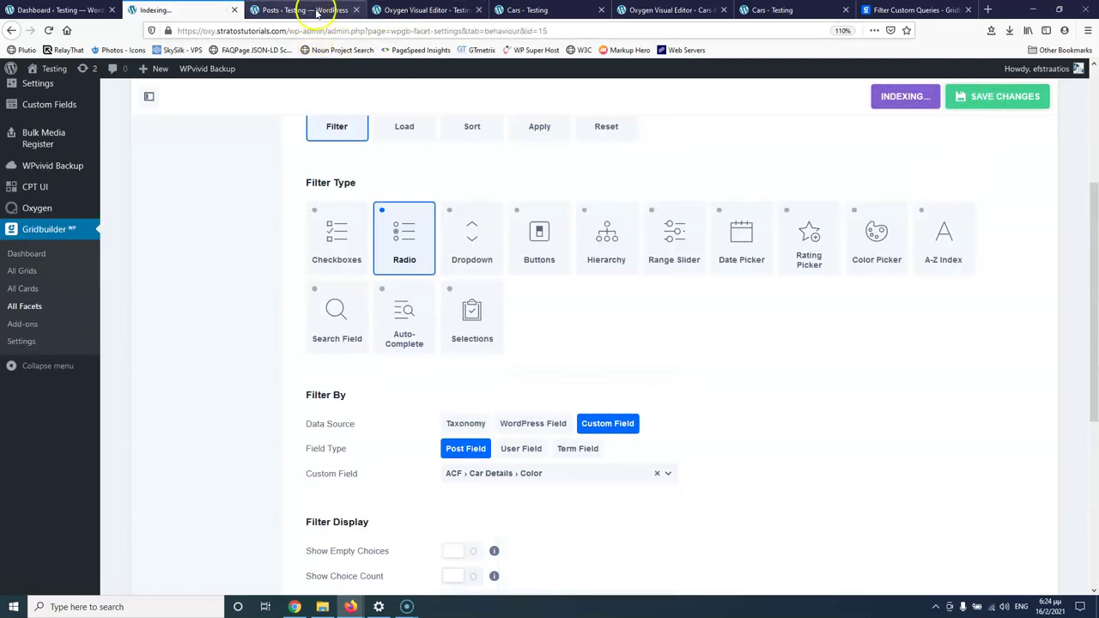
Switch to the Oxygen Cars template and duplicate the div that holds the Engine heading and shortcode
left_click(556, 10)
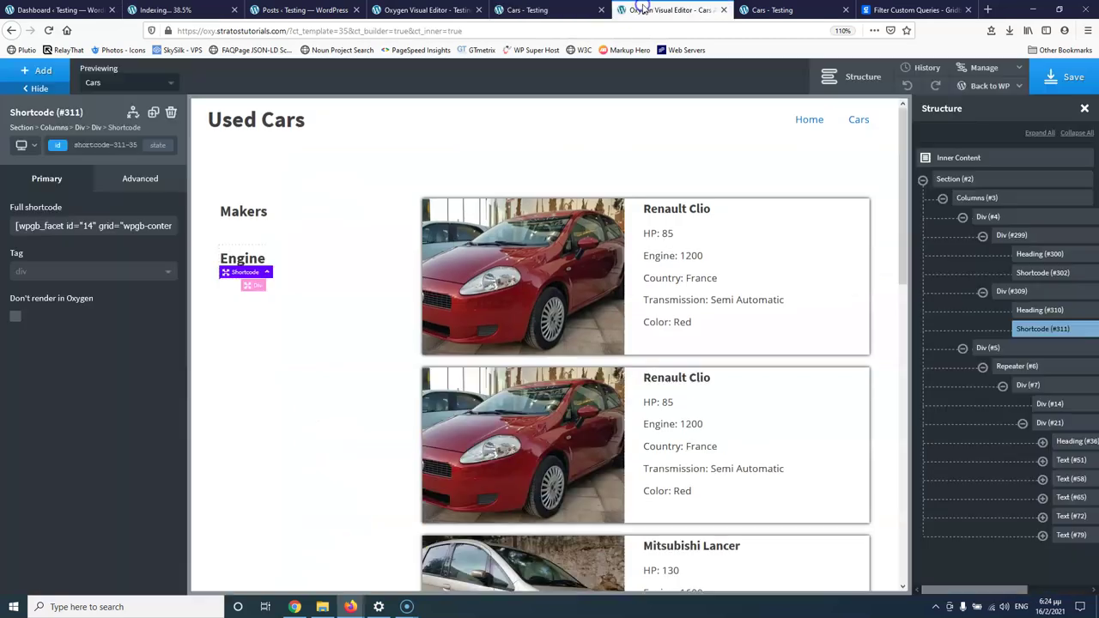
left_click(659, 10)
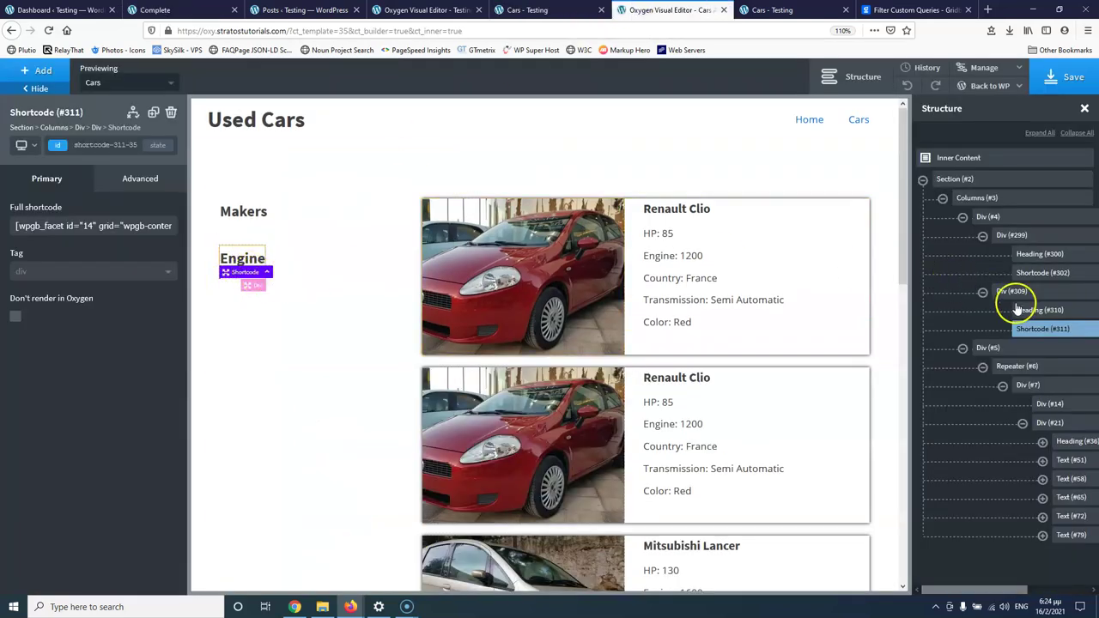
left_click(1039, 292)
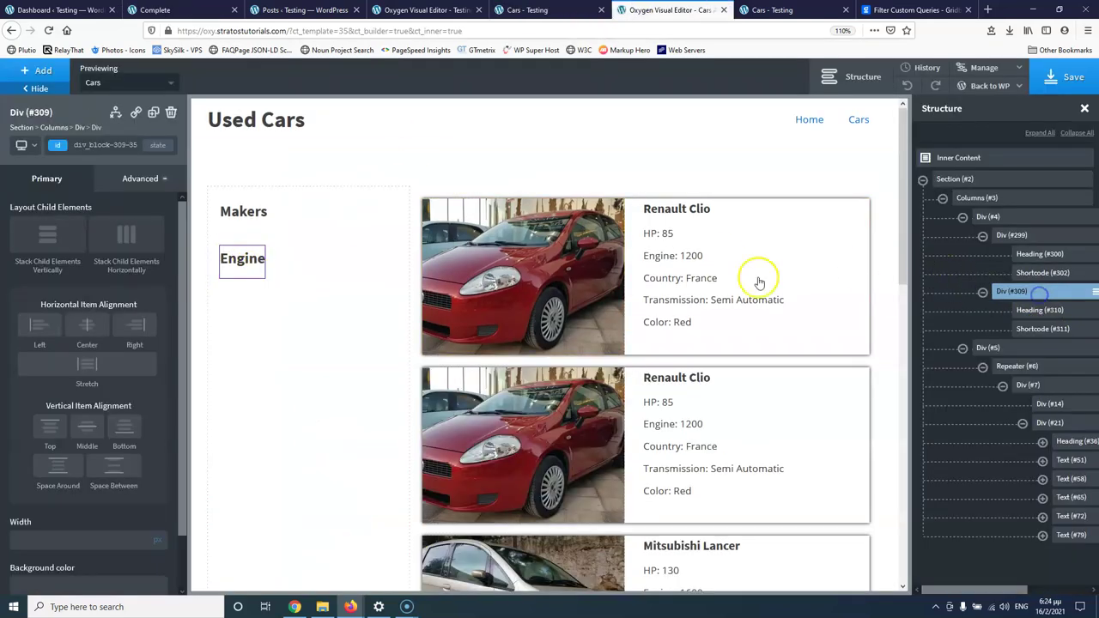
left_click(153, 112)
Change the heading in the duplicated Engine div to "Color"
left_click(239, 316)
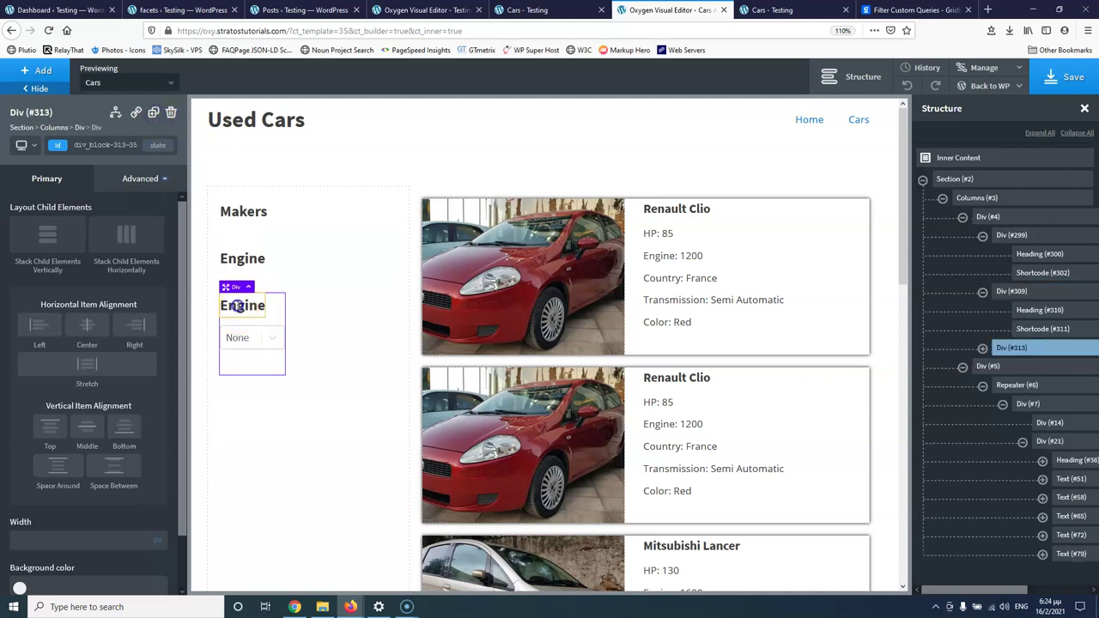
double_click(237, 305)
type("Colo")
Set the facet id to 15 in the shortcode under the Color heading and save the template
left_click(1060, 345)
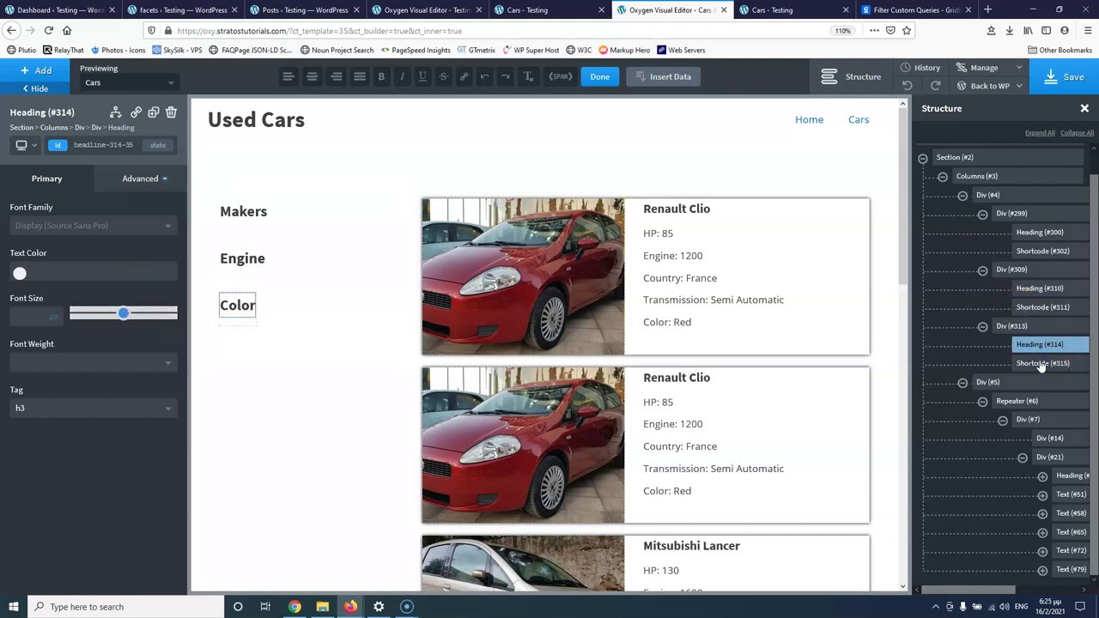
left_click(1040, 364)
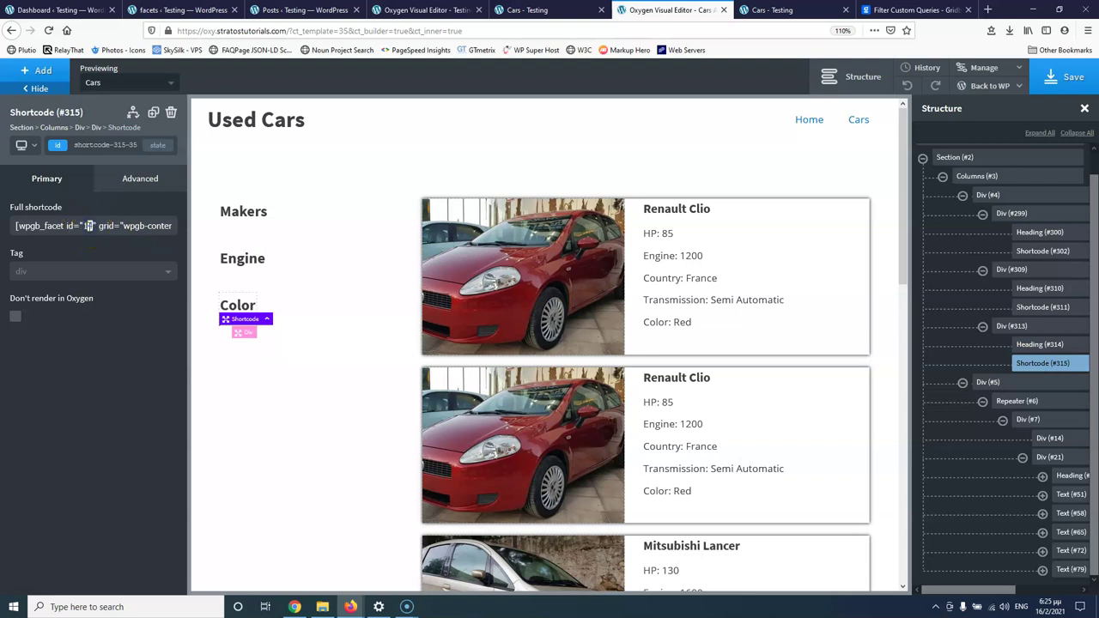
left_click(1049, 77)
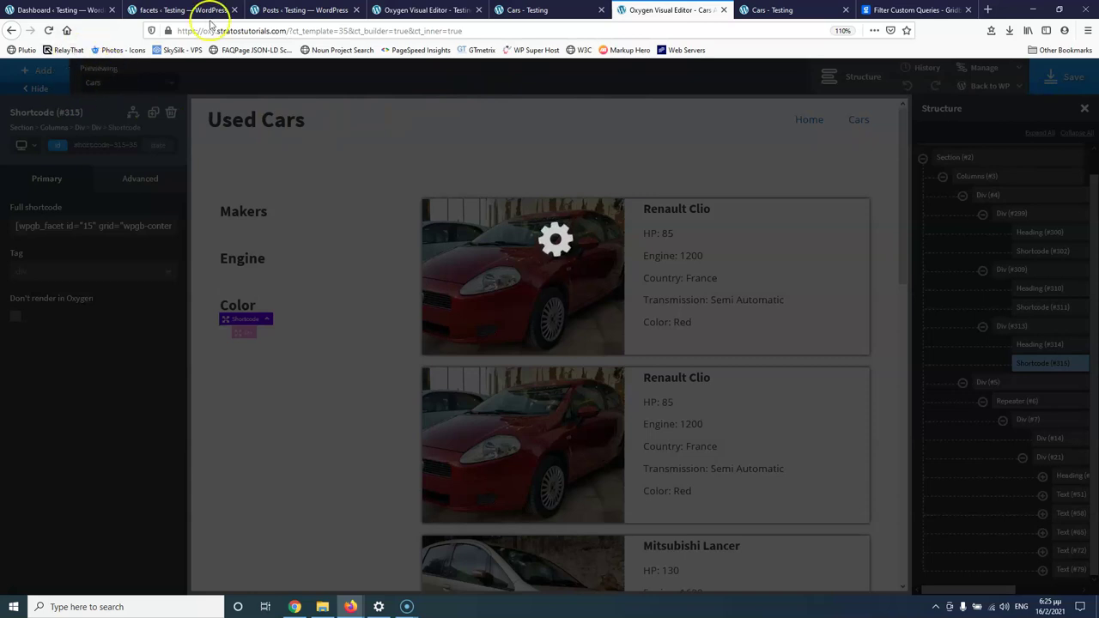
Reload the front-end Cars page, clear the Toyota filter and examine the Color choices offered beside the car list
left_click(528, 9)
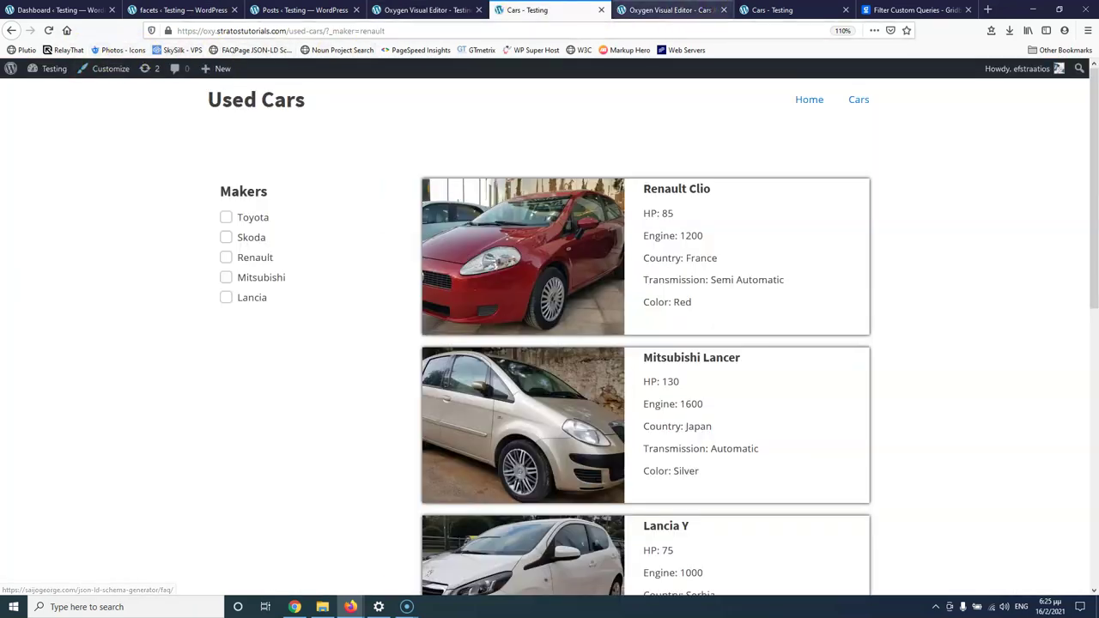
left_click(772, 10)
left_click(49, 30)
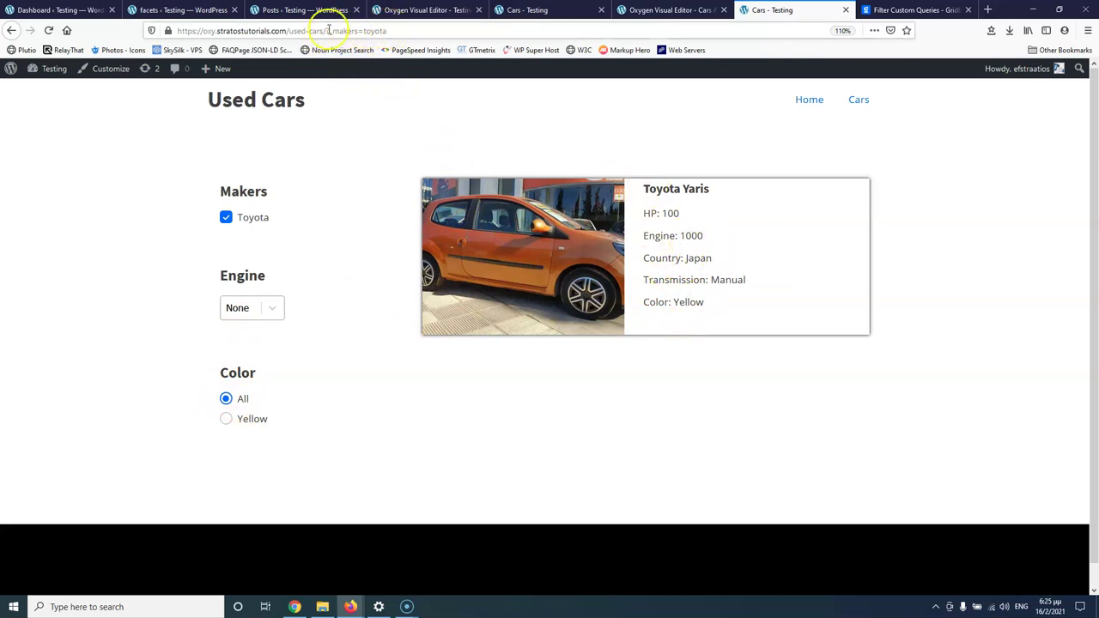
left_click(226, 218)
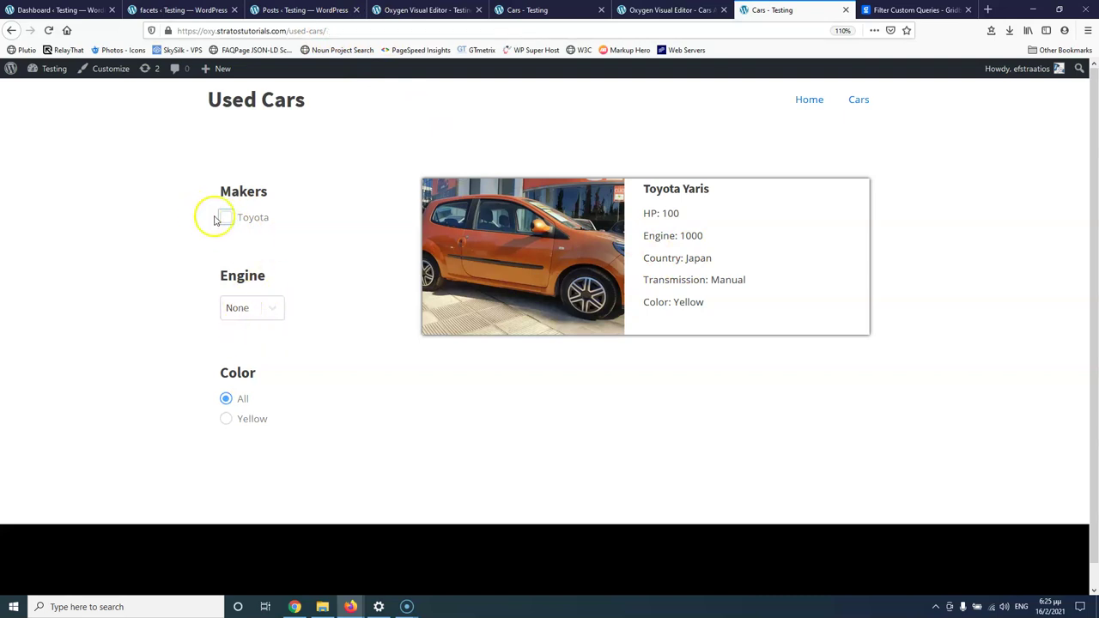
scroll(261, 473, "down", 3)
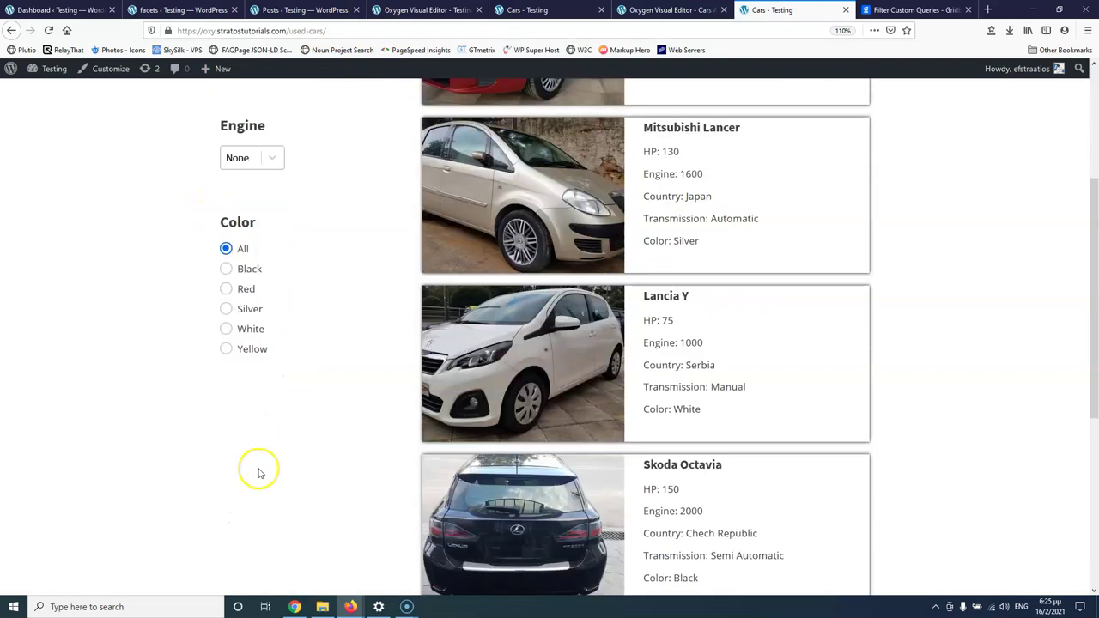
scroll(263, 284, "up", 4)
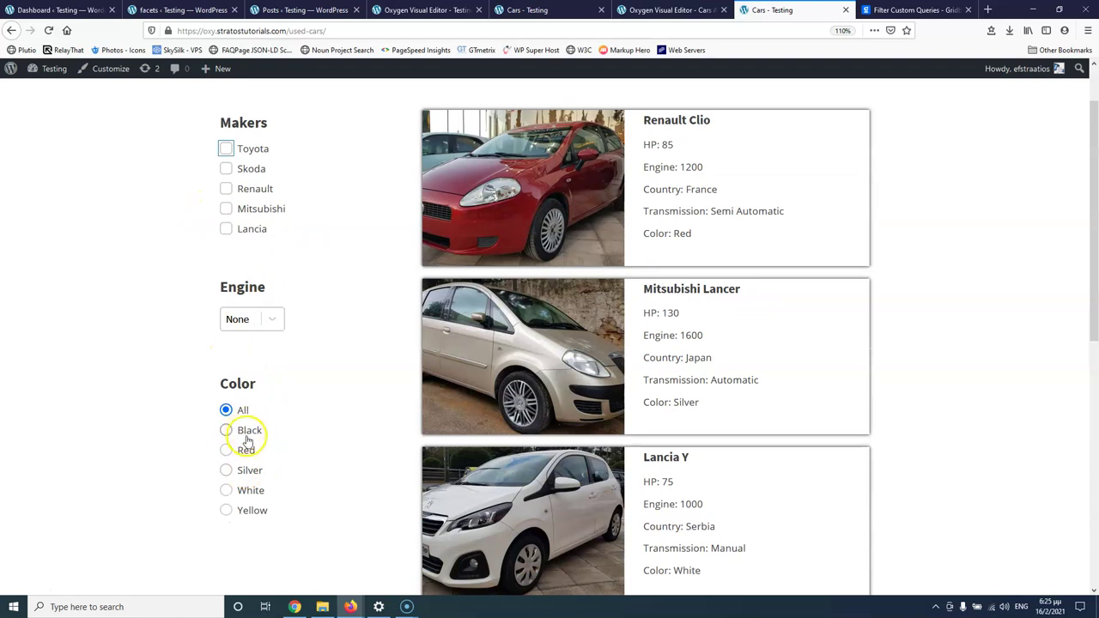
scroll(258, 439, "down", 4)
scroll(272, 434, "up", 5)
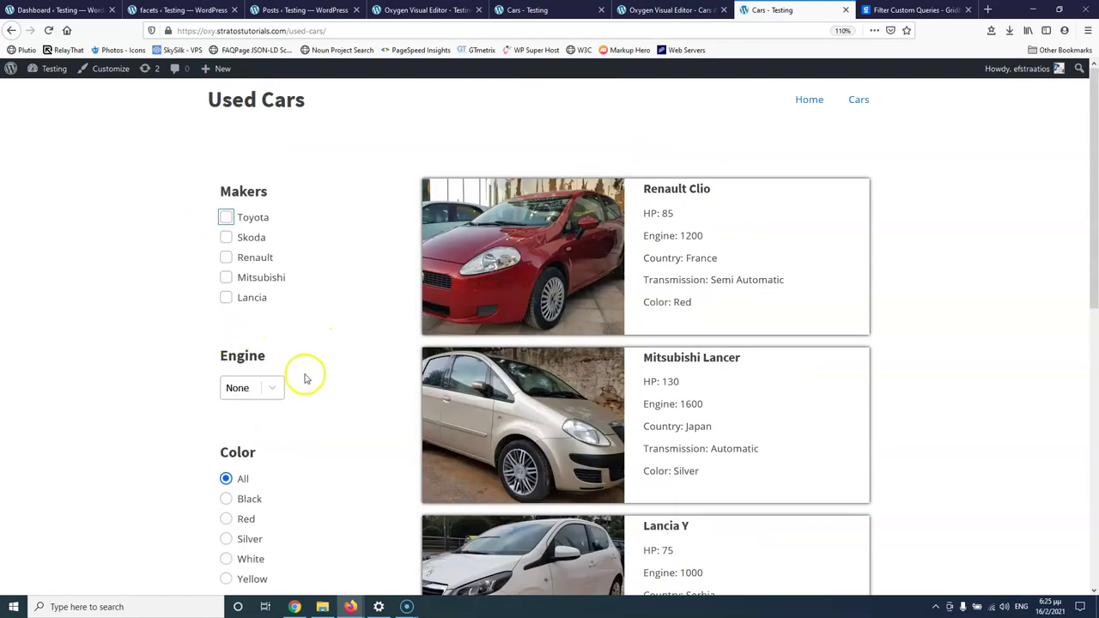
Open the Gridbuilder WP settings and review the Facet & Indexer and Assets & Cache options
left_click(668, 10)
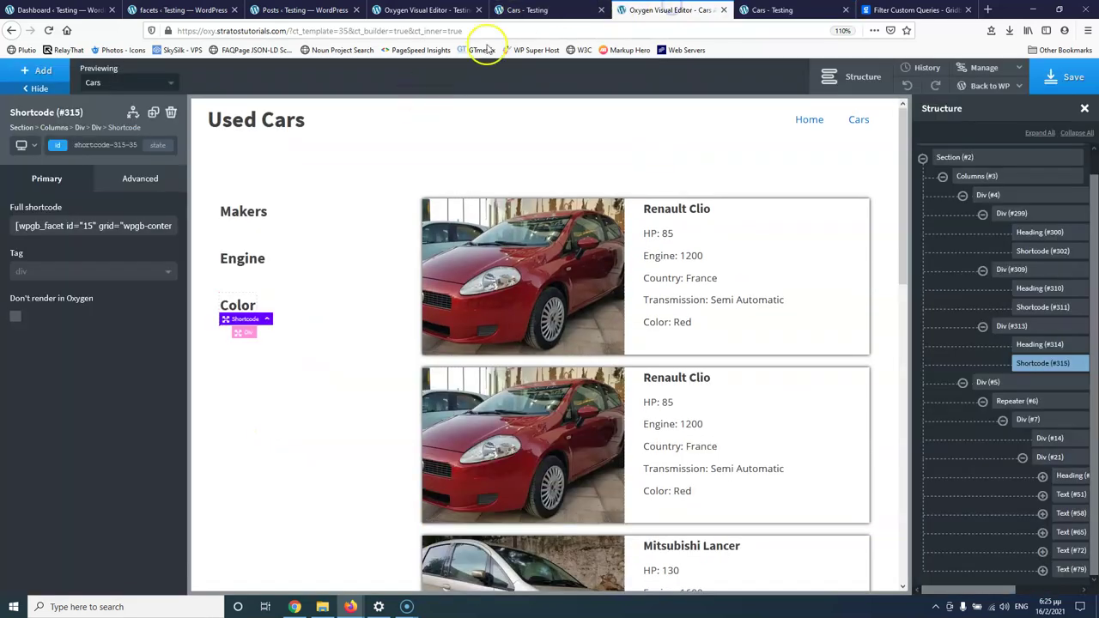
left_click(527, 10)
left_click(180, 11)
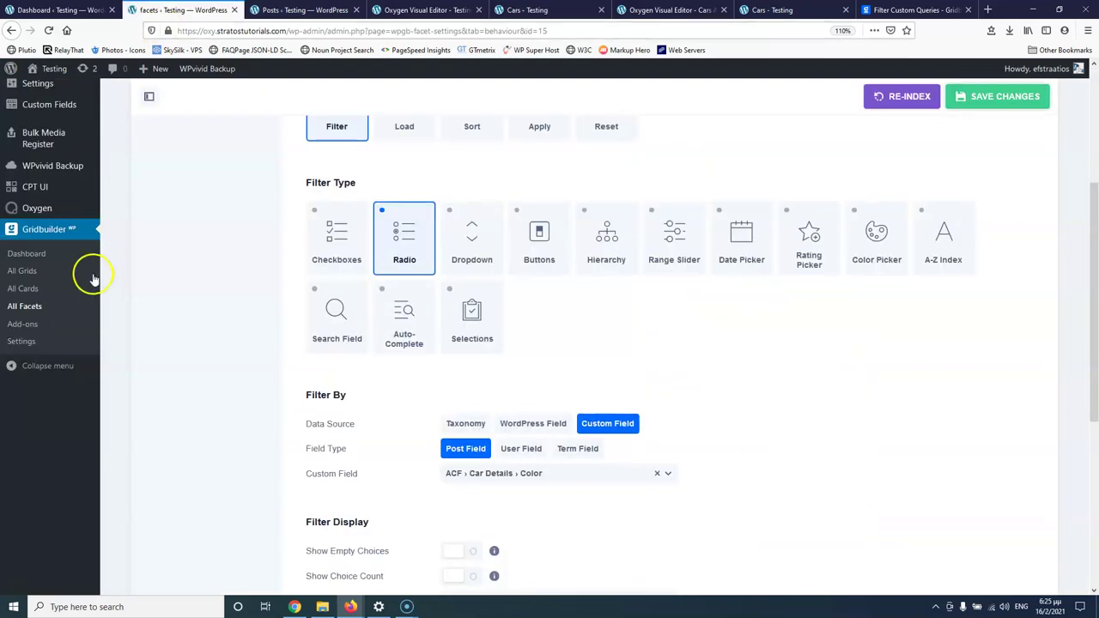
left_click(22, 343)
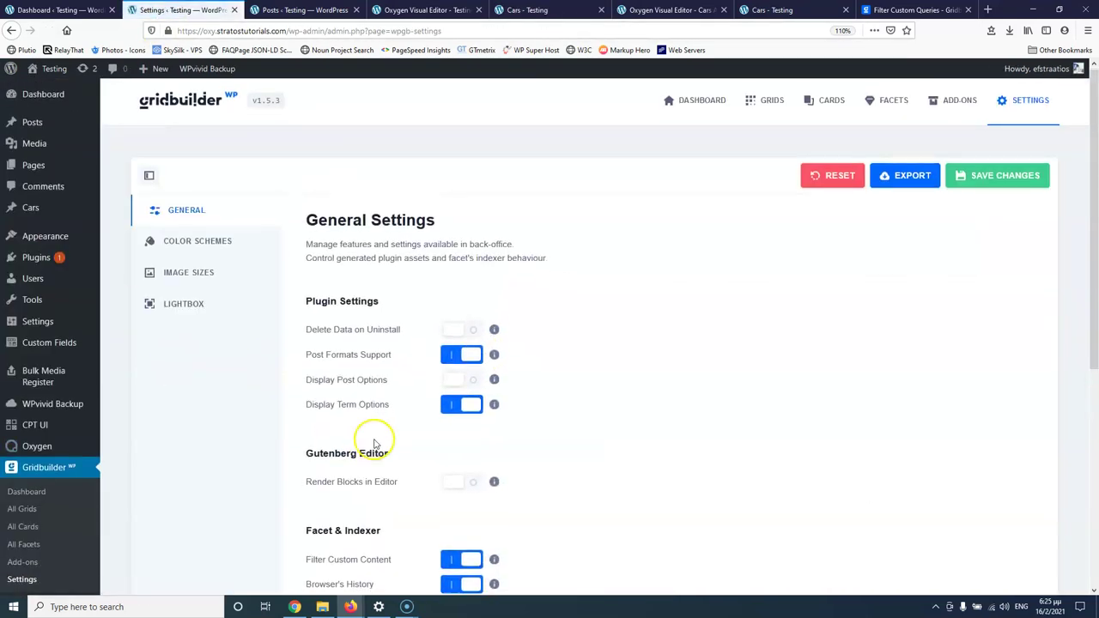
scroll(373, 443, "down", 4)
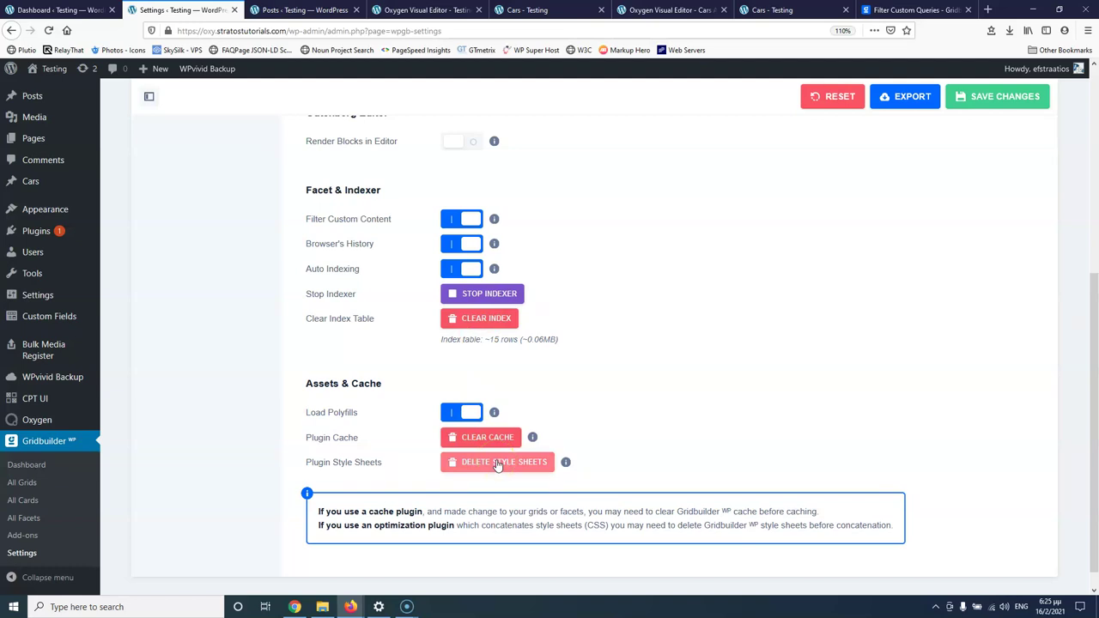
scroll(195, 364, "up", 2)
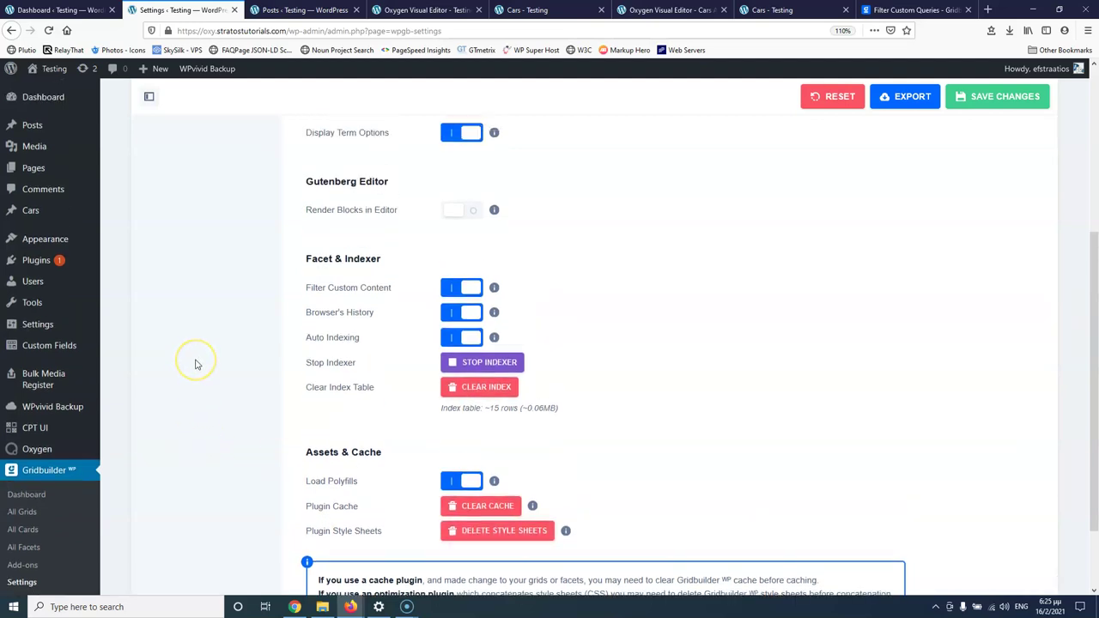
scroll(195, 364, "up", 5)
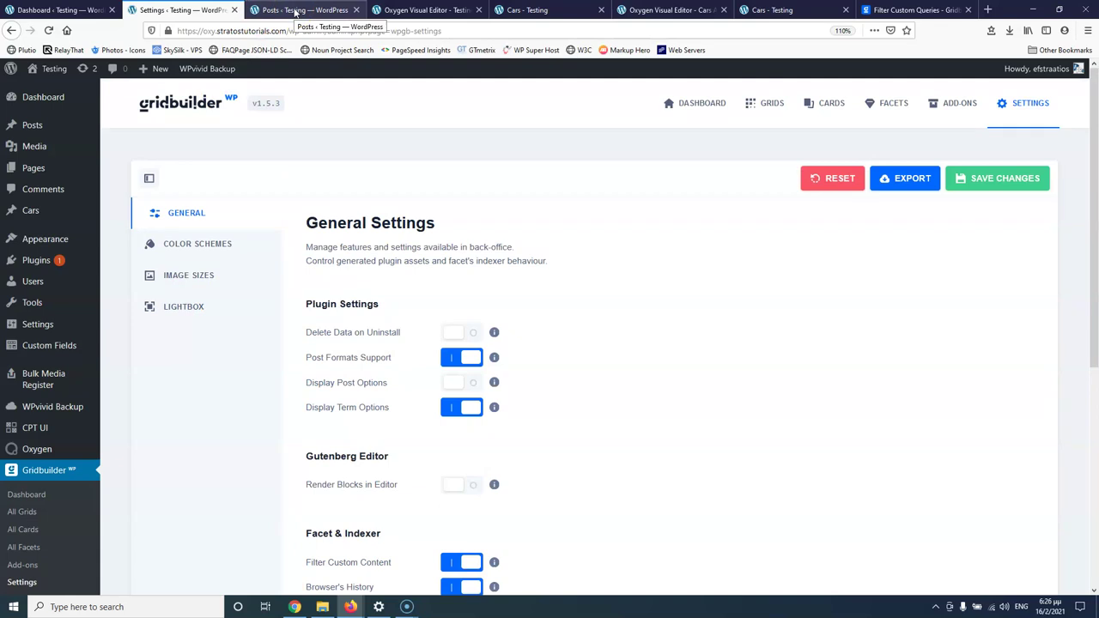
Compare the filters on the front-end Cars page with their headings and shortcodes in the Oxygen Cars template structure
left_click(770, 12)
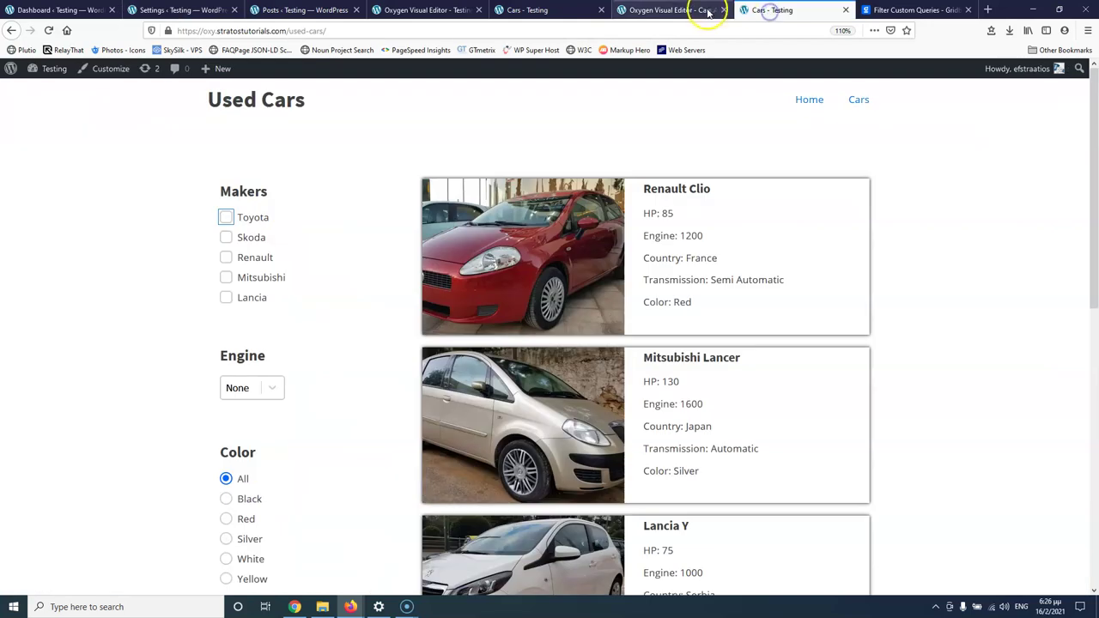
left_click(699, 10)
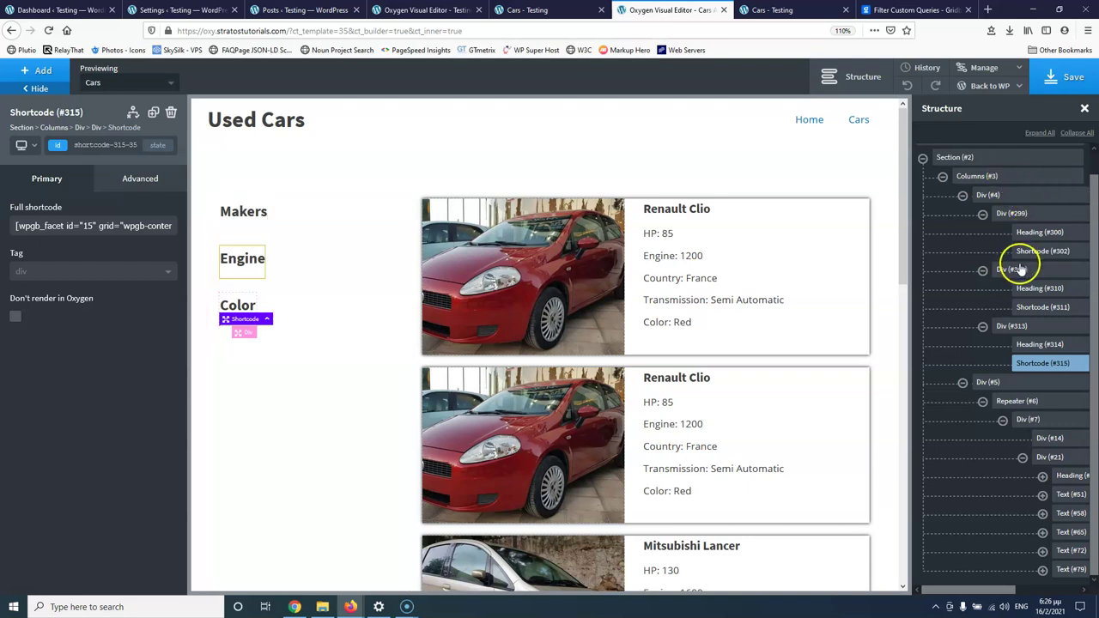
scroll(1022, 262, "up", 1)
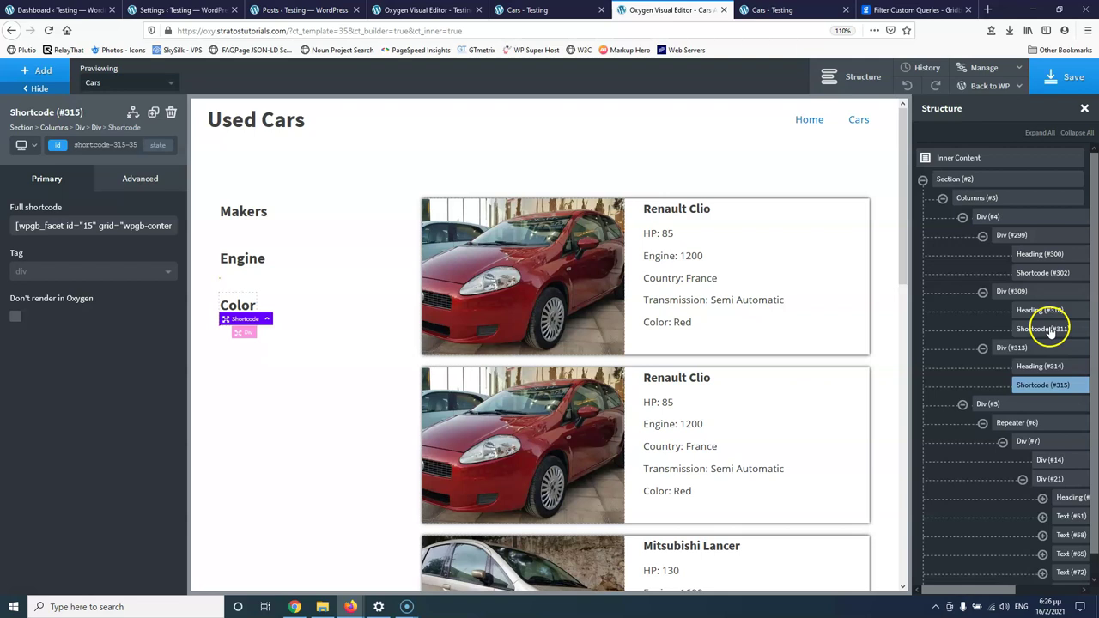
Open the query settings of the Repeater that lists the cars in the Cars template
scroll(1033, 409, "down", 1)
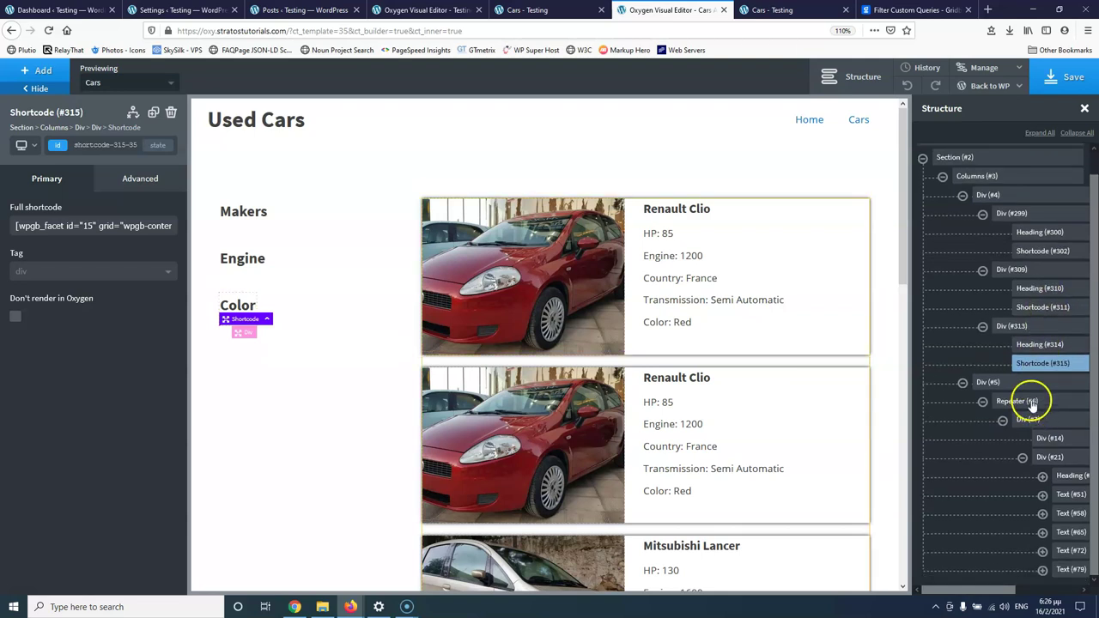
left_click(1018, 401)
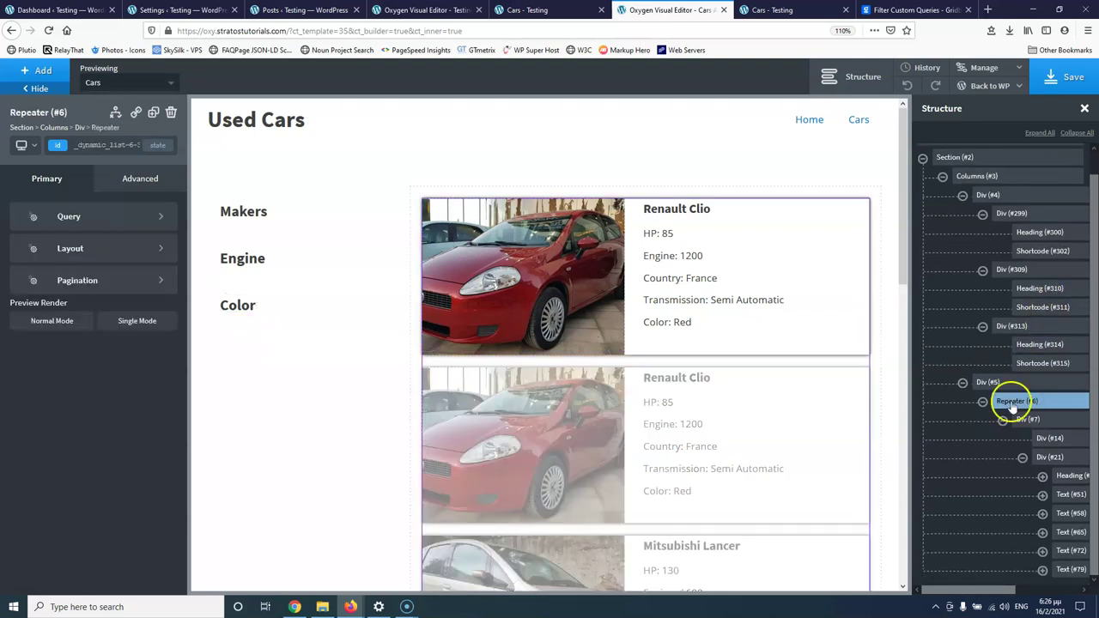
left_click(88, 221)
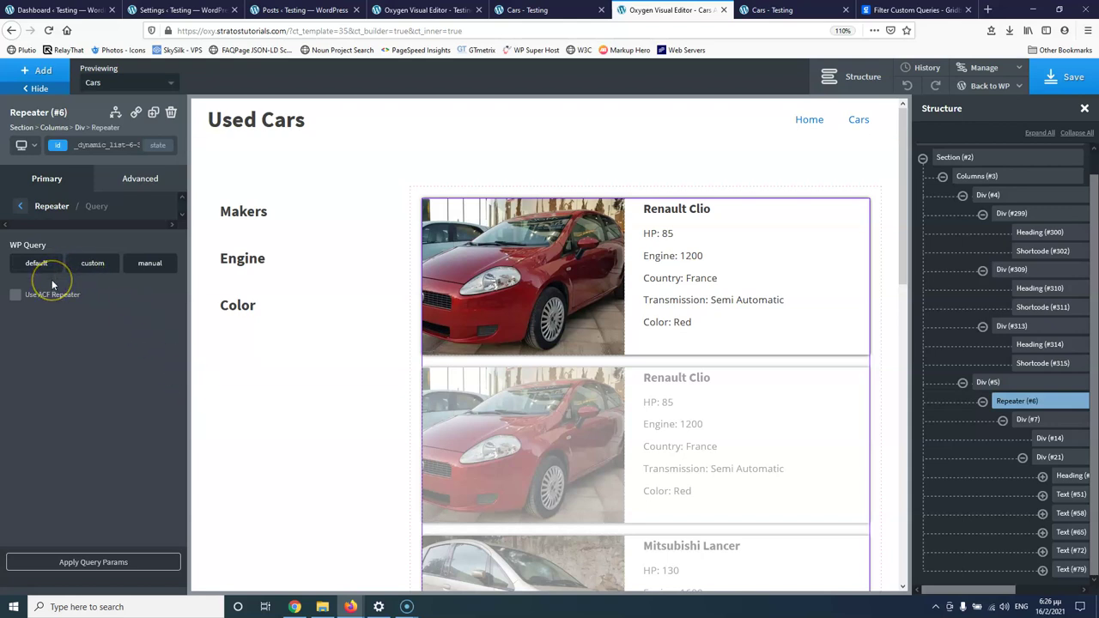
Switch to the home page's Oxygen editor and add a section containing an Easy Posts element
left_click(197, 12)
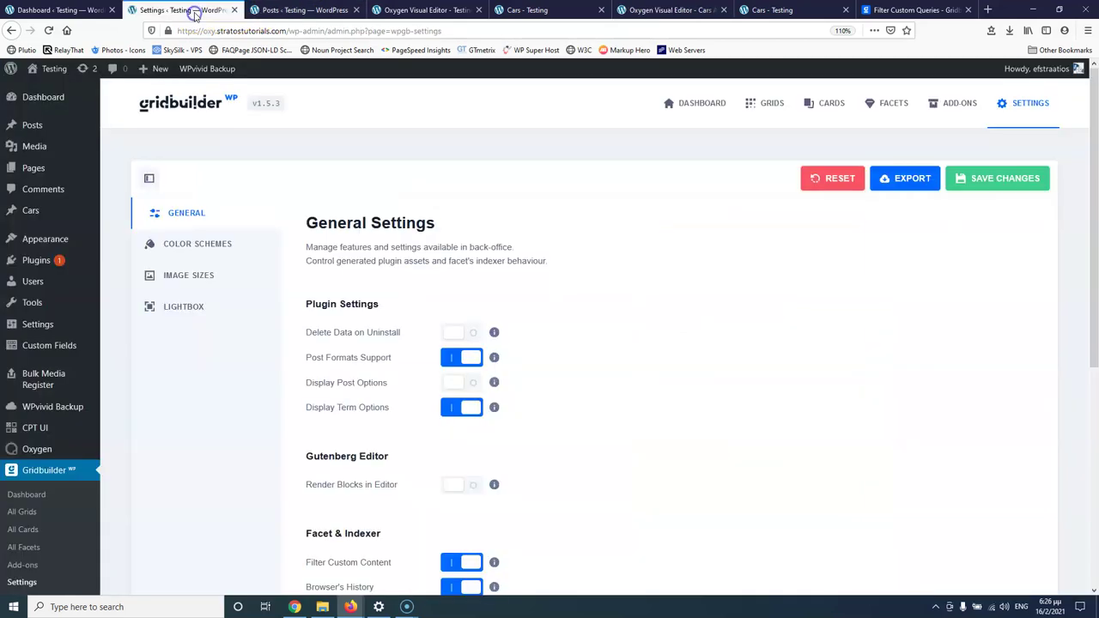
left_click(310, 10)
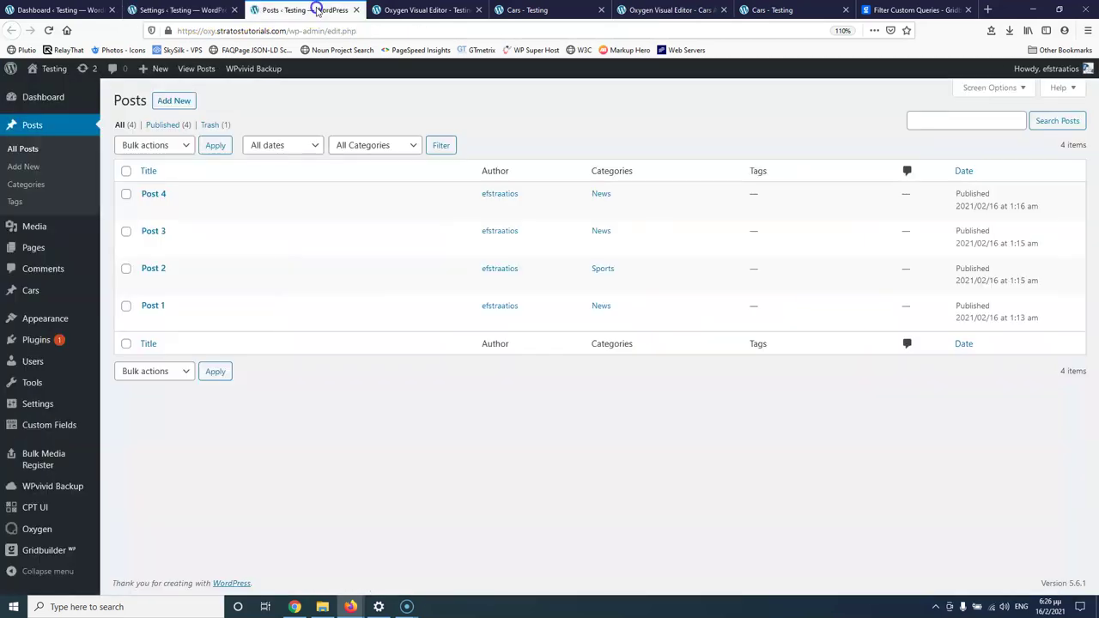
left_click(401, 9)
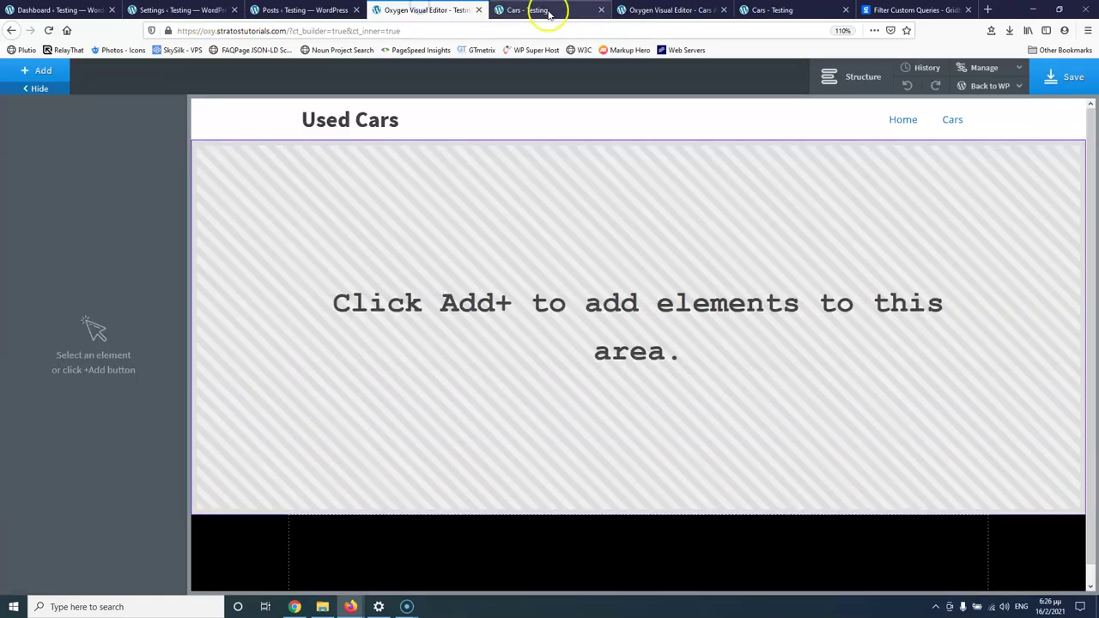
left_click(543, 19)
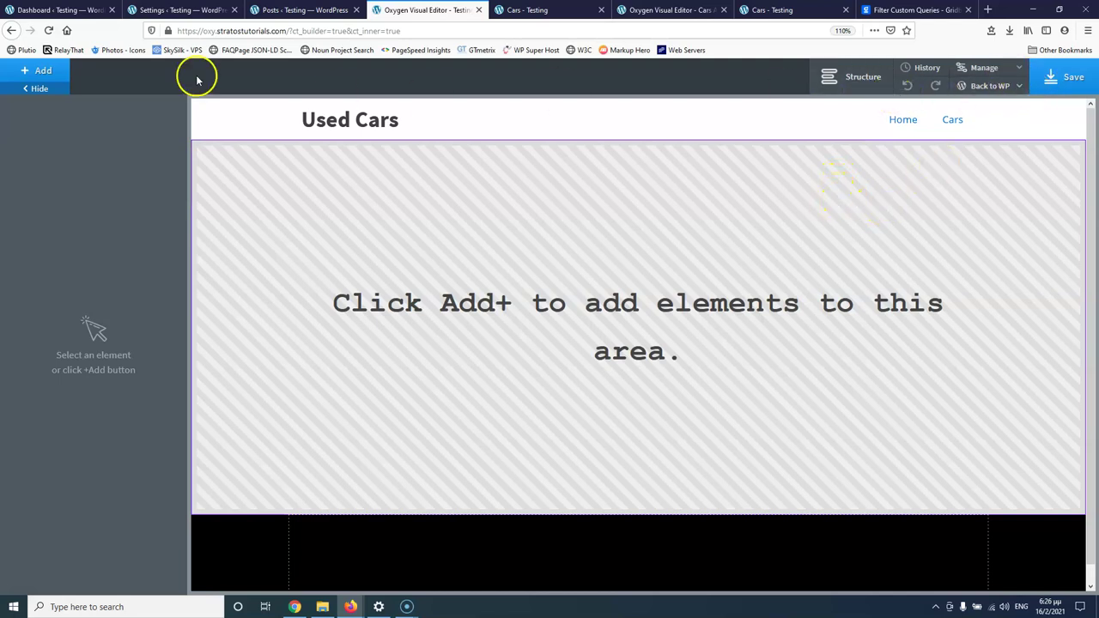
left_click(51, 75)
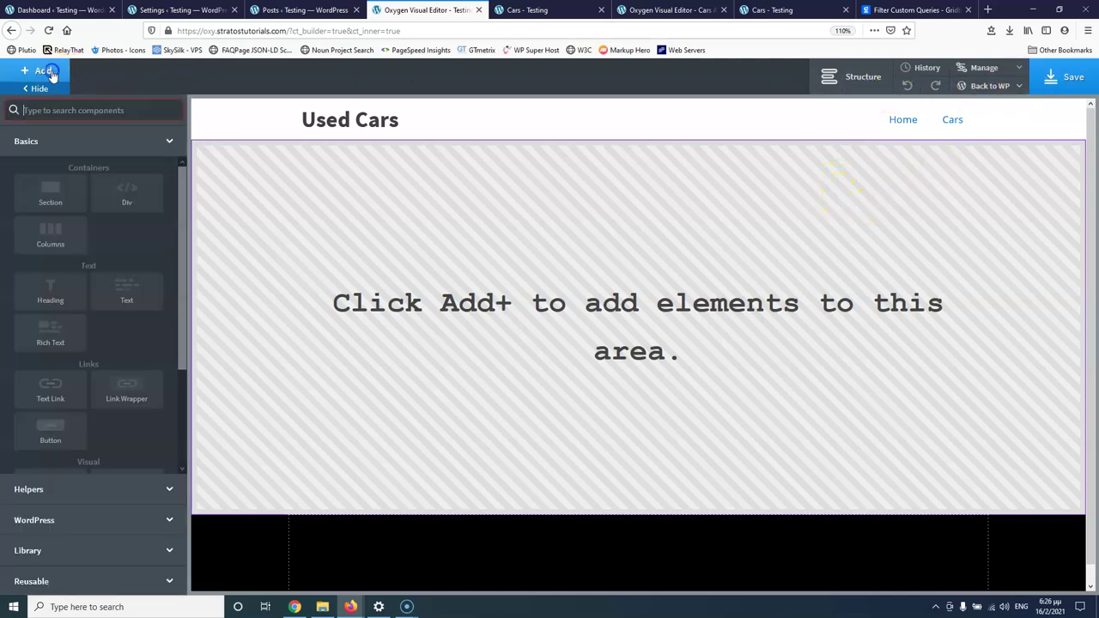
left_click(45, 203)
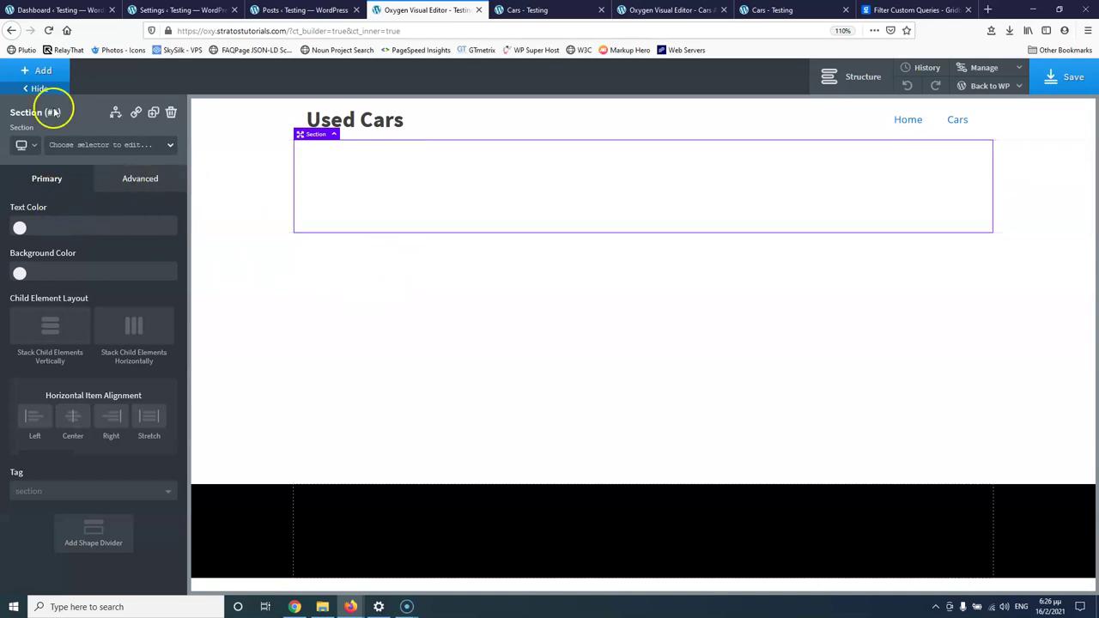
left_click(51, 74)
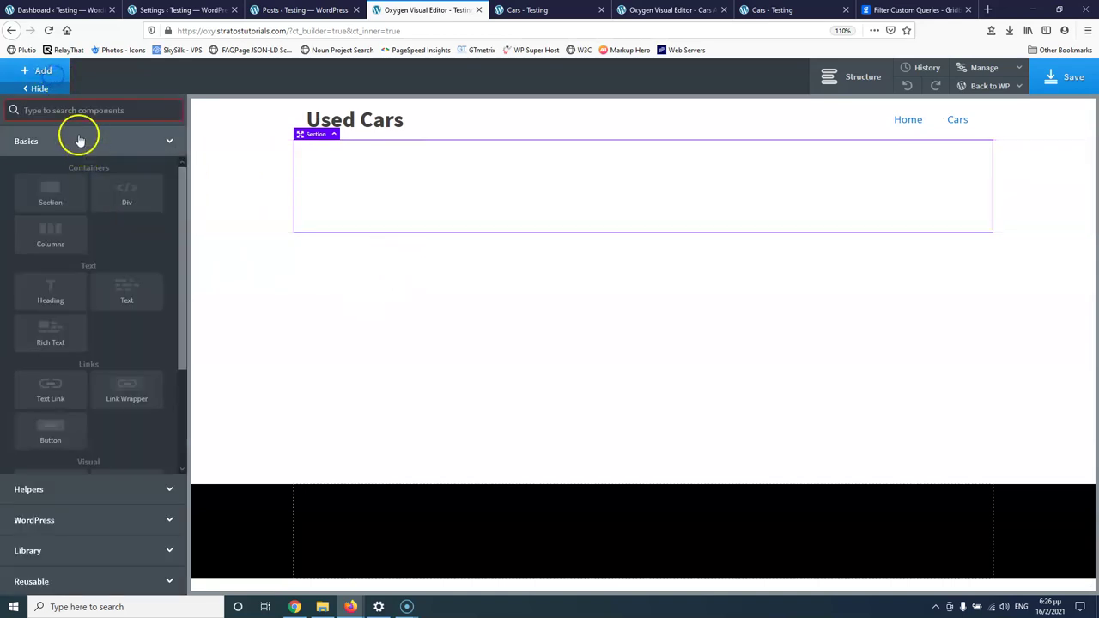
type("easy")
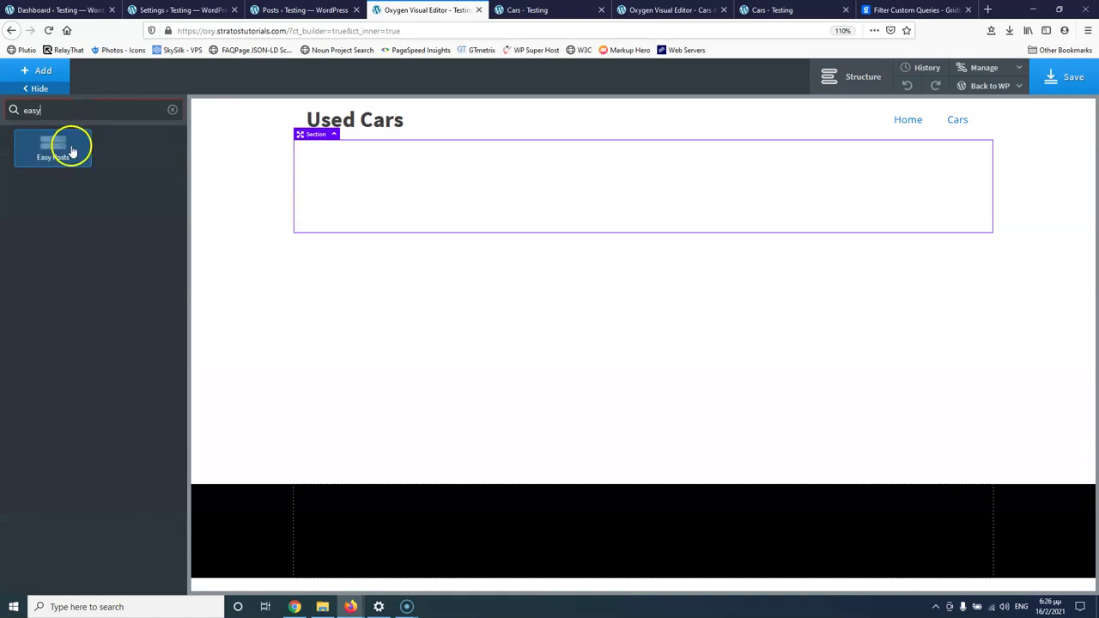
left_click(73, 147)
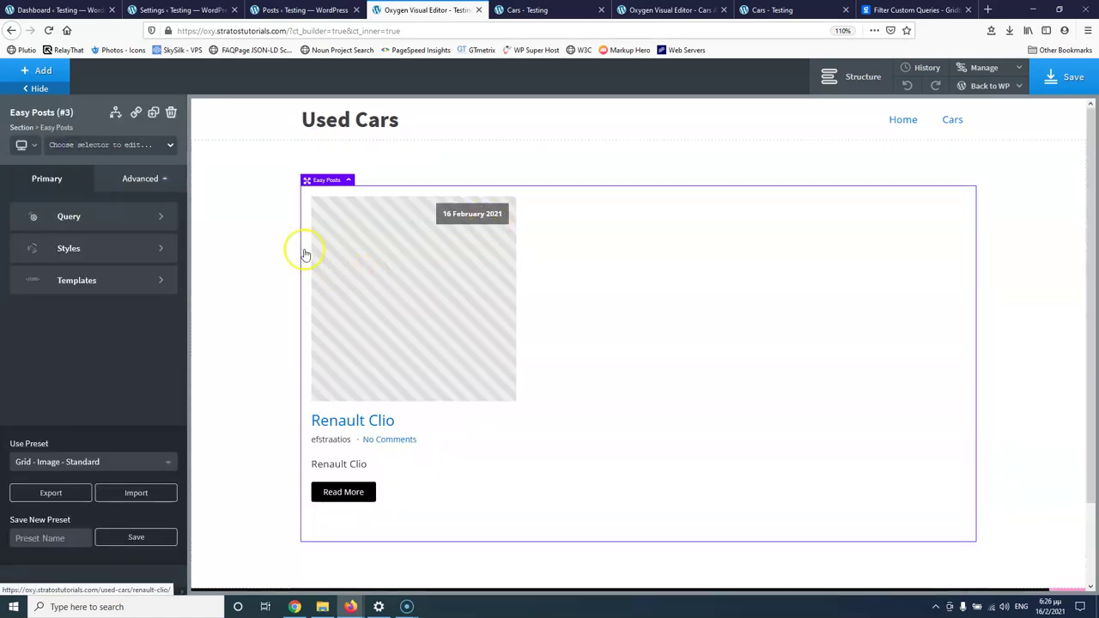
Give the Easy Posts element a custom query for the used-cars post type and apply the query parameters
left_click(86, 216)
left_click(86, 263)
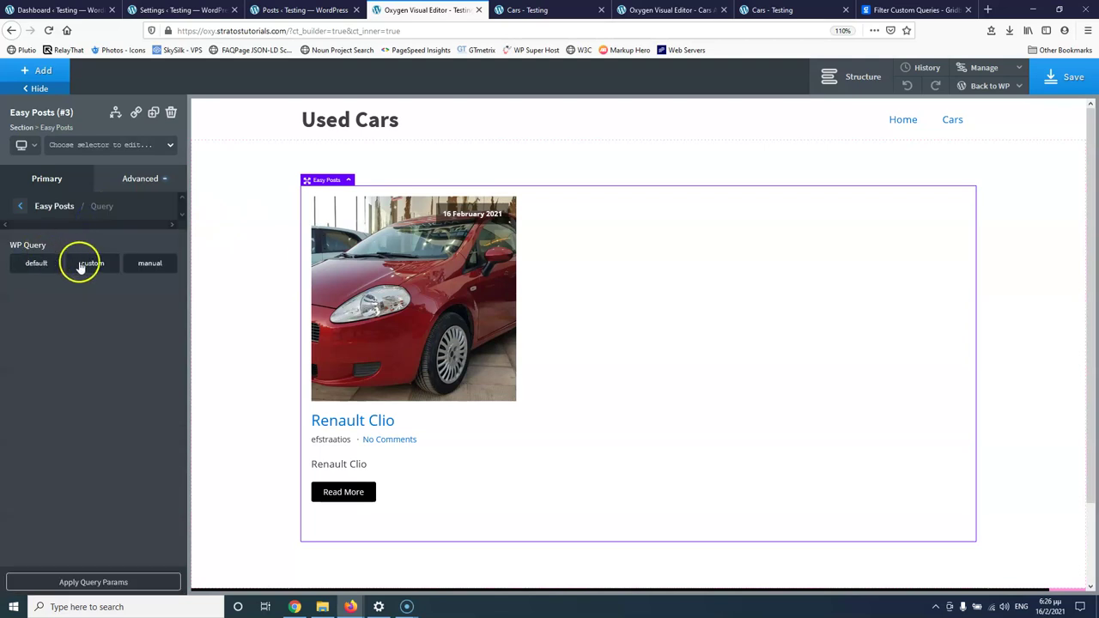
left_click(82, 301)
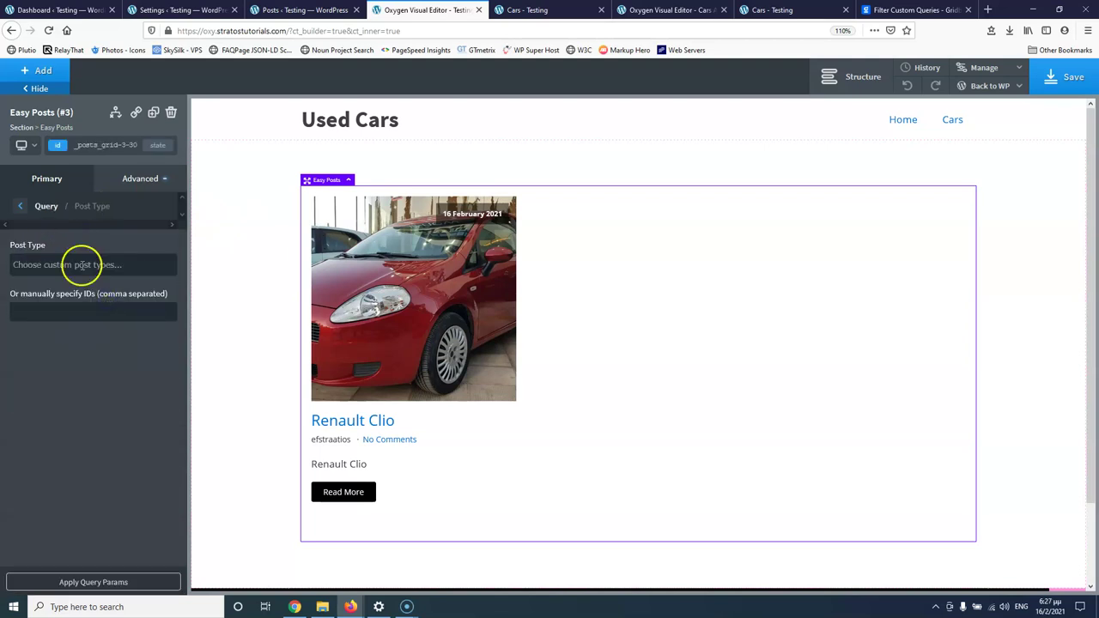
left_click(79, 265)
scroll(74, 316, "down", 3)
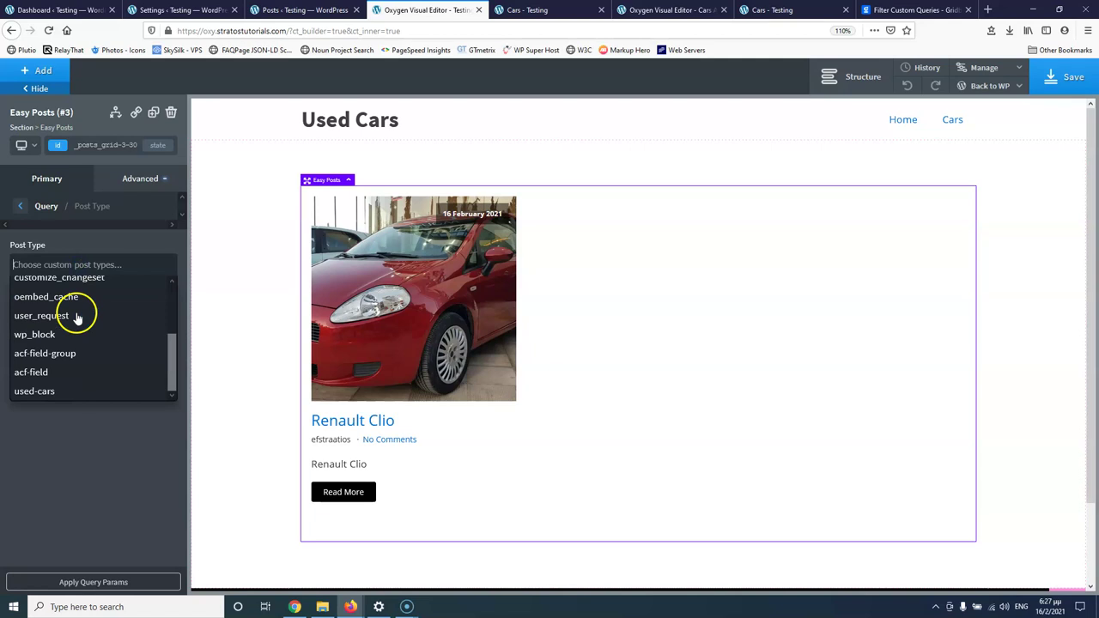
left_click(74, 388)
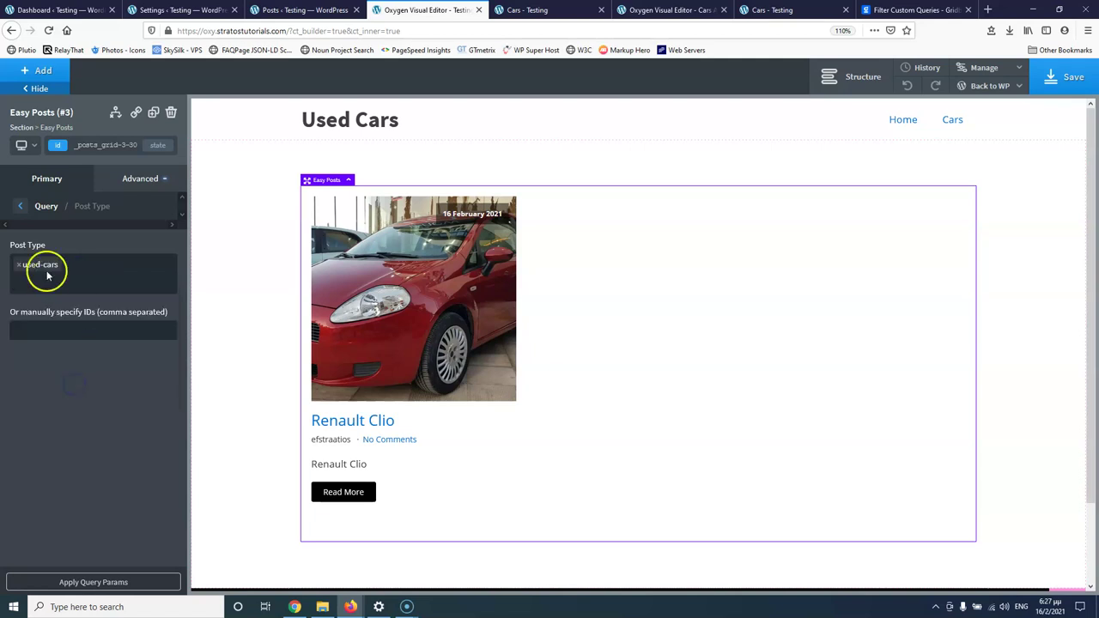
left_click(115, 581)
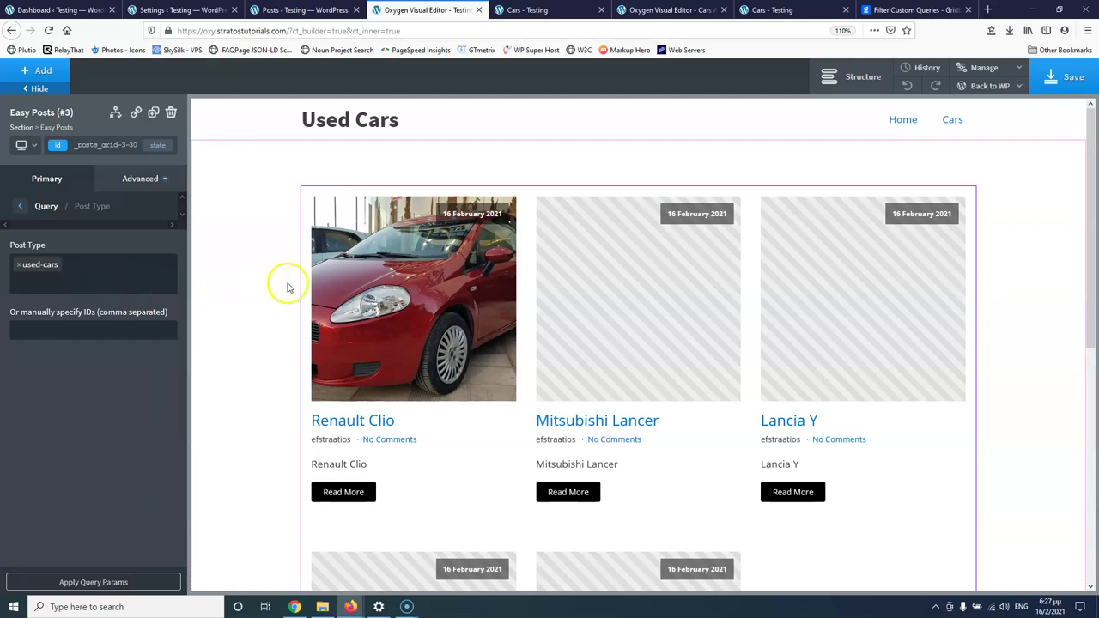
scroll(583, 286, "down", 4)
scroll(585, 289, "up", 4)
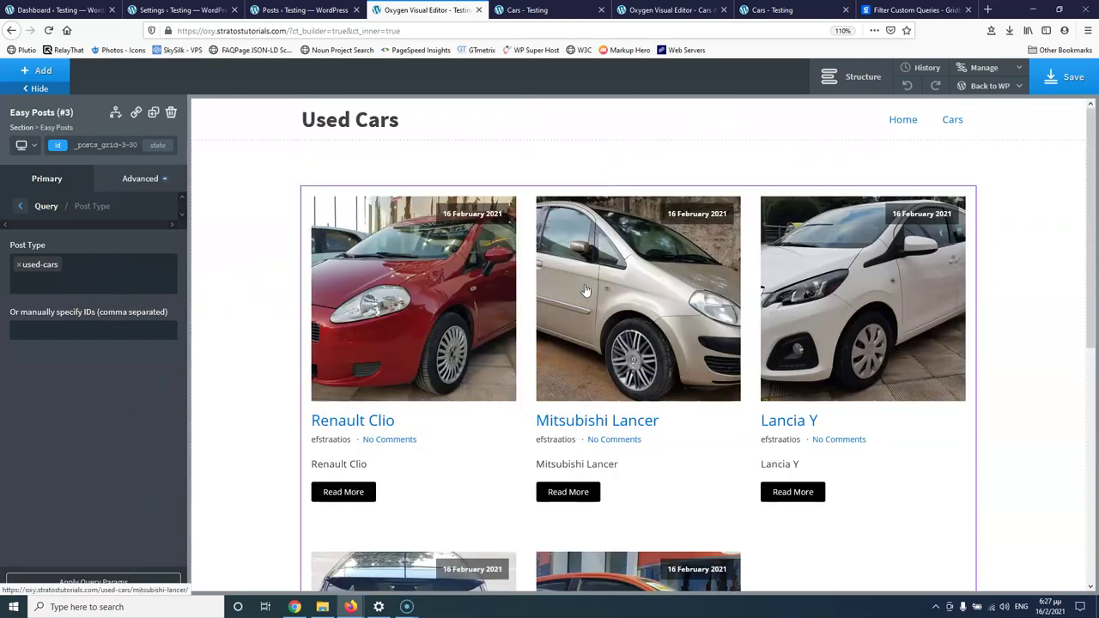
Save the page in the Oxygen editor and open the front-end Home page
left_click(1065, 76)
left_click(537, 9)
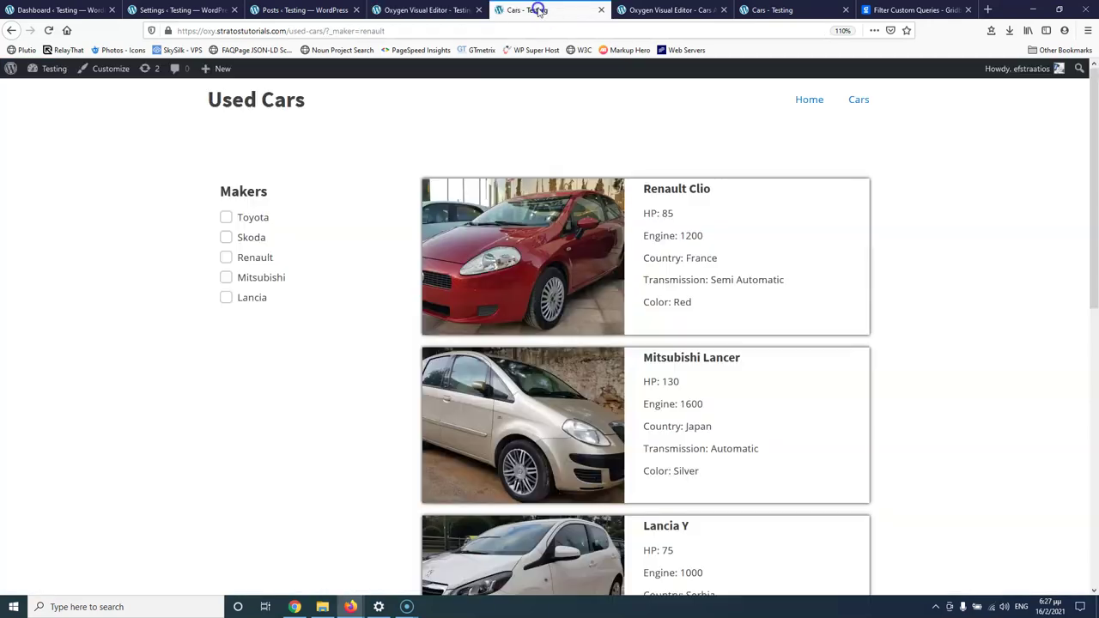
left_click(284, 9)
left_click(558, 10)
left_click(809, 99)
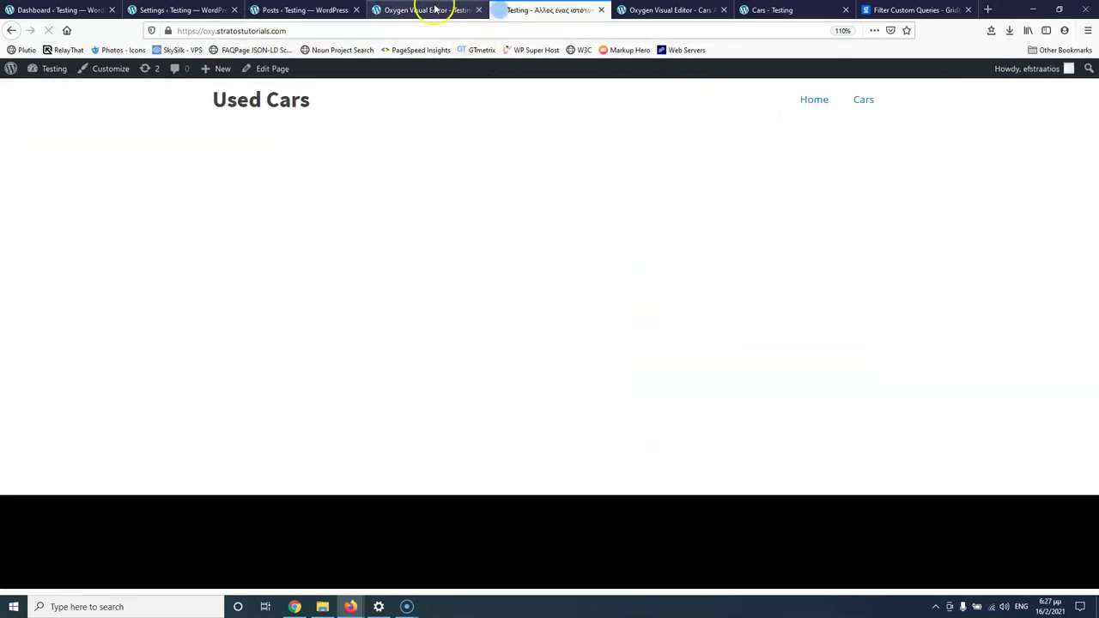
Reapply the Easy Posts query parameters, save the page again and reload the front-end Home page
left_click(434, 10)
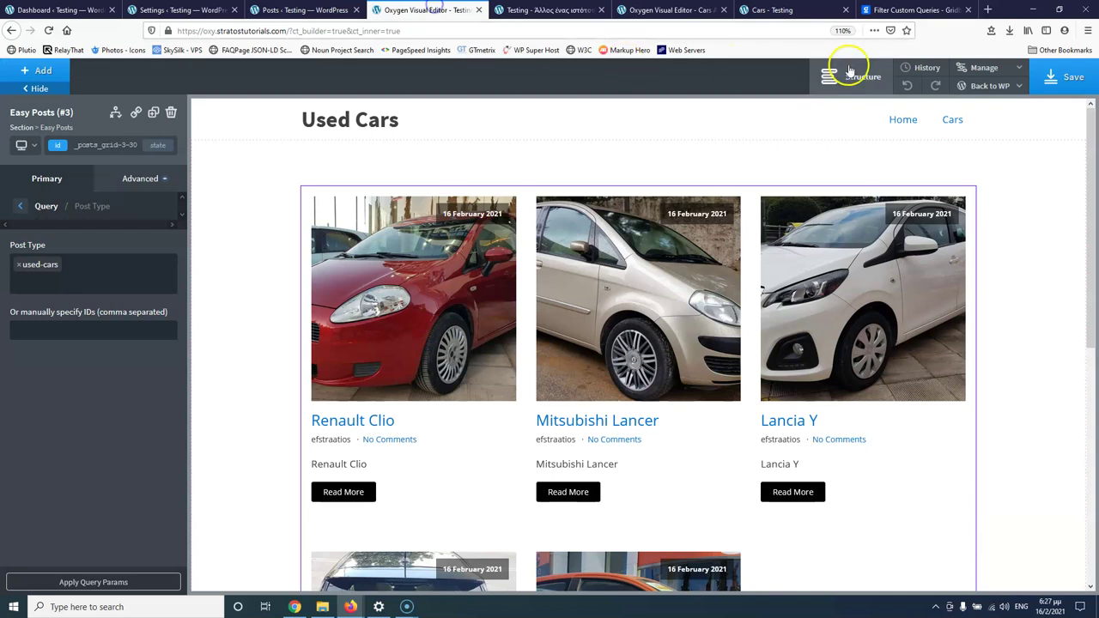
left_click(1061, 76)
left_click(96, 583)
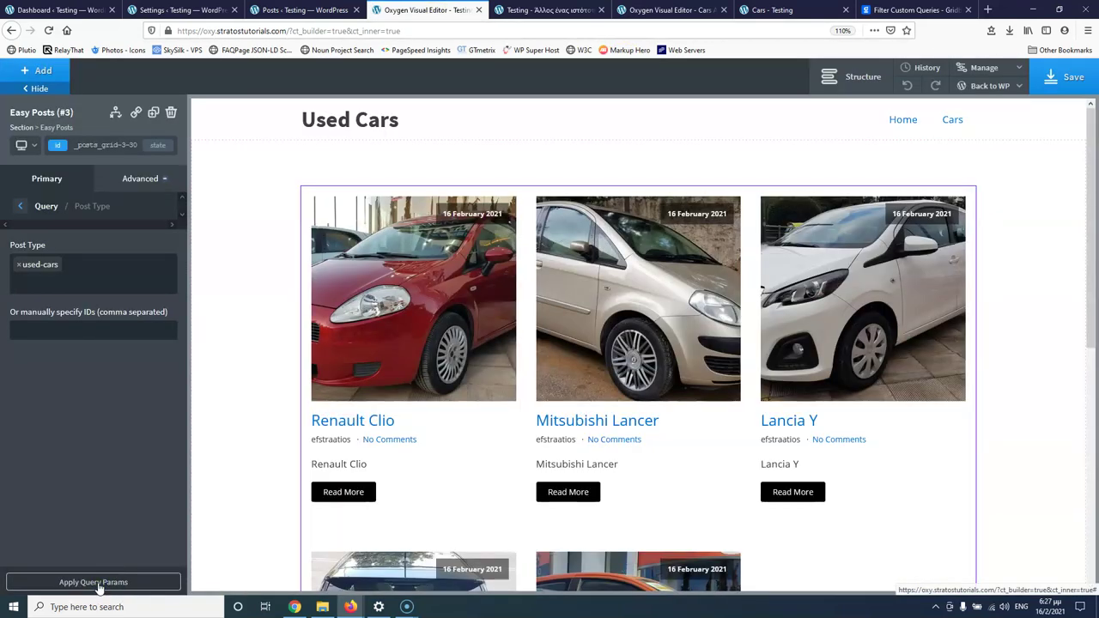
left_click(1062, 76)
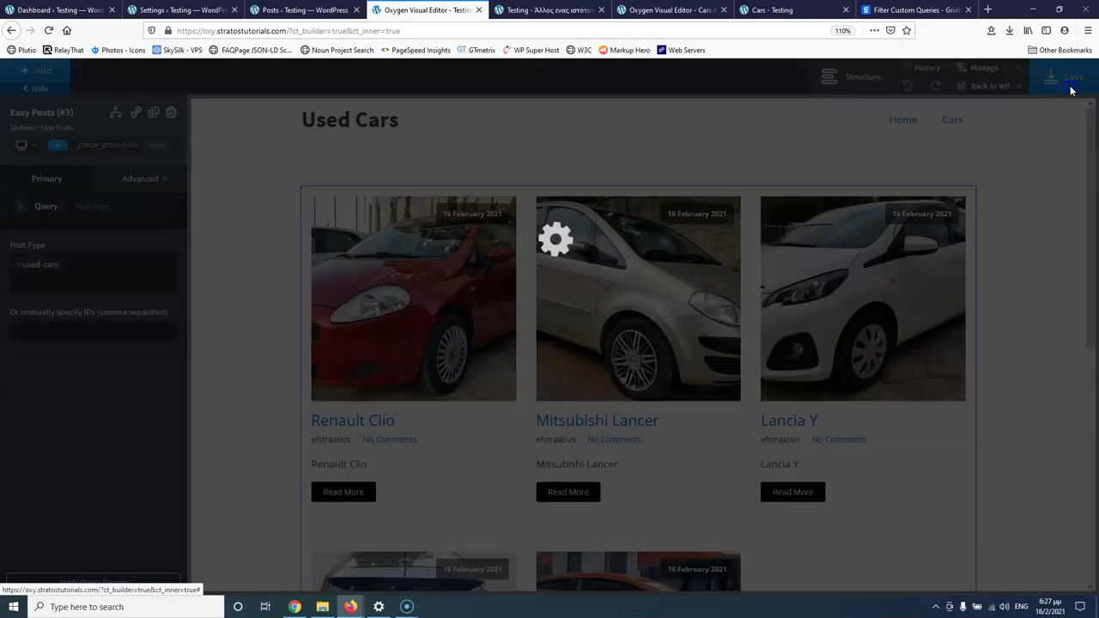
left_click(549, 10)
left_click(48, 30)
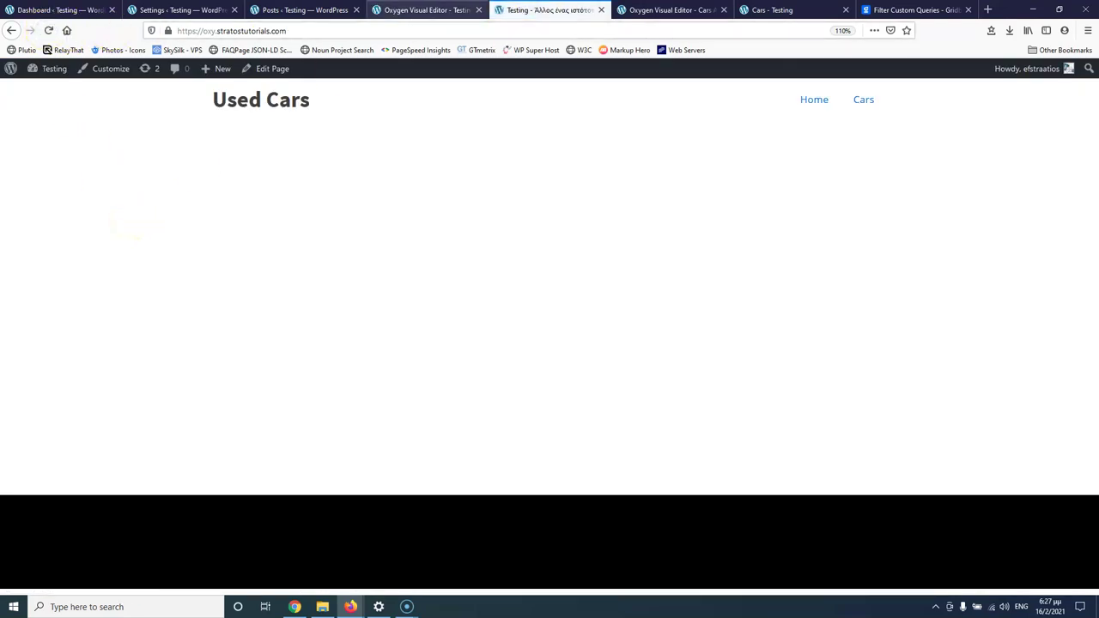
Reload the Oxygen editor holding the Easy Posts element and close its browser tab
left_click(422, 9)
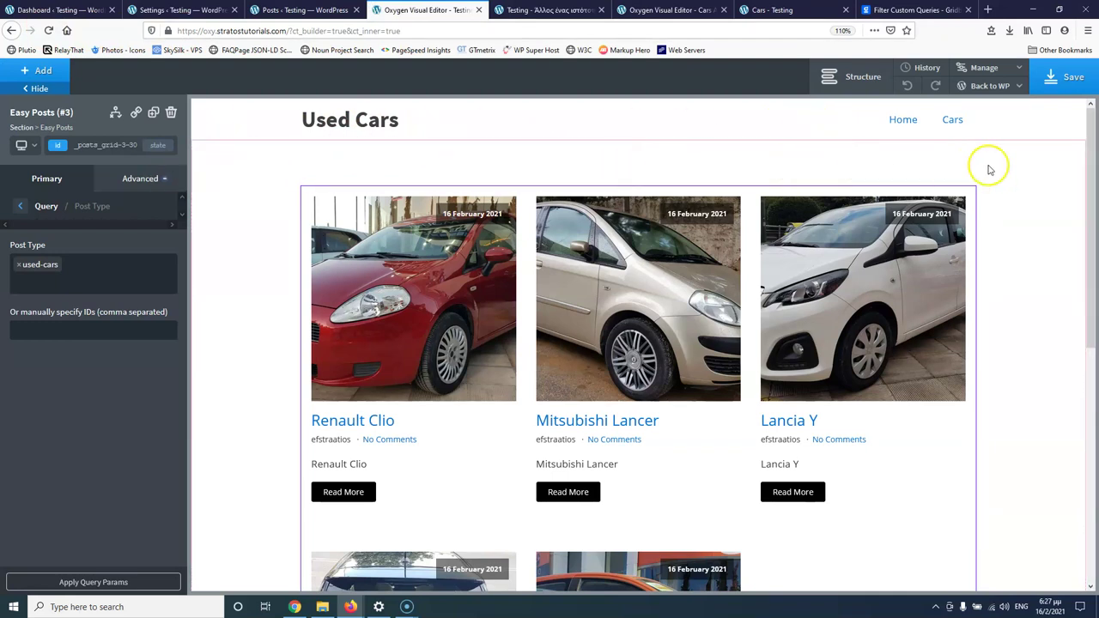
left_click(1019, 88)
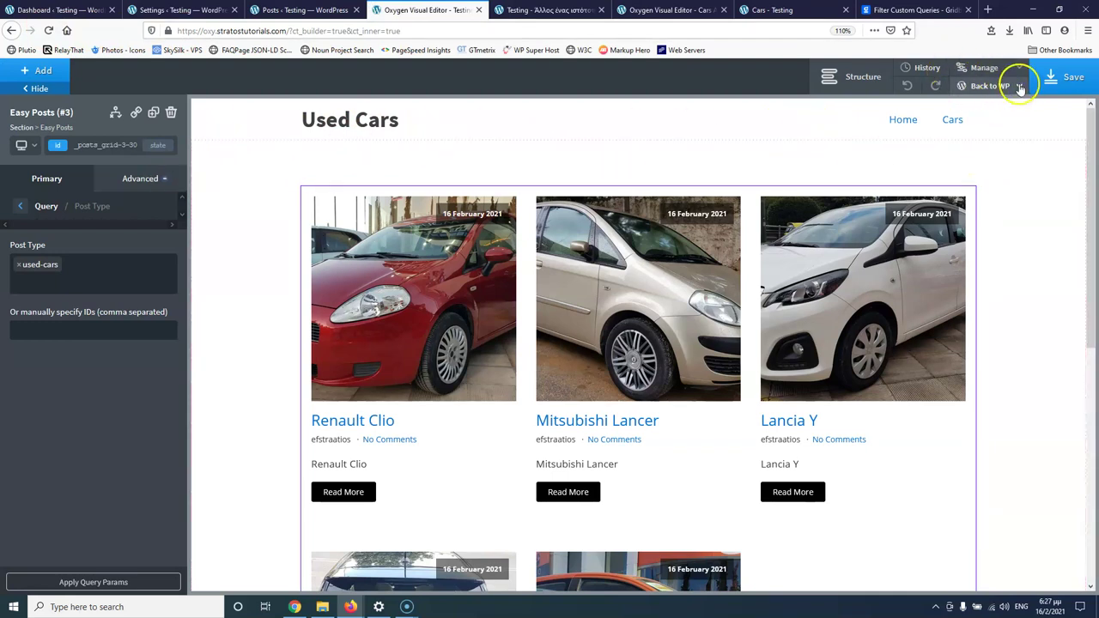
left_click(1021, 89)
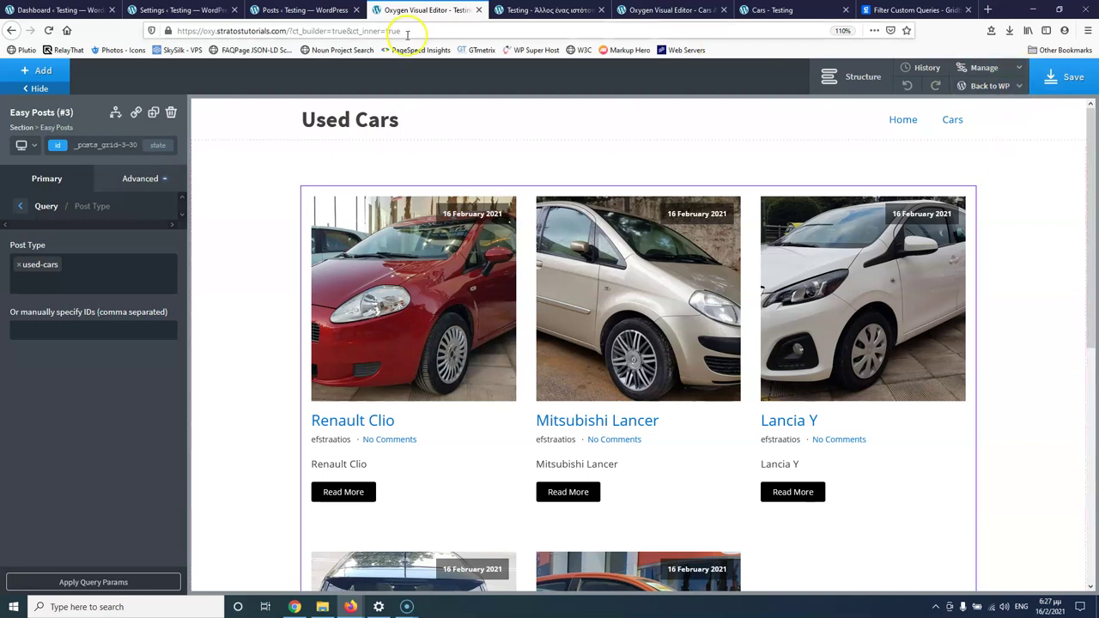
left_click(48, 31)
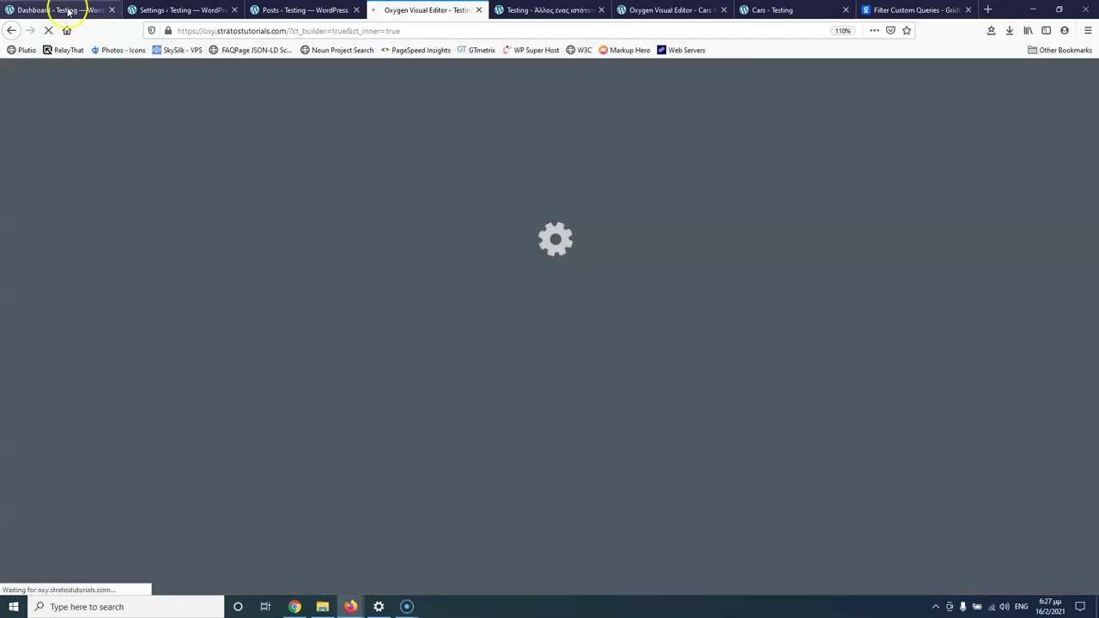
left_click(478, 9)
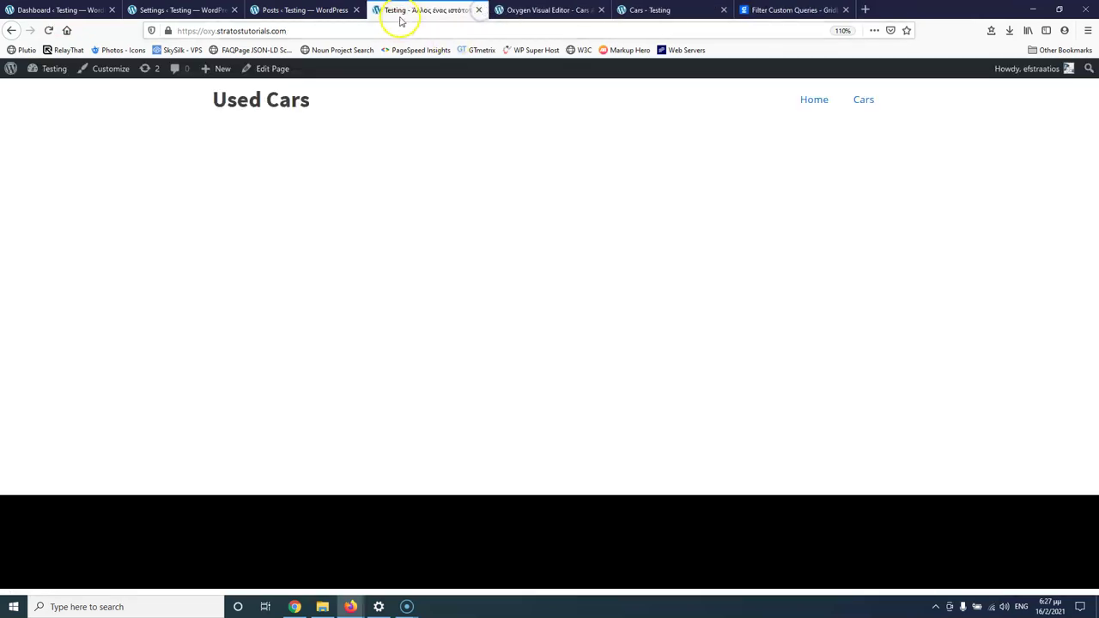
Open the Home page for editing from the front end in a separate browser tab and launch its Oxygen editor
middle_click(277, 72)
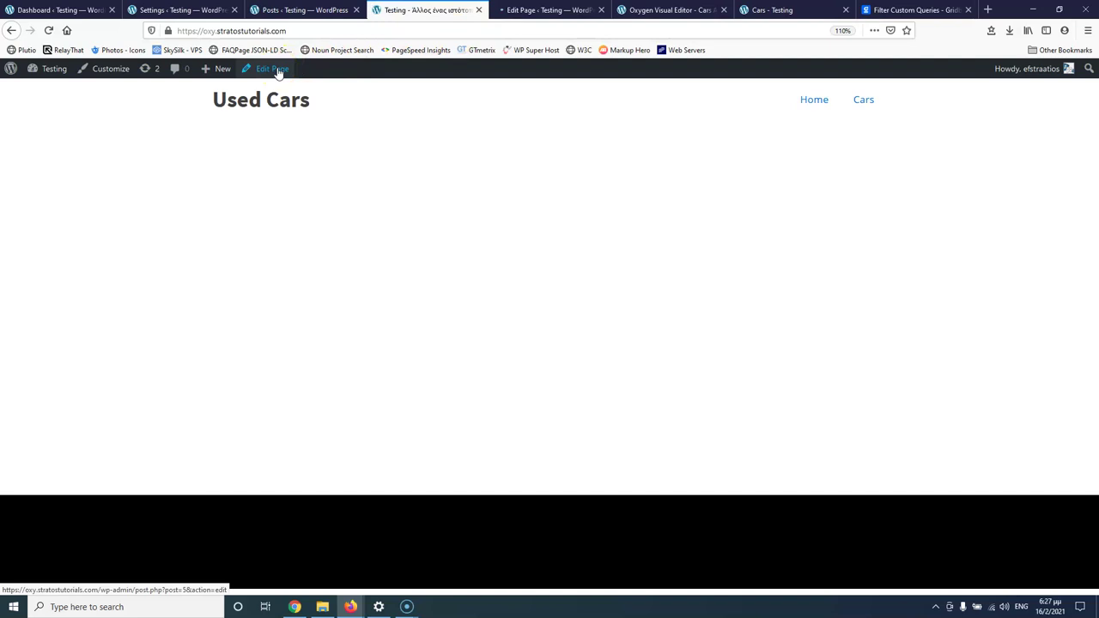
left_click(552, 10)
left_click_drag(552, 9, 455, 9)
left_click(511, 426)
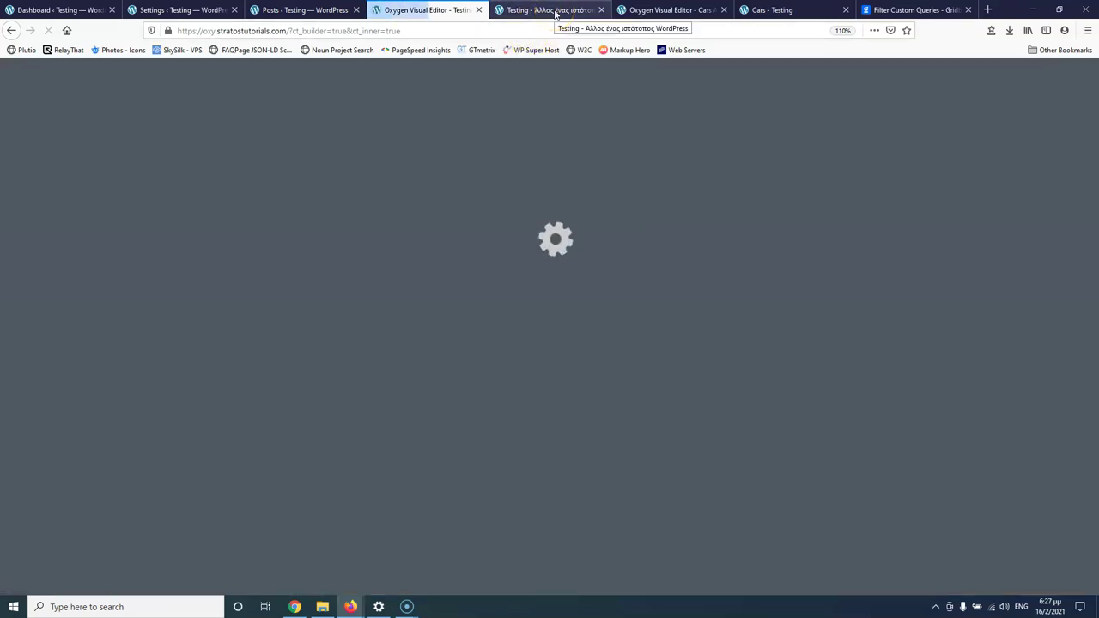
left_click(555, 12)
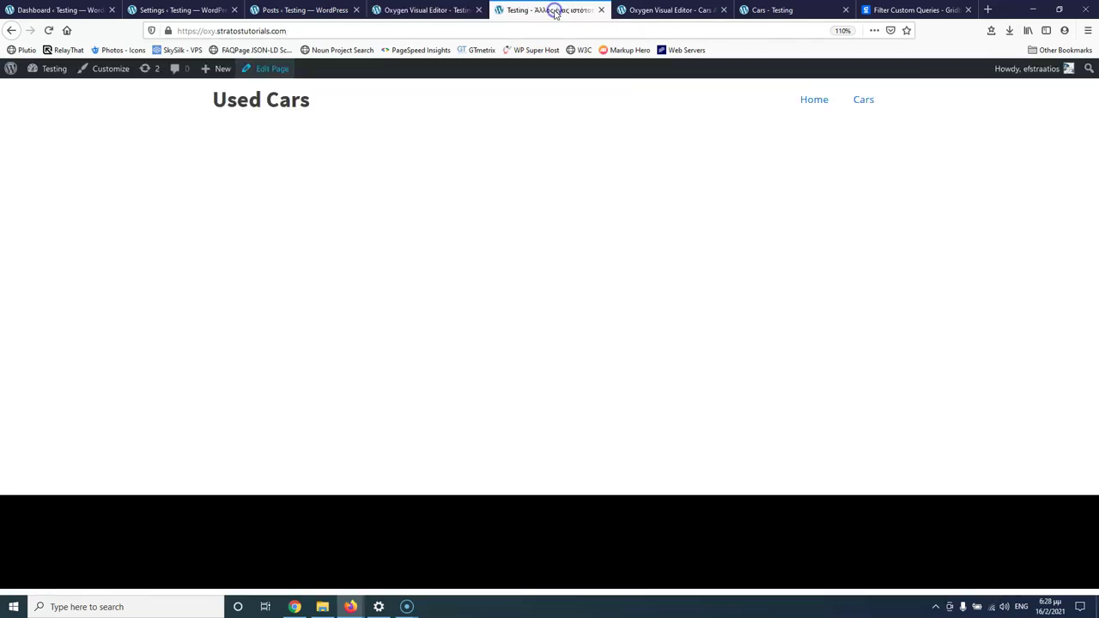
left_click(422, 10)
left_click(546, 12)
left_click(425, 10)
left_click(548, 11)
left_click(453, 13)
Delete the section holding the two shortcodes from the Home page's inner content
left_click(341, 203)
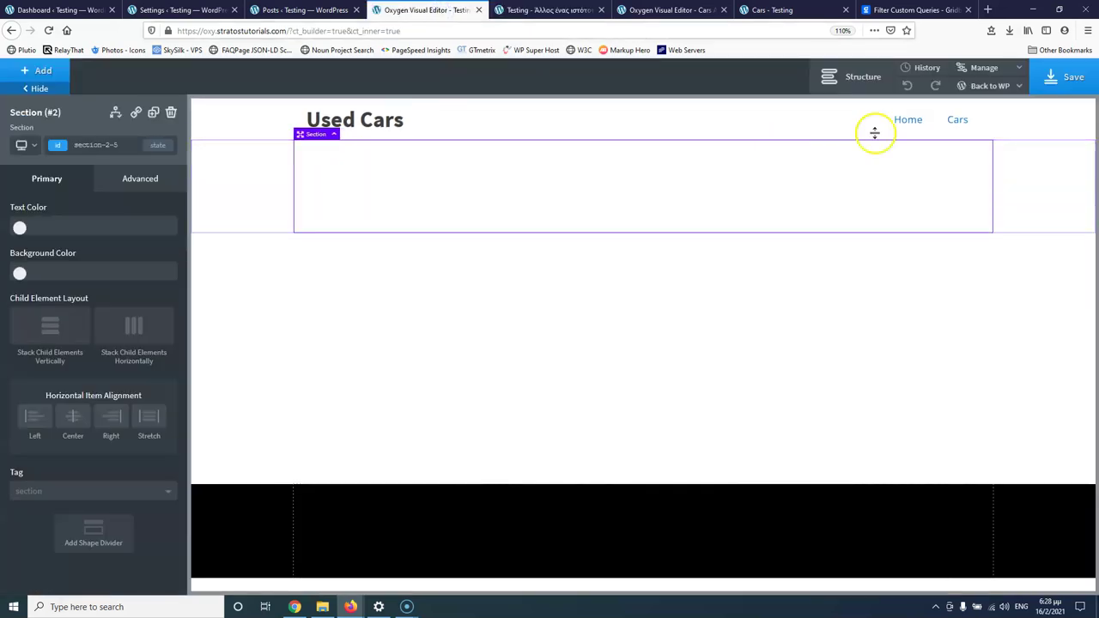
left_click(852, 76)
left_click(923, 180)
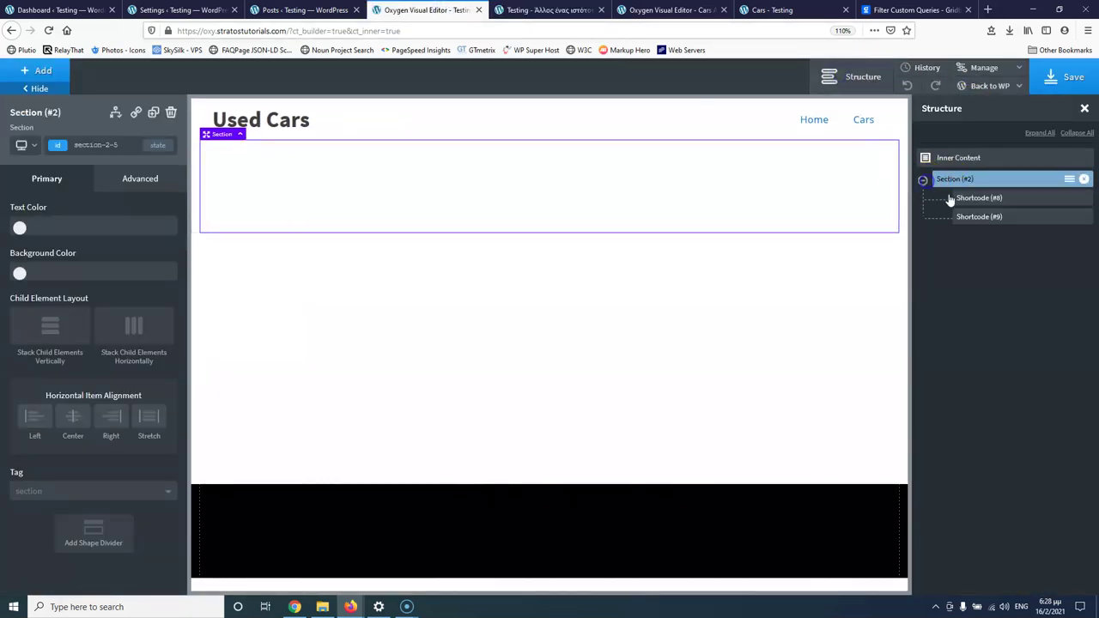
left_click(1084, 179)
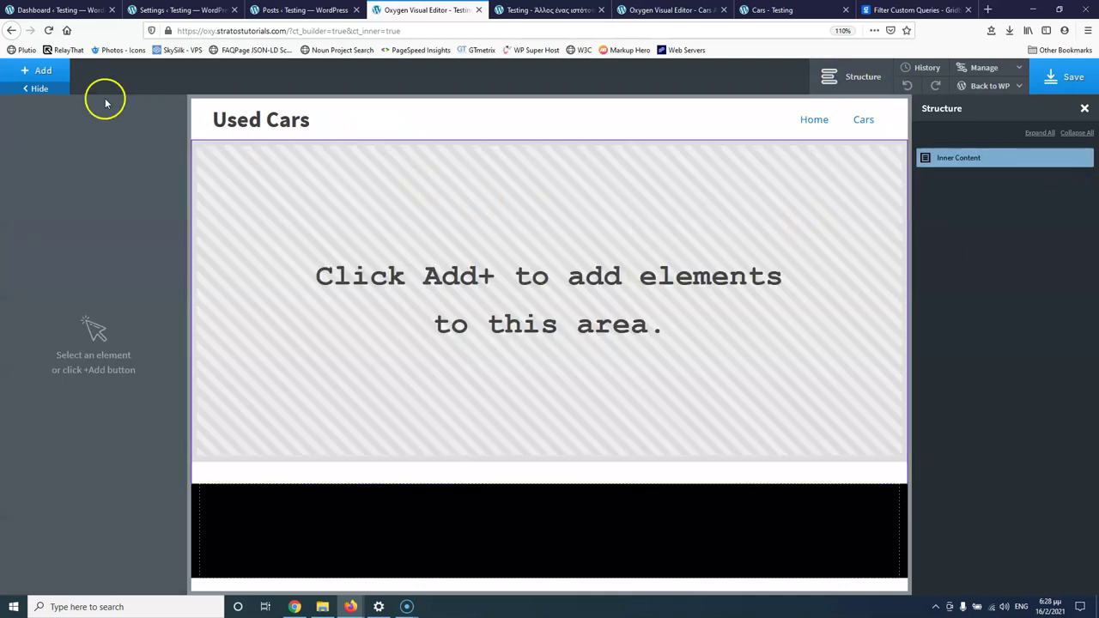
Add a new section to the Home page's empty inner content and insert an Easy Posts element in it
left_click(39, 71)
left_click(55, 198)
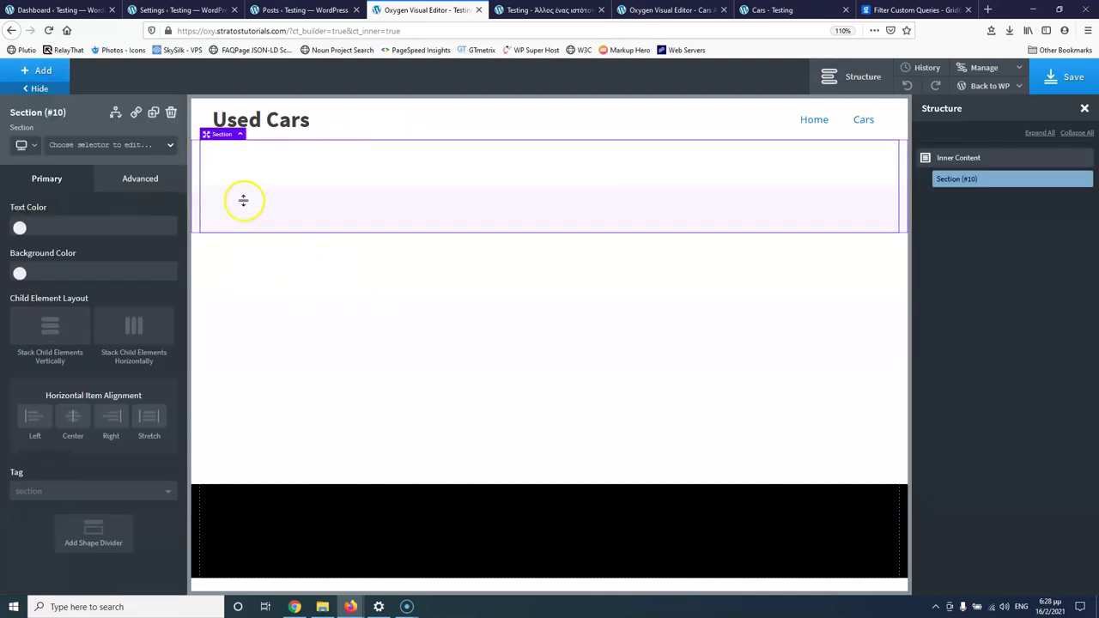
left_click(40, 71)
left_click(71, 110)
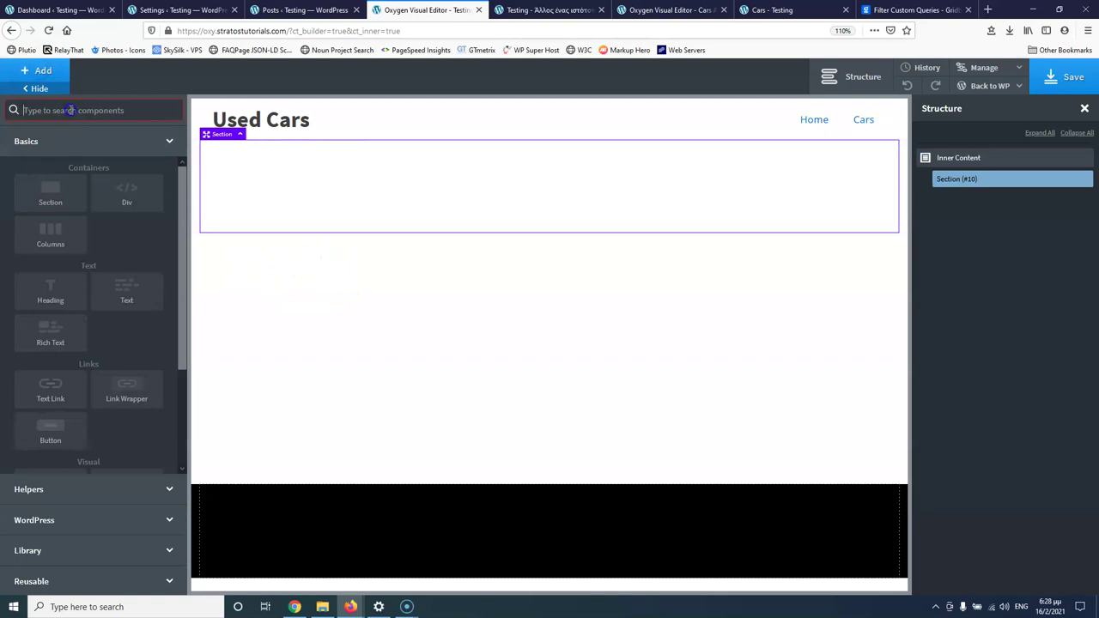
type("eas")
left_click(51, 146)
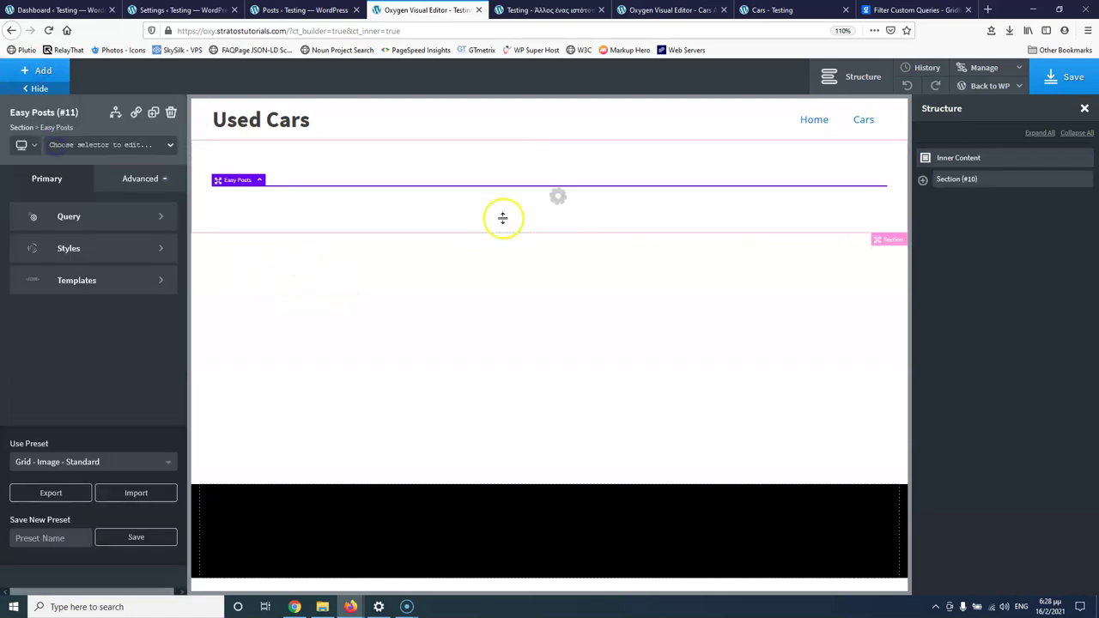
Set the Easy Posts element's WP Query to custom with the post type used-cars
left_click(89, 220)
left_click(94, 266)
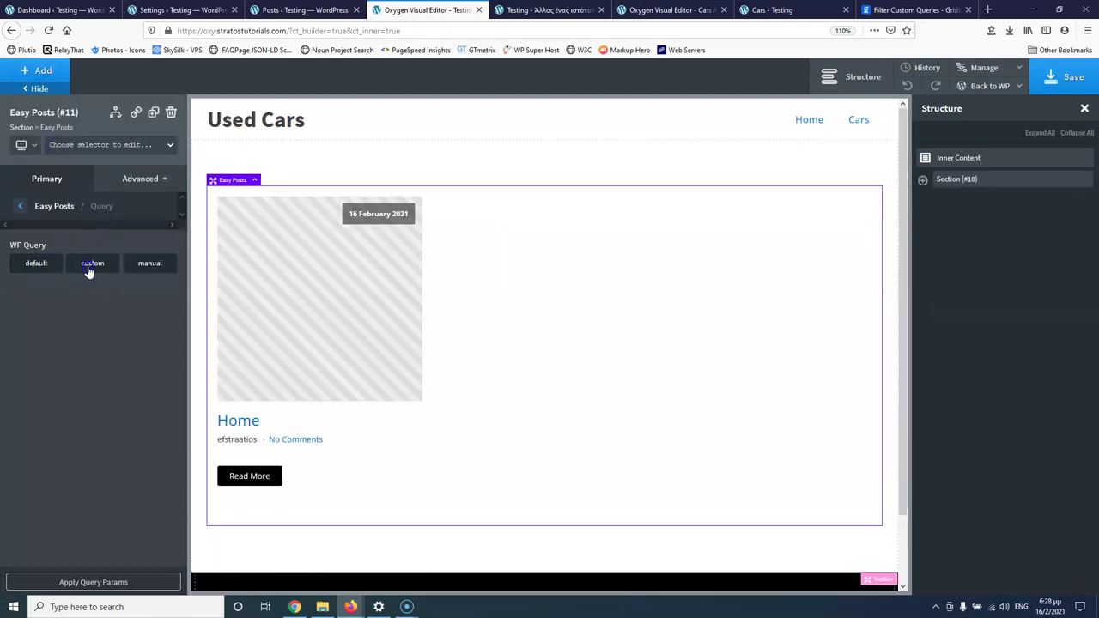
left_click(110, 301)
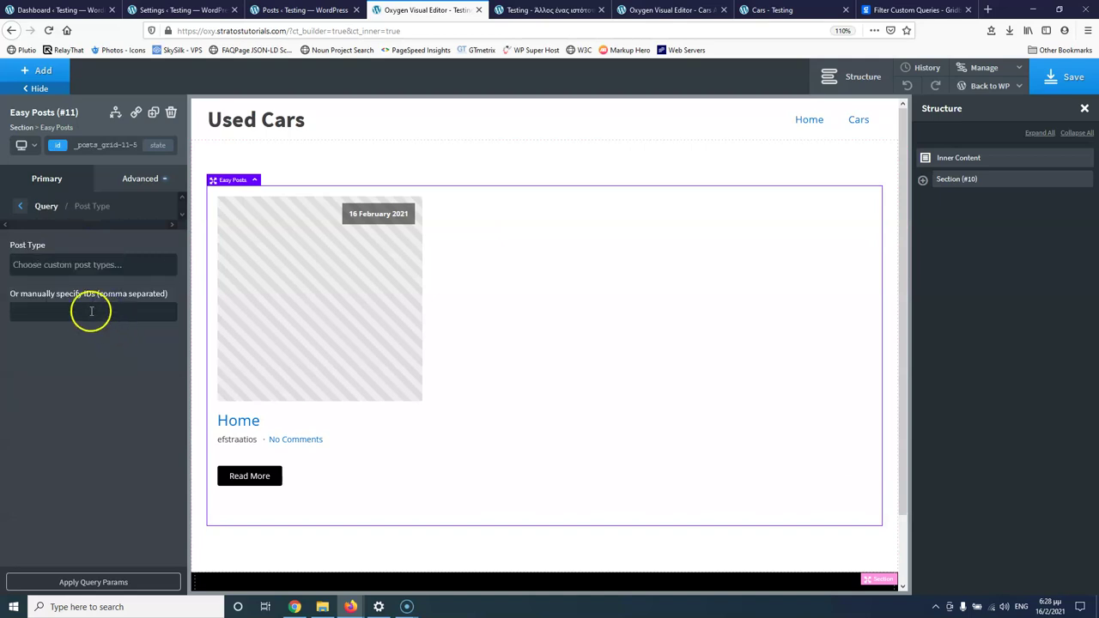
left_click(86, 264)
scroll(86, 361, "down", 2)
left_click(62, 392)
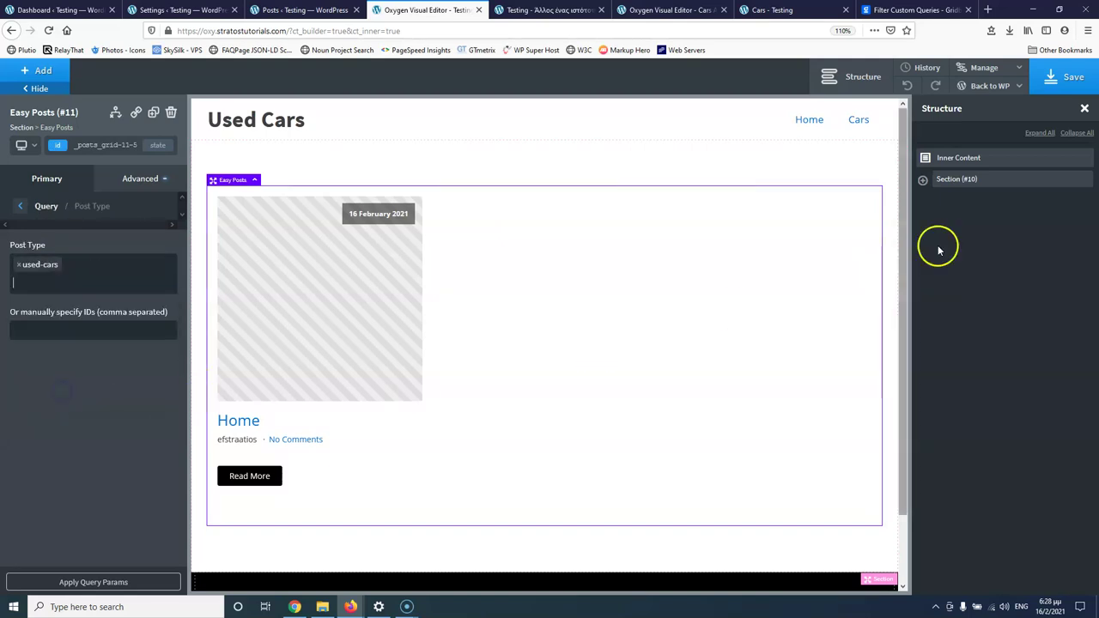
Apply the Easy Posts query parameters, save the page and reload the front-end Home page
left_click(123, 583)
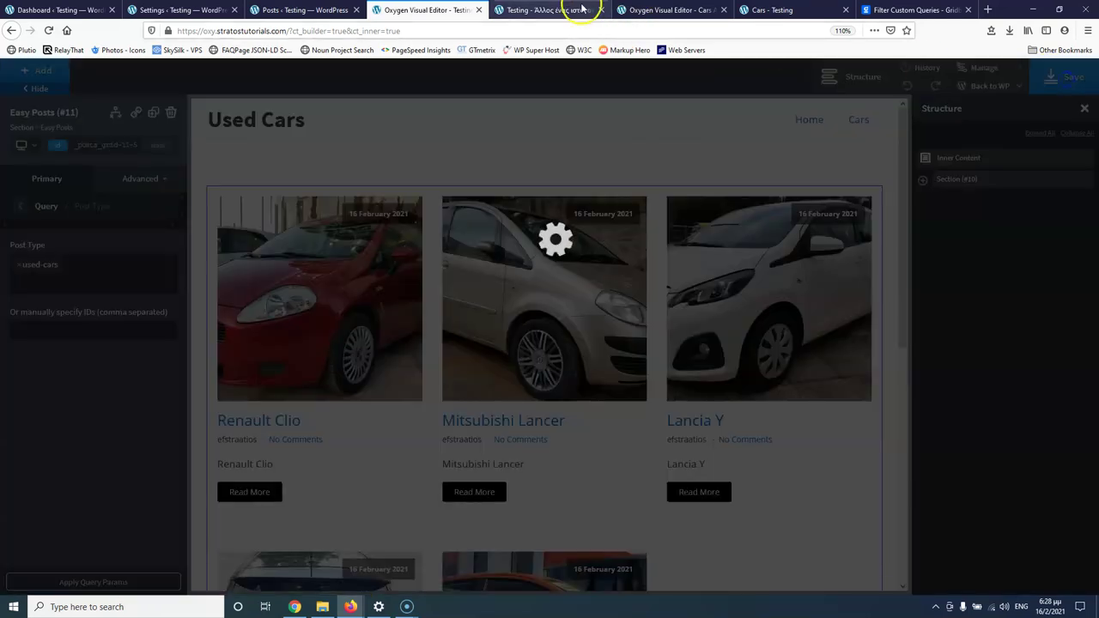
left_click(549, 9)
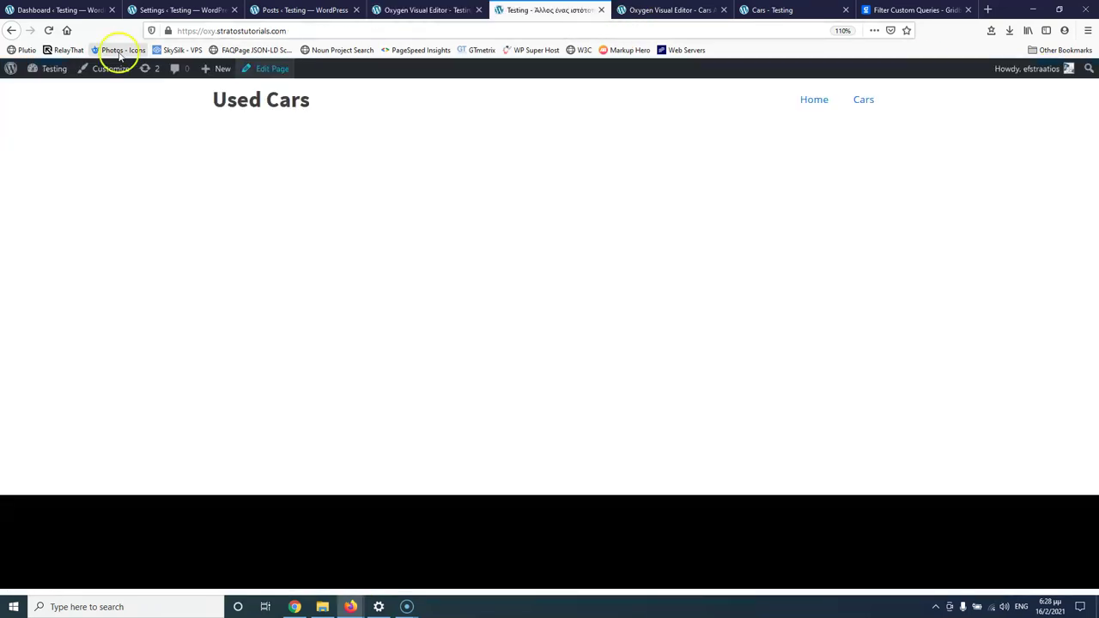
left_click(45, 30)
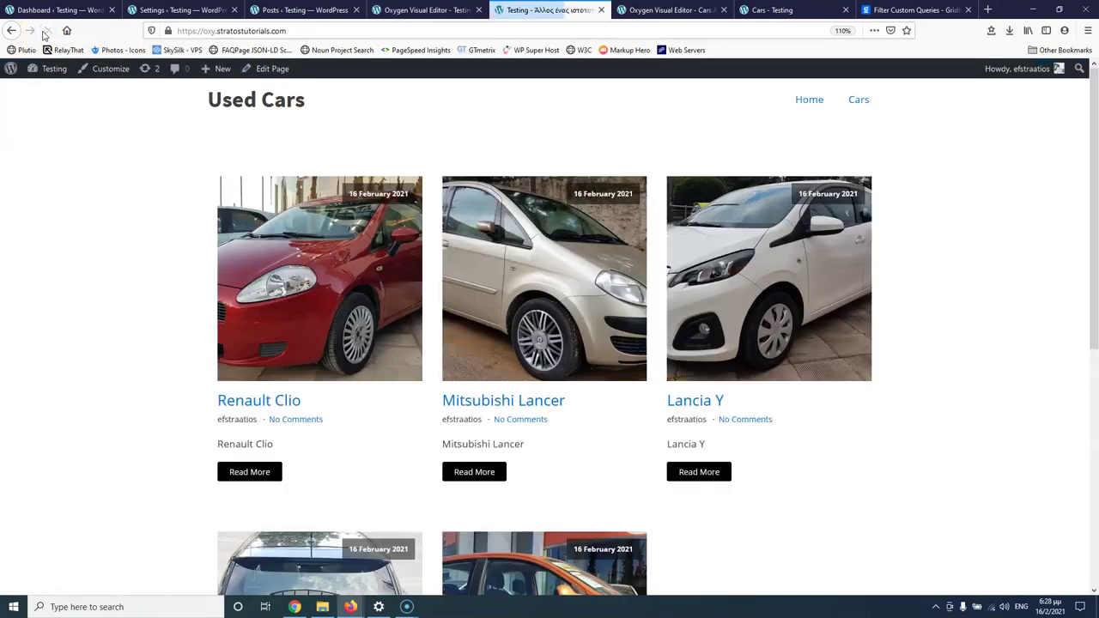
Back in the Home page's Oxygen editor, add a Shortcode element to the section above Easy Posts and save the page
left_click(413, 11)
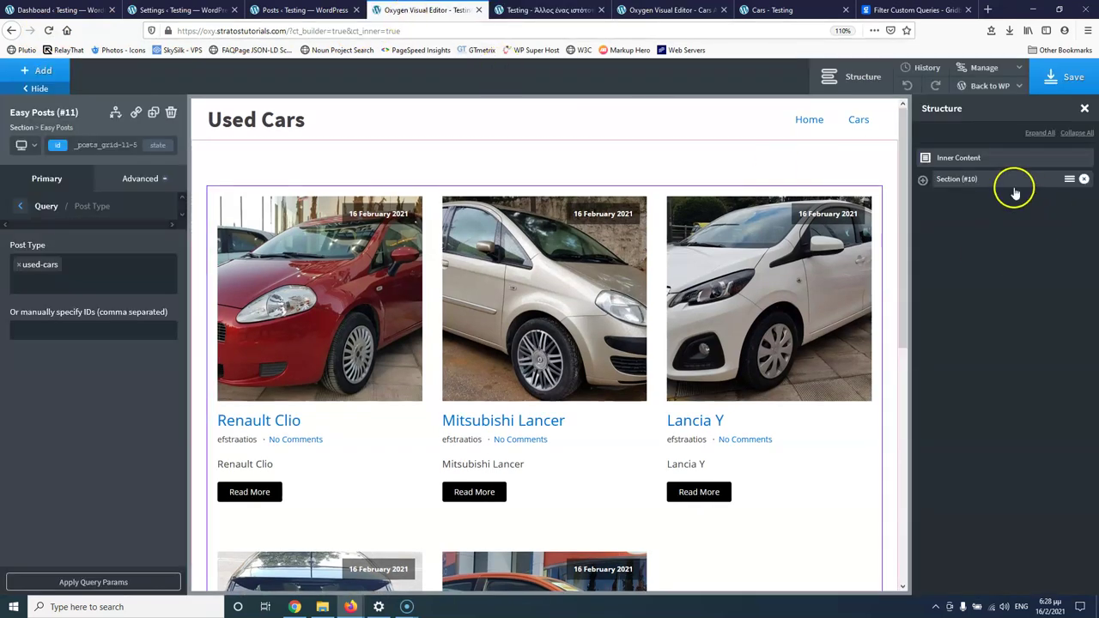
left_click(924, 181)
left_click(954, 179)
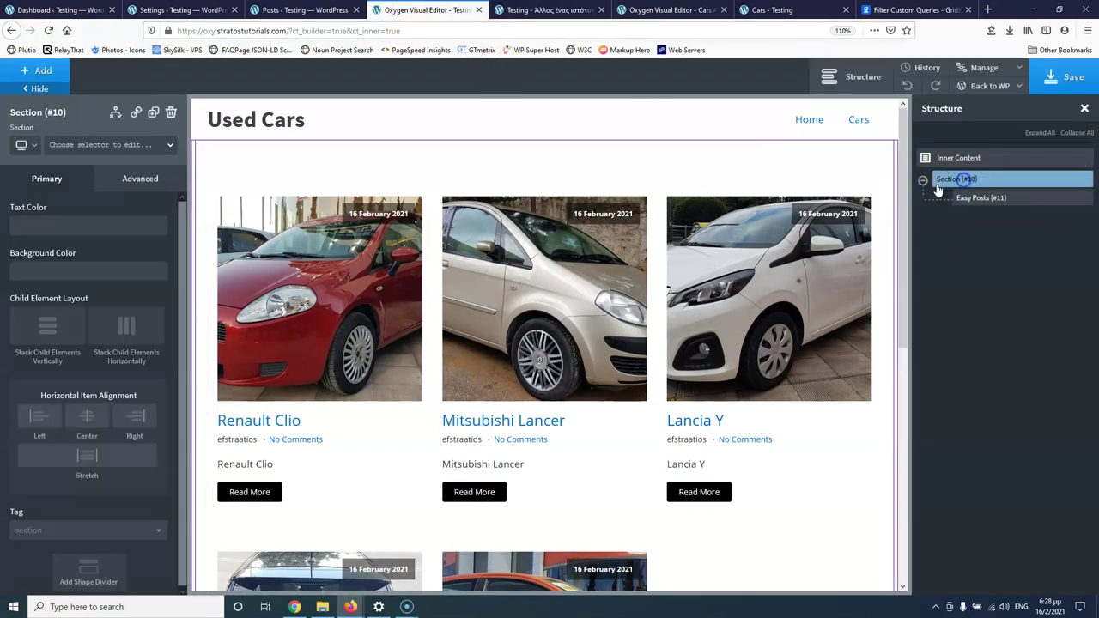
left_click(35, 73)
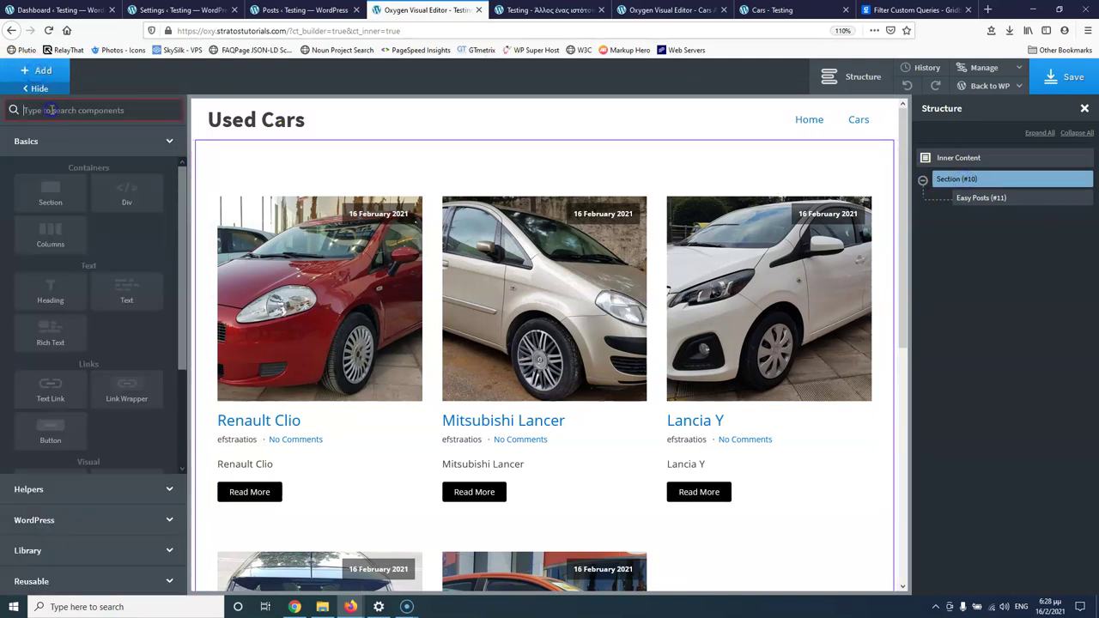
type("sh")
left_click(40, 152)
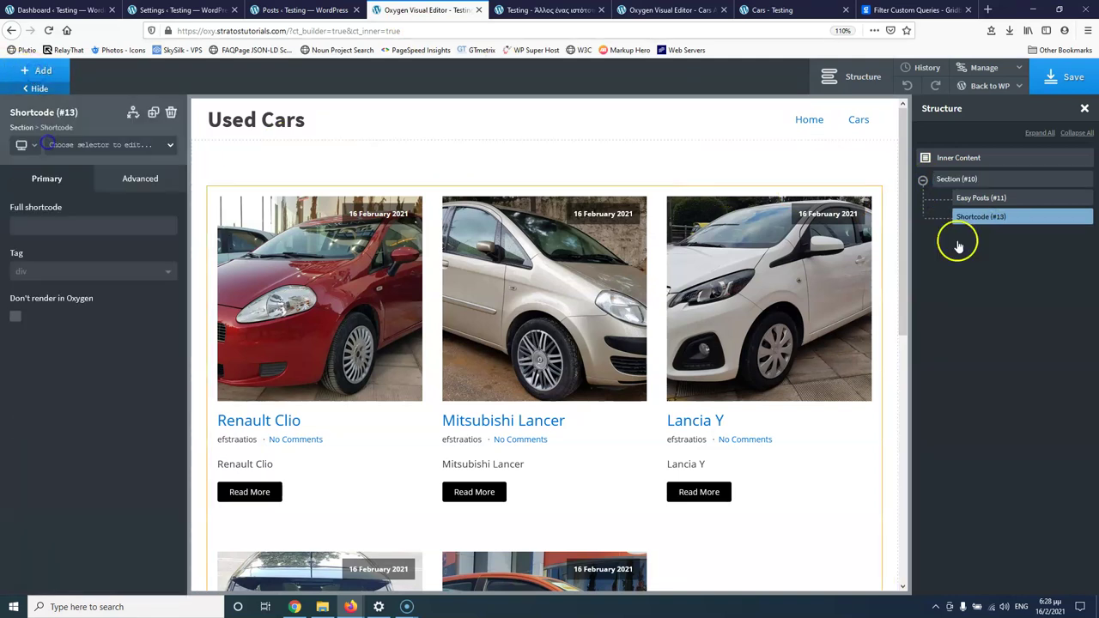
left_click_drag(1048, 215, 1018, 159)
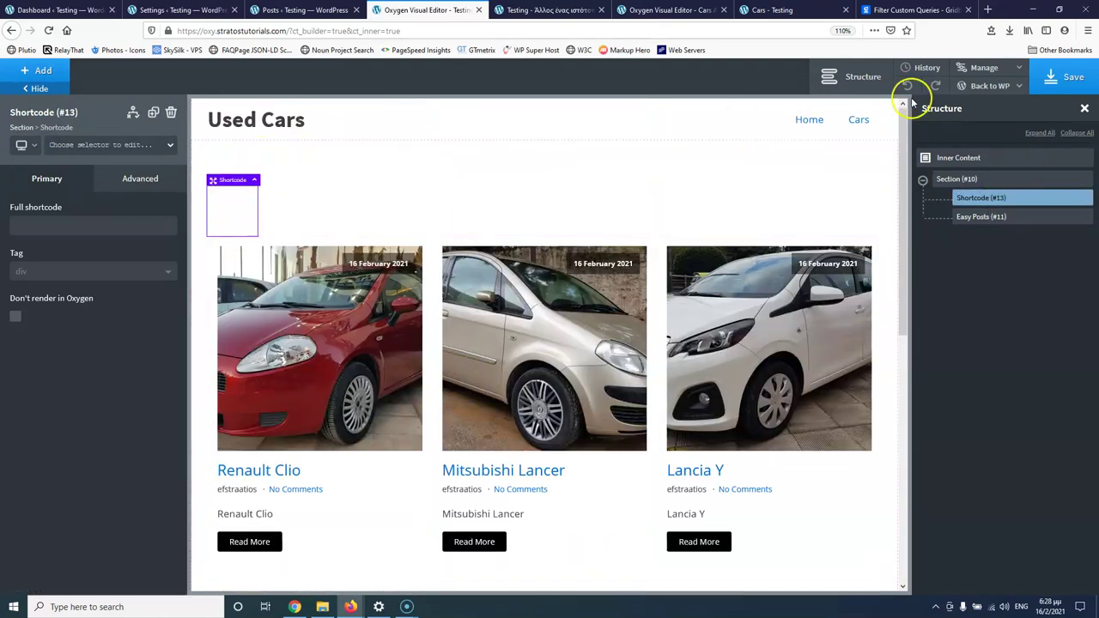
left_click(1048, 78)
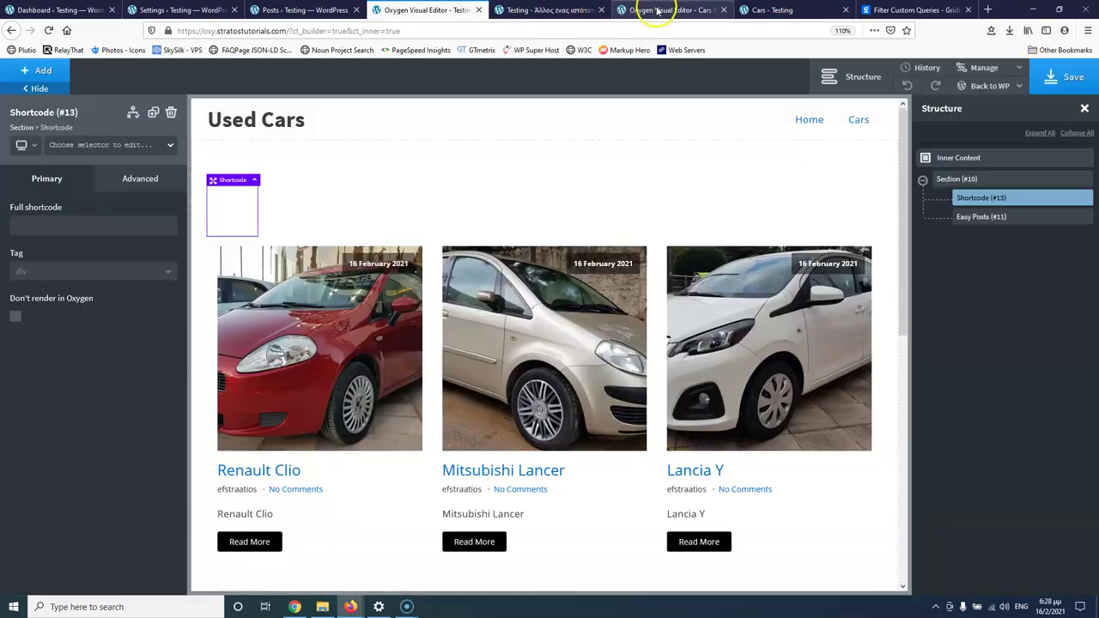
Copy the Makers facet's shortcode from the list of all facets in the Gridbuilder WP admin
left_click(178, 10)
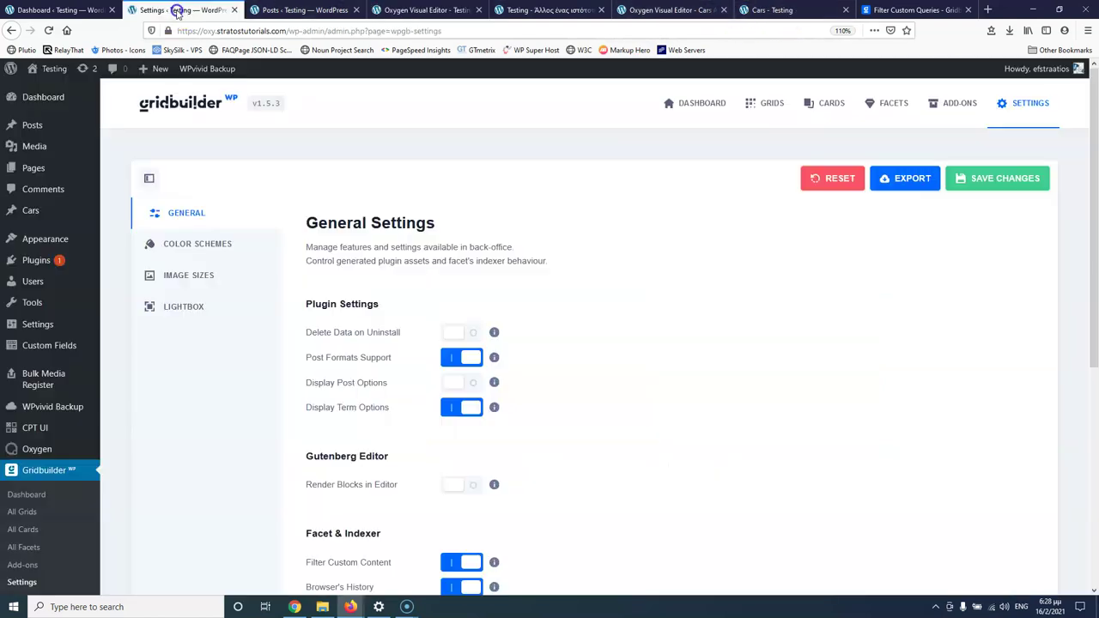
left_click(26, 548)
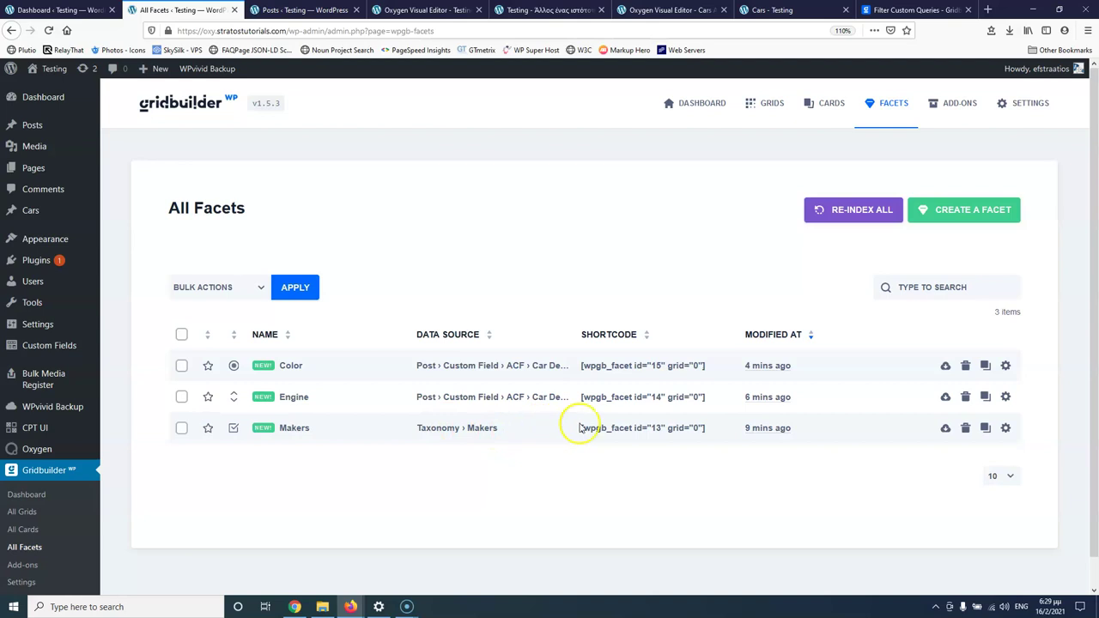
left_click(718, 430)
left_click(77, 7)
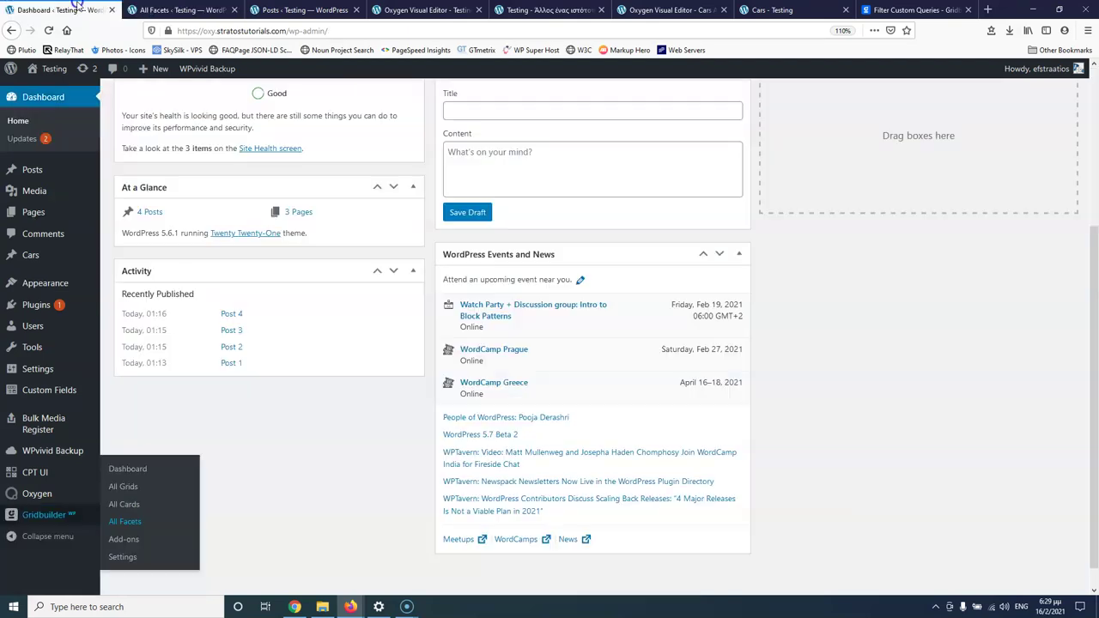
Paste the Makers facet shortcode into the Home page's Shortcode element and set its grid value to wpb-content
left_click(395, 9)
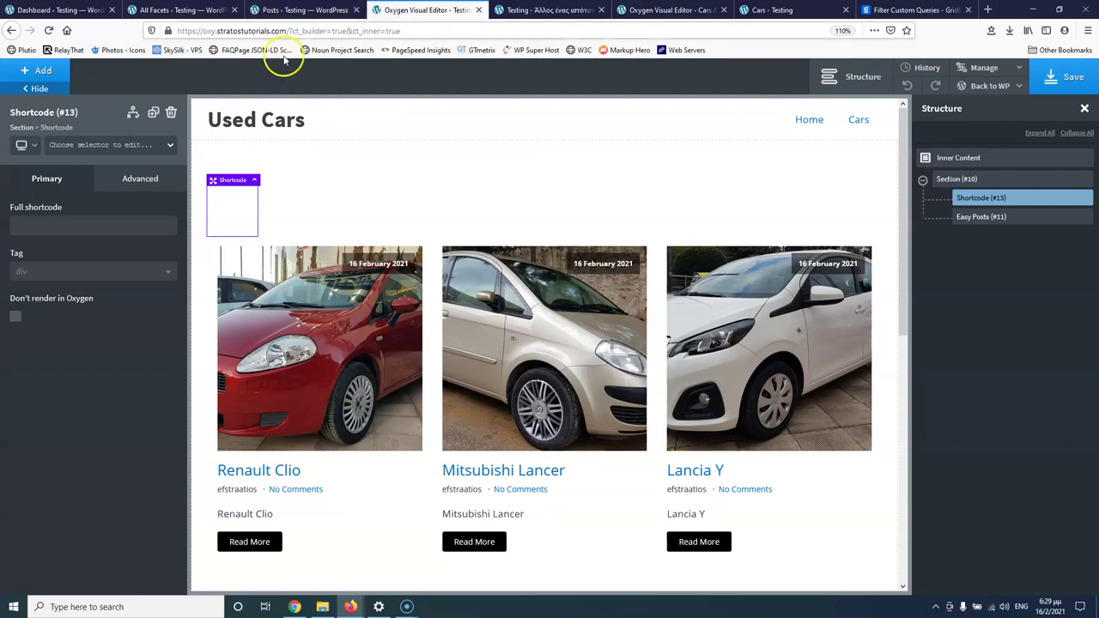
left_click(83, 218)
key("ctrl+v")
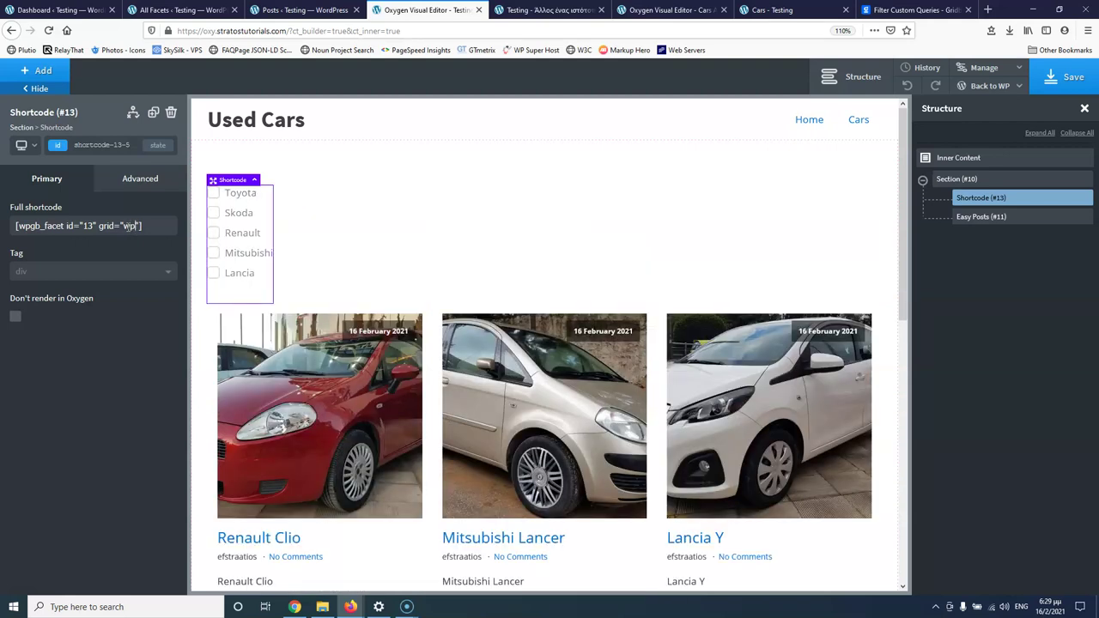
type("co")
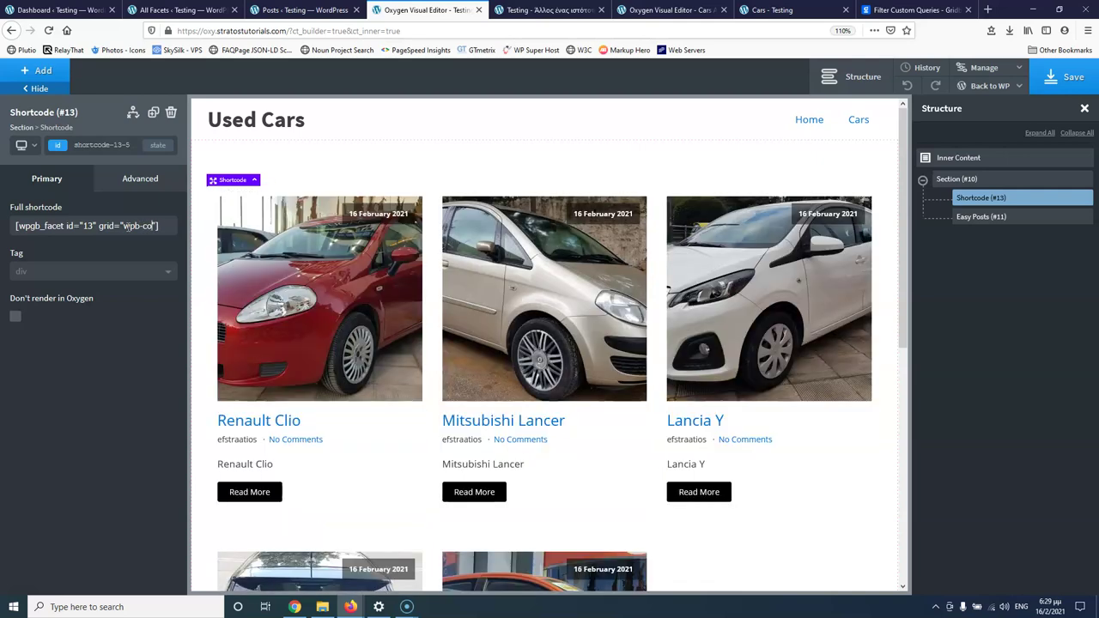
type("ntent")
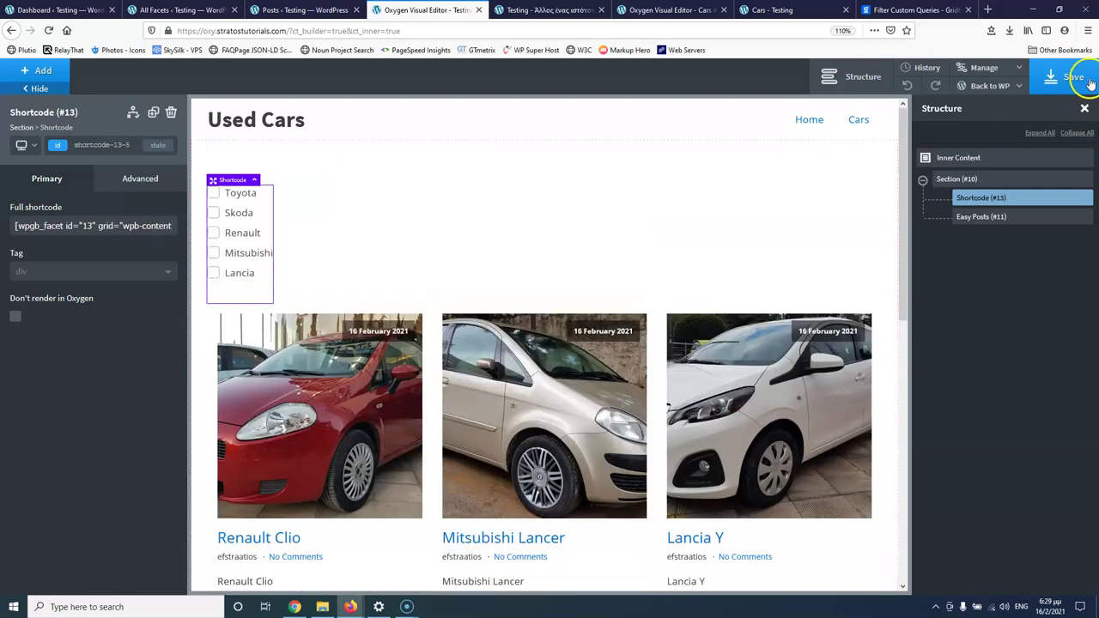
Save the page with the facet shortcode and reload the front-end Home page
left_click(1074, 77)
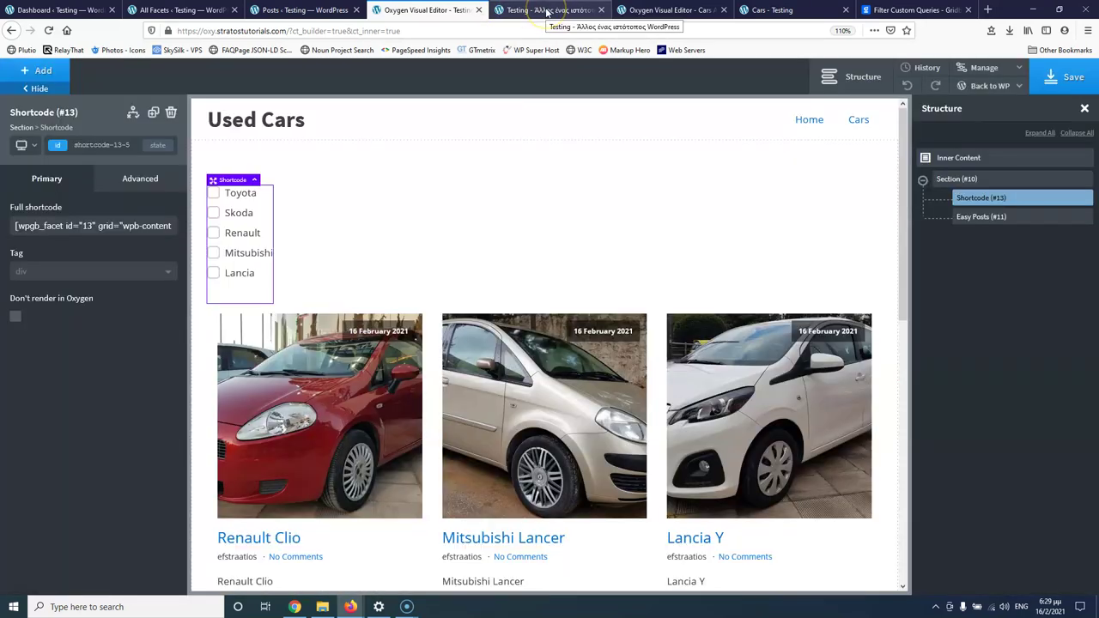
left_click(554, 9)
left_click(49, 31)
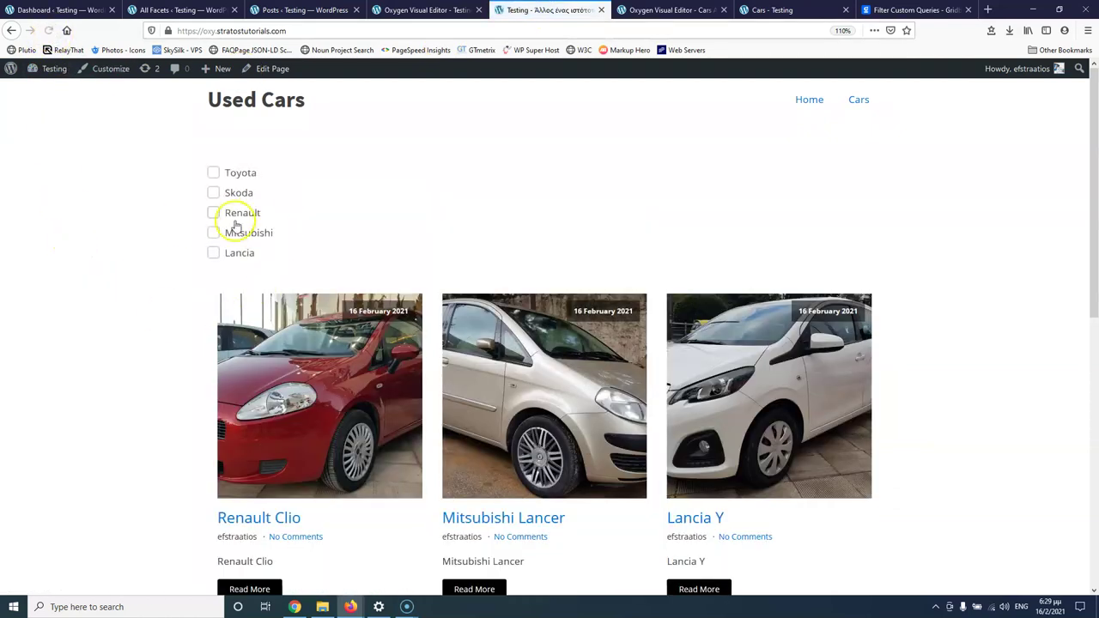
Test the makers filter on the front-end Home page with the Toyota and Renault options
left_click(214, 173)
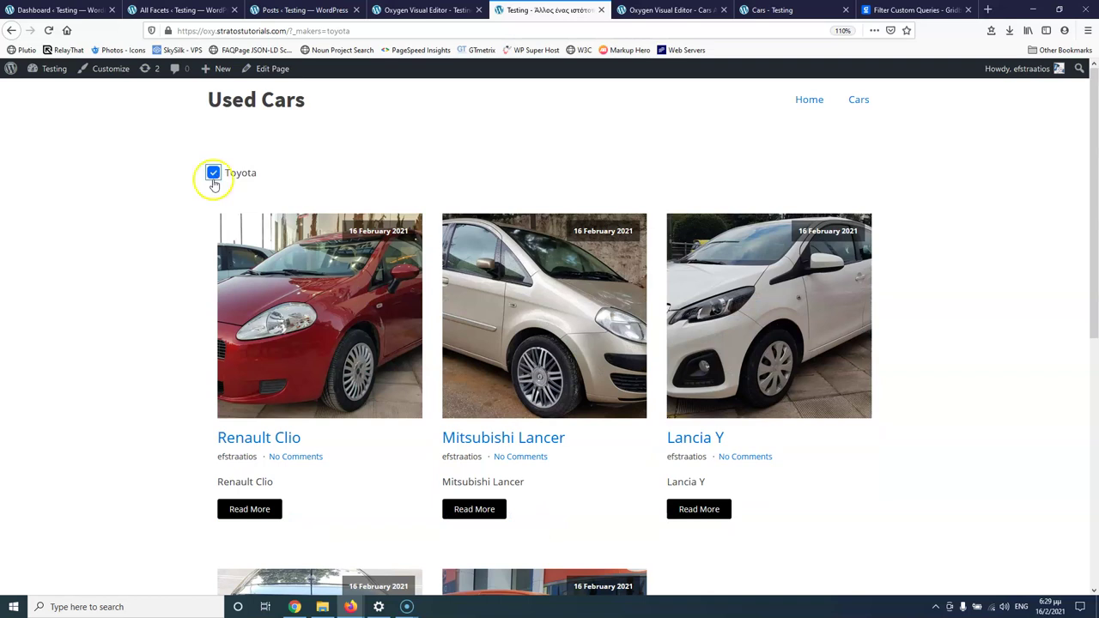
scroll(400, 385, "down", 3)
scroll(400, 384, "up", 3)
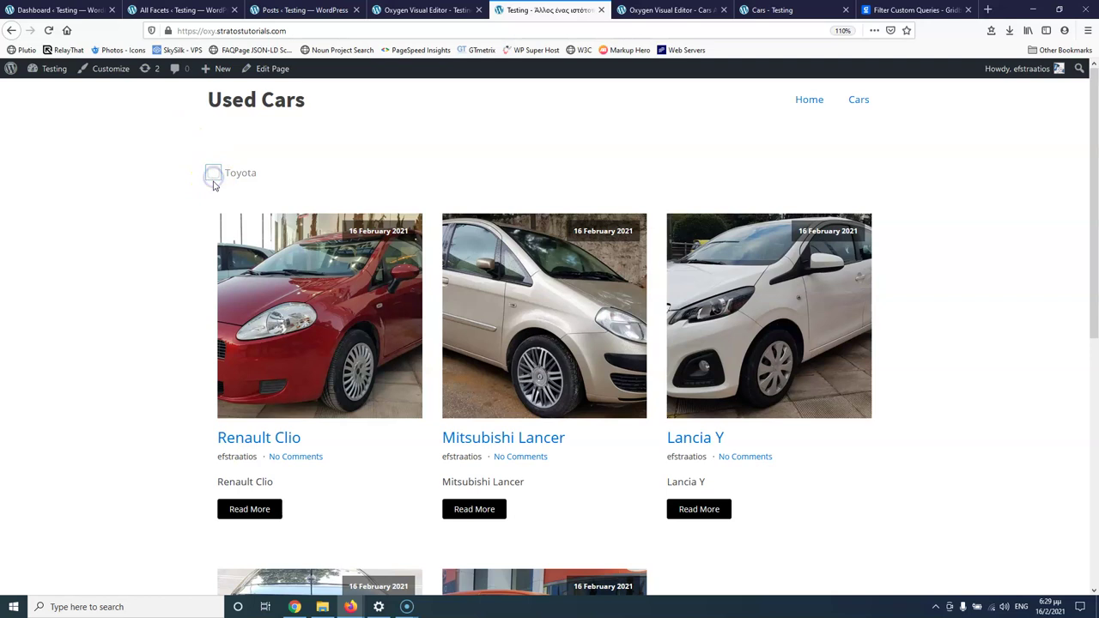
left_click(213, 214)
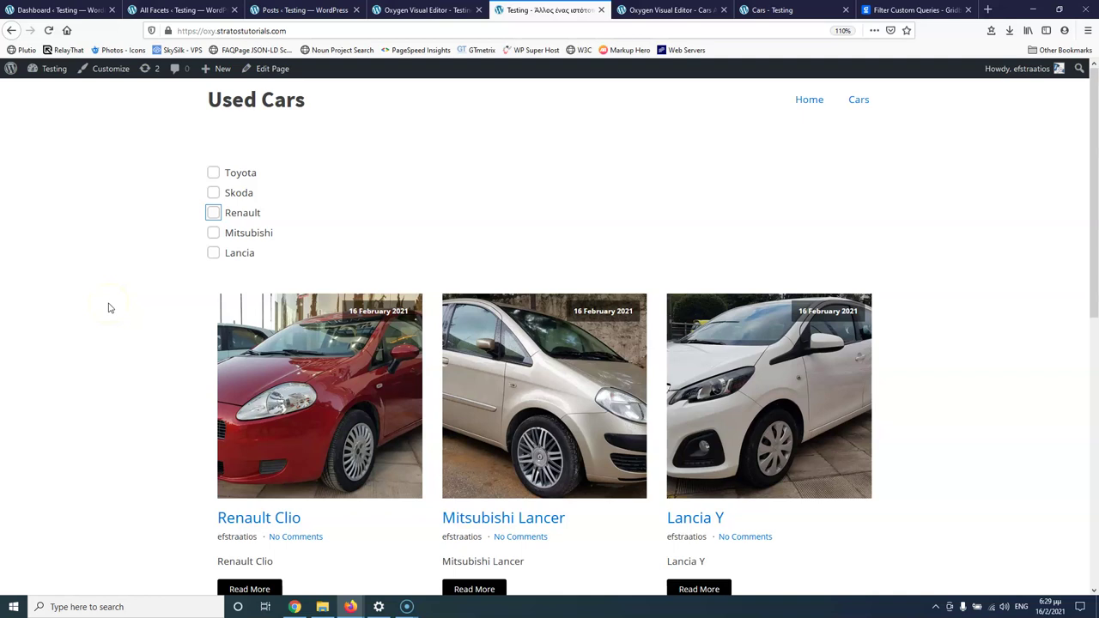
Copy the shortcode [wpgb_query id="wpgb-content"] from the Page Builders part of the Filter Custom Queries guide
left_click(918, 11)
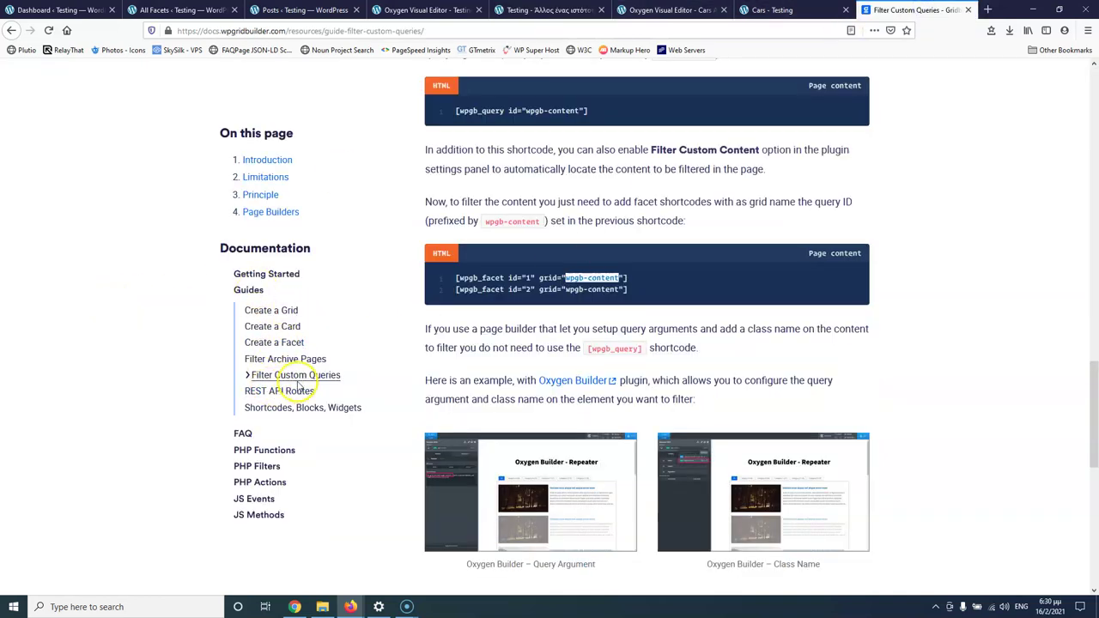
scroll(649, 312, "down", 2)
scroll(649, 313, "down", 4)
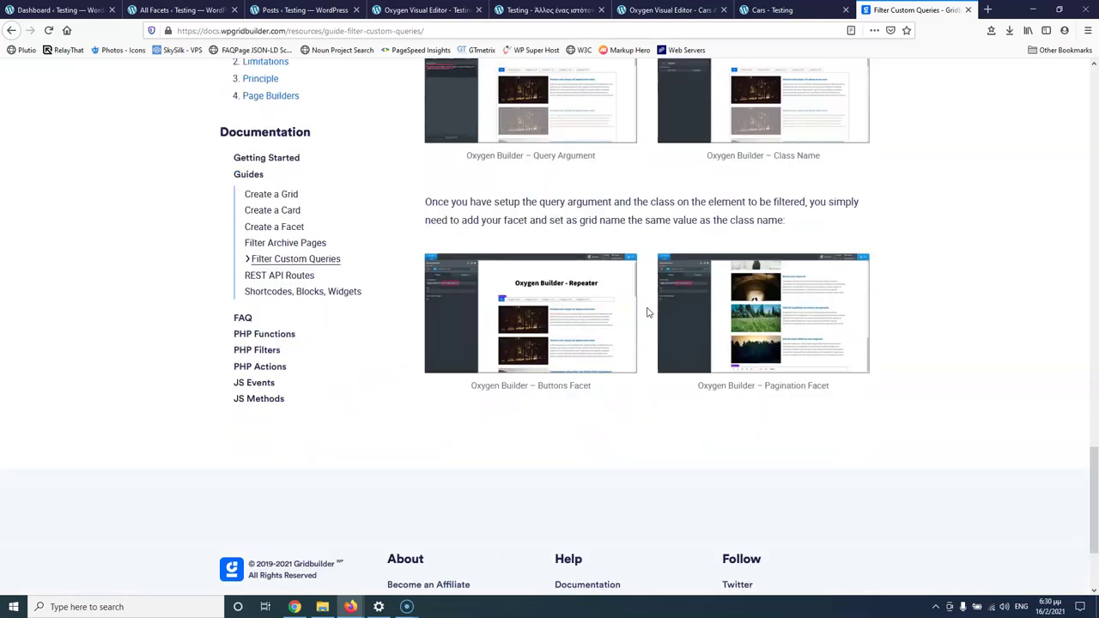
scroll(649, 313, "up", 6)
scroll(649, 313, "up", 3)
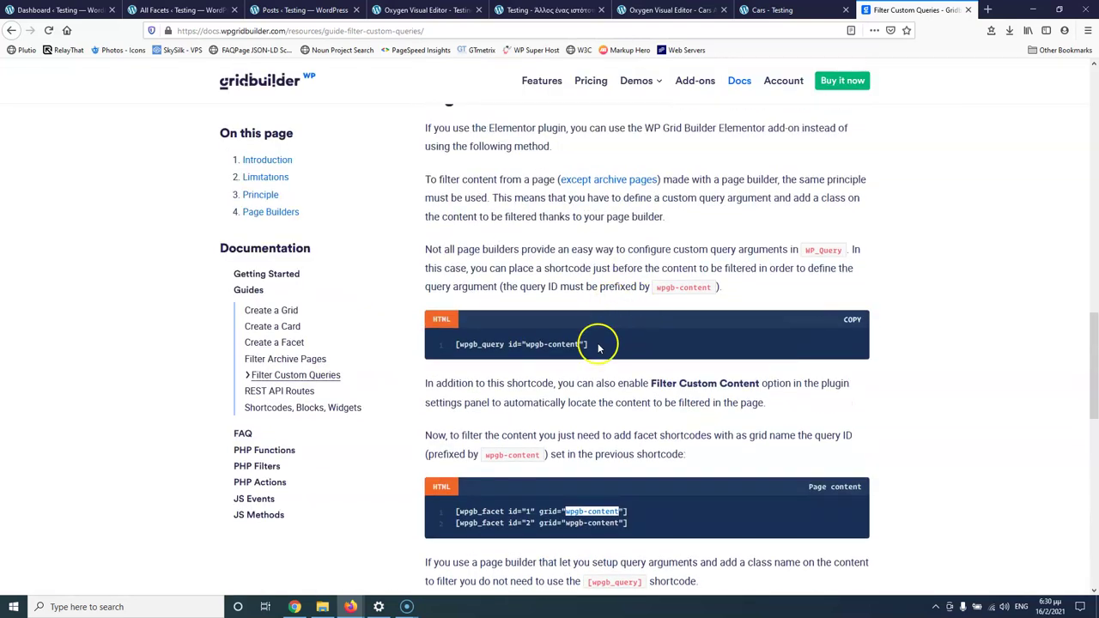
left_click_drag(593, 344, 446, 351)
key("ctrl+c")
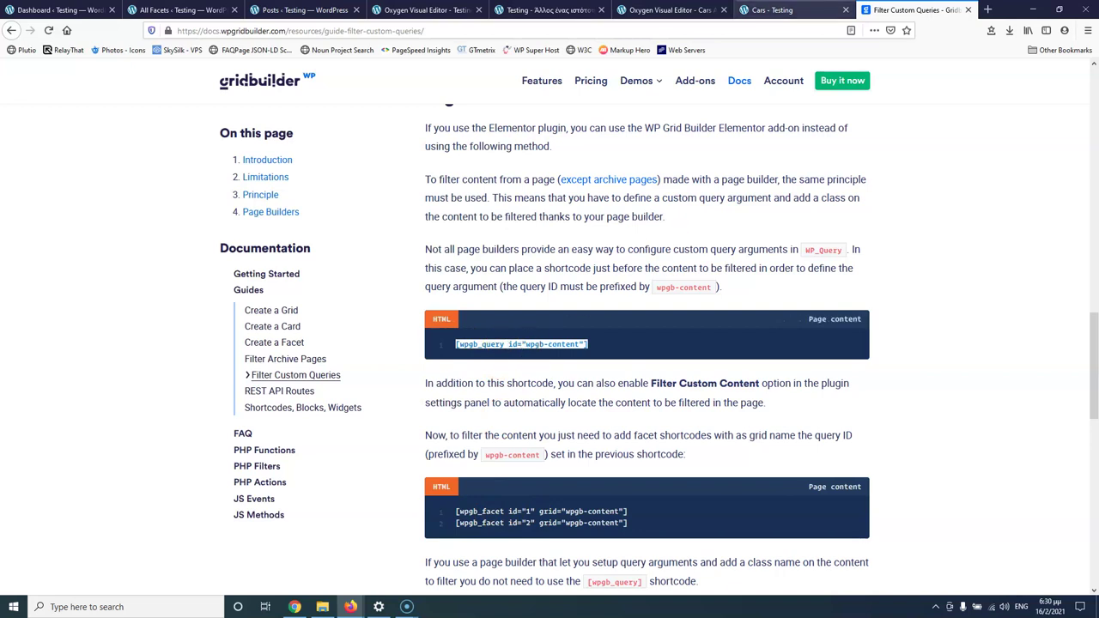
Duplicate the Home page's facet Shortcode element above the Easy Posts list and replace the copy's shortcode with [wpgb_query id="wpgb-content"]
left_click(175, 10)
left_click(275, 10)
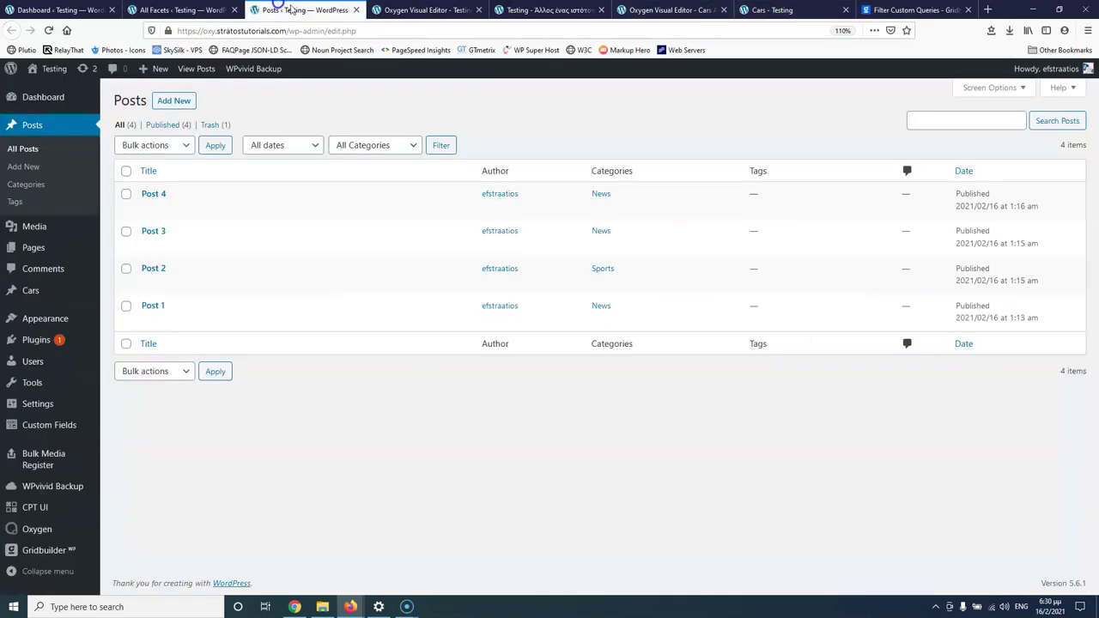
left_click(420, 10)
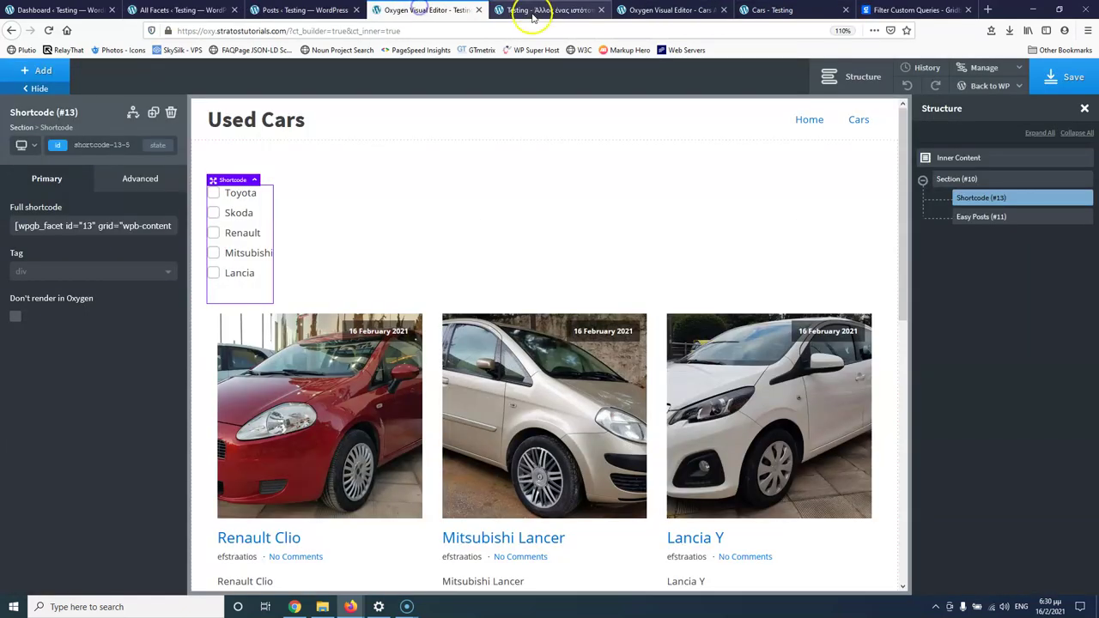
left_click(999, 218)
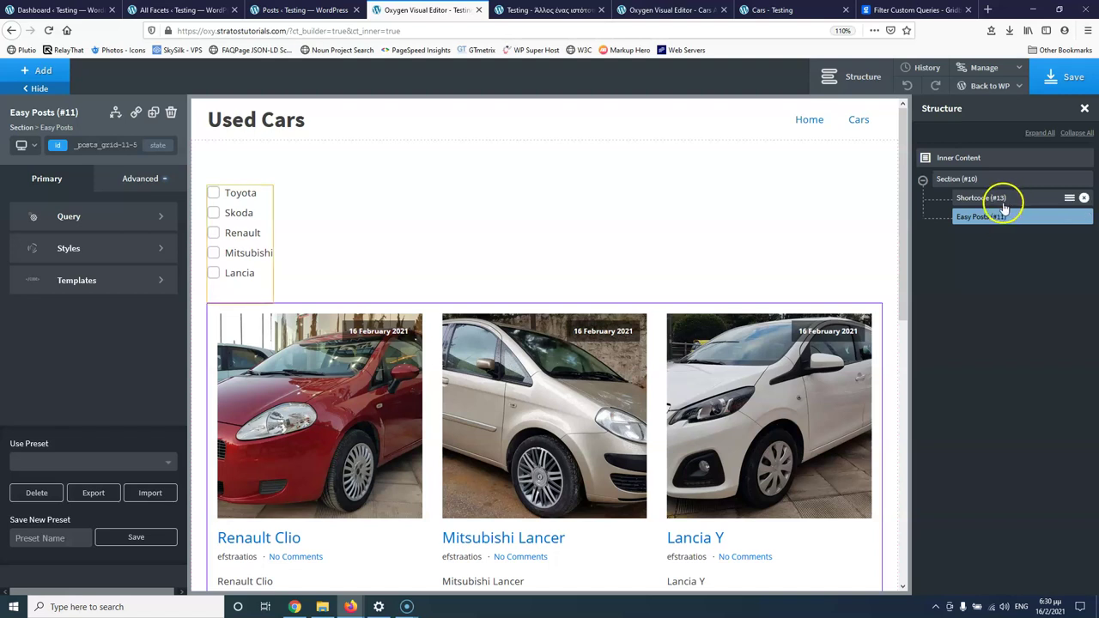
left_click(979, 198)
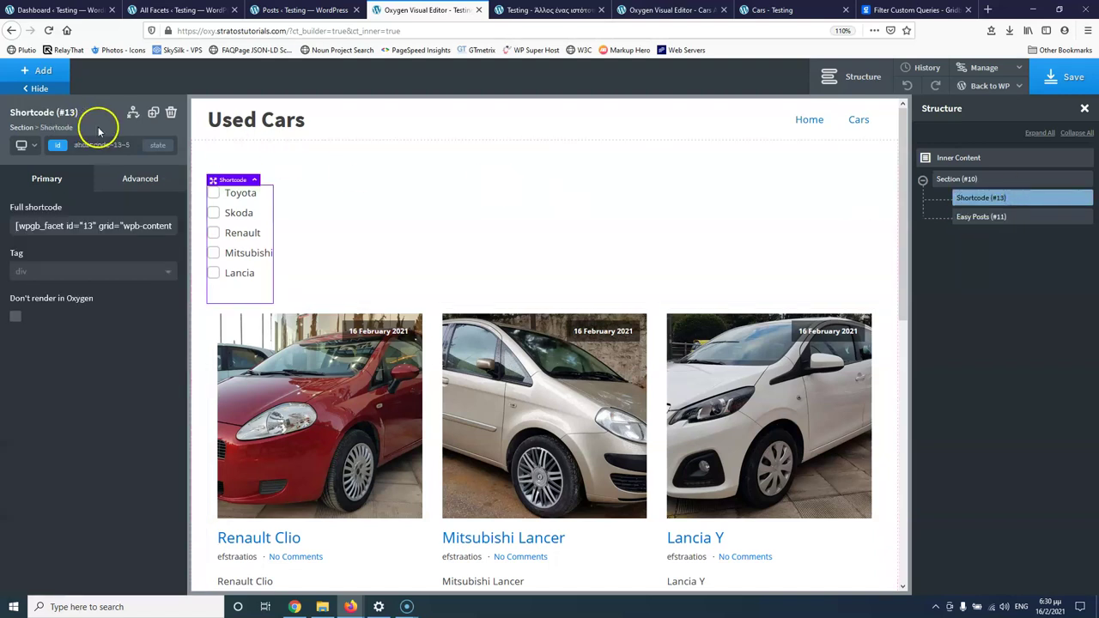
left_click(153, 112)
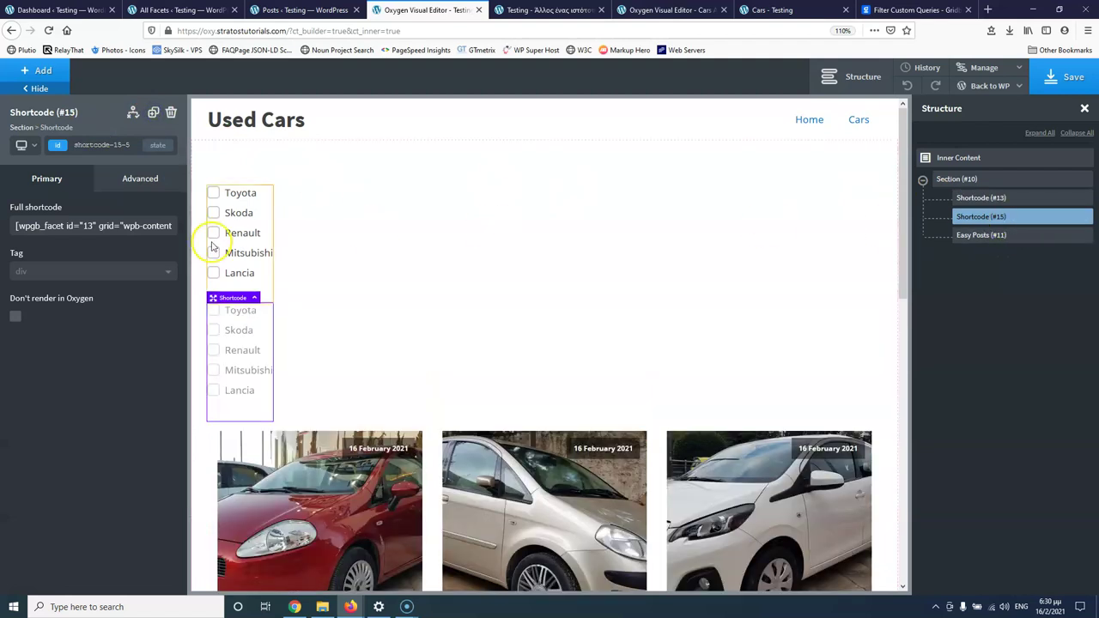
triple_click(119, 225)
key("ctrl+v")
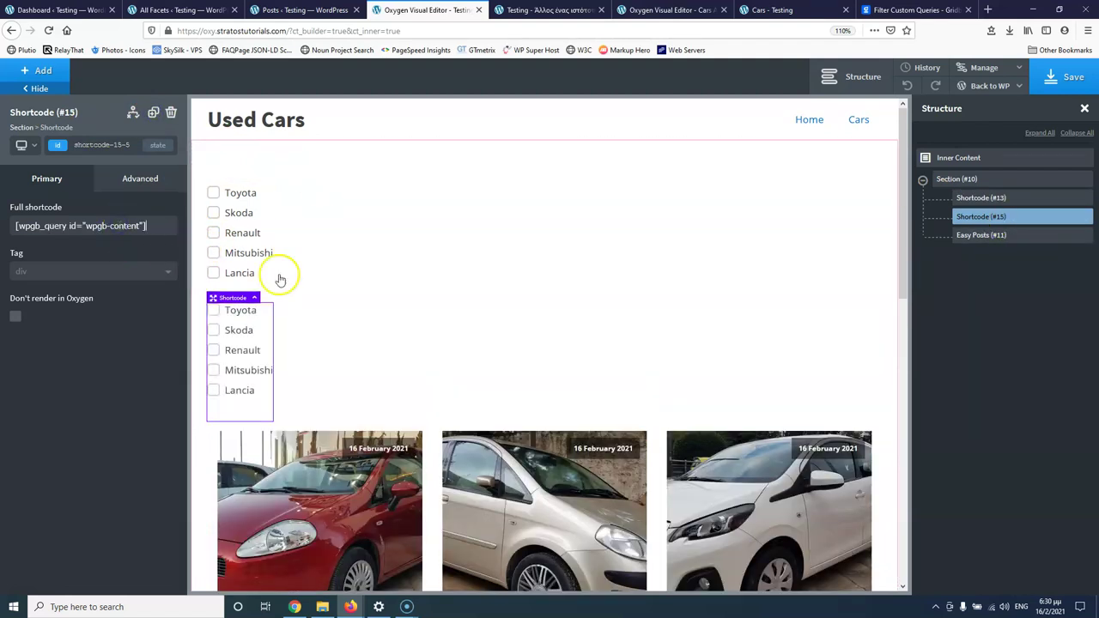
Save the page, reload the front-end Home page and test the makers filter with the Skoda option
left_click(1051, 80)
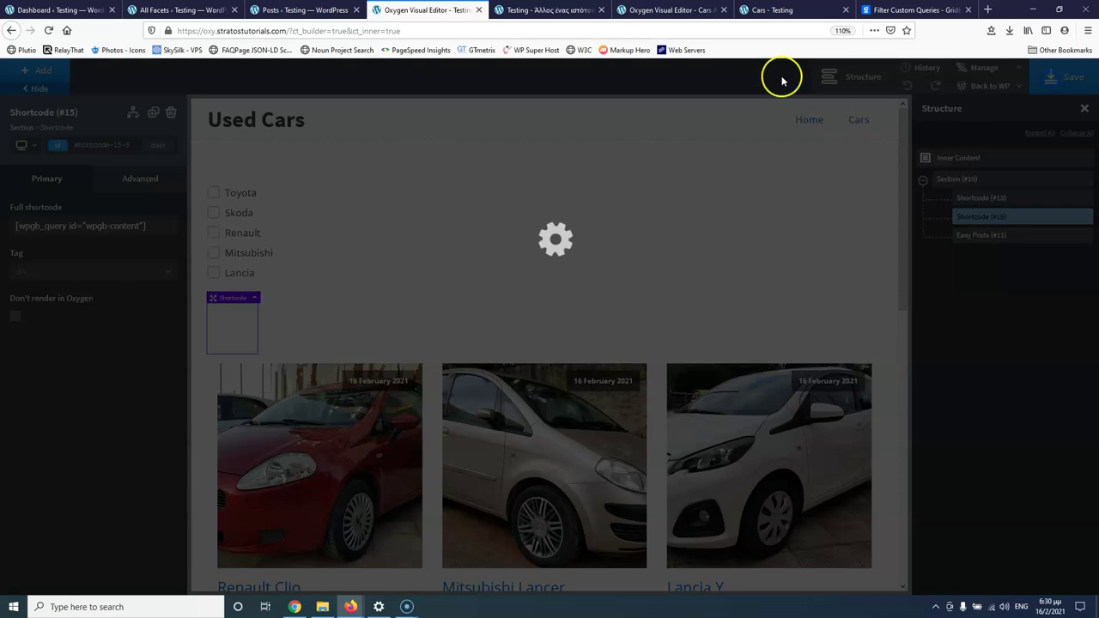
left_click(539, 9)
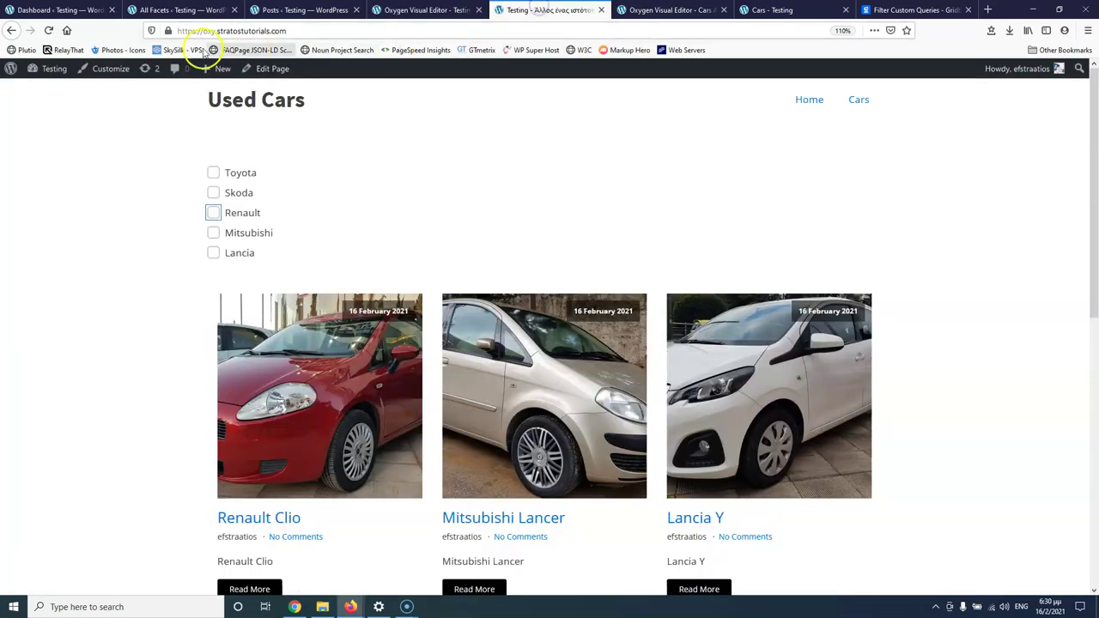
left_click(47, 31)
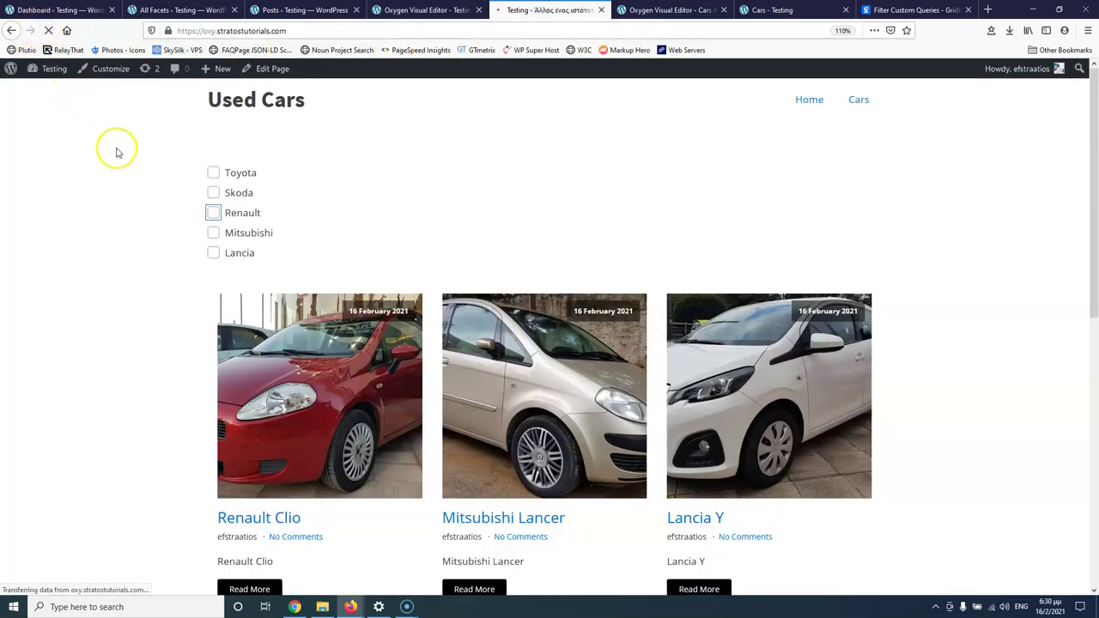
left_click(213, 193)
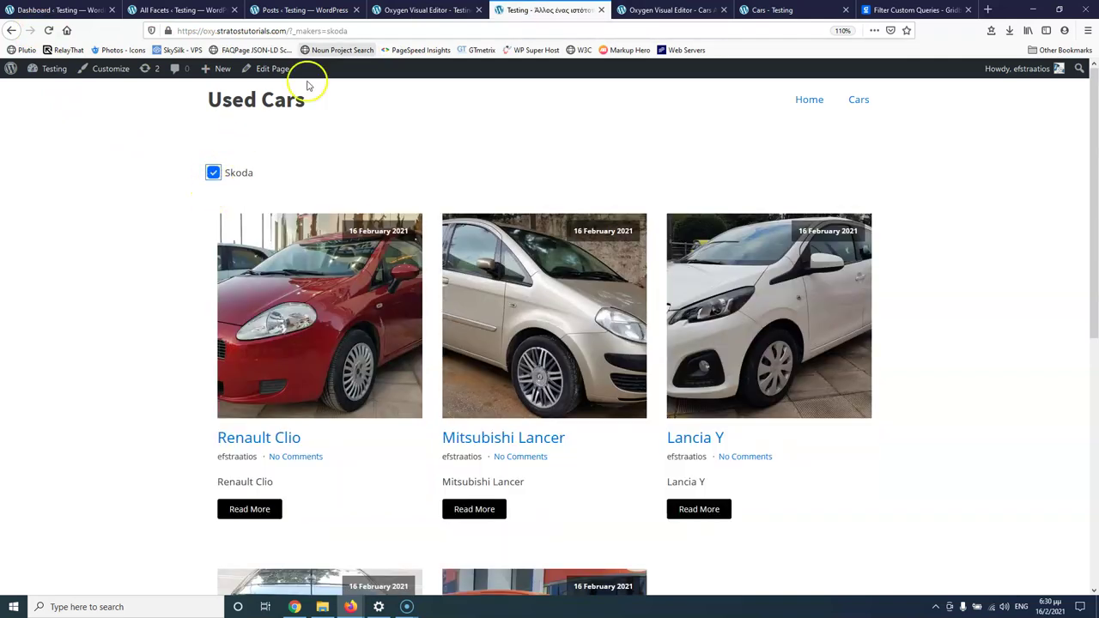
Reload the Skoda-filtered Home page, clear the Skoda option and reload the page again
left_click(422, 10)
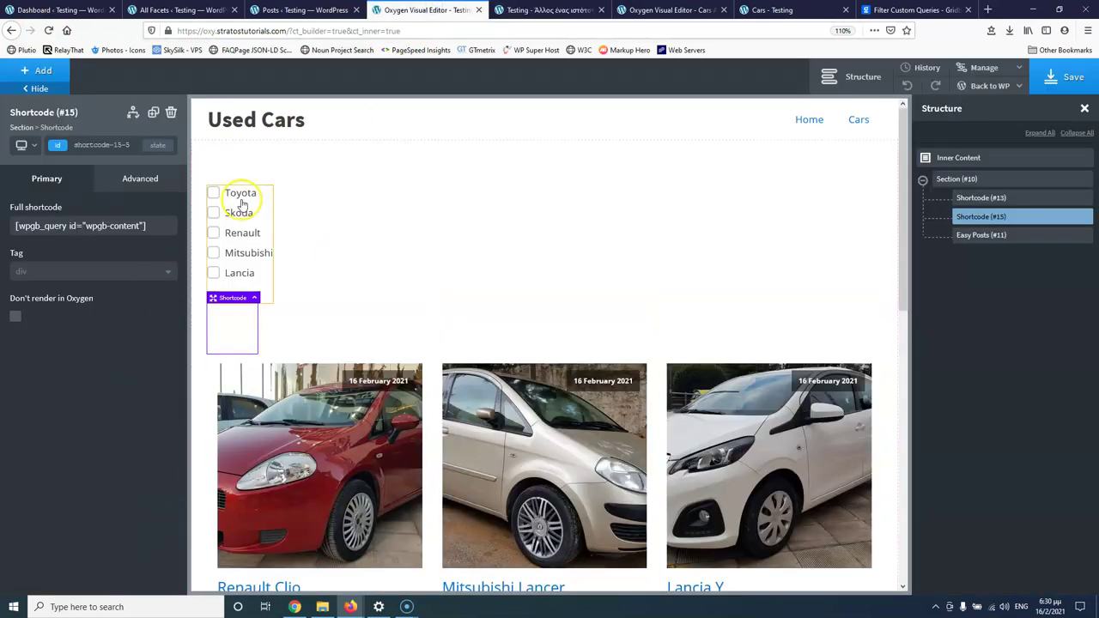
left_click(540, 10)
left_click(49, 30)
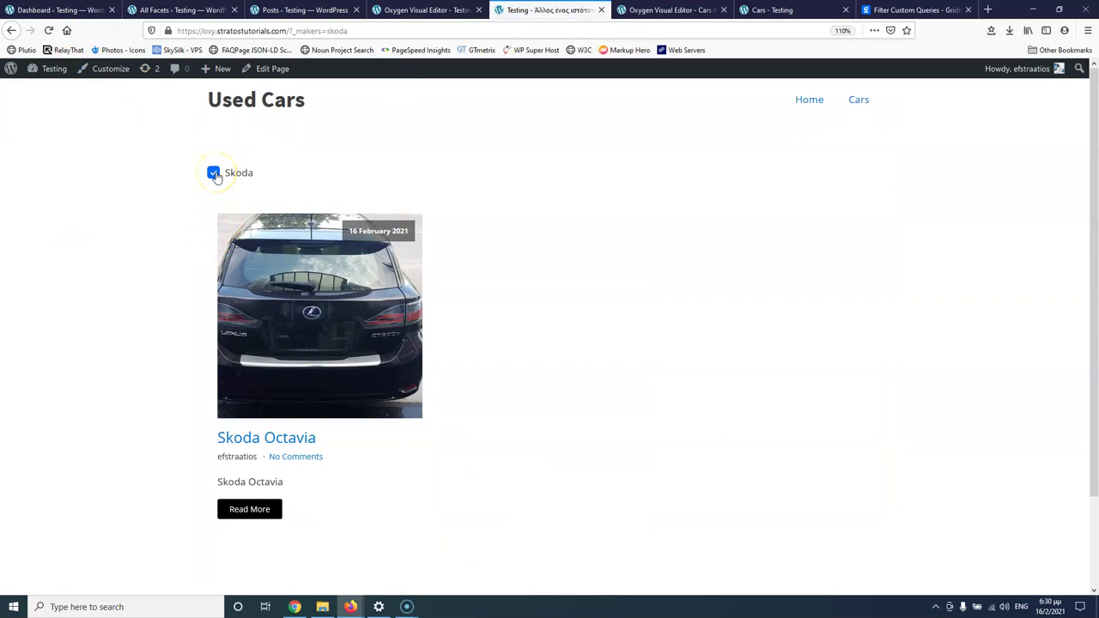
left_click(215, 173)
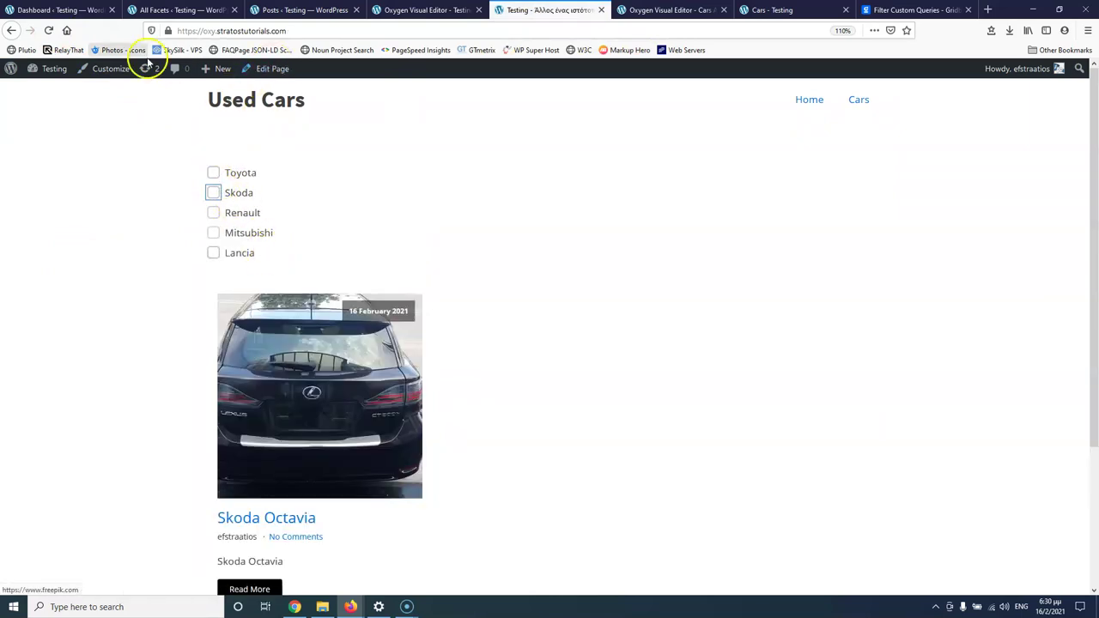
left_click(49, 30)
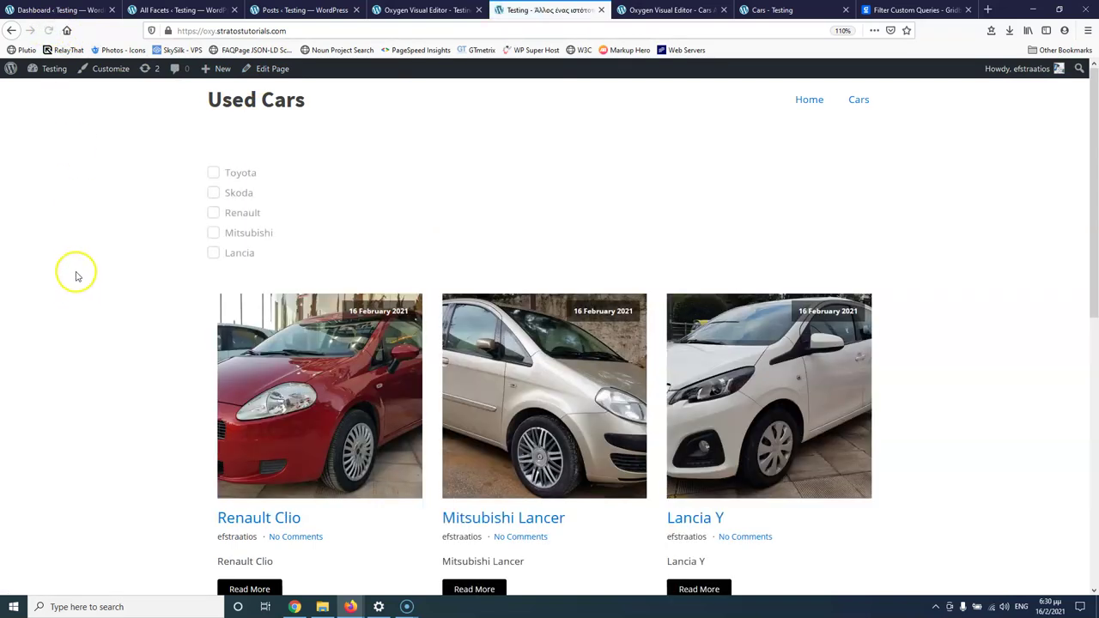
Retest the Skoda option on the front-end Home page, comparing the car list before and after reloading with it selected and cleared
left_click(213, 193)
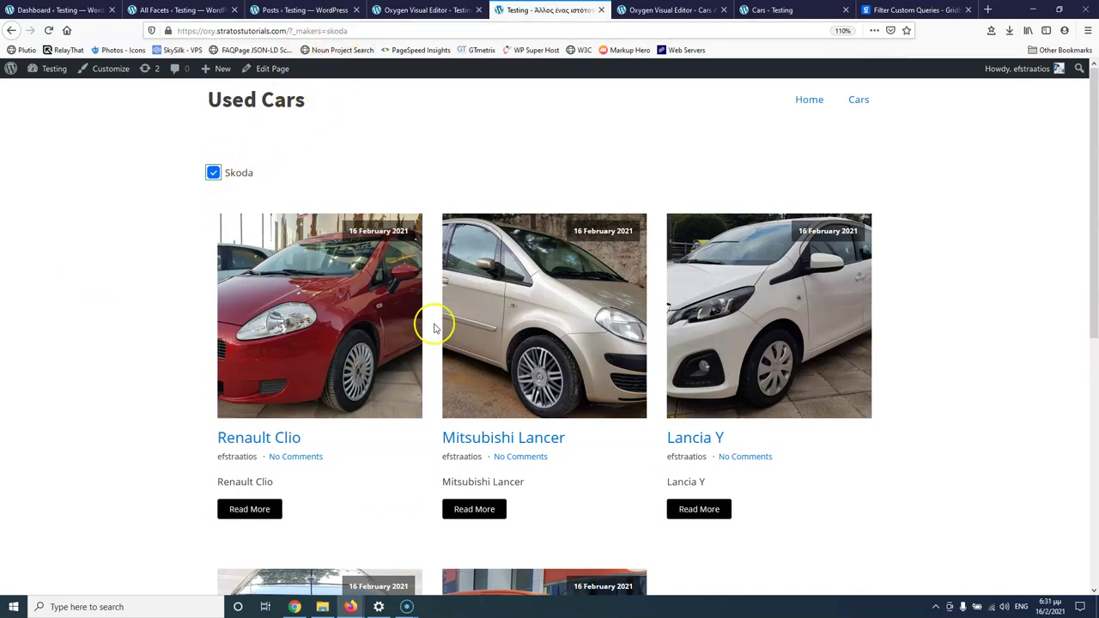
scroll(479, 392, "down", 5)
scroll(481, 395, "up", 5)
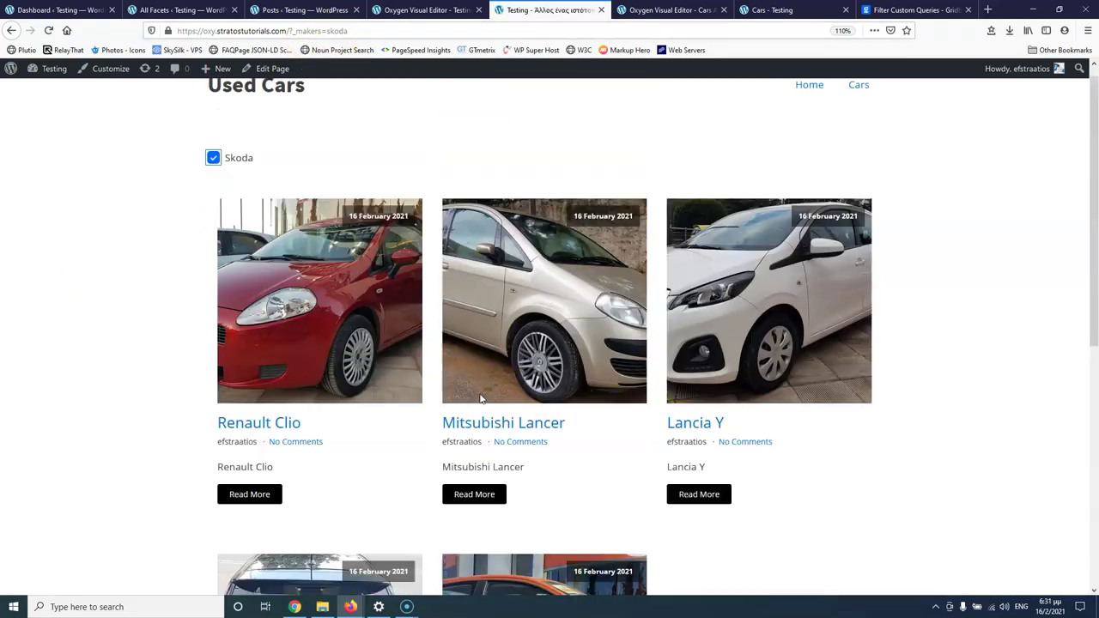
left_click(49, 30)
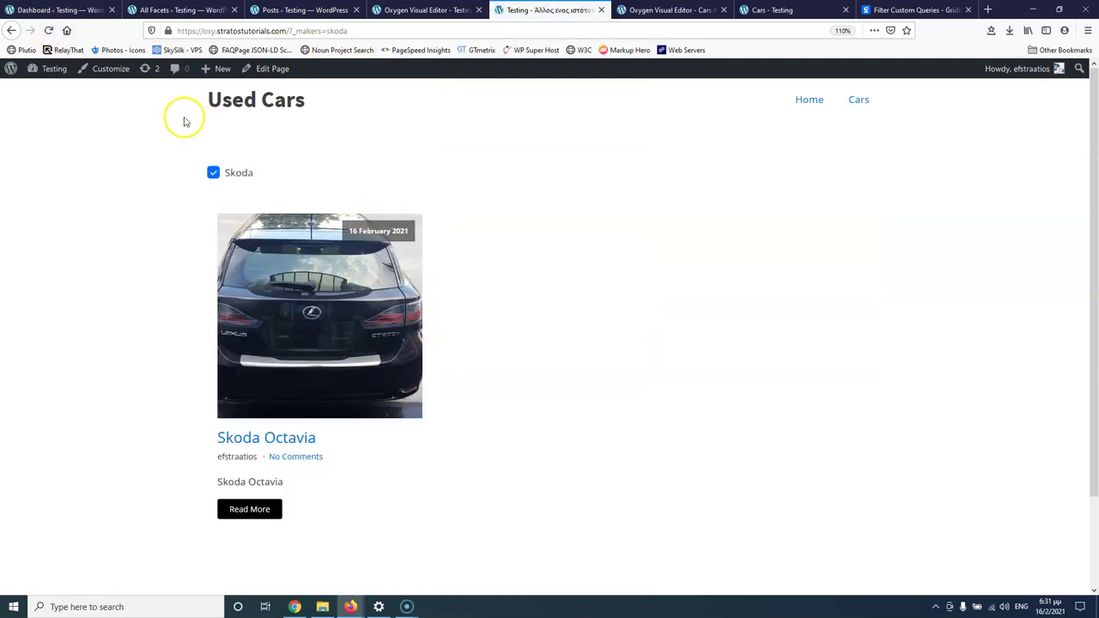
left_click(216, 174)
left_click(49, 30)
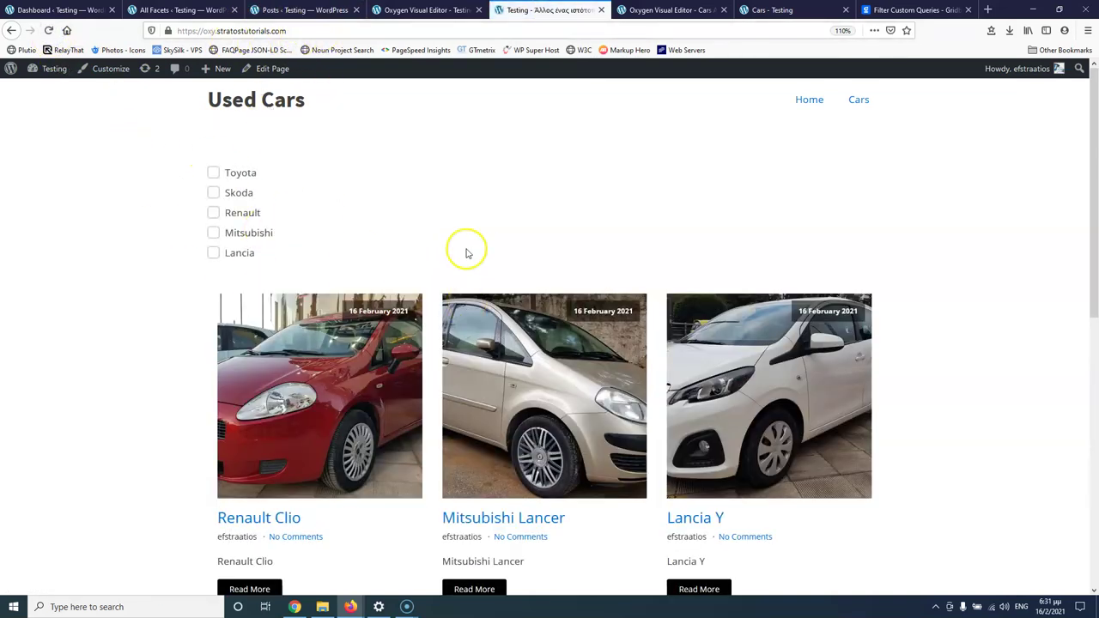
scroll(466, 254, "down", 3)
scroll(540, 356, "up", 3)
Correct the grid value in the makers facet Shortcode element to wpgb-content and save the page
left_click(429, 8)
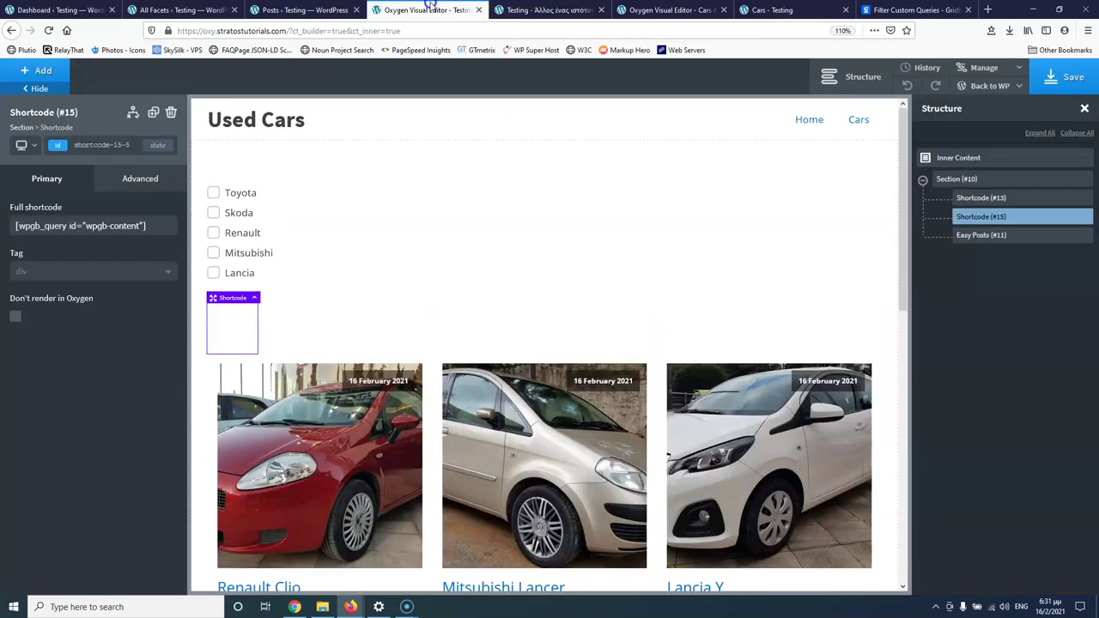
left_click(241, 245)
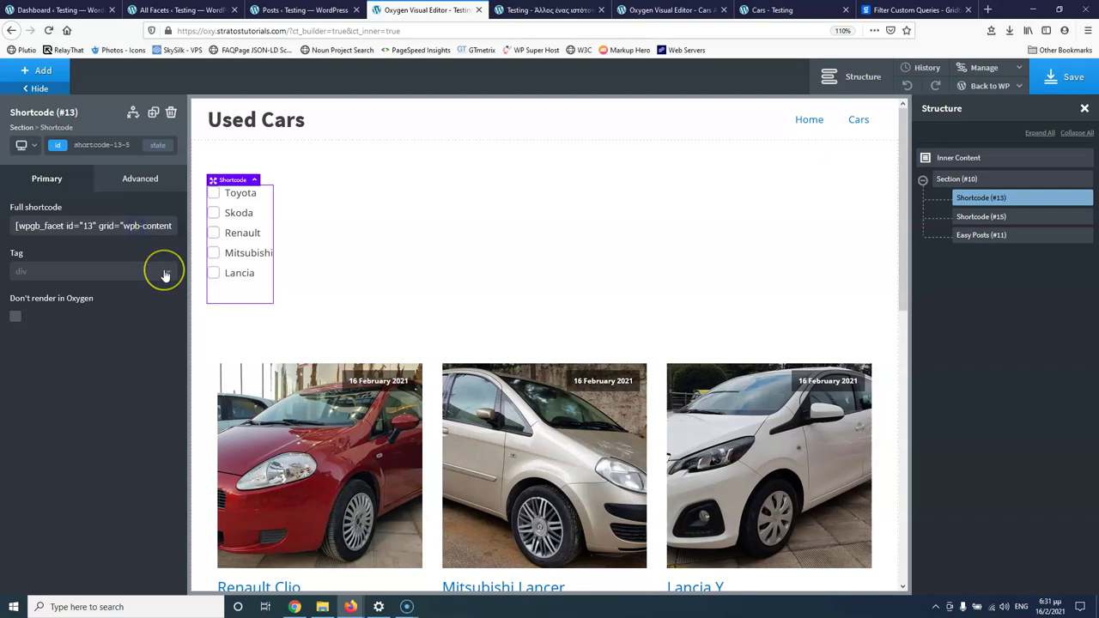
left_click(134, 243)
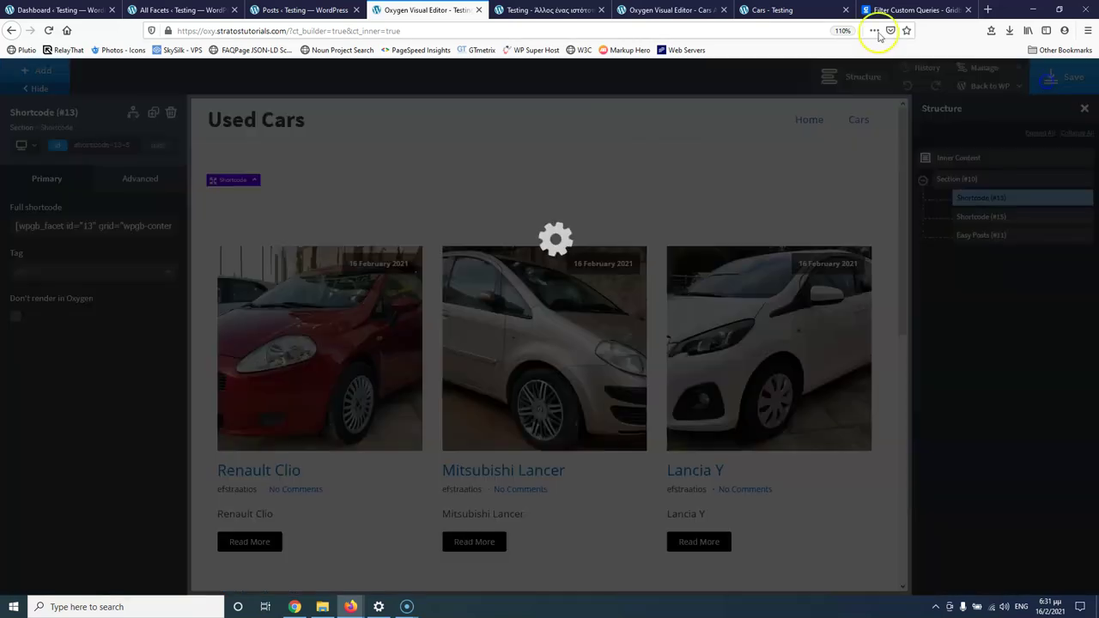
Reload the front-end Home page and test the makers filter by selecting and clearing the Skoda and Renault options
left_click(550, 10)
left_click(49, 30)
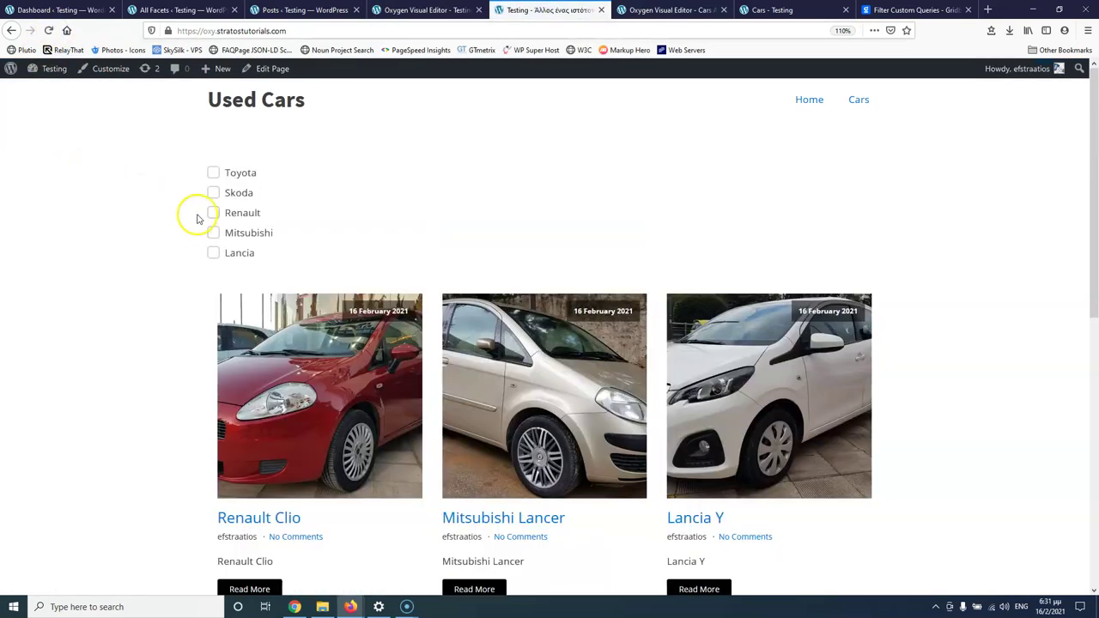
left_click(213, 193)
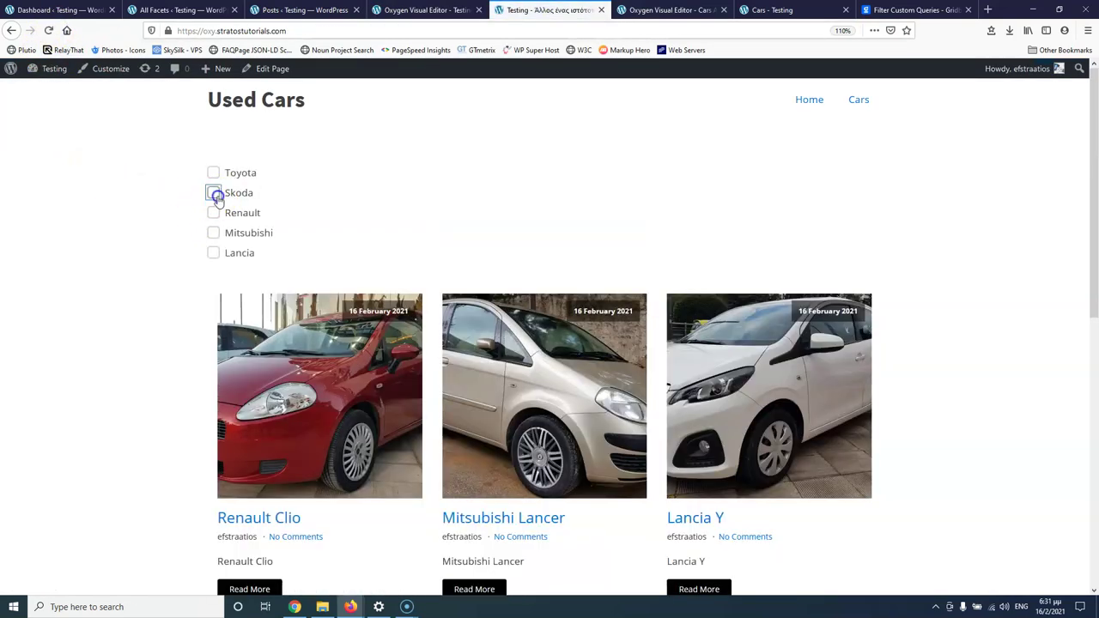
left_click(214, 173)
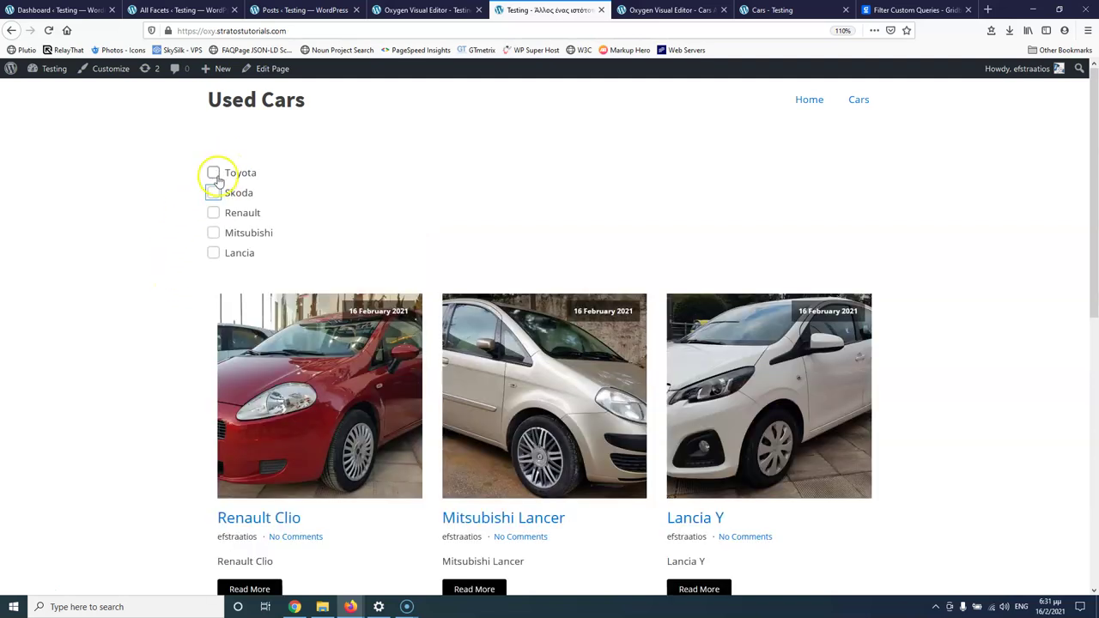
left_click(213, 213)
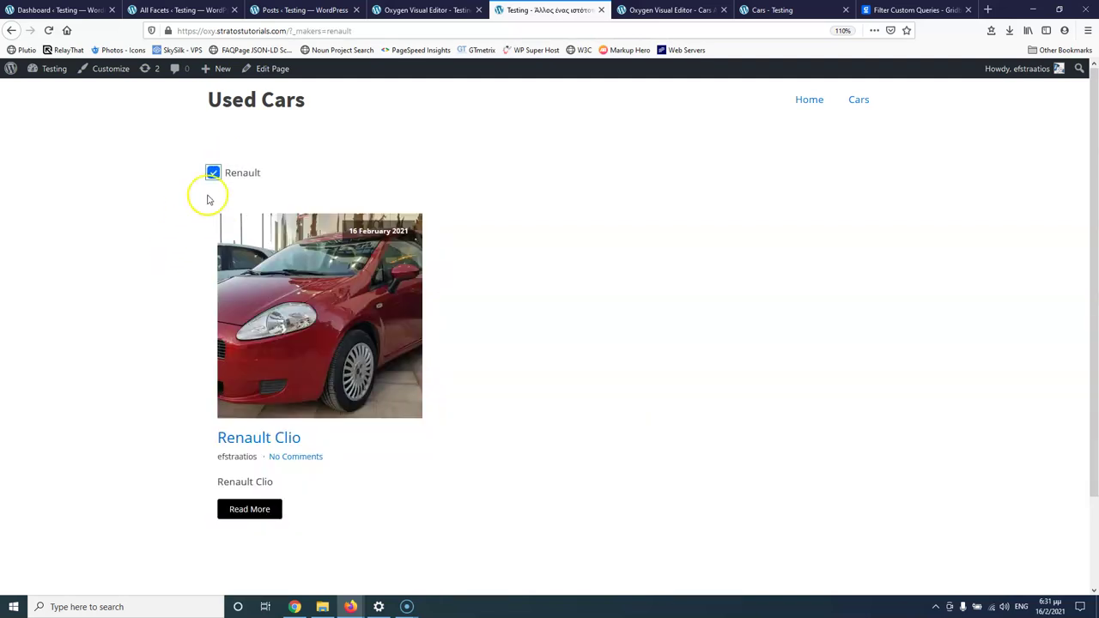
left_click(214, 173)
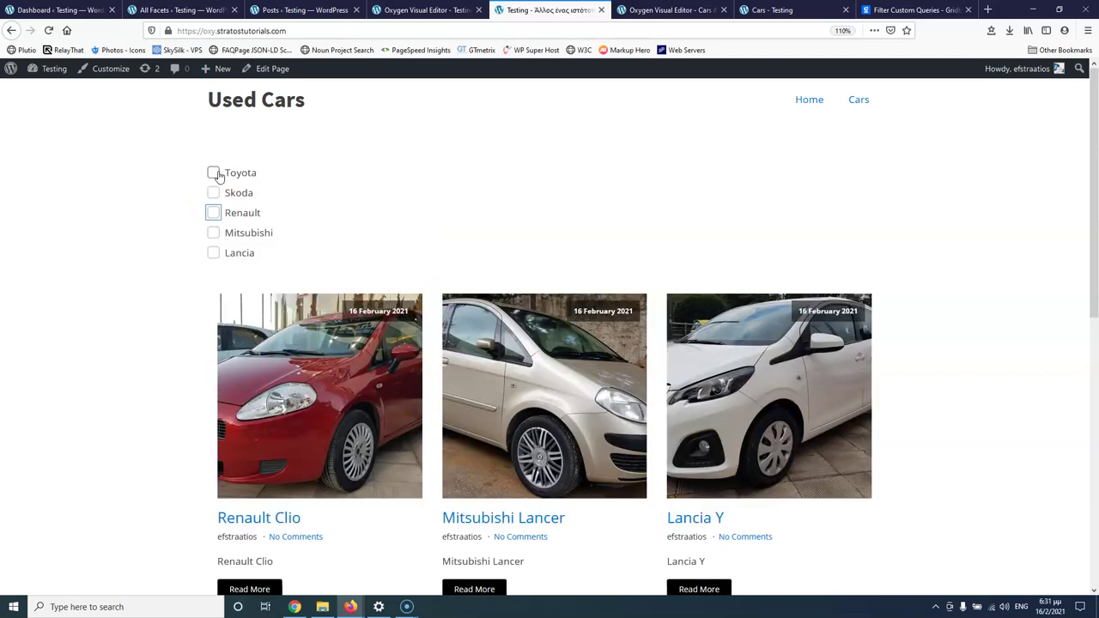
Delete both Shortcode elements and the Easy Posts list from the Home page's section
left_click(421, 10)
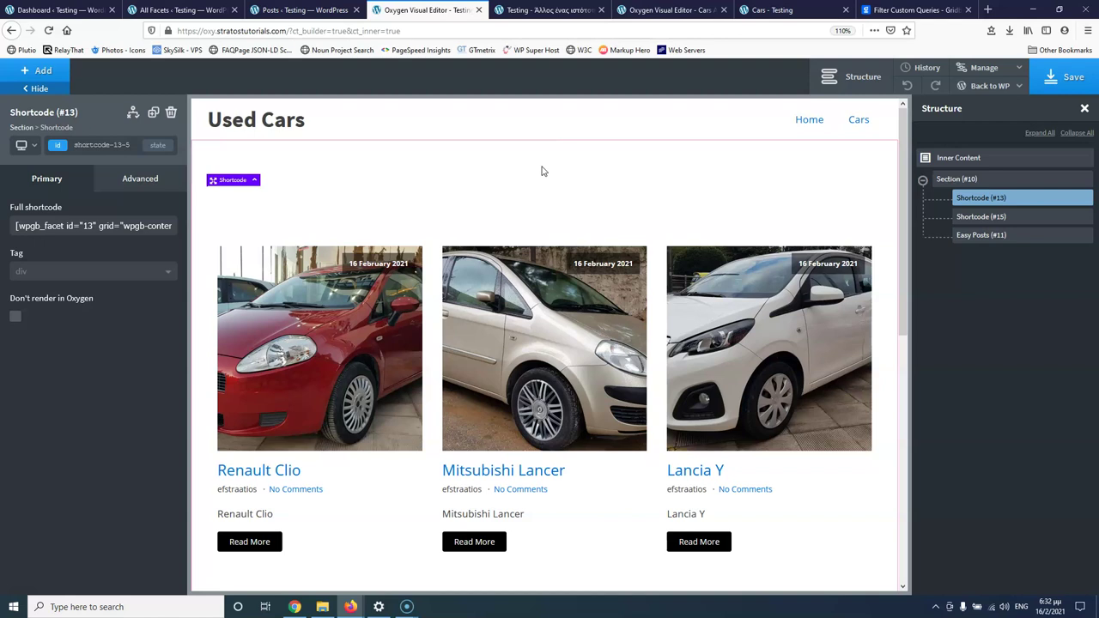
left_click(335, 10)
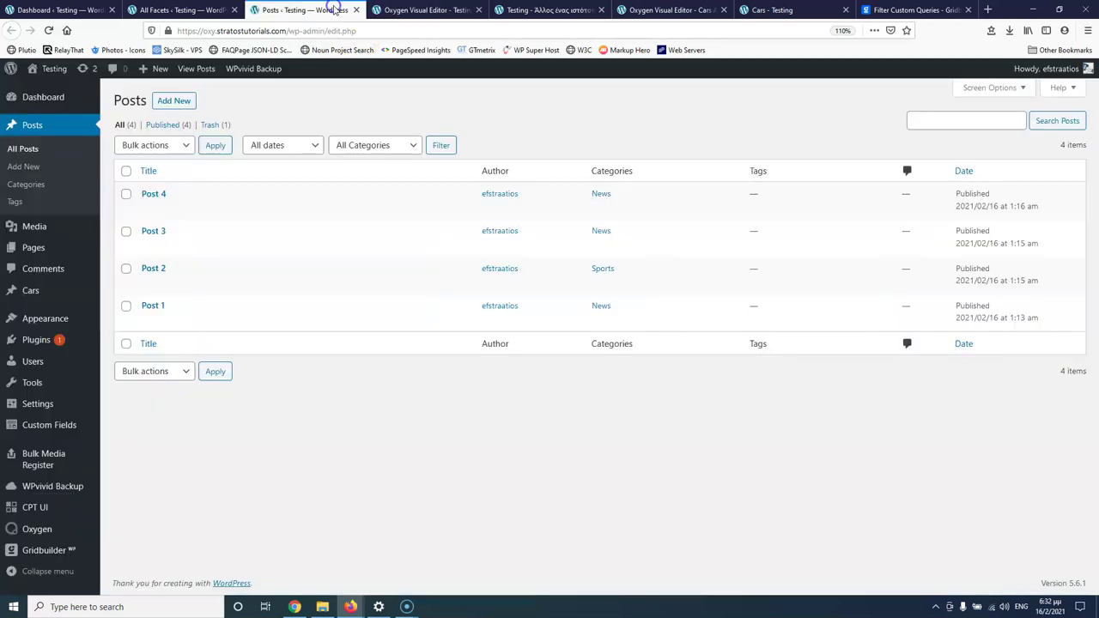
left_click(425, 11)
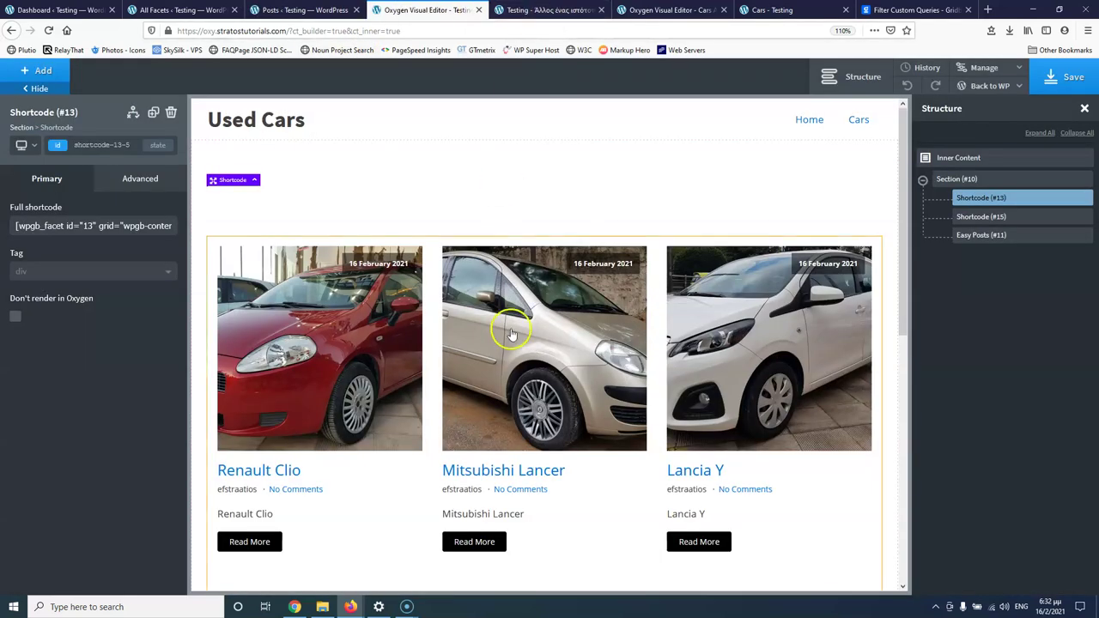
left_click(1085, 199)
left_click(1085, 198)
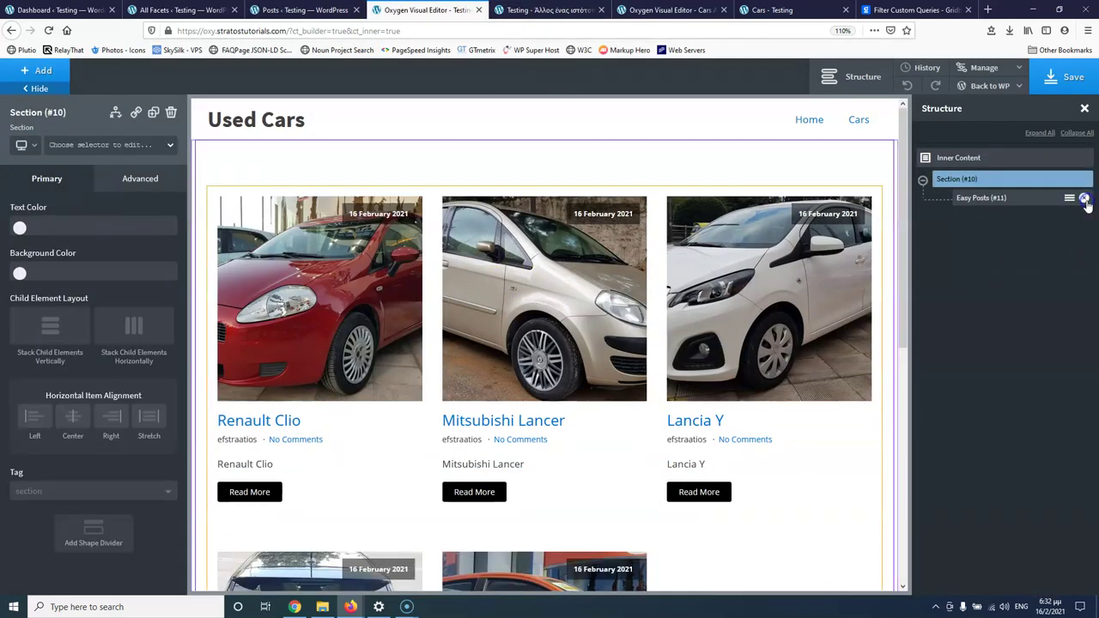
left_click(1084, 198)
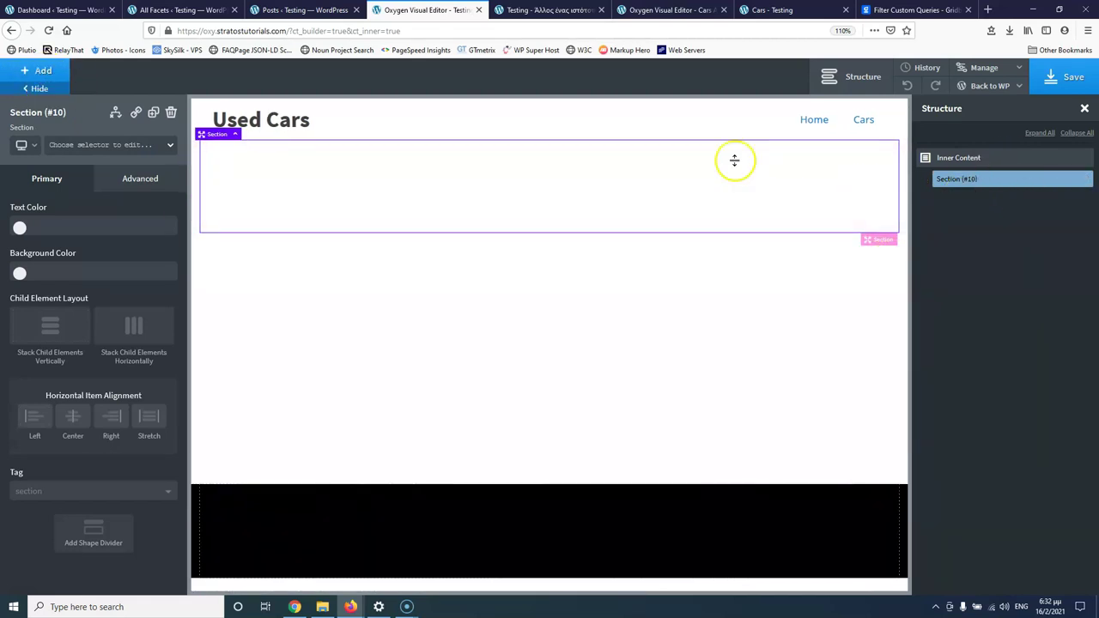
Add a Div to the Home page's empty section with its child elements stacked horizontally
left_click(49, 75)
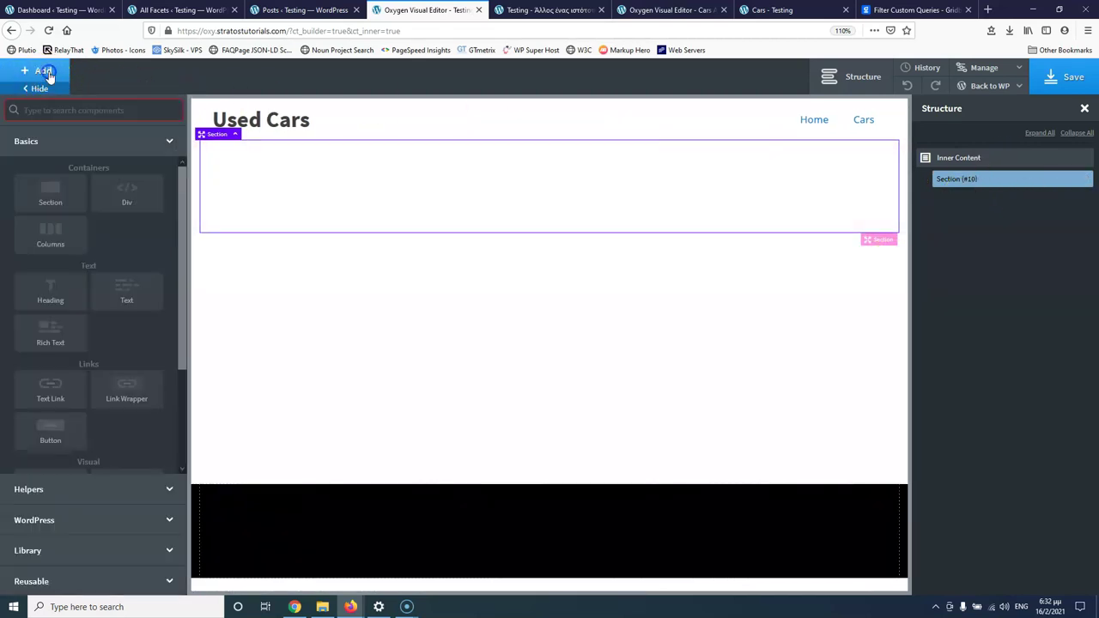
left_click(127, 194)
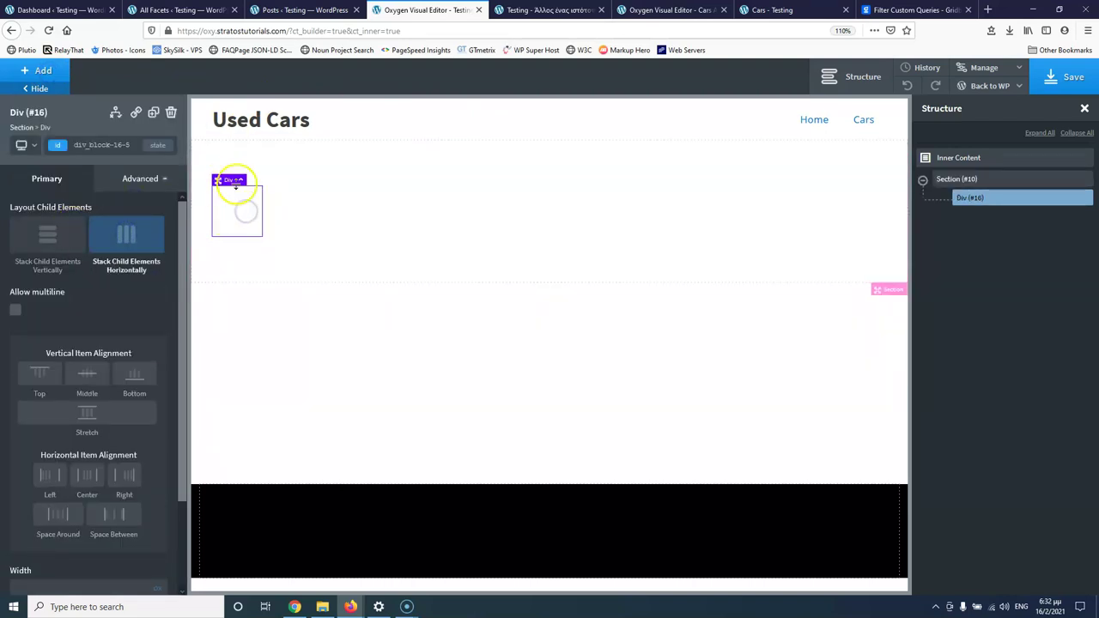
Copy the Makers facet's shortcode from the Gridbuilder WP All Facets list
left_click(546, 9)
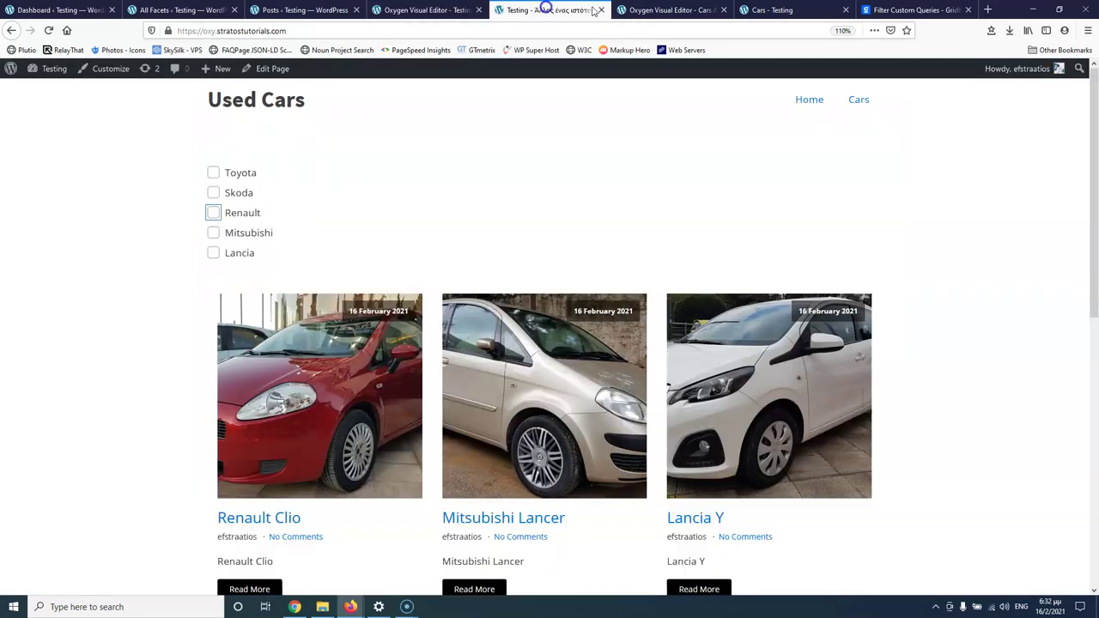
left_click(672, 10)
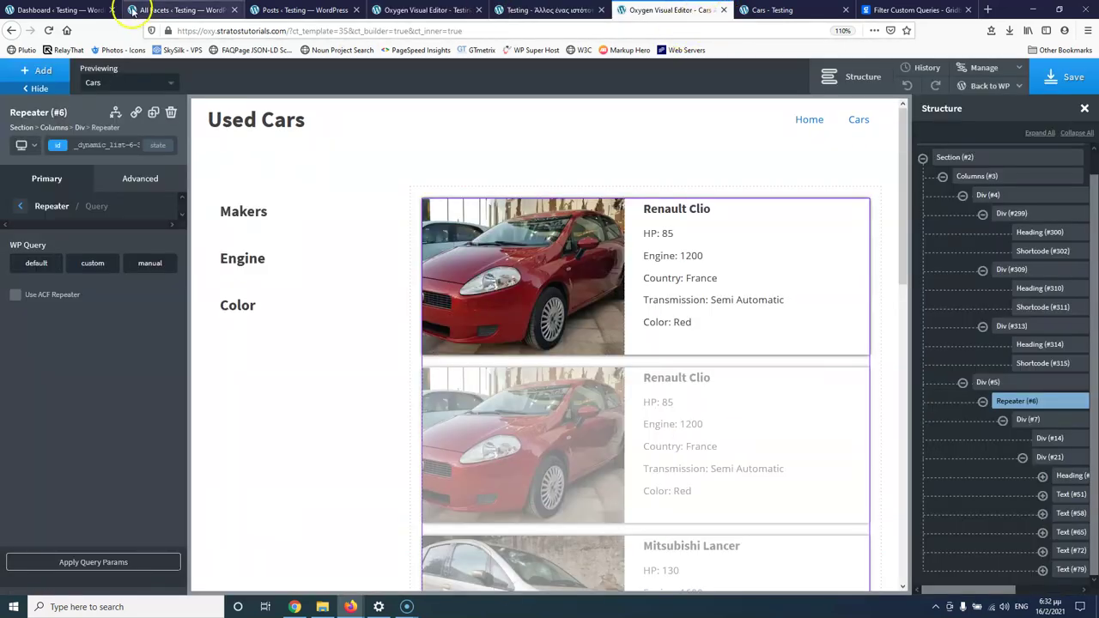
left_click(171, 9)
mouse_move(713, 428)
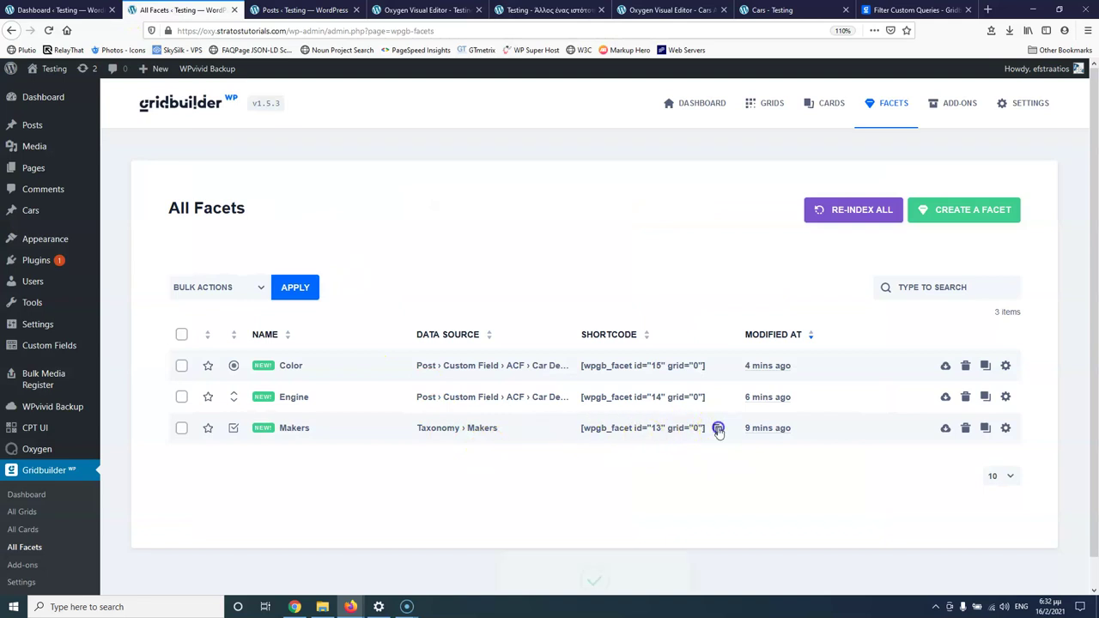
left_click(288, 11)
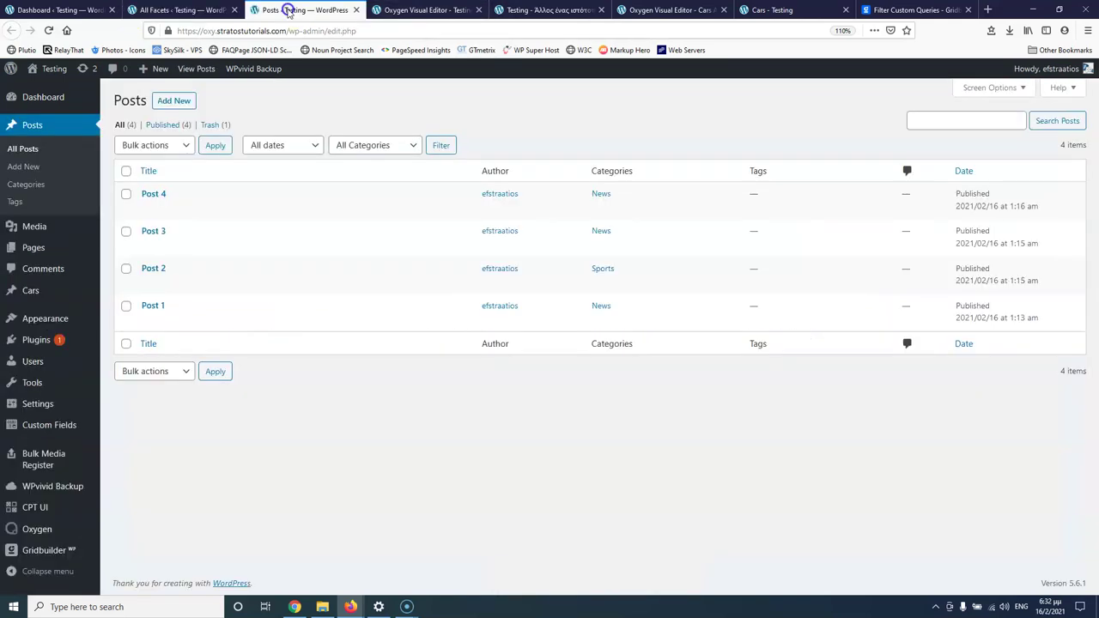
Add a Shortcode element inside the Home page's Div with the full shortcode [wpgb_facet id="13" grid="0"]
left_click(422, 9)
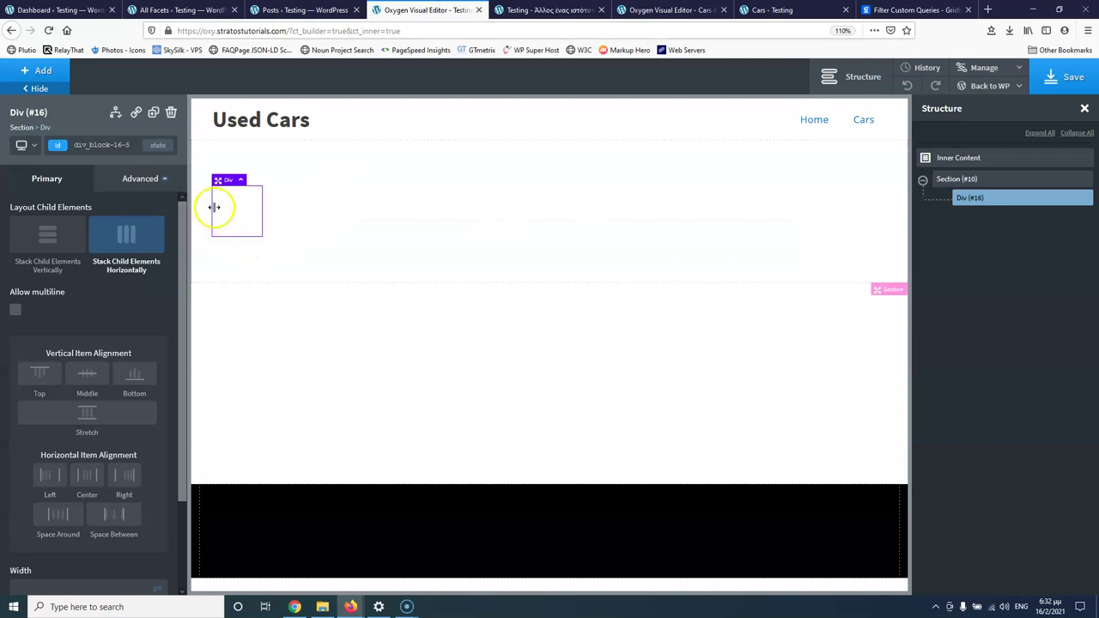
left_click(34, 70)
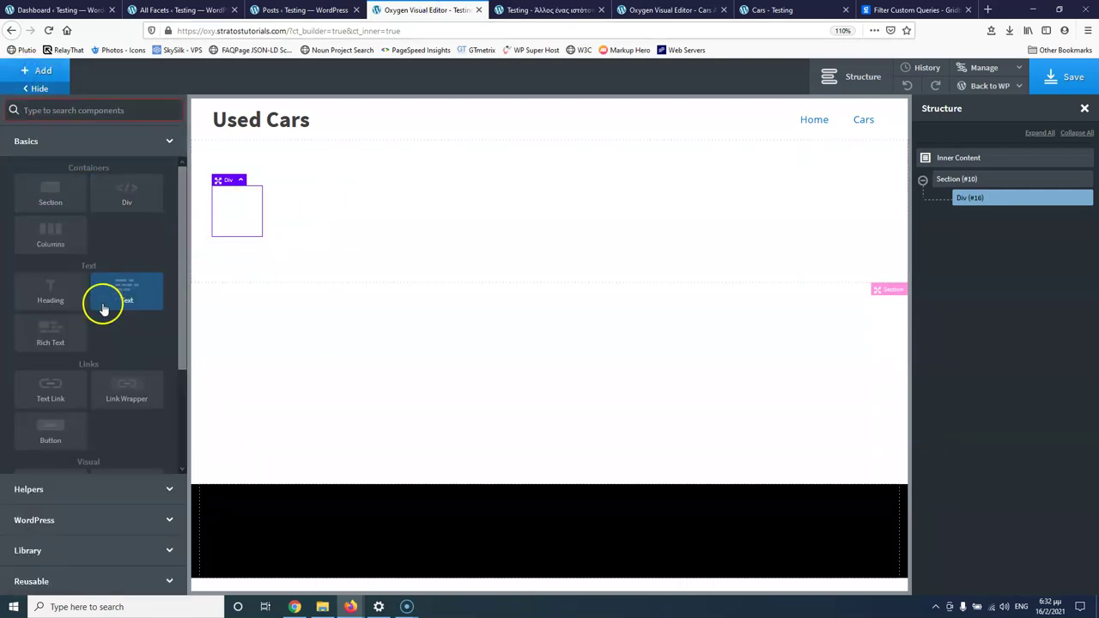
left_click(79, 116)
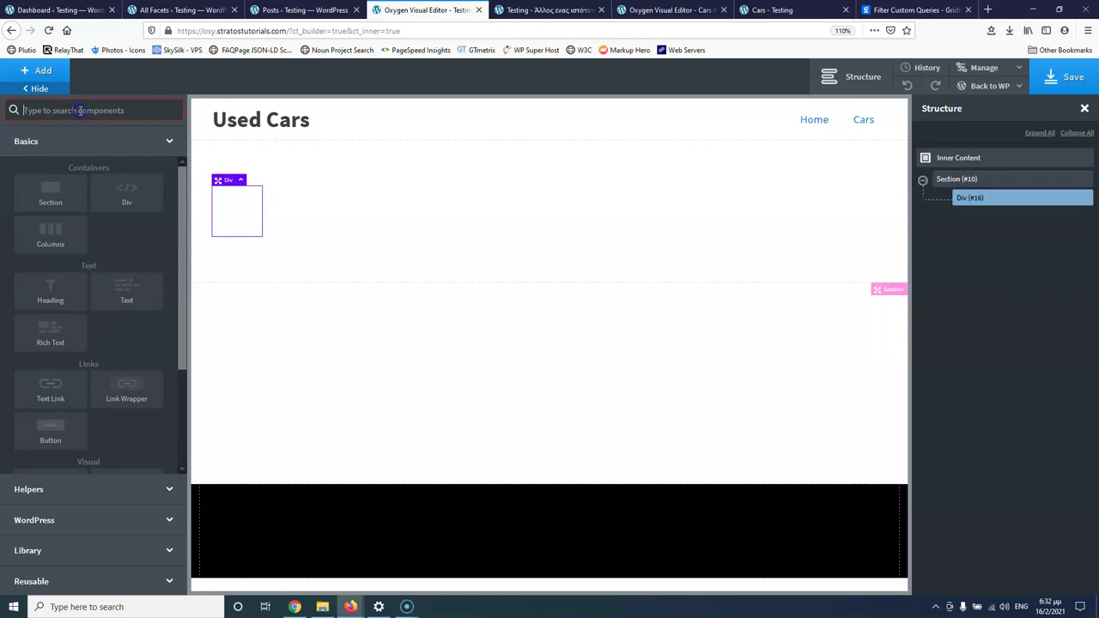
type("sh")
left_click(49, 153)
left_click(66, 221)
key("ctrl+v")
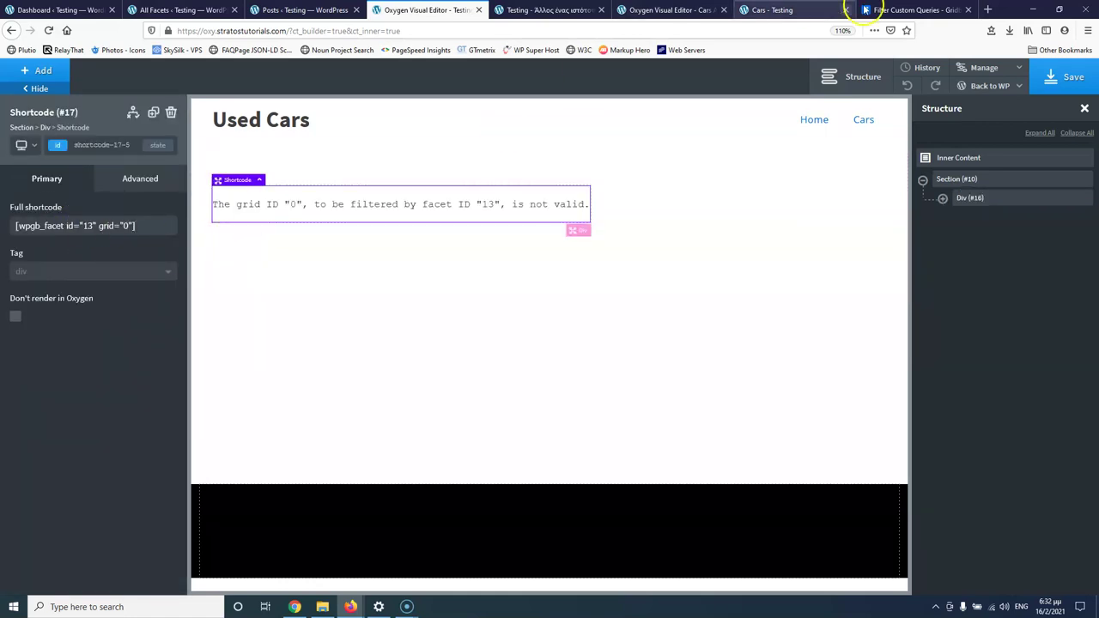
Copy wpgb-content from the Gridbuilder WP documentation, set it as the new Shortcode element's grid value and save the Home page
left_click(915, 10)
left_click(679, 288)
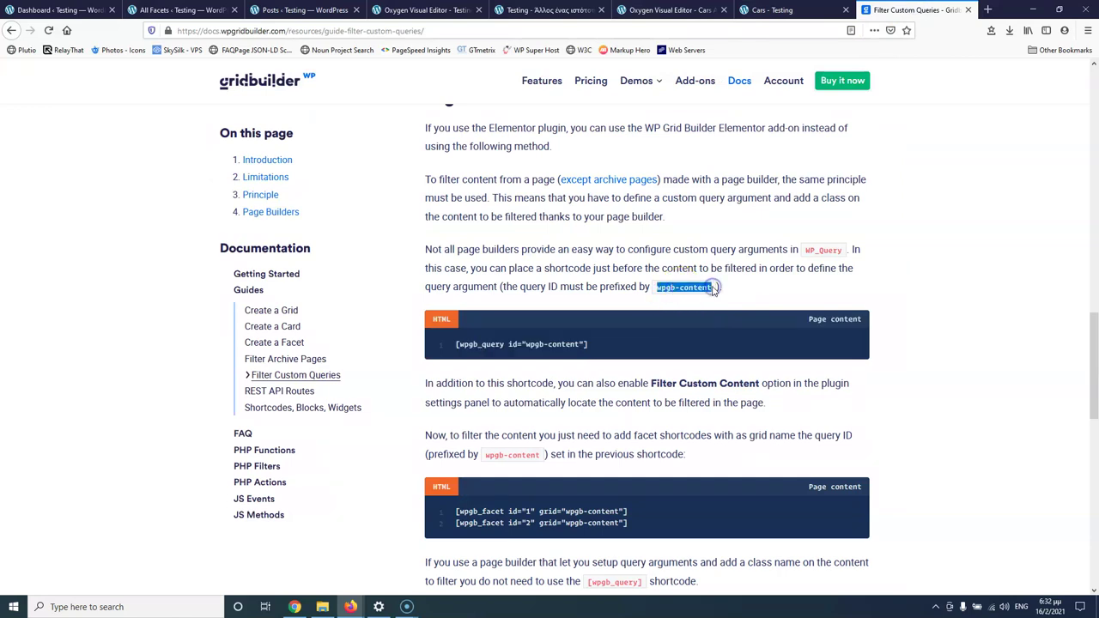
left_click(296, 10)
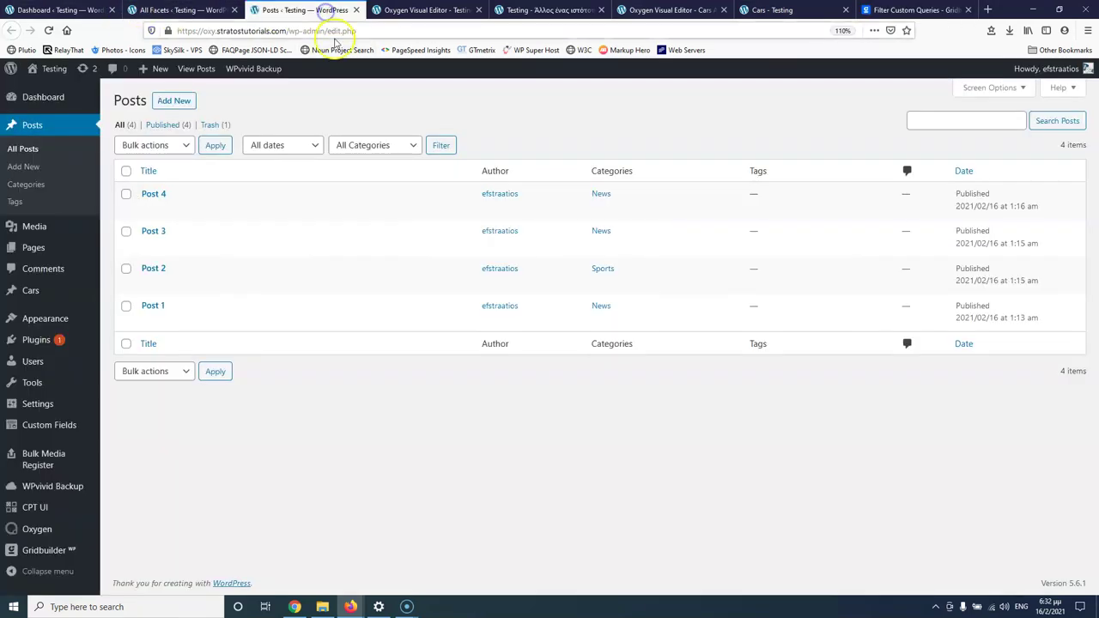
left_click(422, 10)
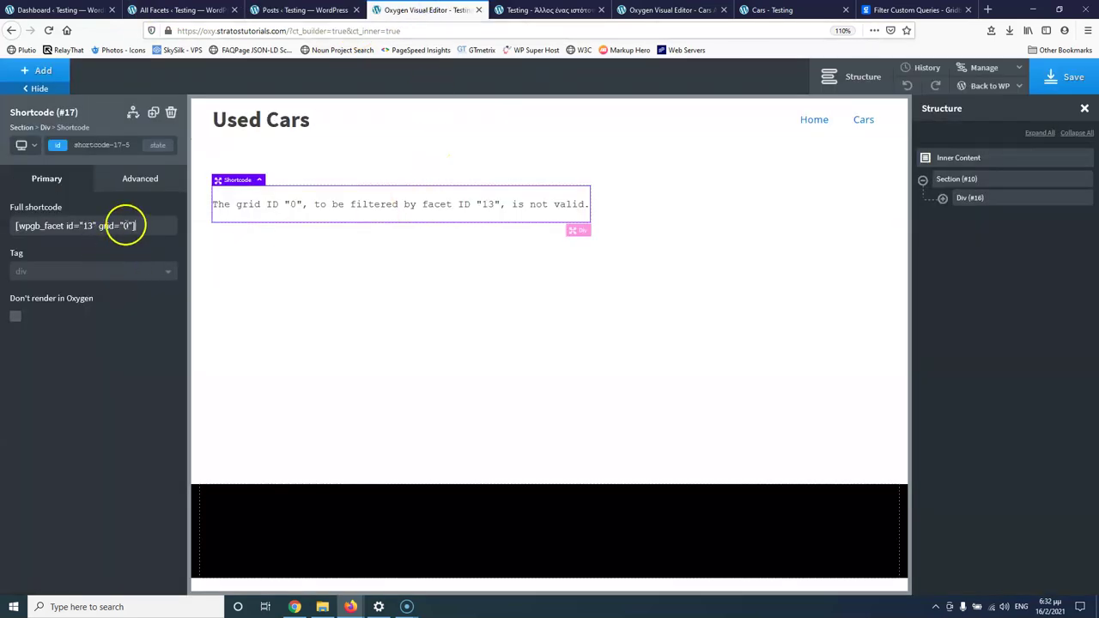
key("ctrl+v")
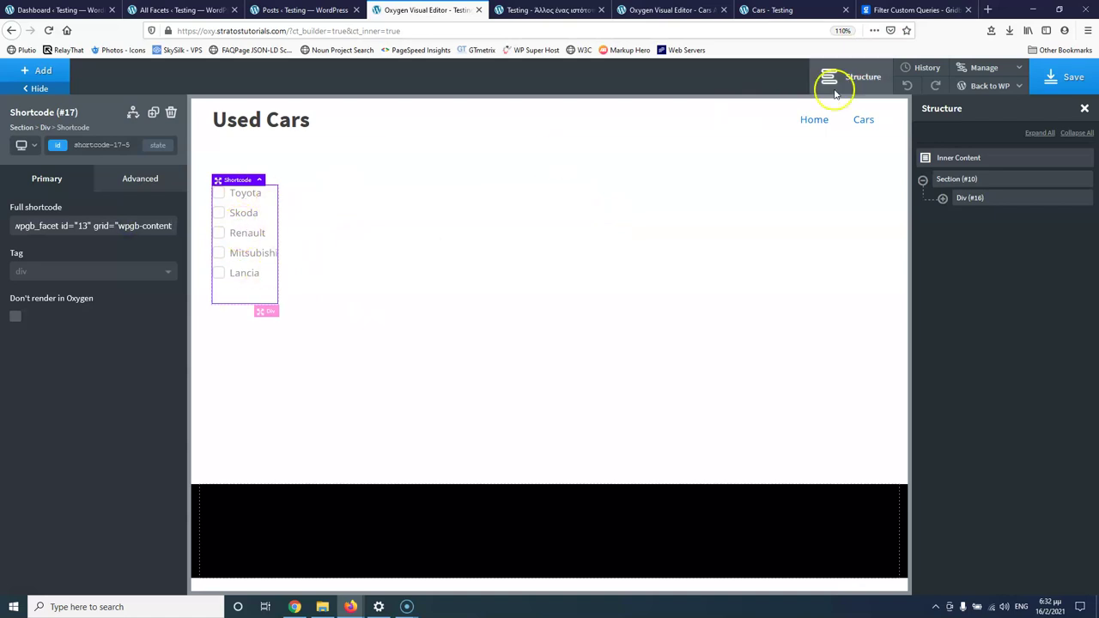
left_click(1073, 77)
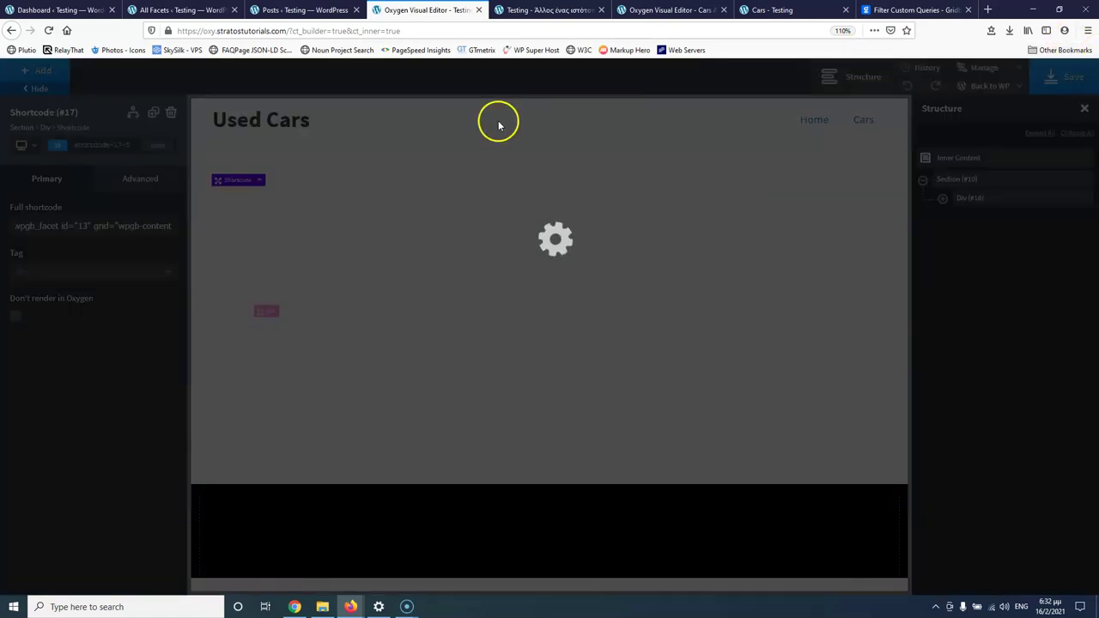
Reload the front-end Home page to check the makers facet, and review the grid value in its Shortcode element
left_click(547, 10)
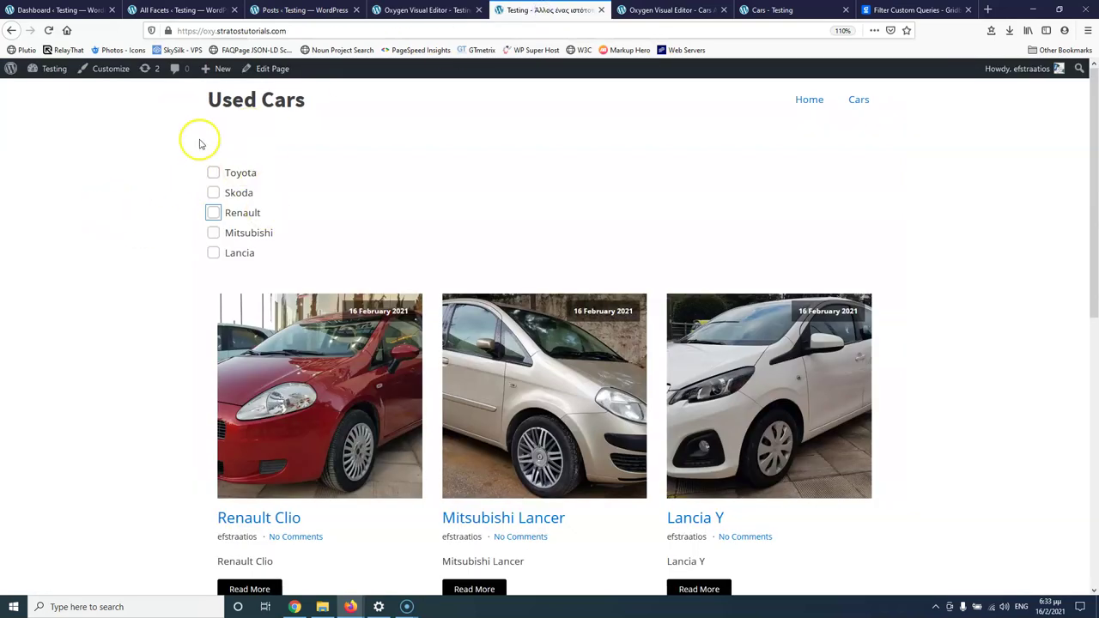
left_click(49, 30)
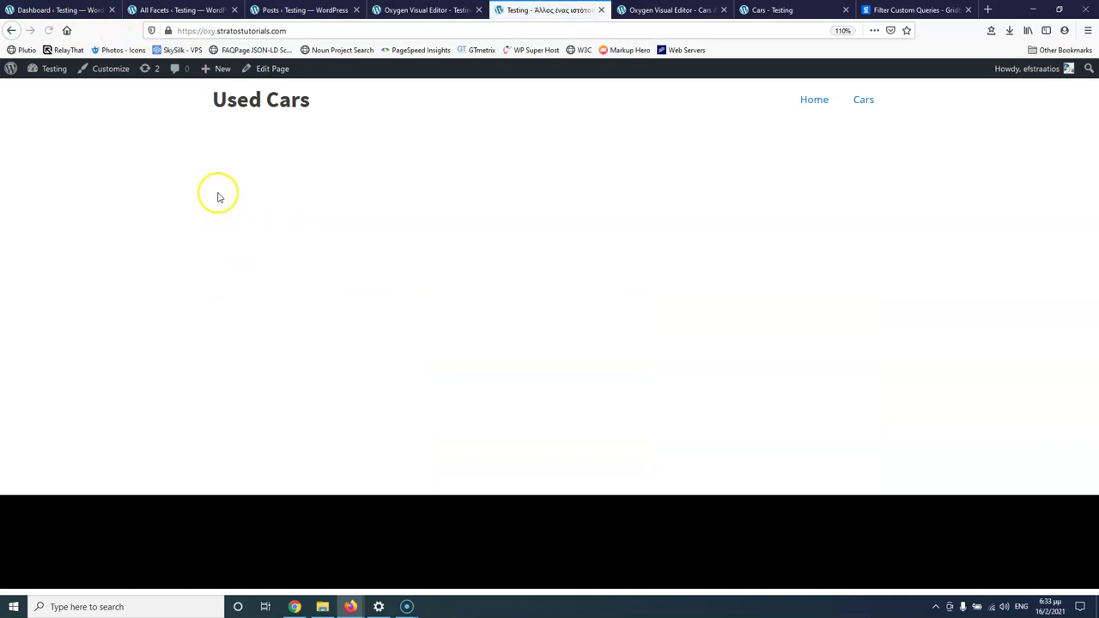
left_click(428, 9)
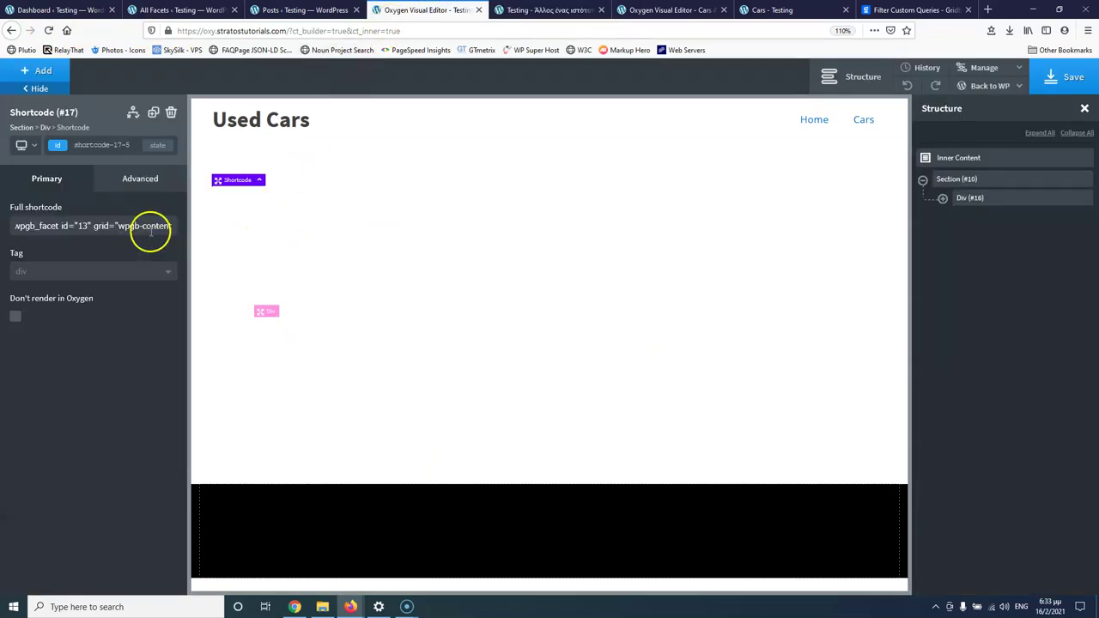
left_click_drag(122, 226, 314, 233)
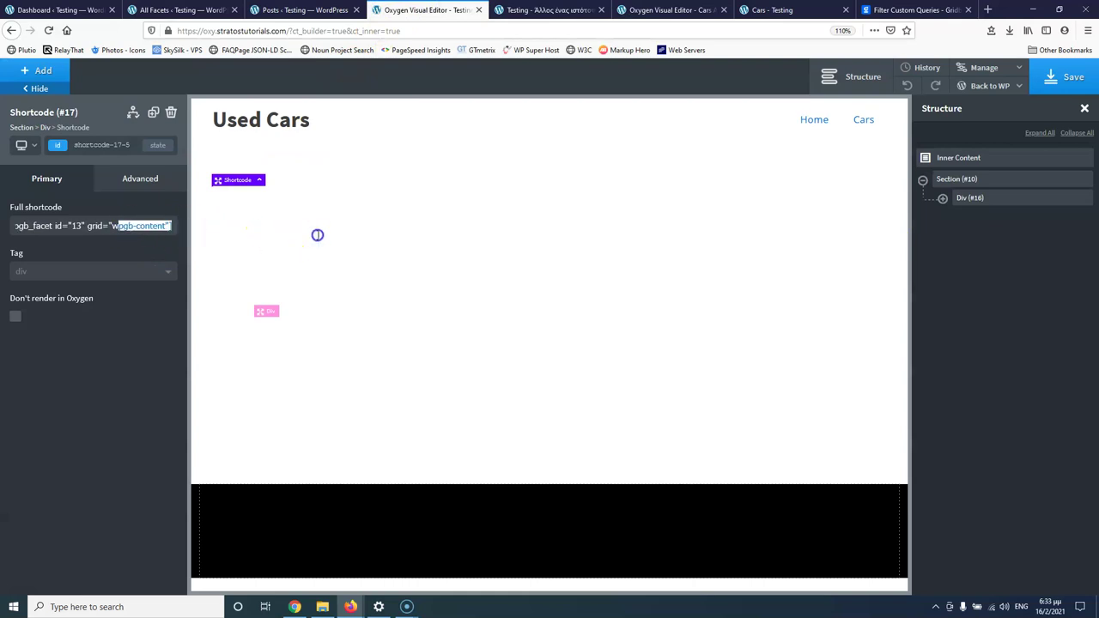
Inspect the full shortcode of the Makers Shortcode element in the Cars template for comparison
left_click(541, 9)
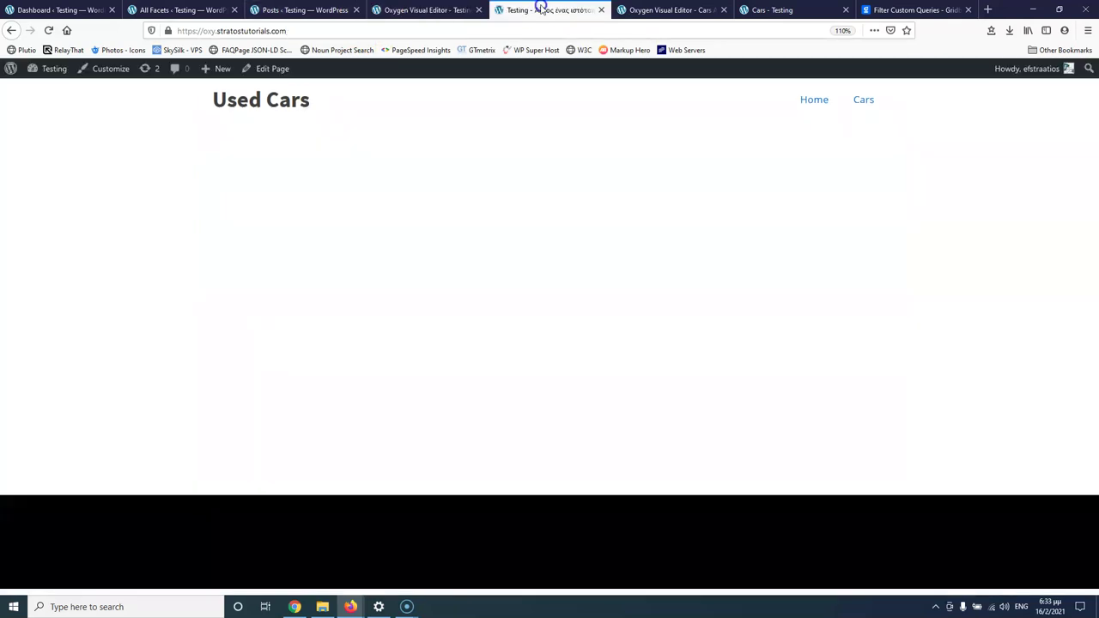
left_click(662, 9)
left_click(255, 213)
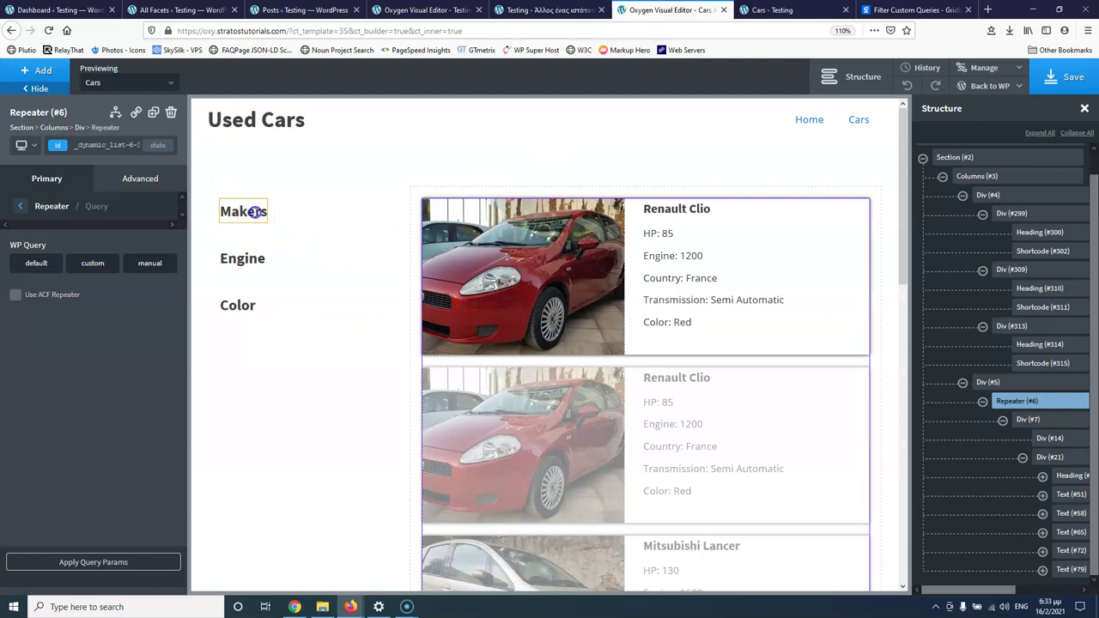
left_click(1039, 251)
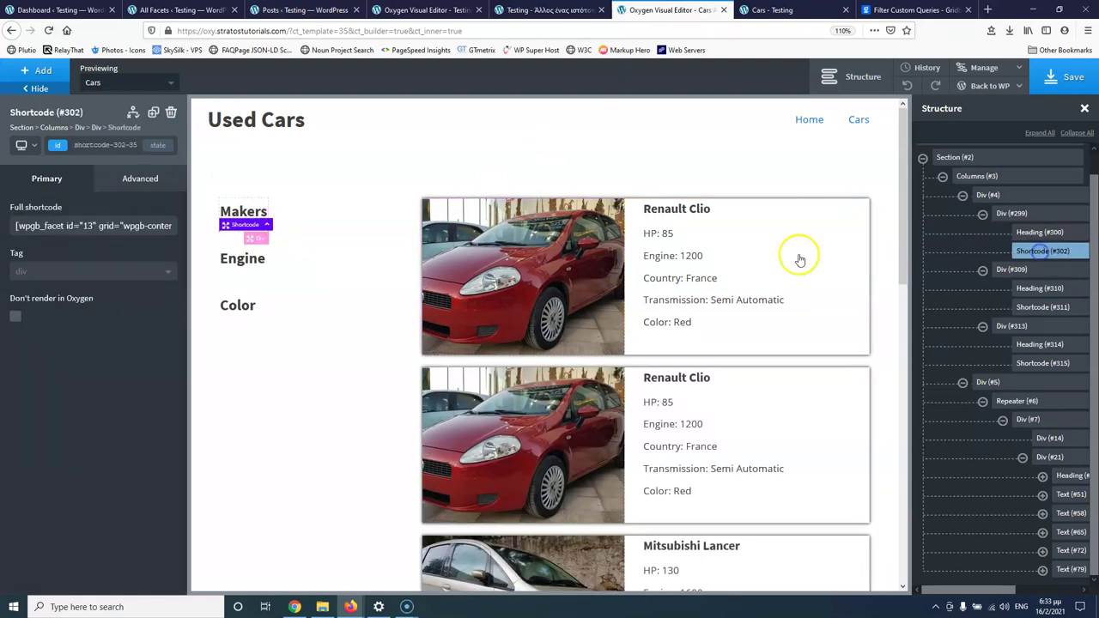
triple_click(151, 226)
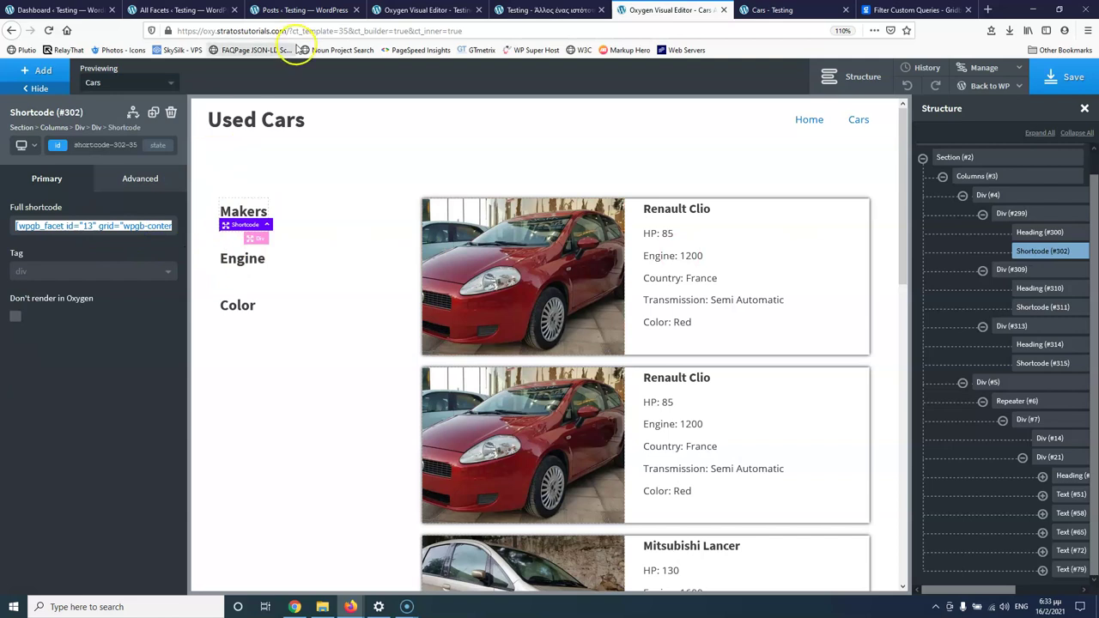
Save the Home page again in the Oxygen editor and reload its front end to check the makers facet
left_click(334, 10)
left_click(424, 9)
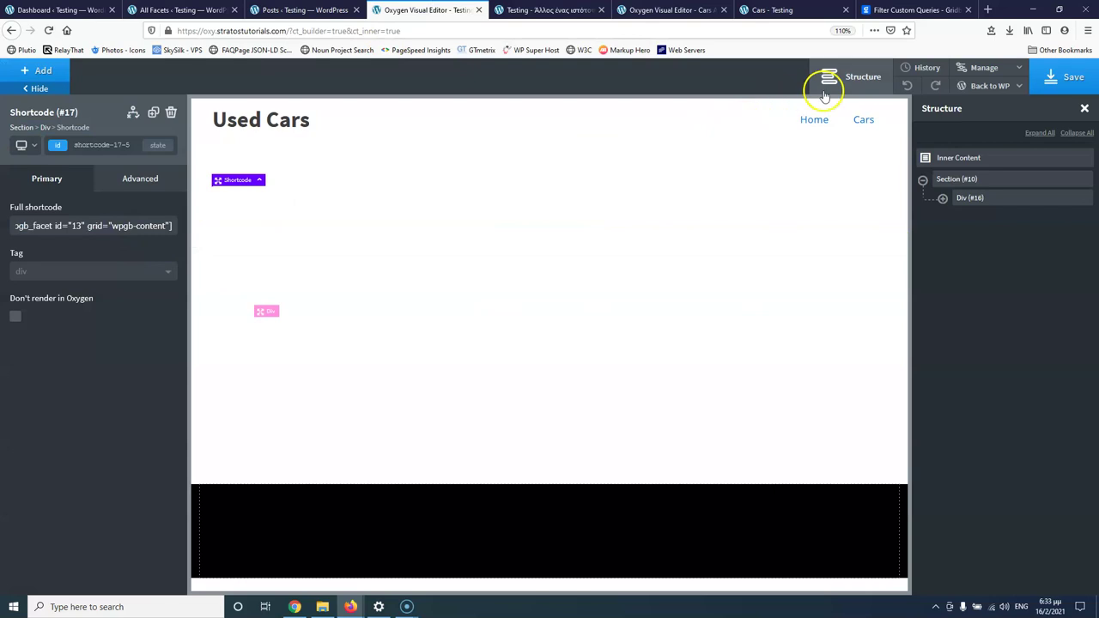
left_click(1059, 78)
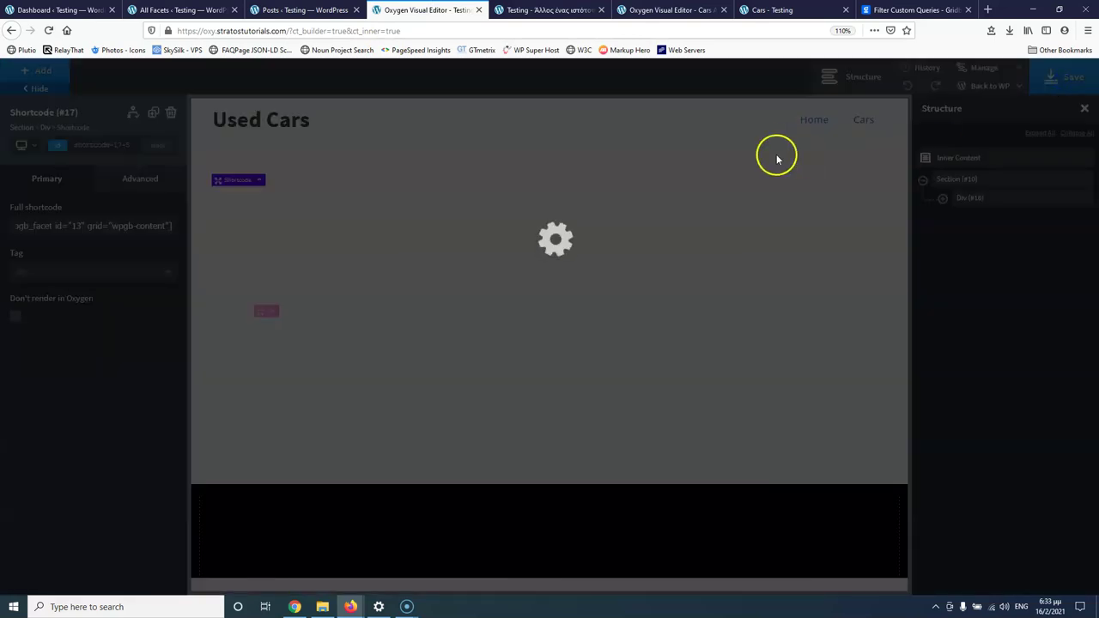
left_click(562, 9)
left_click(47, 31)
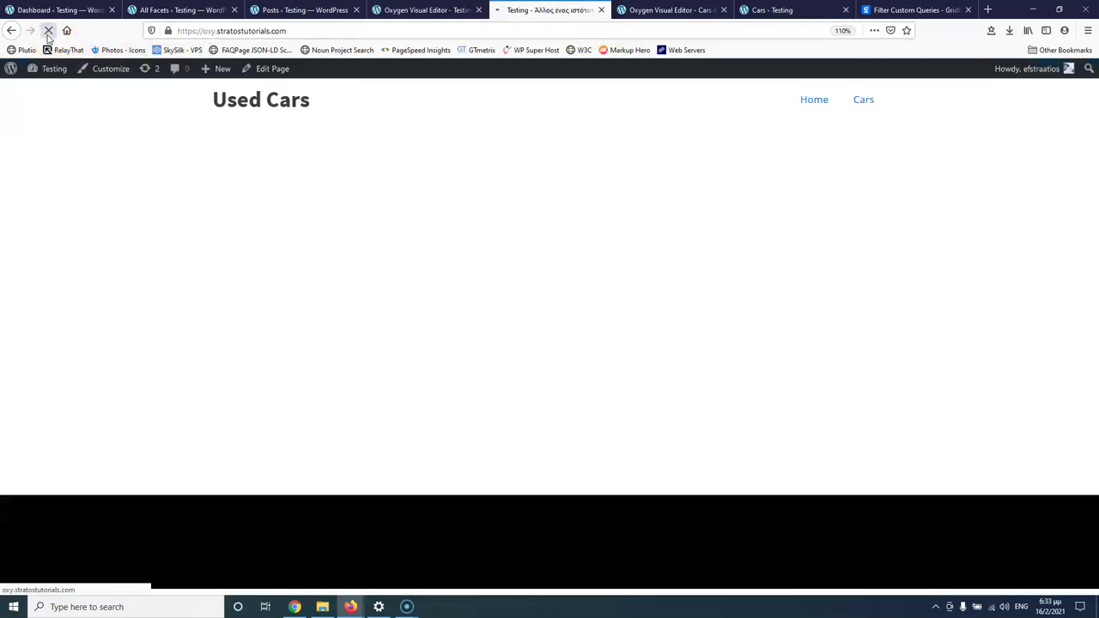
left_click(48, 31)
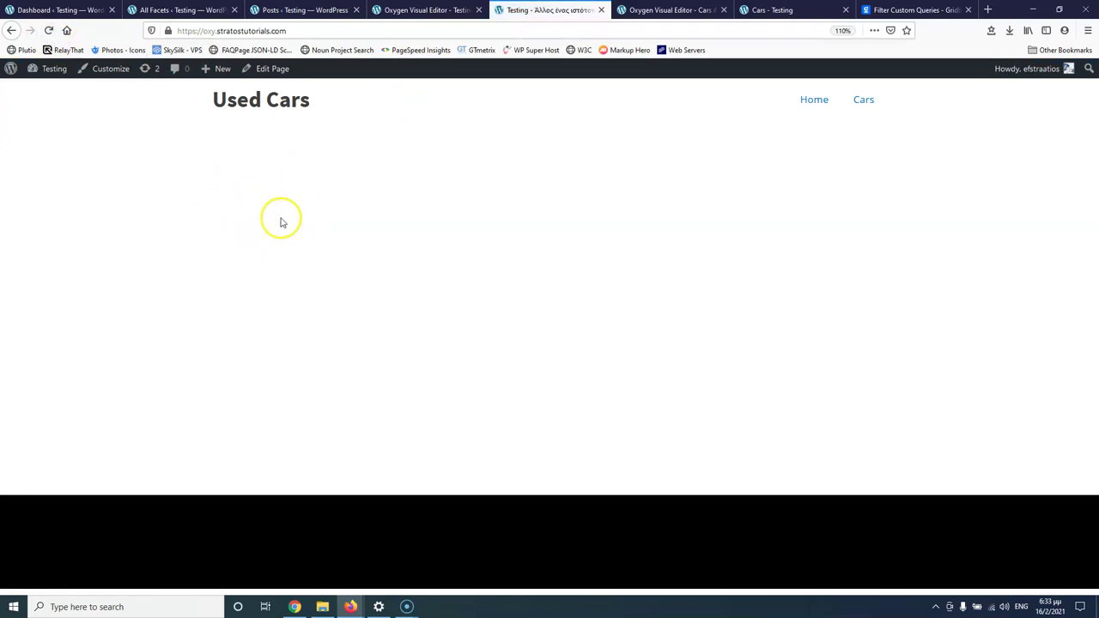
Try wpgb as the makers Shortcode element's grid value, save the Home page and reload its front end
left_click(402, 10)
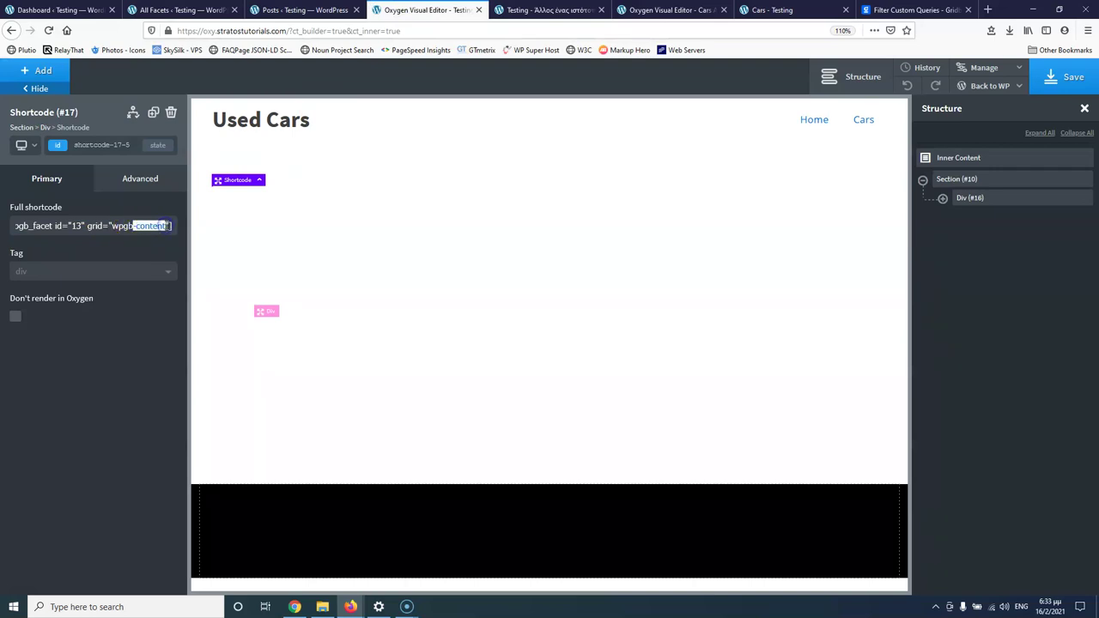
key("BackSpace")
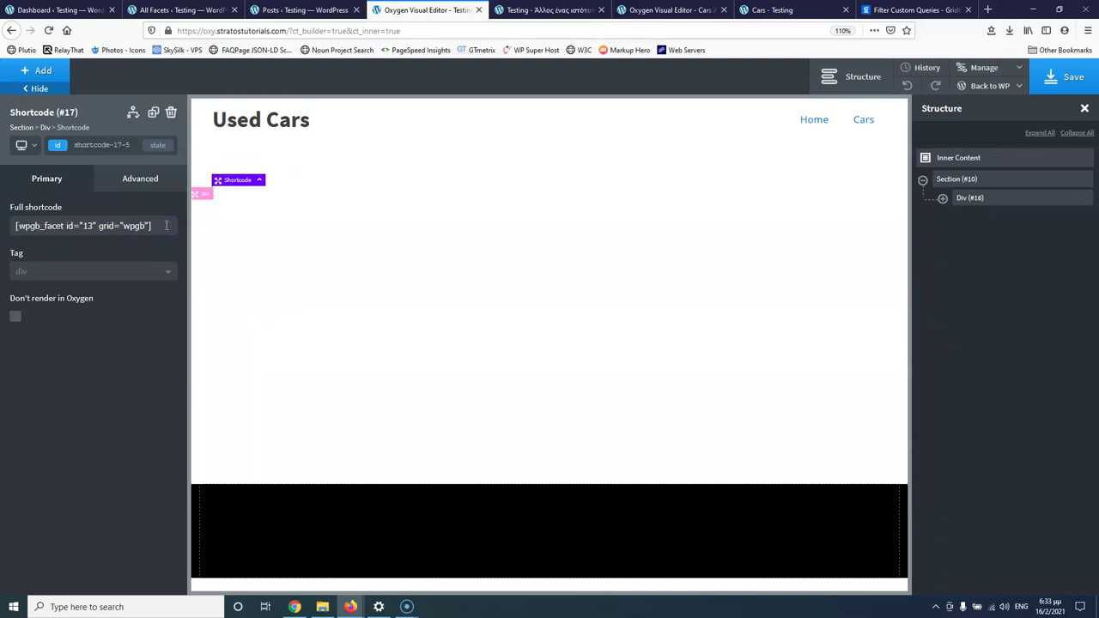
left_click(1076, 80)
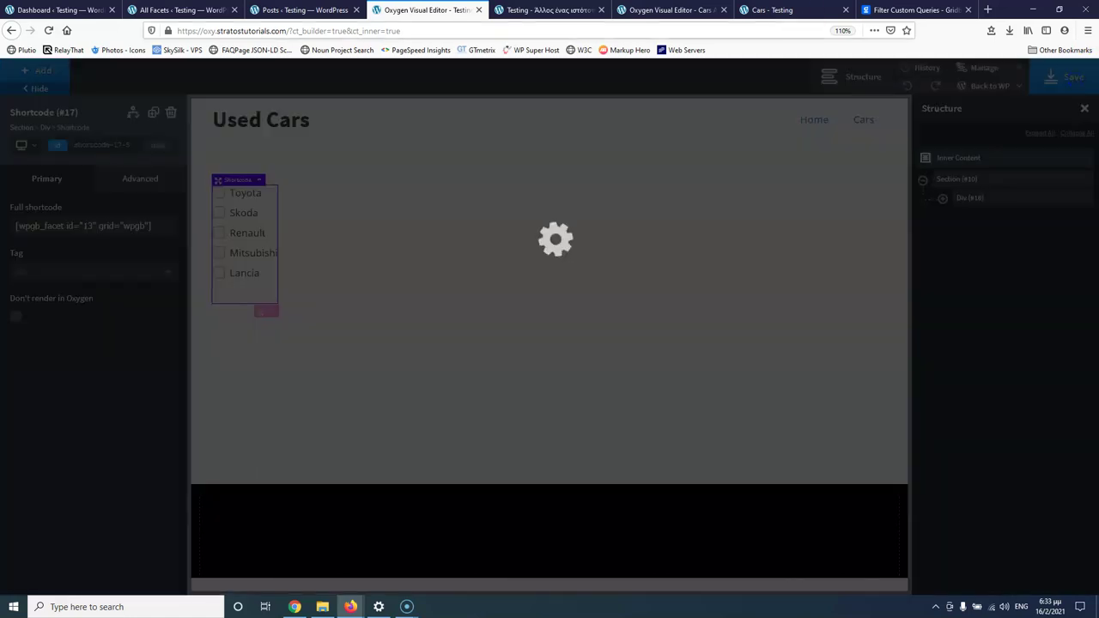
left_click(549, 11)
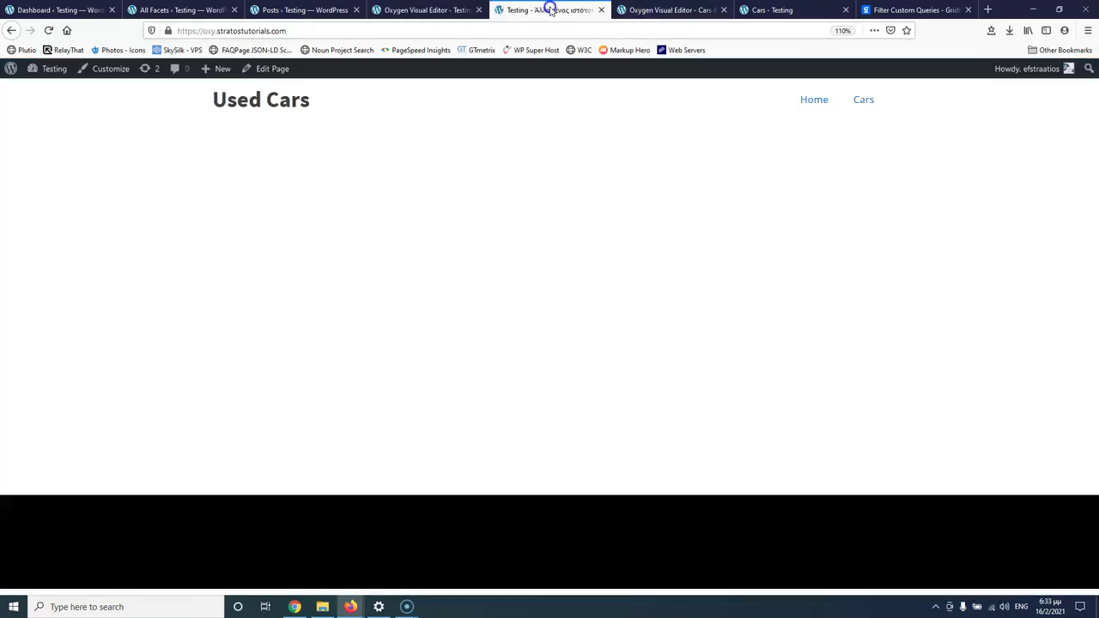
left_click(48, 30)
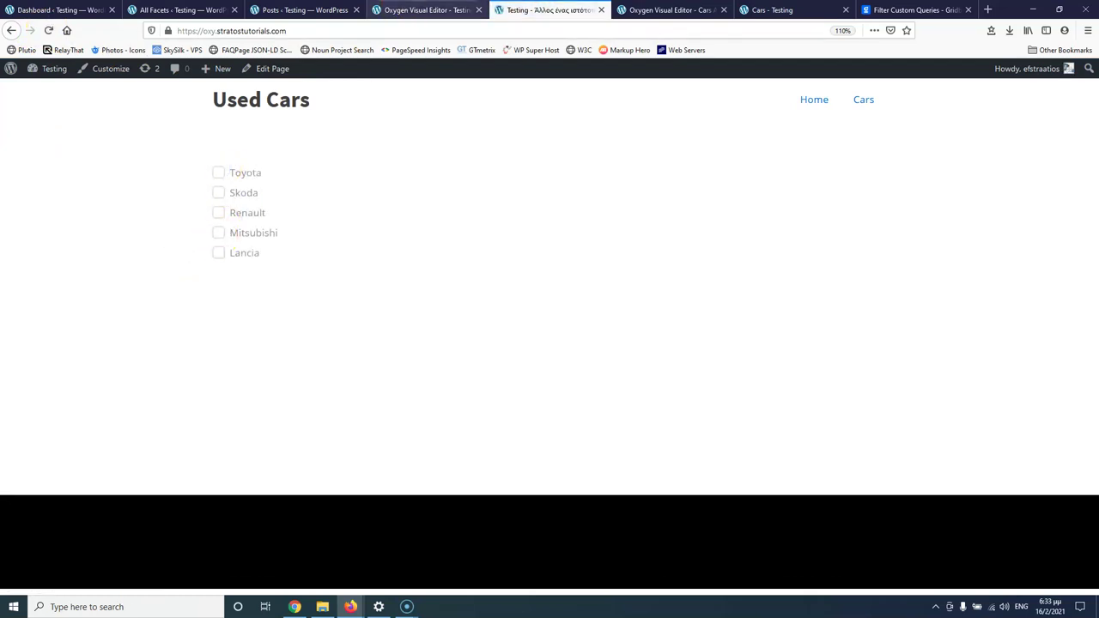
Restore the makers Shortcode element's grid value to wpgb-content and save the Home page
left_click(425, 10)
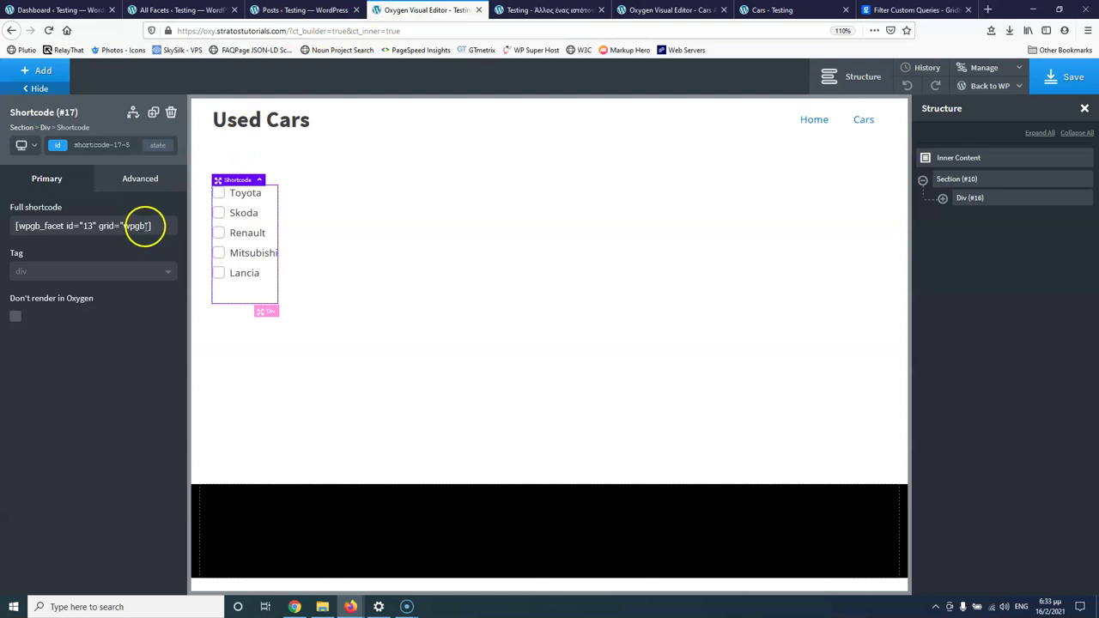
type("-content")
left_click(1065, 76)
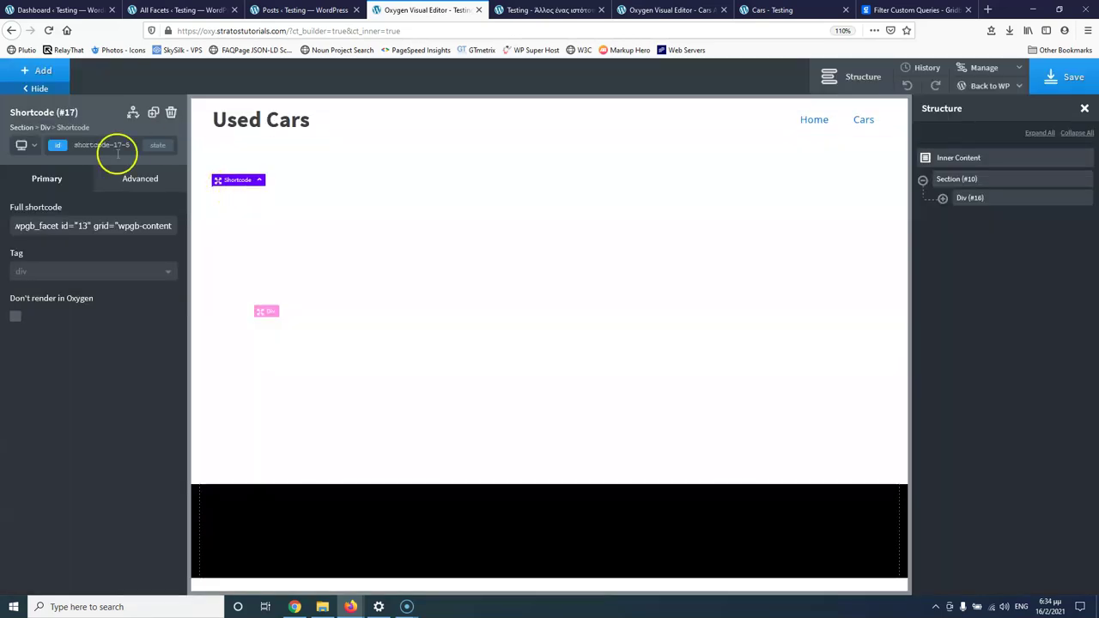
left_click_drag(150, 226, 191, 225)
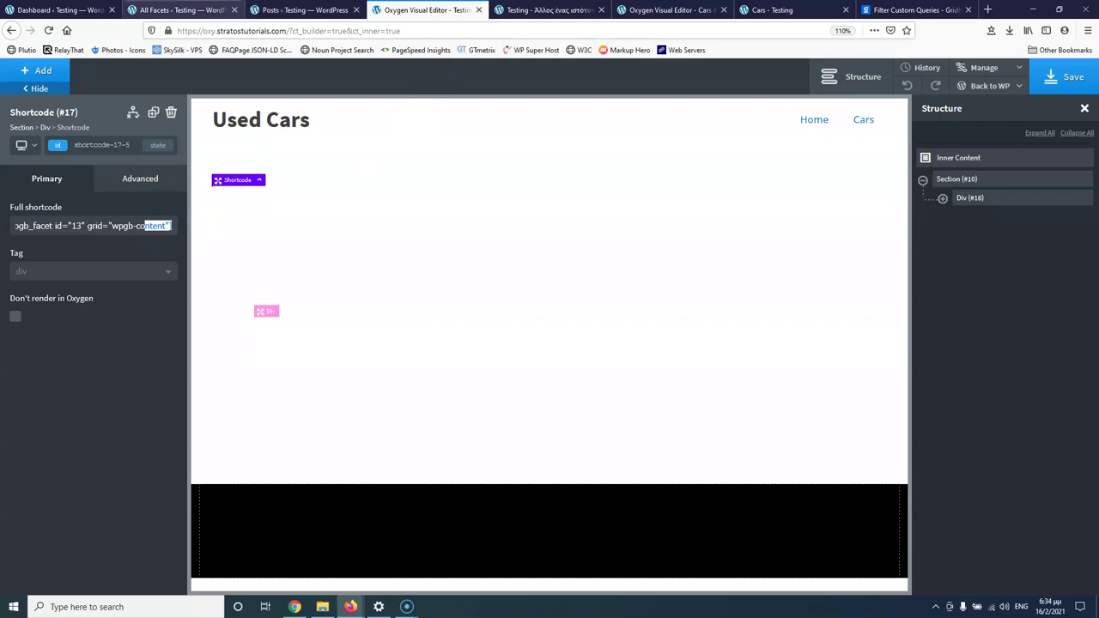
Create a new Gridbuilder WP facet and name it Button
left_click(183, 11)
left_click(961, 210)
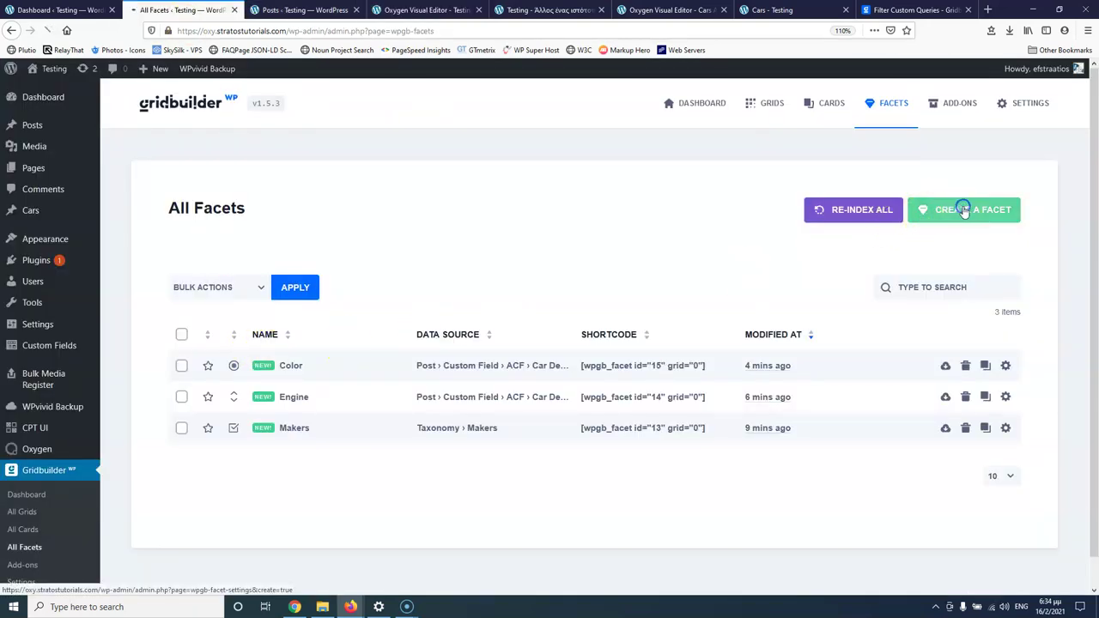
left_click(508, 297)
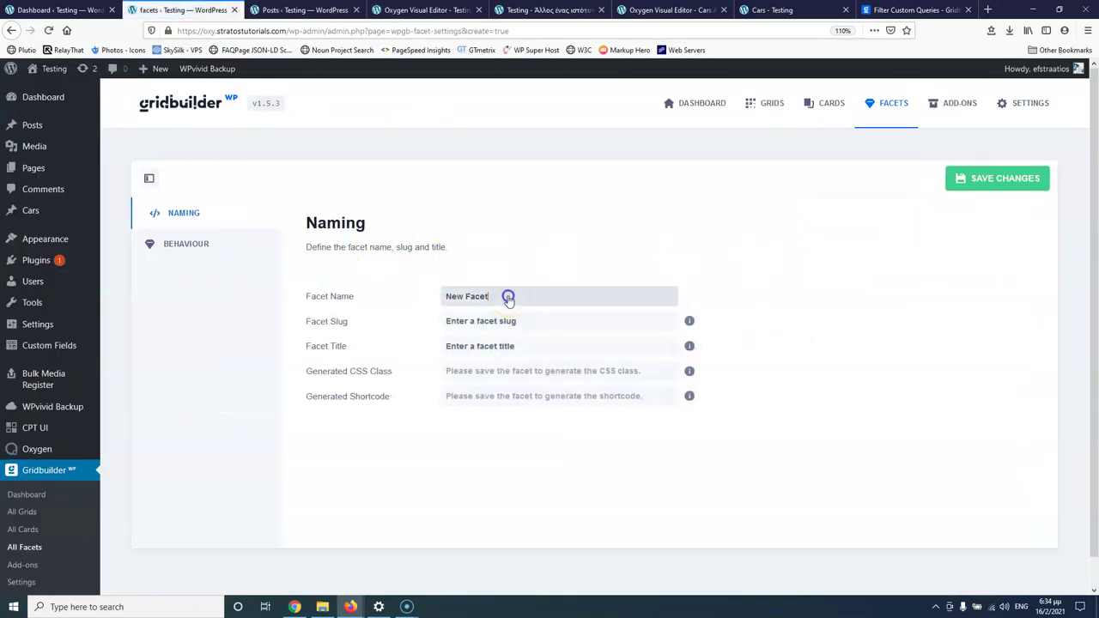
type("Butto")
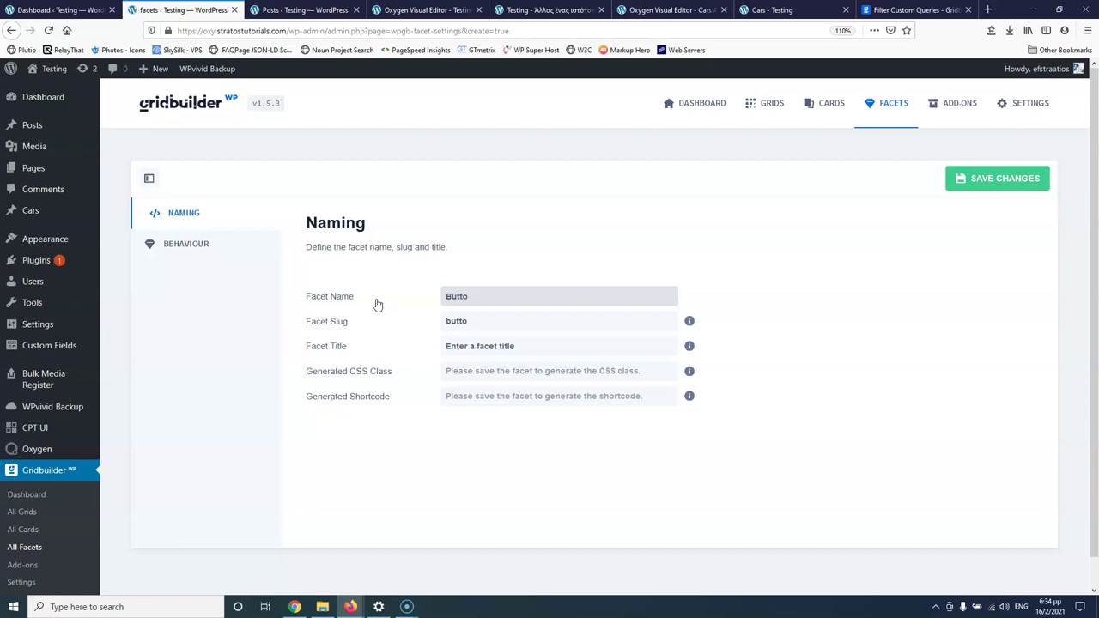
key("Tab")
key("Tab")
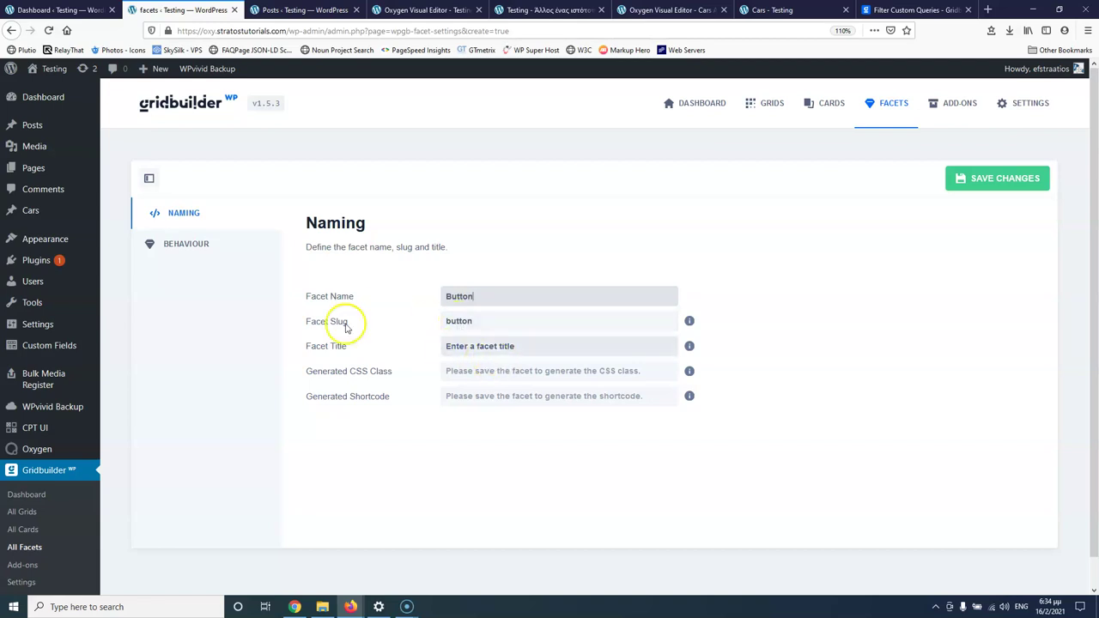
Set the Button facet's action to Apply and its button label to Search
left_click(196, 248)
left_click(552, 343)
scroll(550, 358, "down", 1)
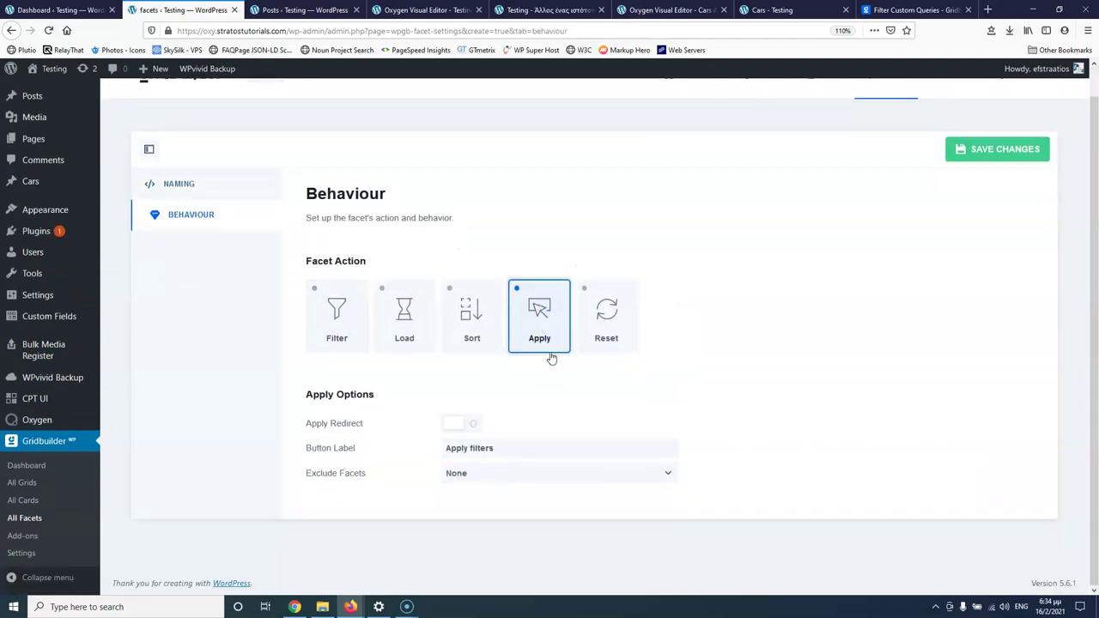
left_click_drag(498, 451, 379, 451)
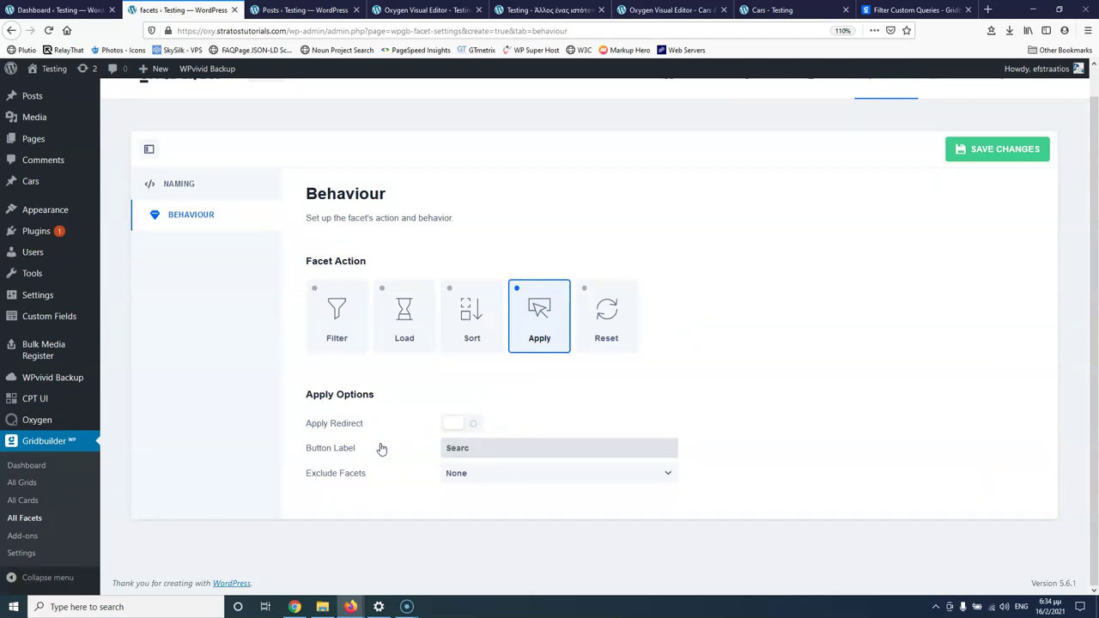
Enable Apply Redirect for the Button facet with the redirect URL /used-cars/ and save the facet
left_click(471, 423)
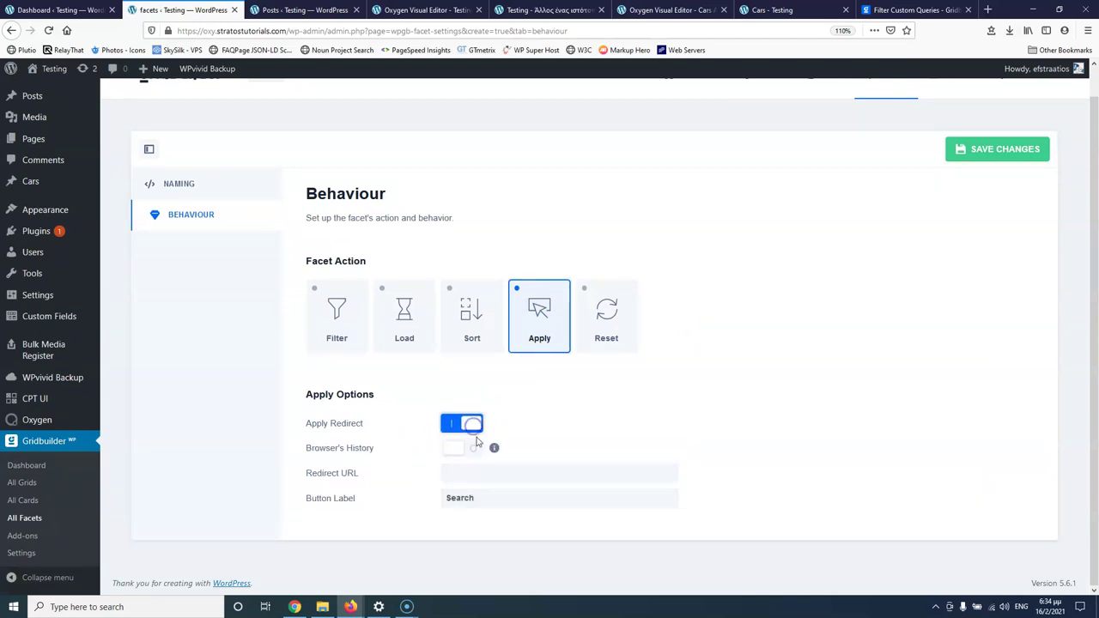
left_click(476, 472)
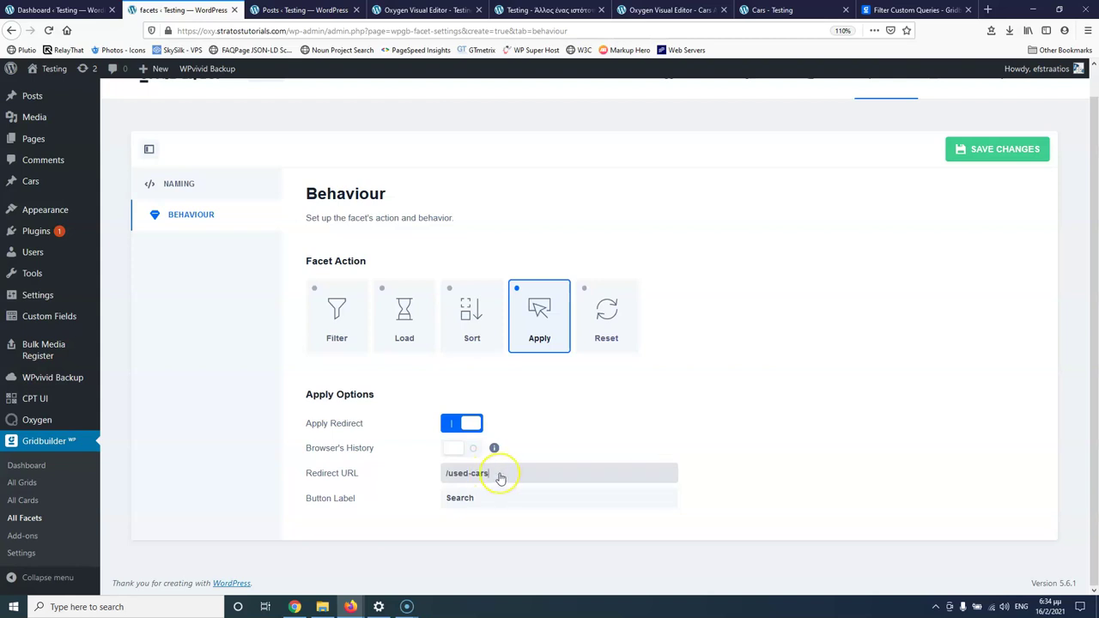
left_click(1015, 149)
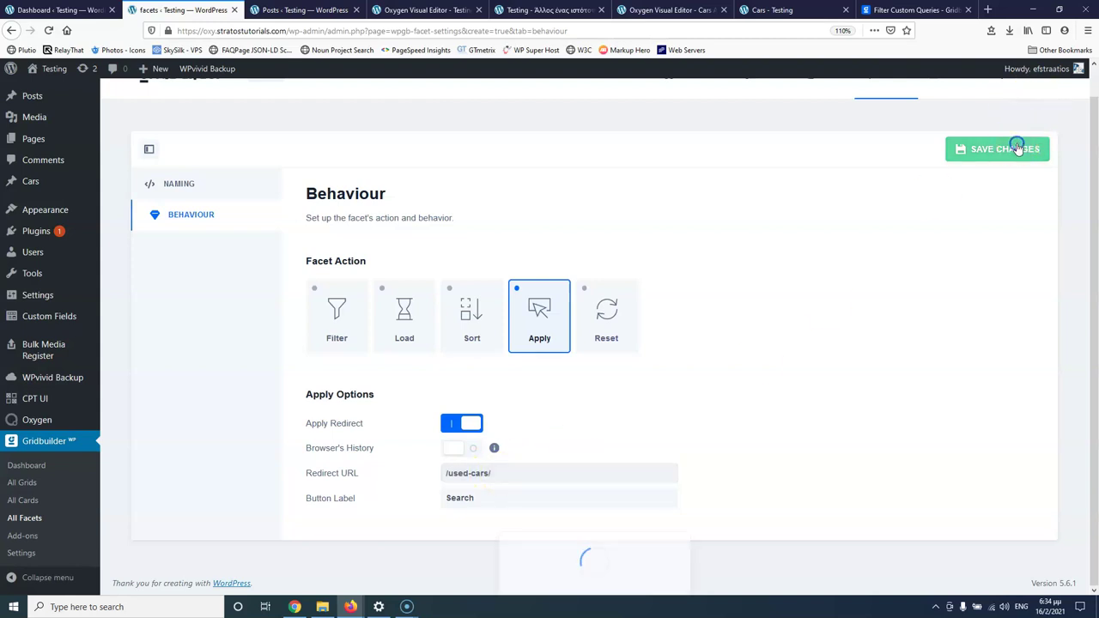
Duplicate the makers Shortcode element on the Home page, set the copy's facet id to 16, and save the page
left_click(182, 185)
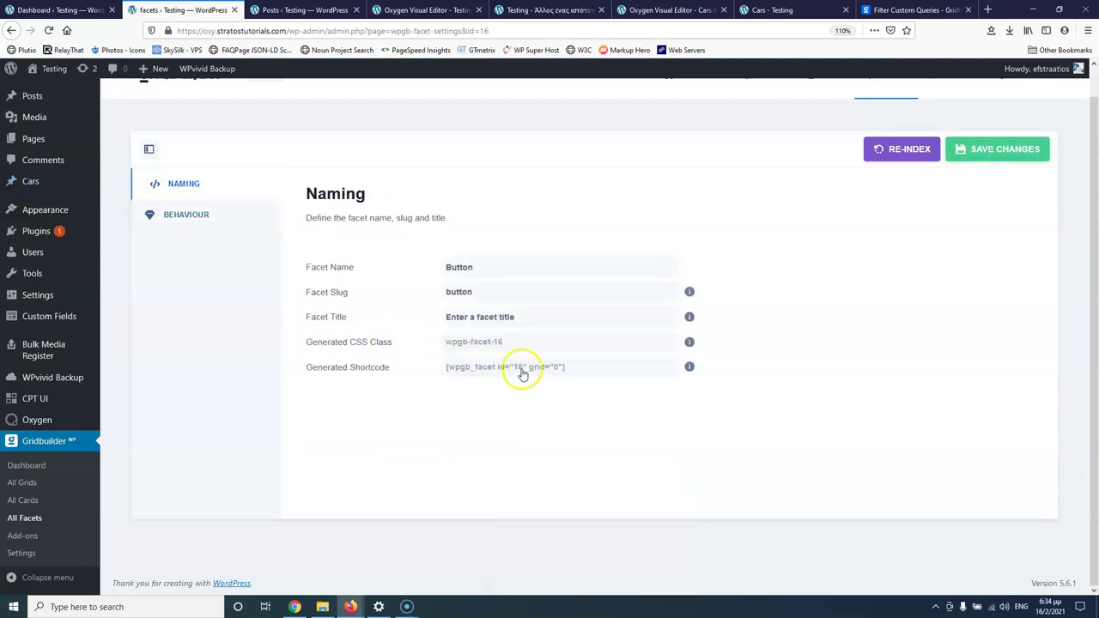
left_click(282, 9)
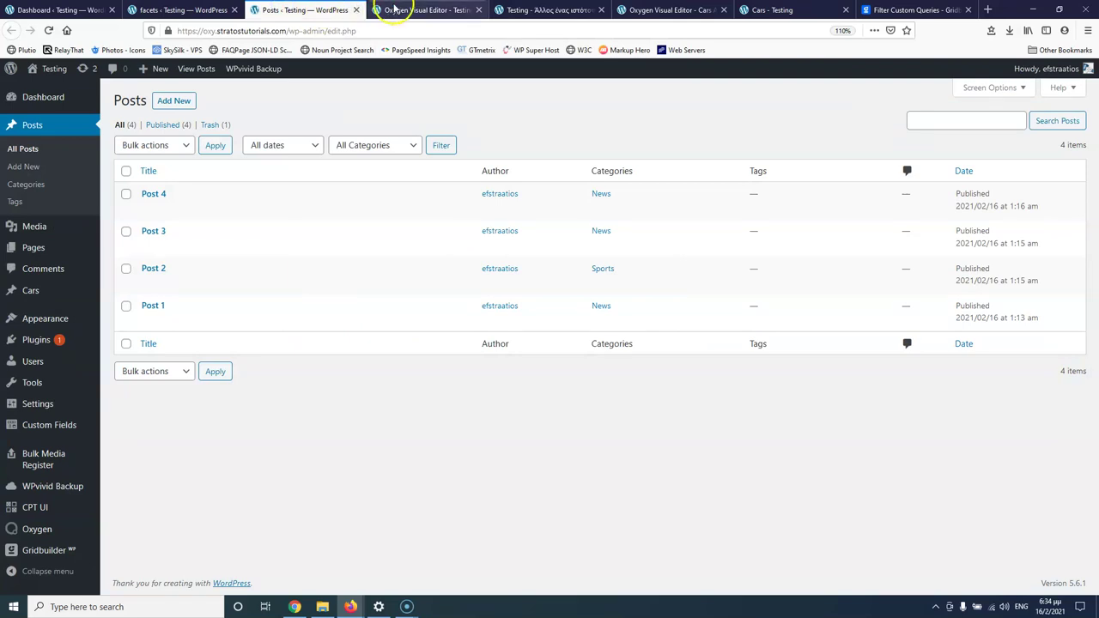
left_click(413, 7)
left_click(153, 112)
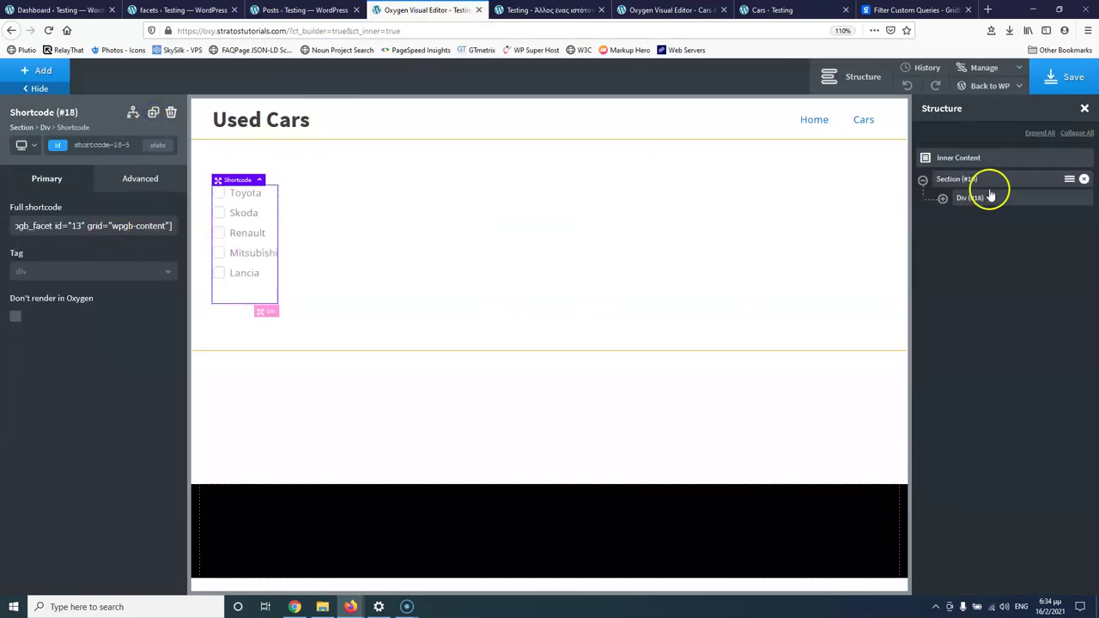
left_click(943, 200)
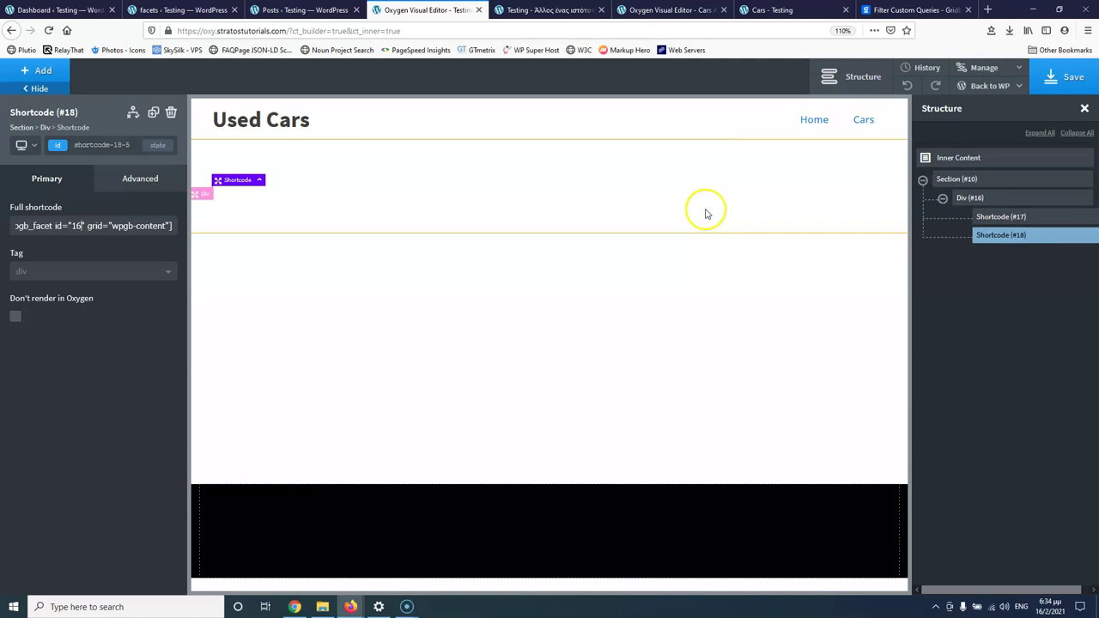
left_click(1056, 89)
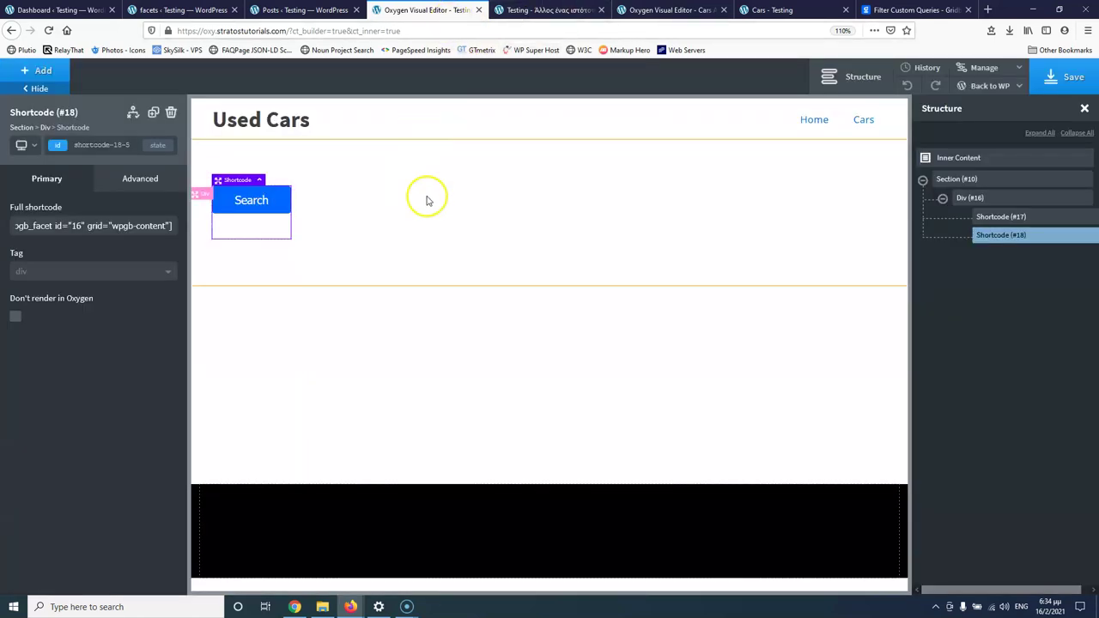
Stack the Div's child elements horizontally with middle and center alignment, then save the Home page and reload its front end
left_click(1014, 198)
left_click(129, 236)
left_click(89, 375)
left_click(83, 477)
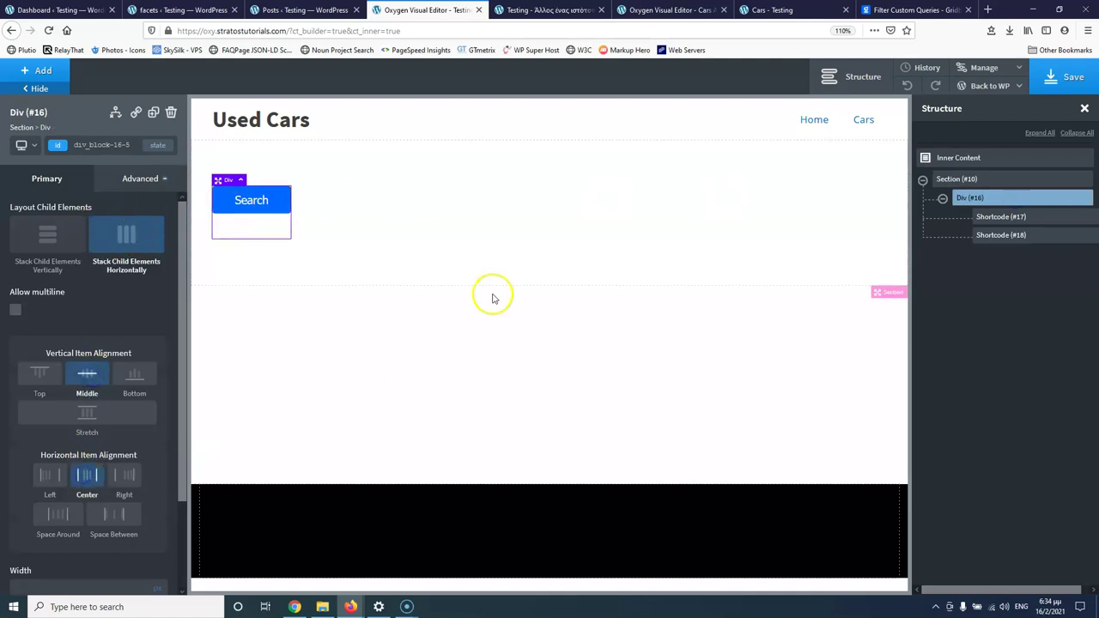
left_click(1063, 77)
key("ctrl+Tab")
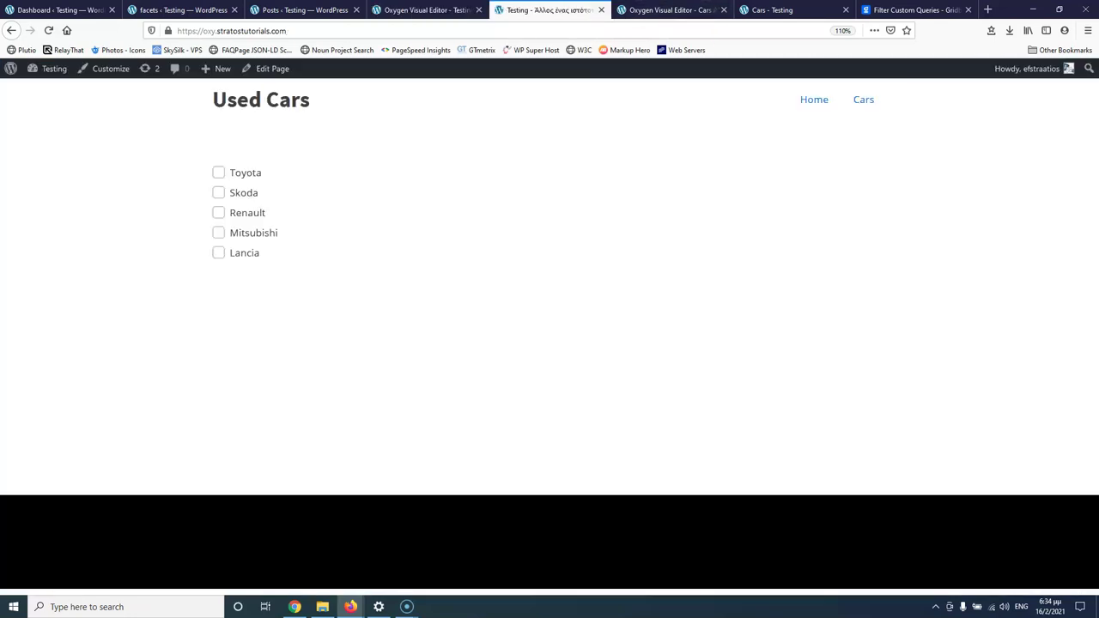
left_click(49, 31)
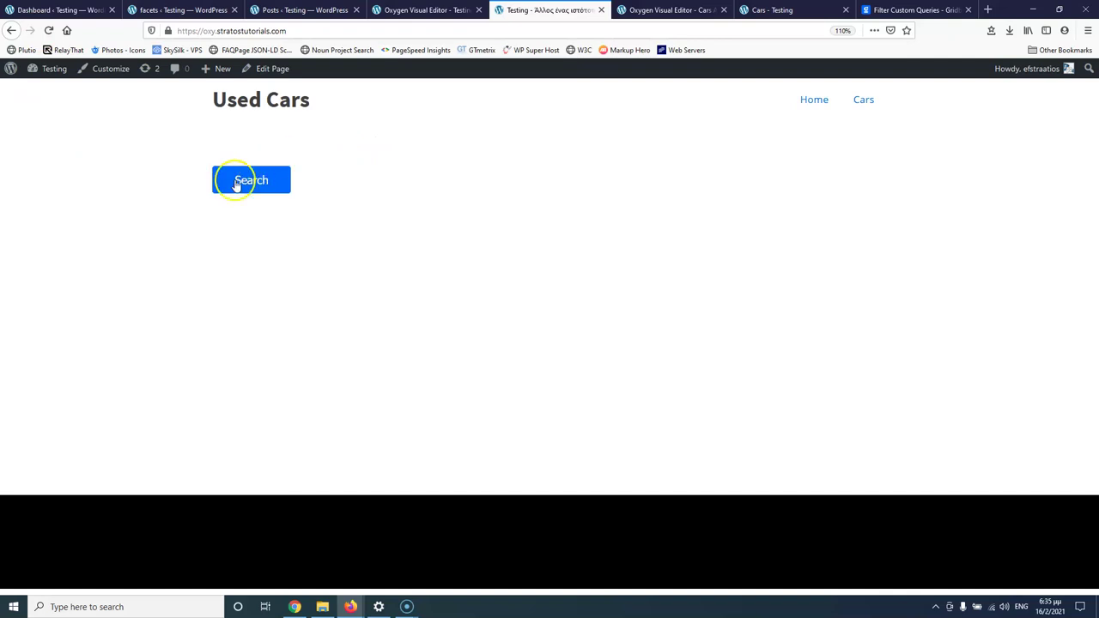
left_click(290, 6)
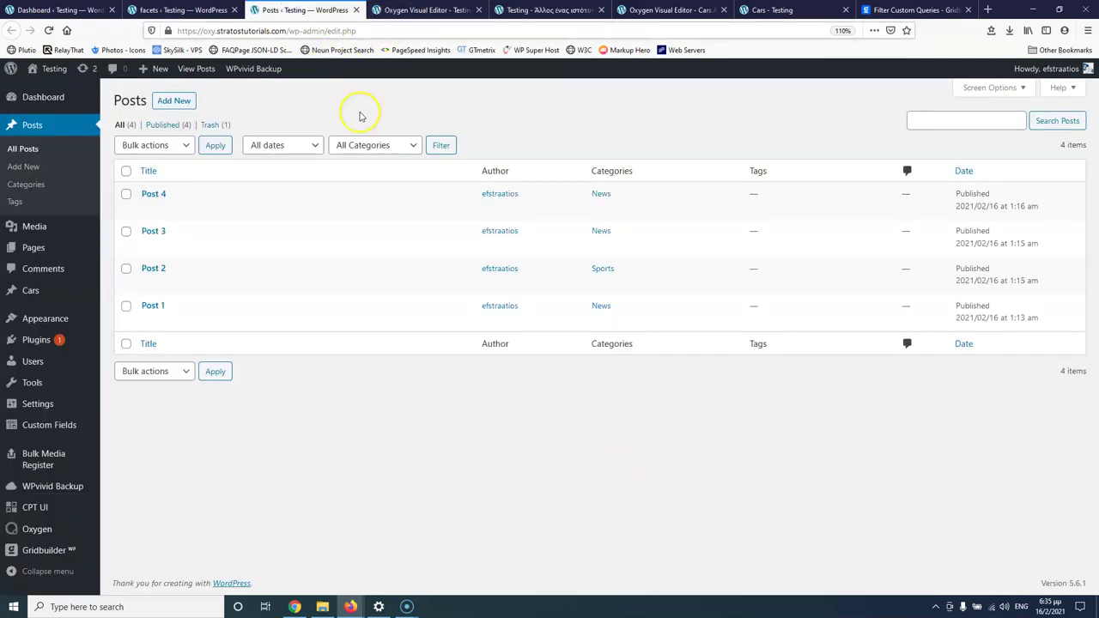
left_click(530, 8)
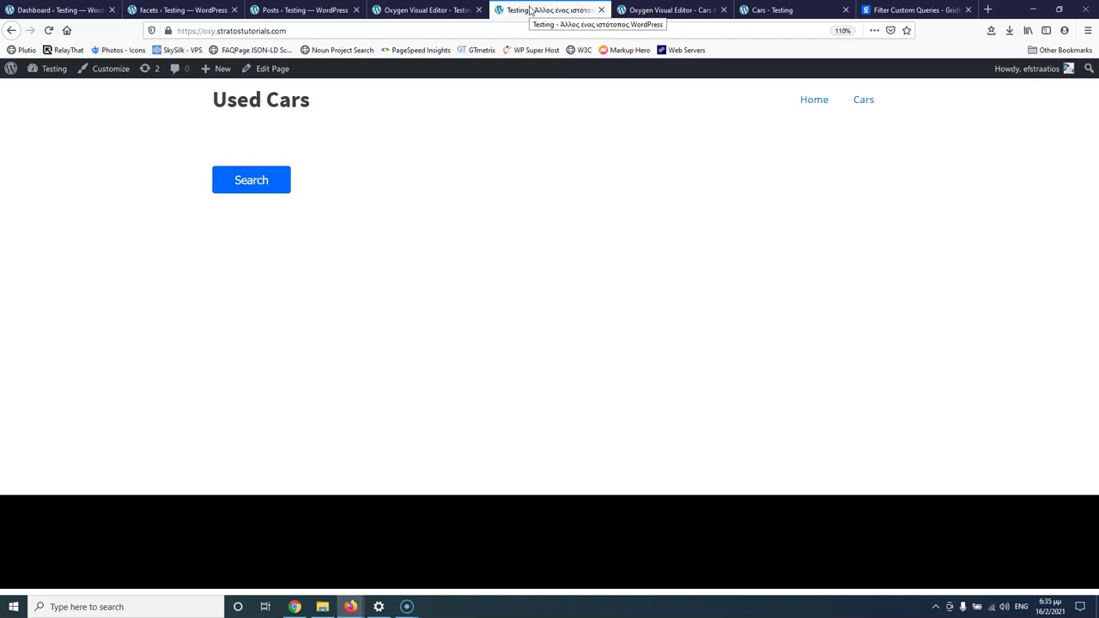
left_click(429, 10)
left_click(296, 10)
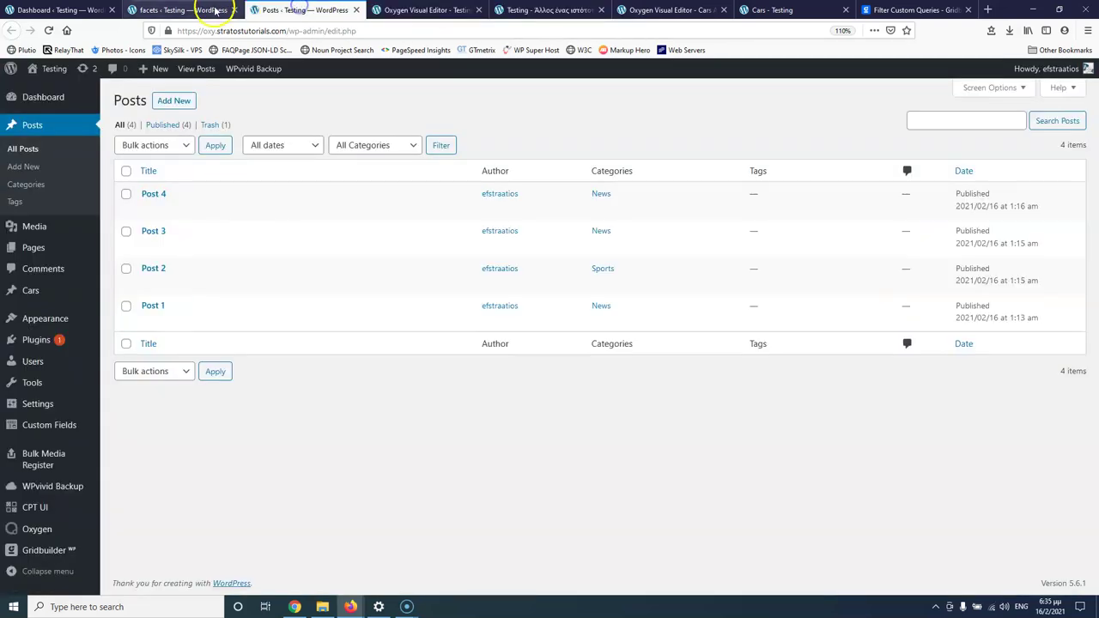
Create a new Gridbuilder WP grid and name it Used cars
left_click(180, 11)
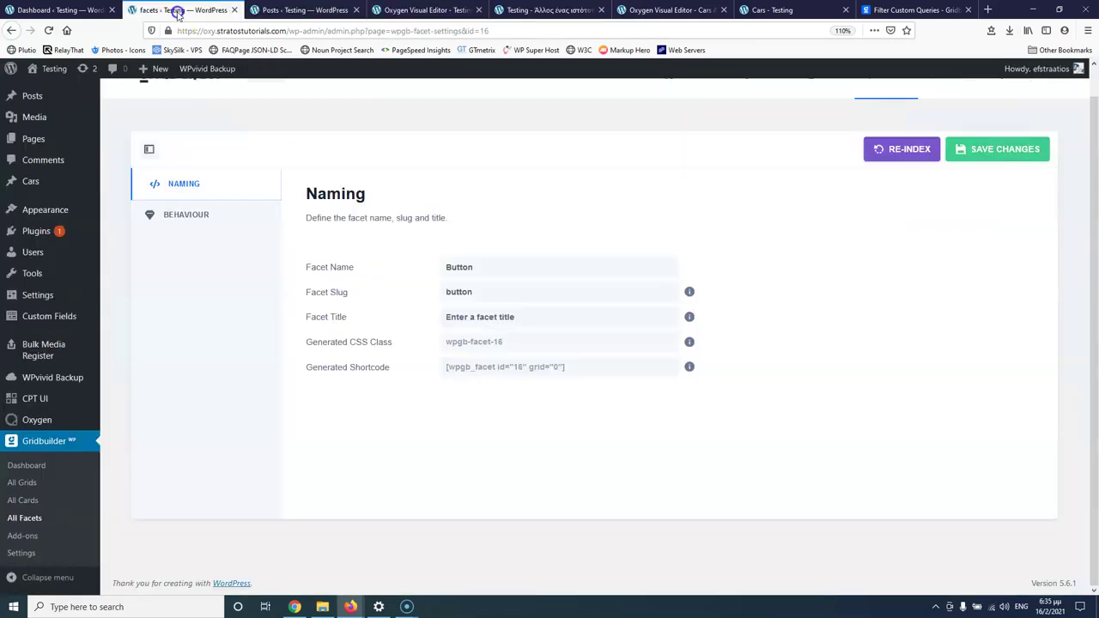
left_click(23, 484)
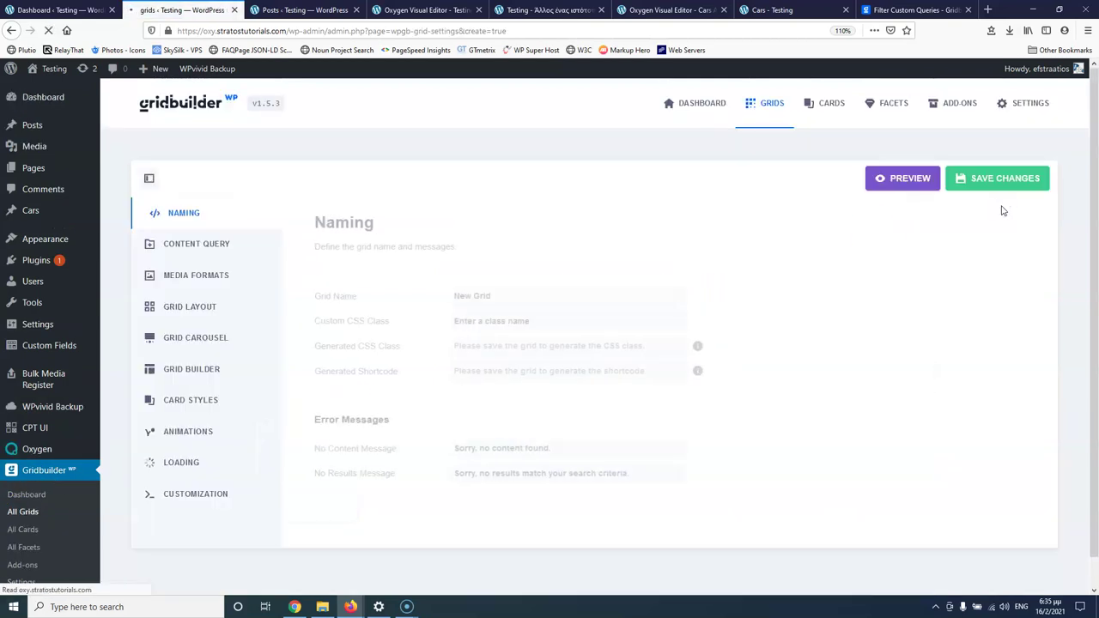
left_click(475, 298)
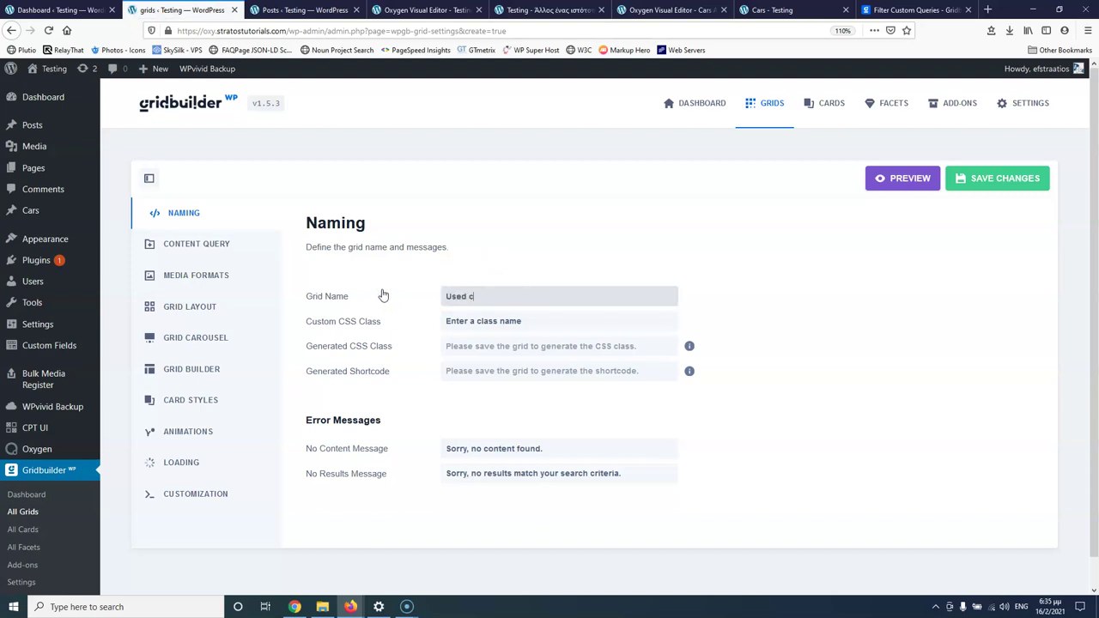
type("Used cars")
left_click(487, 306)
Replace Posts with Cars as the post type in the Used cars grid's content query
left_click(206, 246)
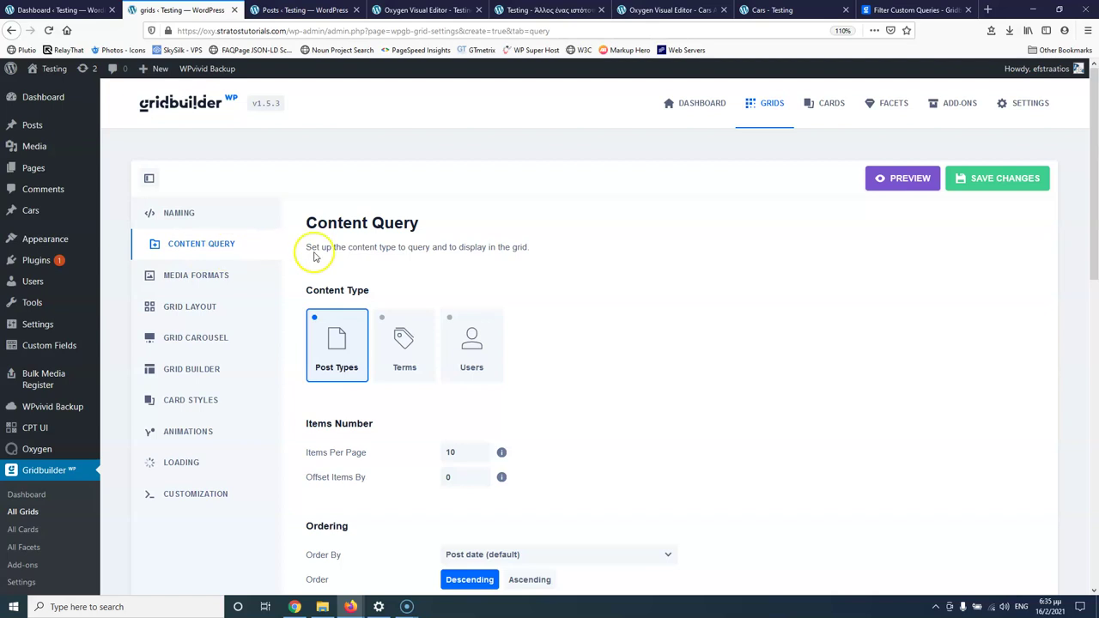
scroll(532, 265, "down", 3)
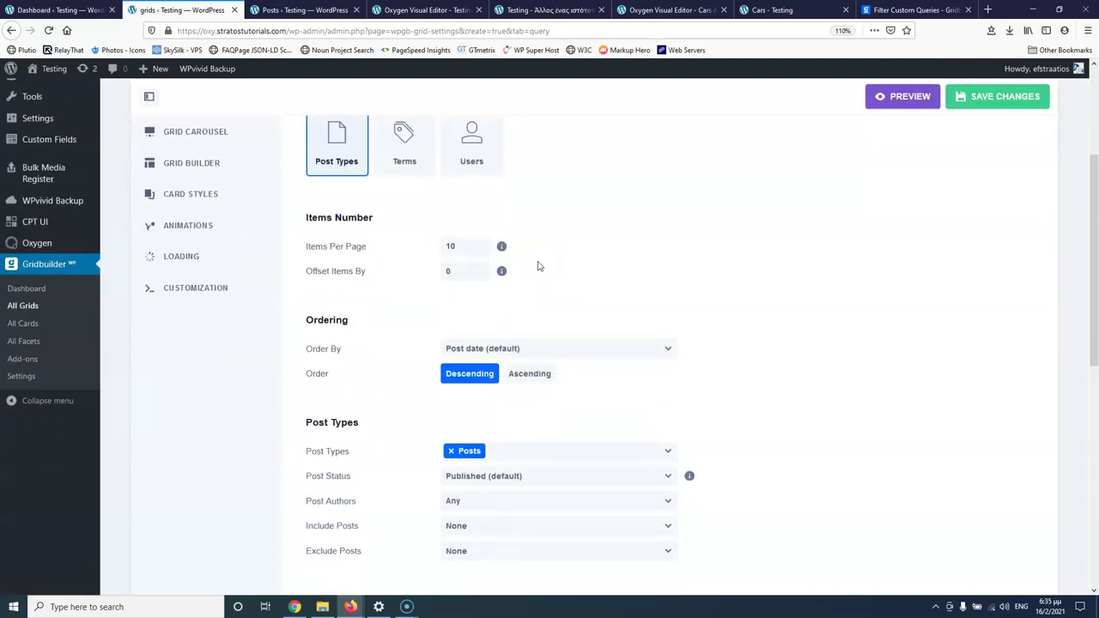
scroll(384, 183, "down", 3)
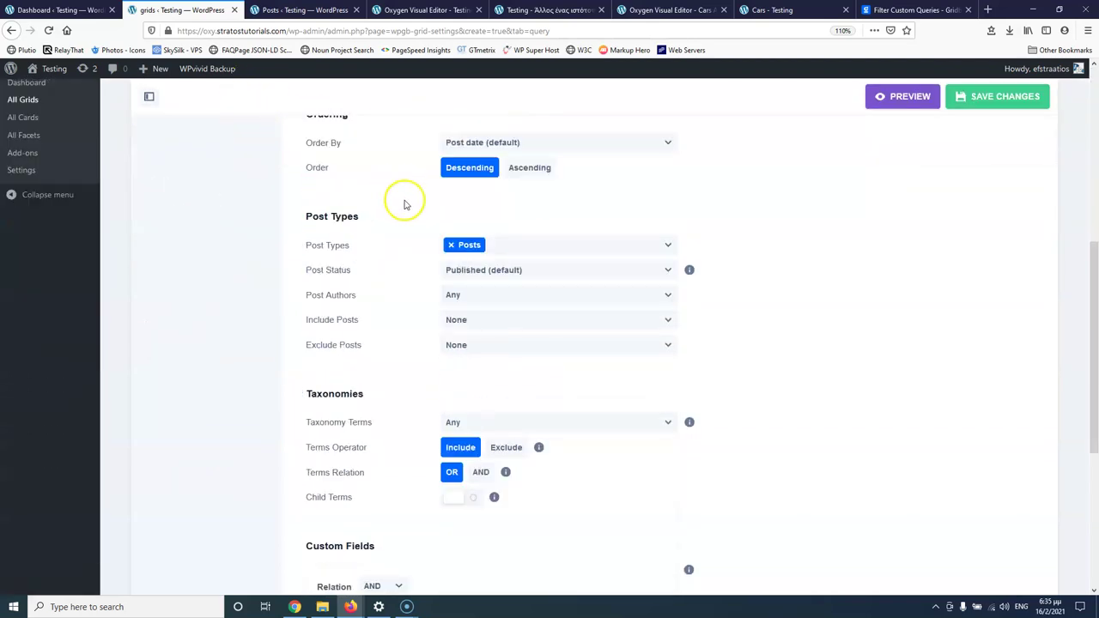
left_click(447, 246)
left_click(449, 246)
left_click(468, 246)
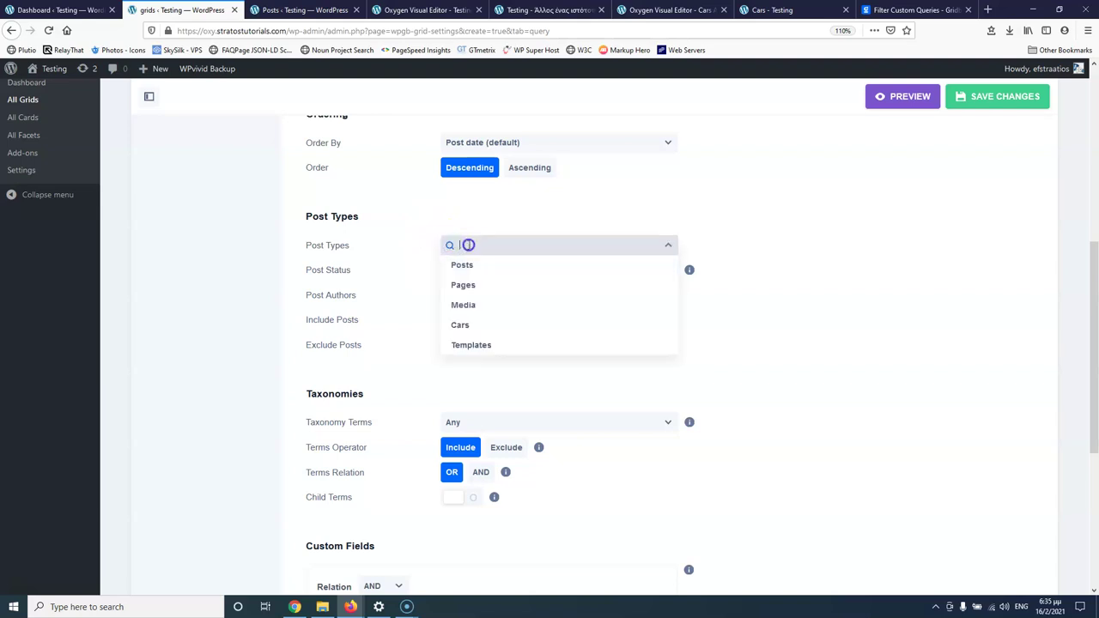
left_click(486, 331)
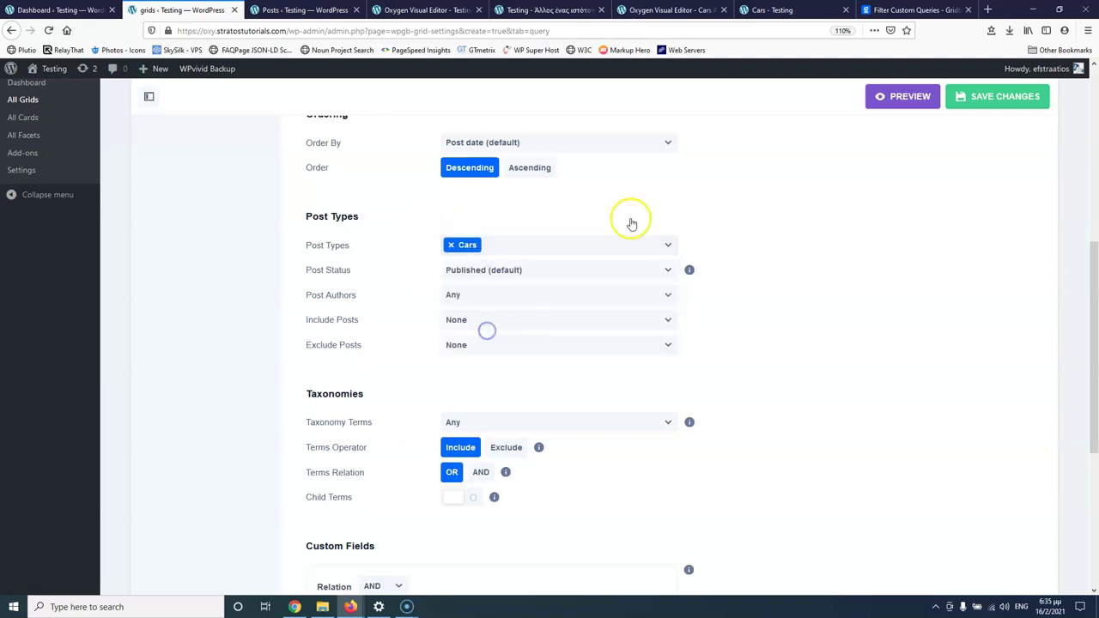
Preview the Used cars grid, close the preview and save the grid
left_click(889, 98)
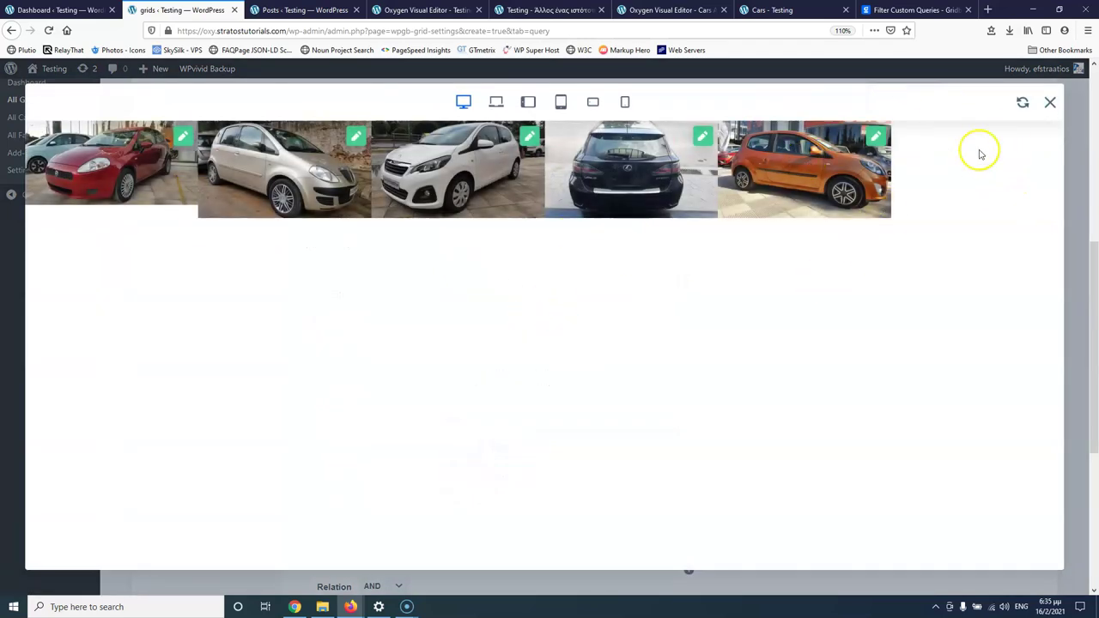
left_click(1049, 103)
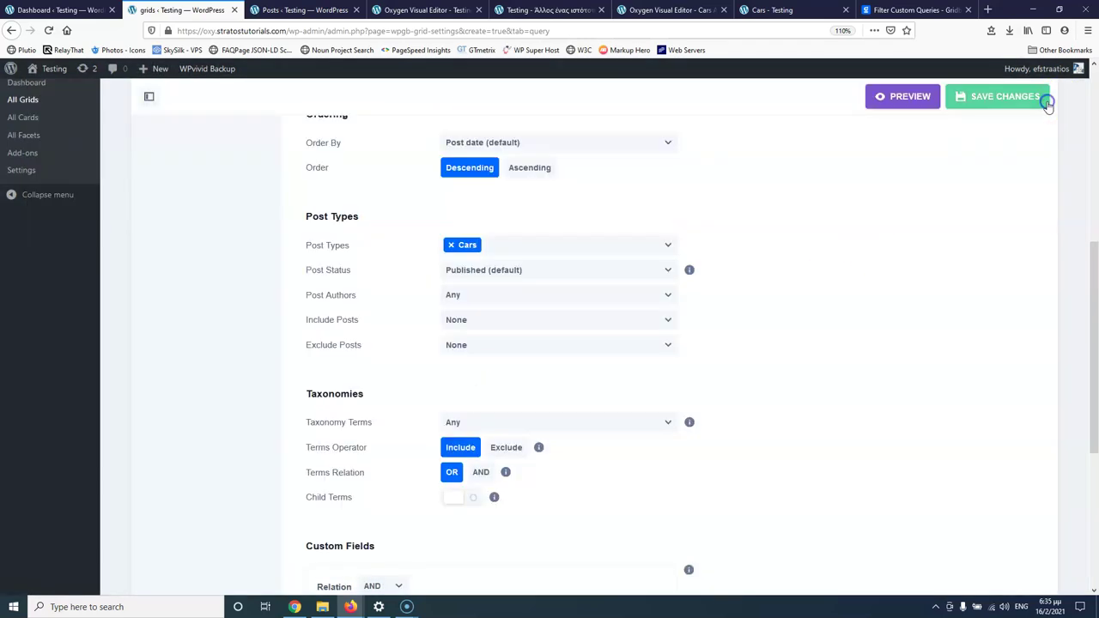
left_click(1002, 101)
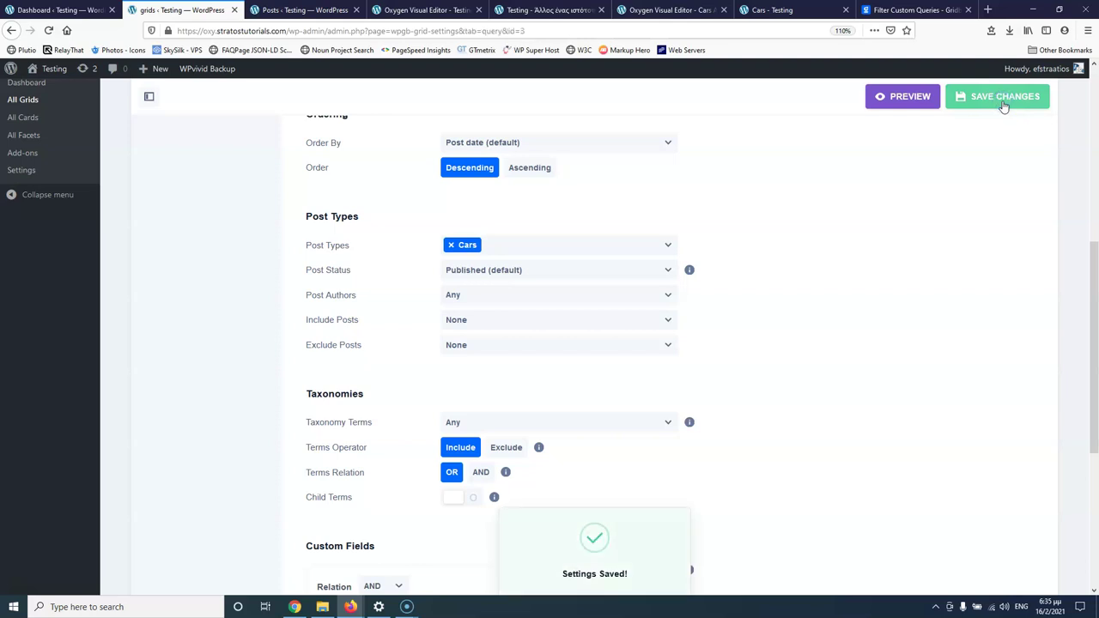
Set the grid value in the Home page's makers facet shortcode to 3, the ID of the Used cars grid
scroll(201, 216, "up", 3)
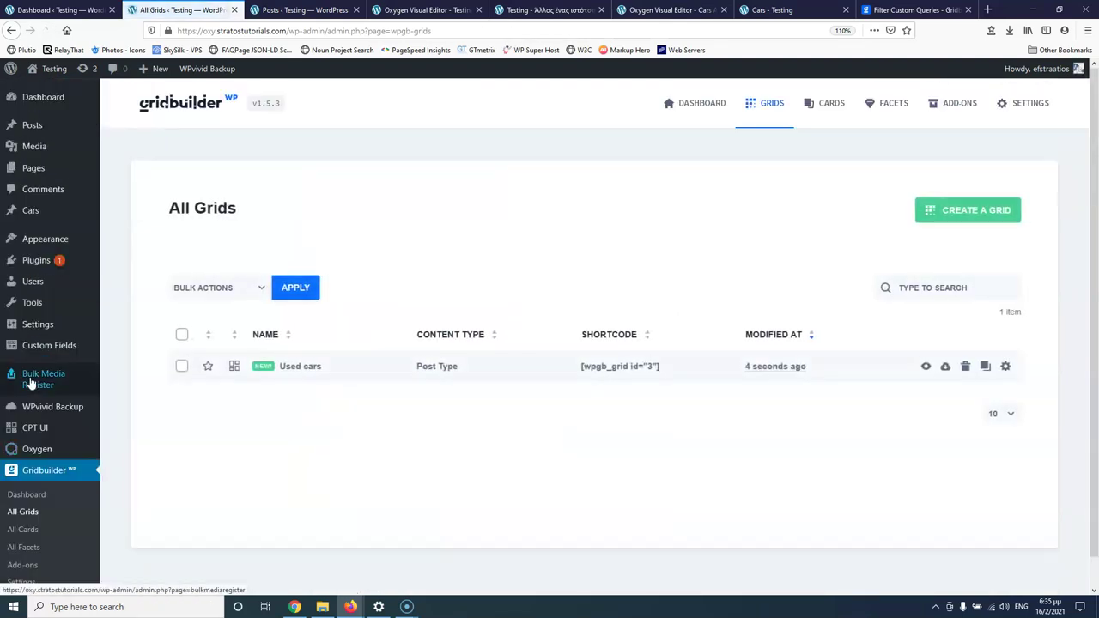
mouse_move(621, 365)
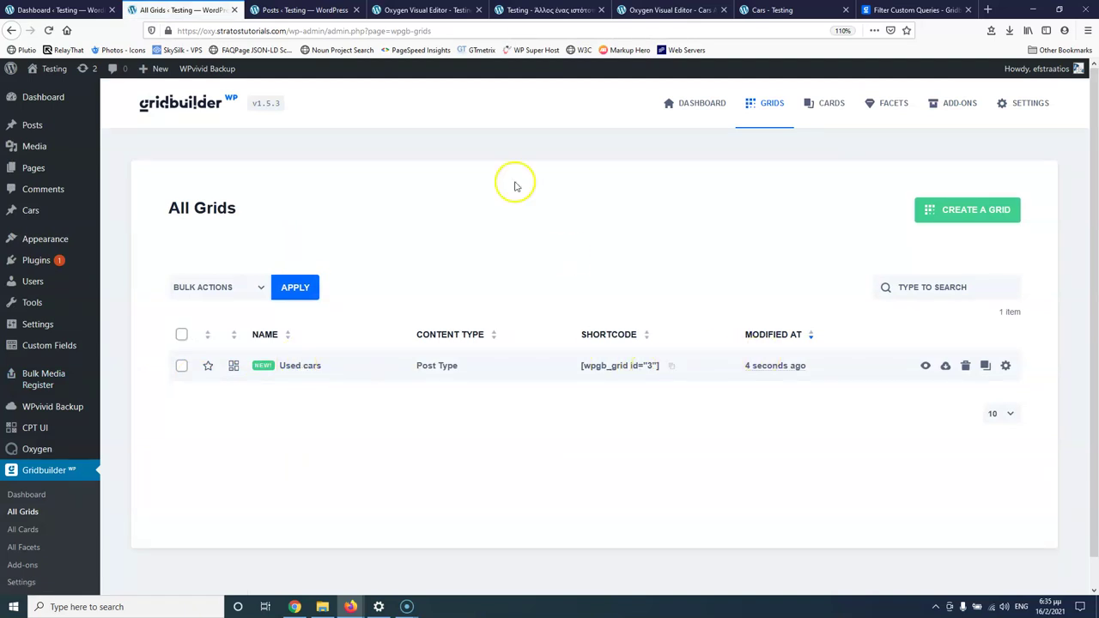
left_click(305, 10)
left_click(414, 10)
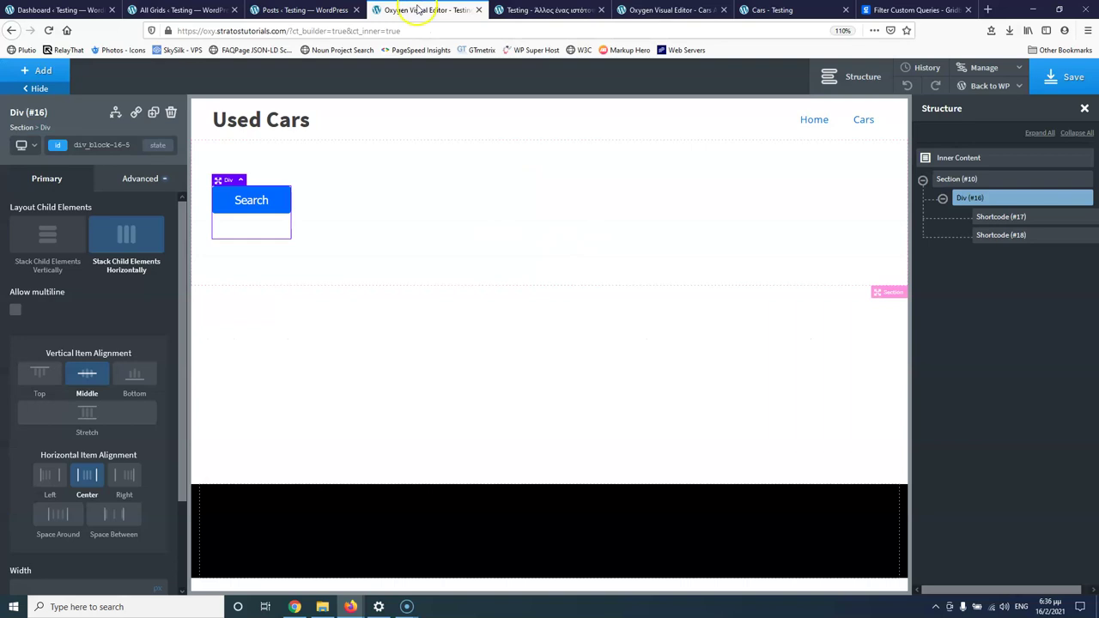
left_click(1033, 218)
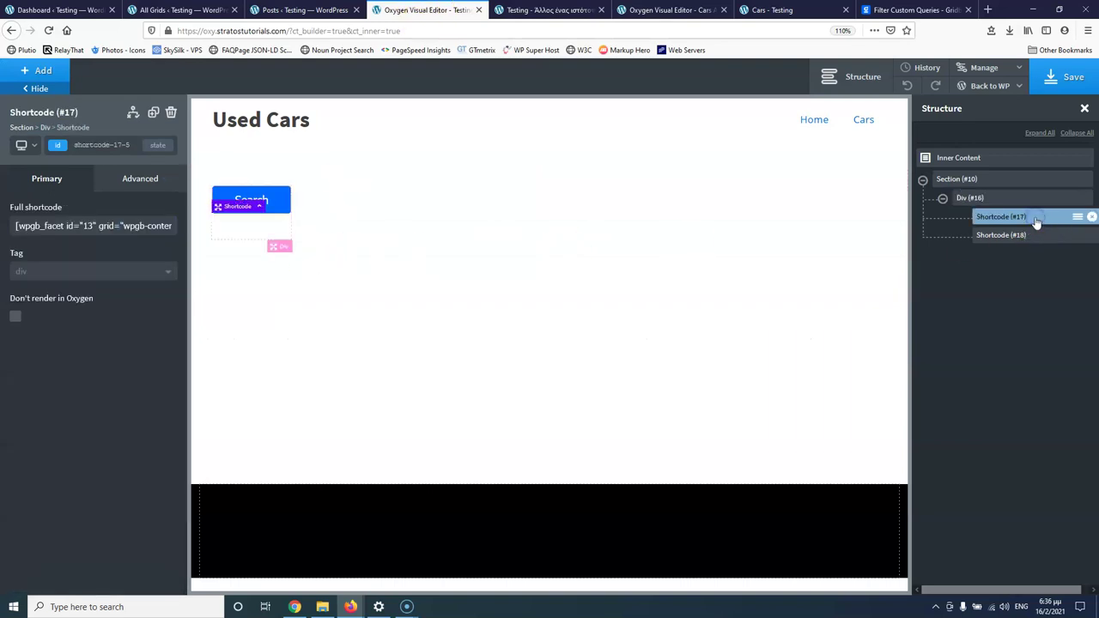
double_click(90, 226)
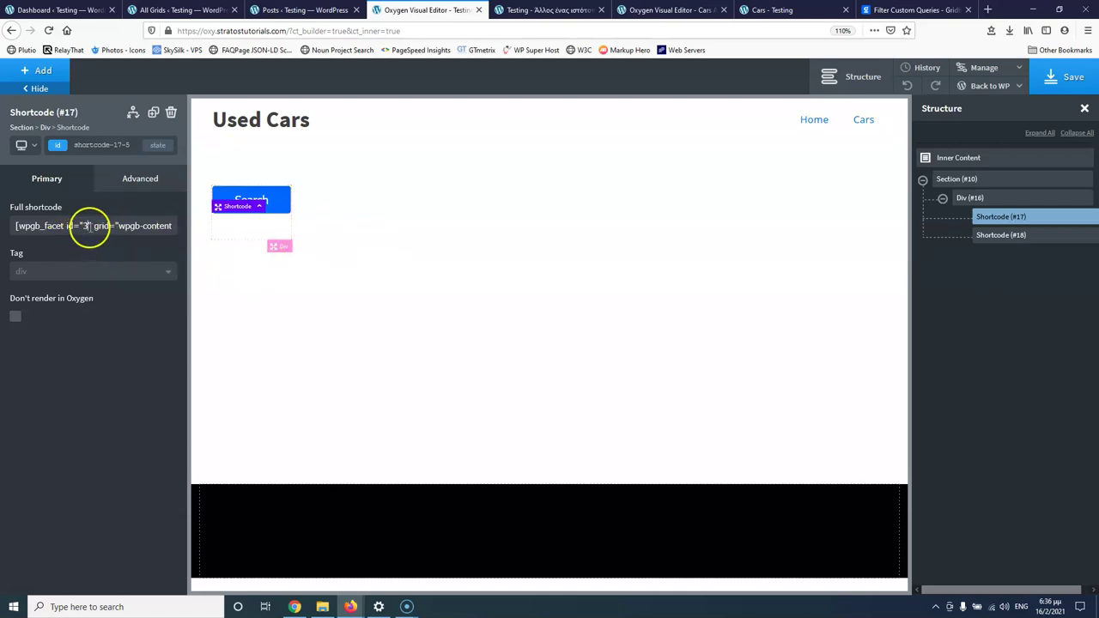
key("ctrl+z")
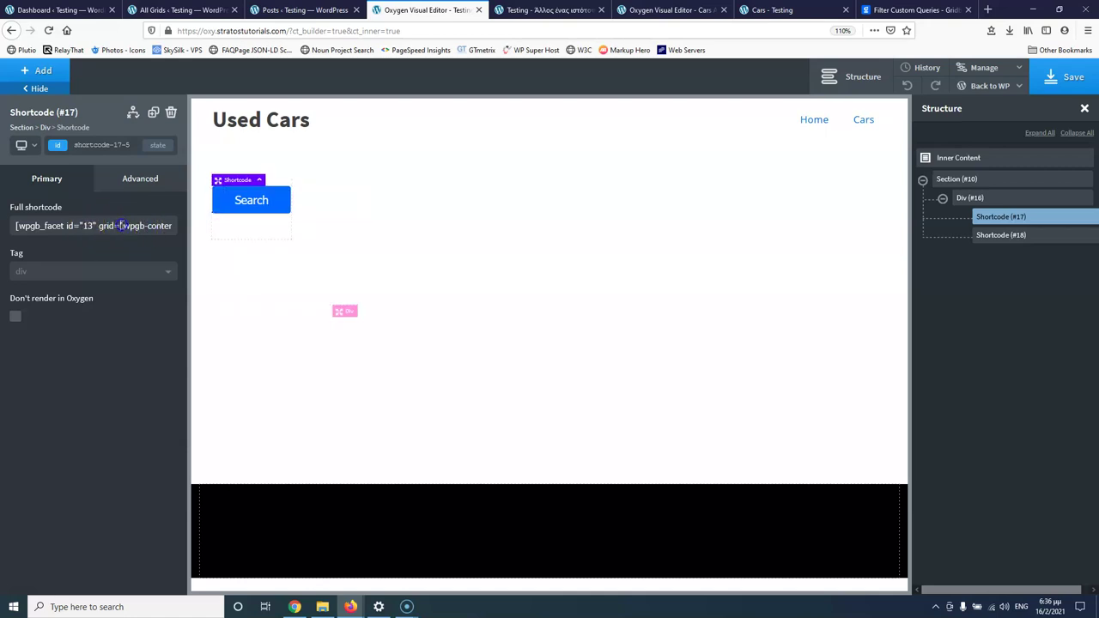
left_click(124, 226)
left_click_drag(160, 226, 169, 226)
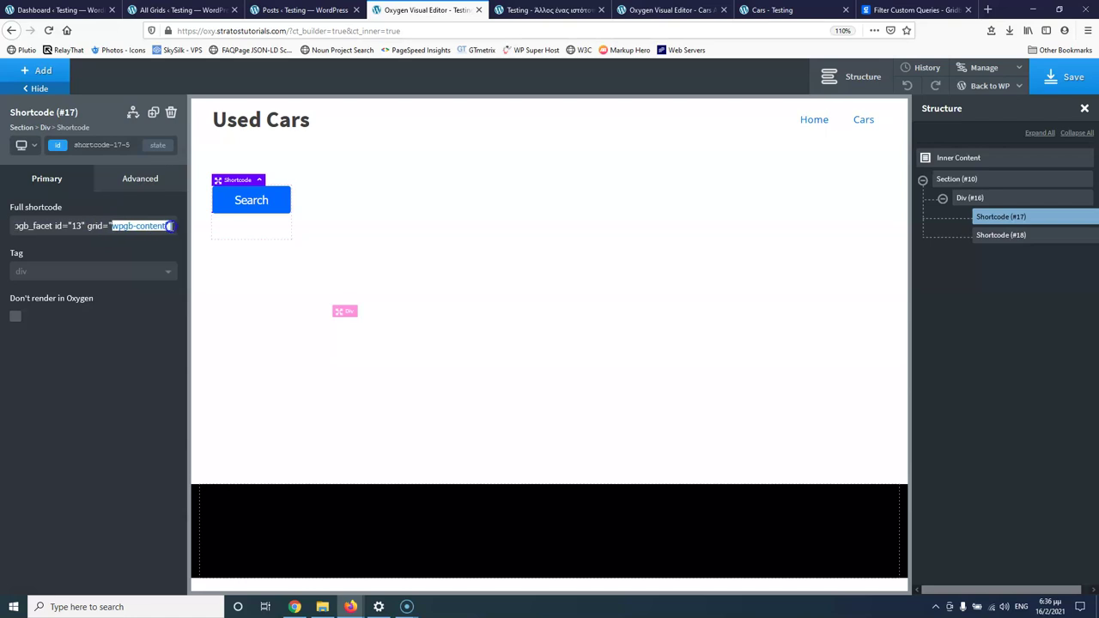
type("3")
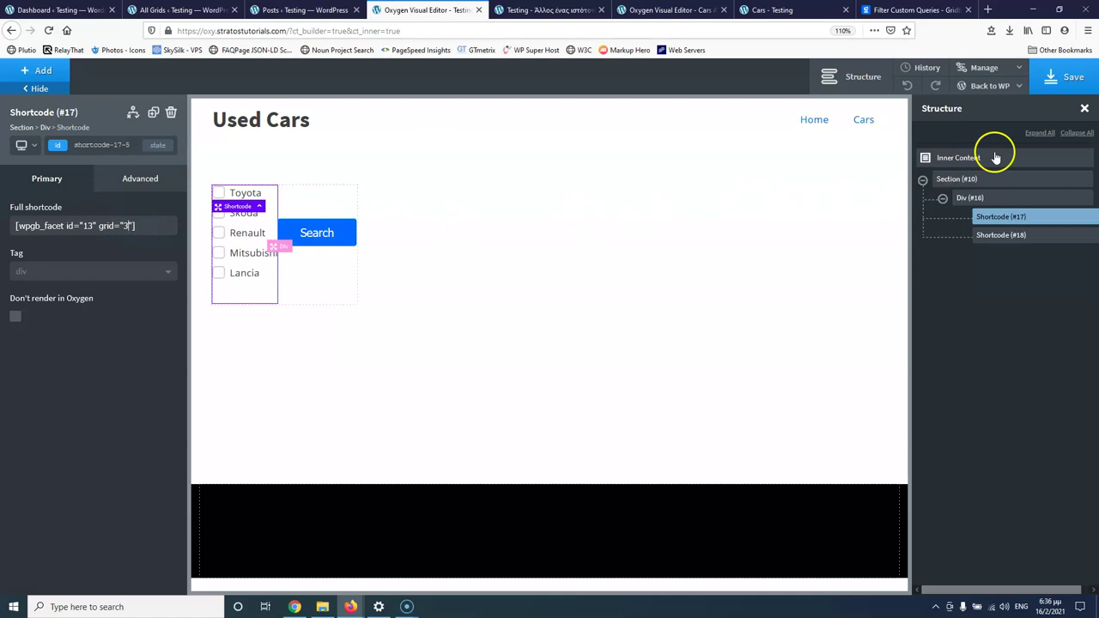
Save the Home page in Oxygen and reload its front end
left_click(1061, 76)
left_click(547, 11)
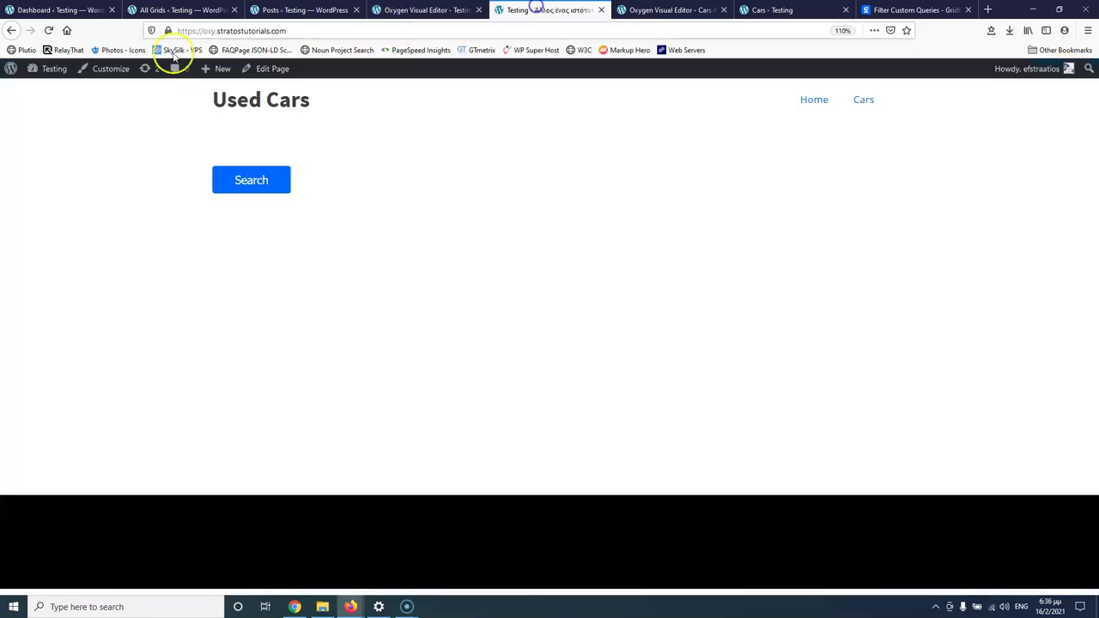
left_click(49, 30)
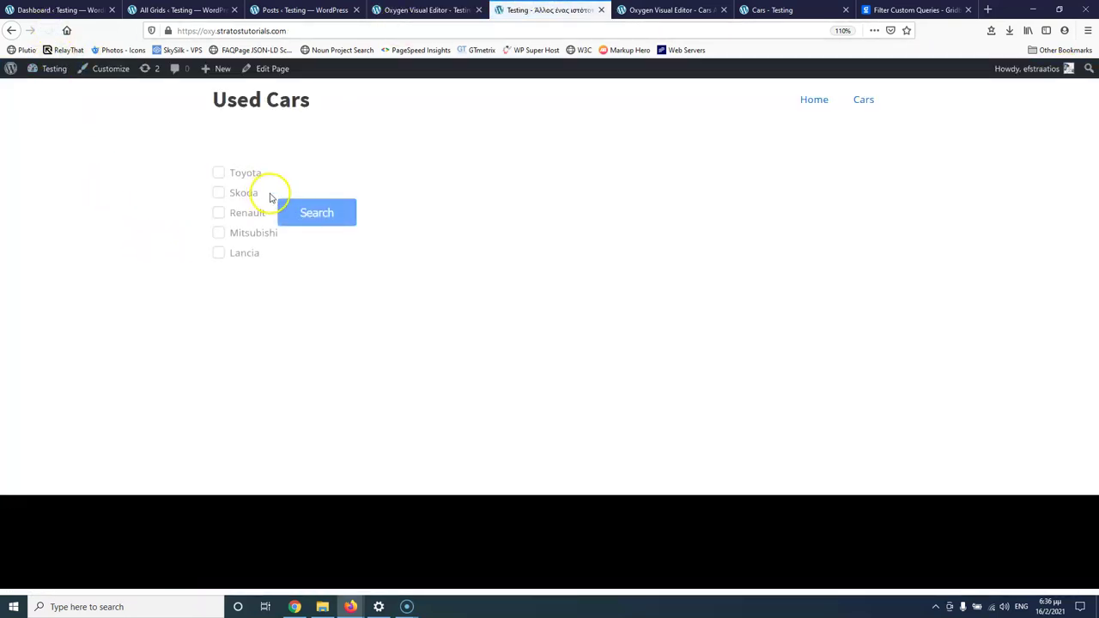
Test the makers filter by running a search for Renault, return to the Home page and clear the Renault selection
left_click(219, 194)
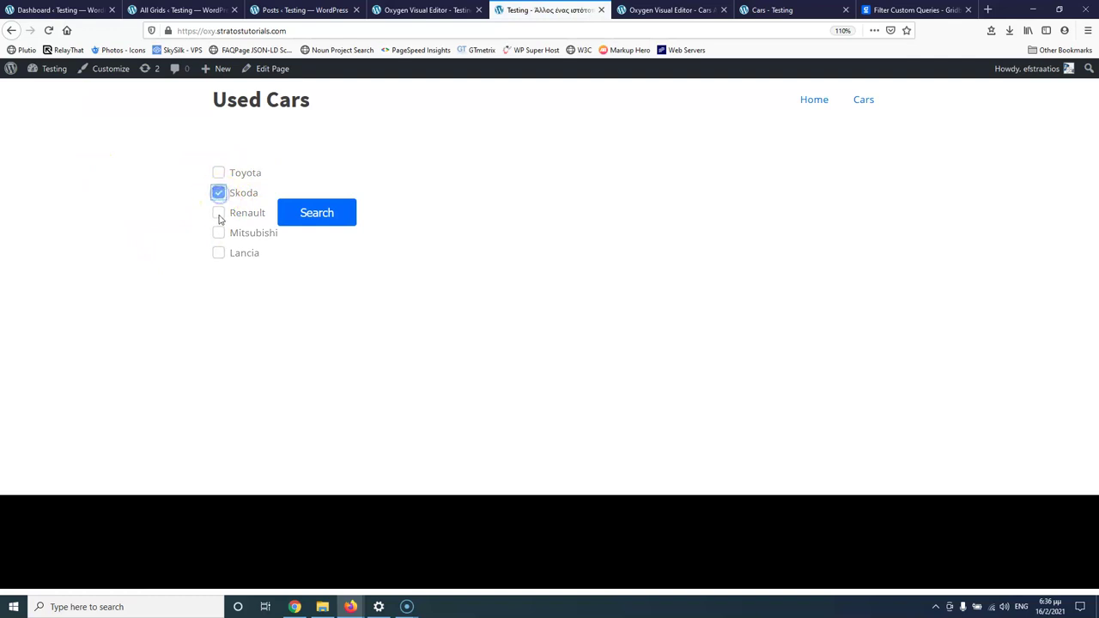
left_click(219, 181)
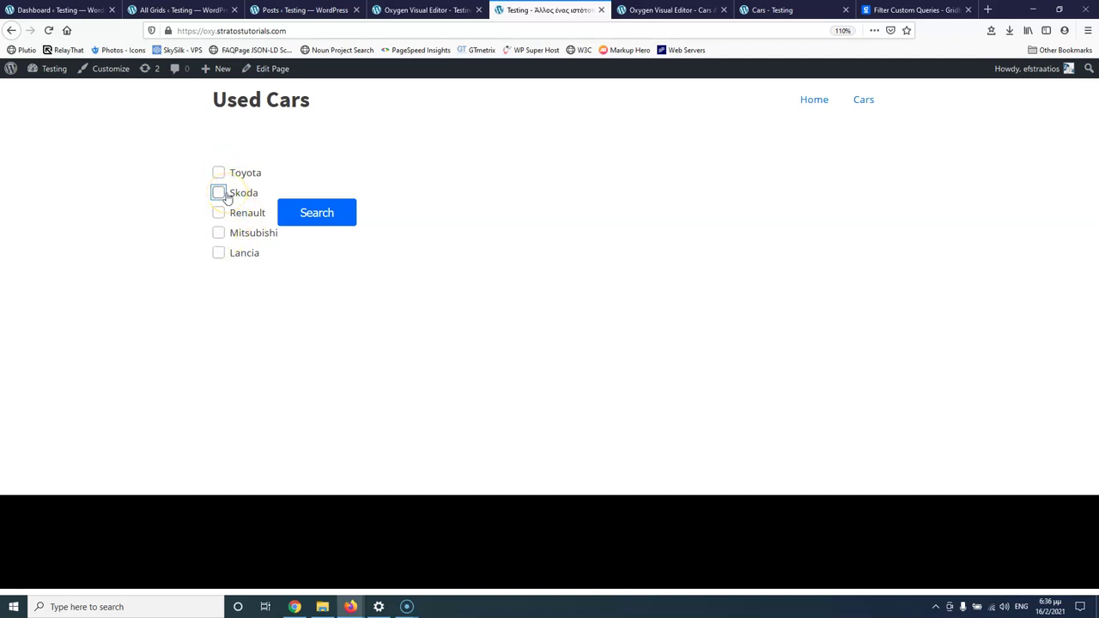
left_click(218, 213)
left_click(334, 218)
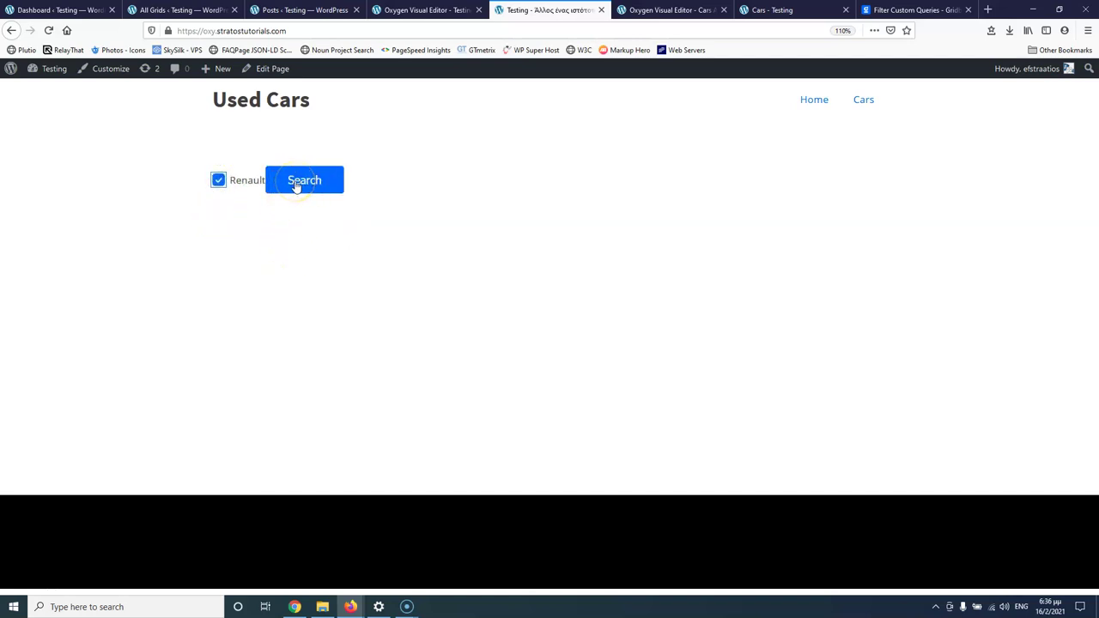
left_click(295, 186)
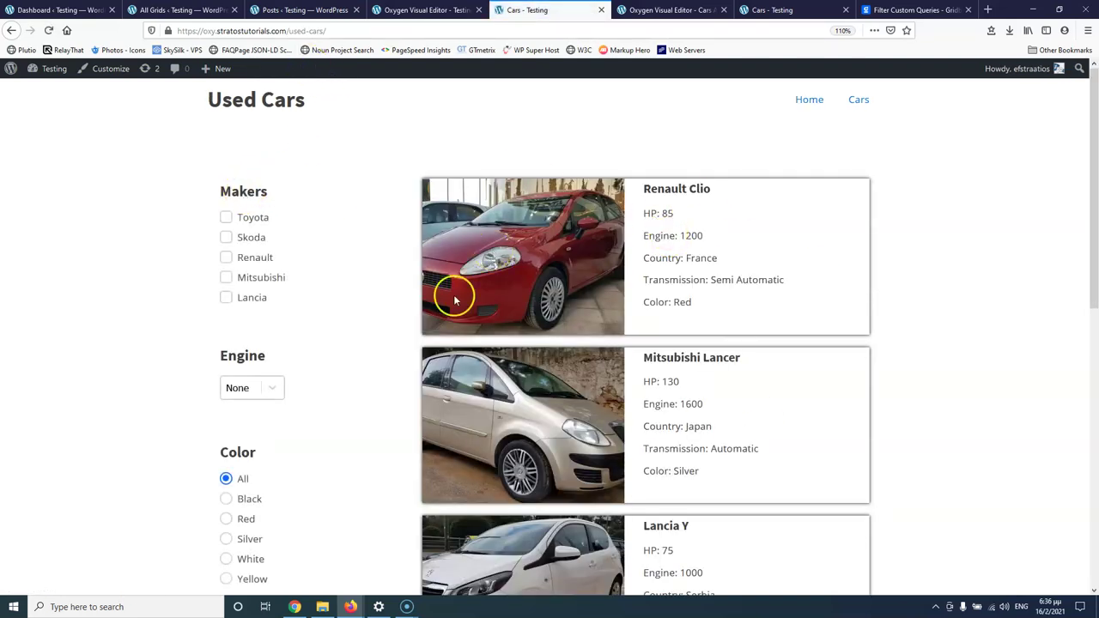
left_click(11, 30)
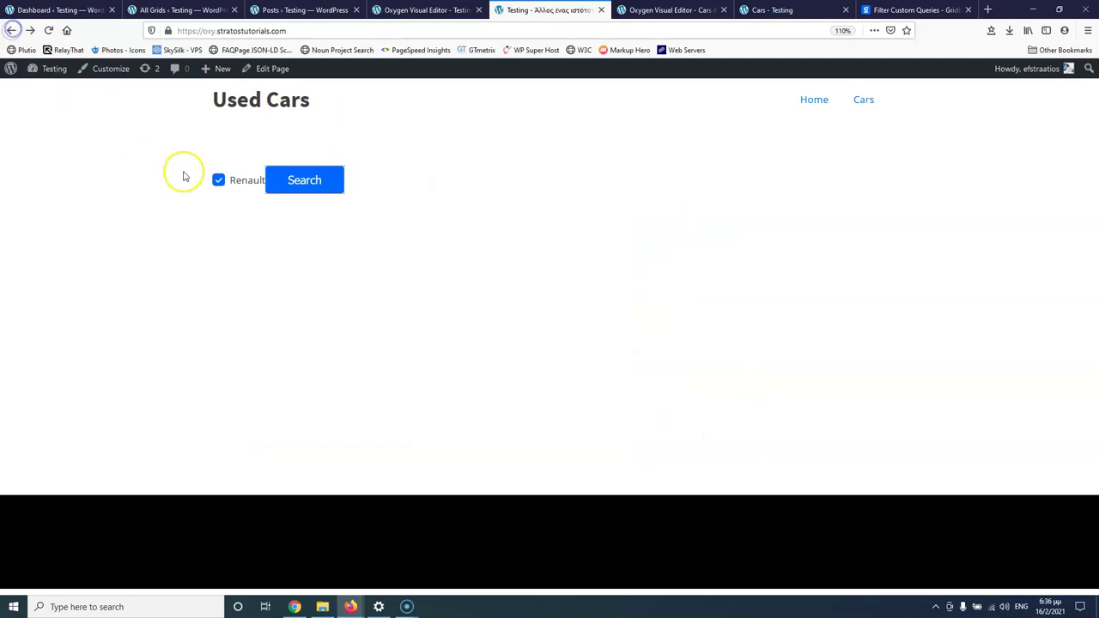
left_click(218, 182)
Try to replace the wpgb-content grid value in the Search button's facet shortcode
left_click(425, 10)
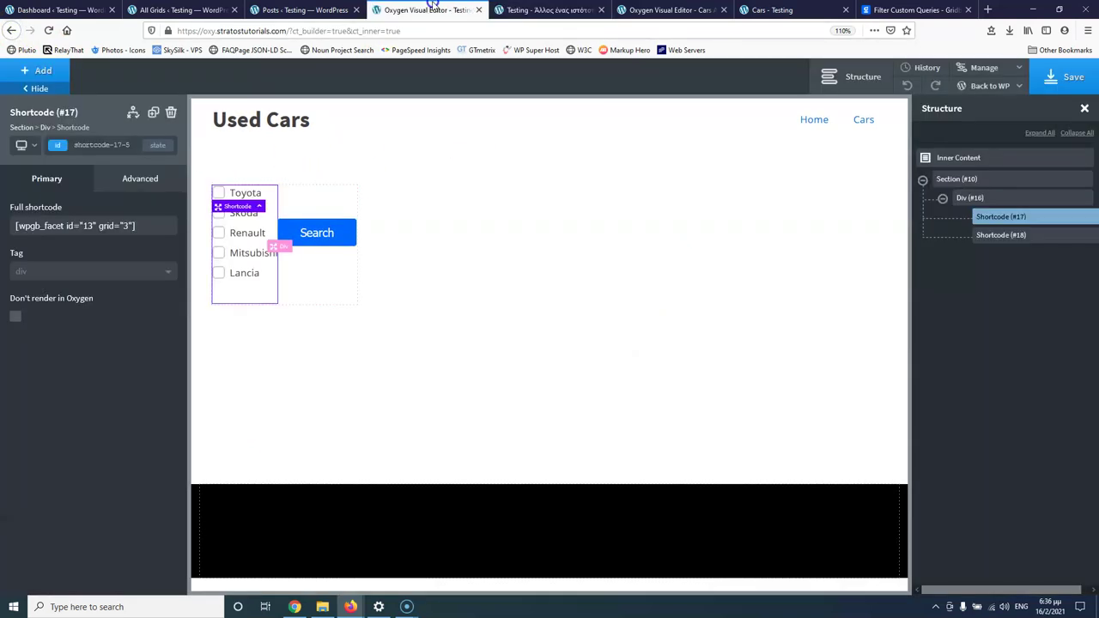
left_click(297, 215)
left_click(319, 233)
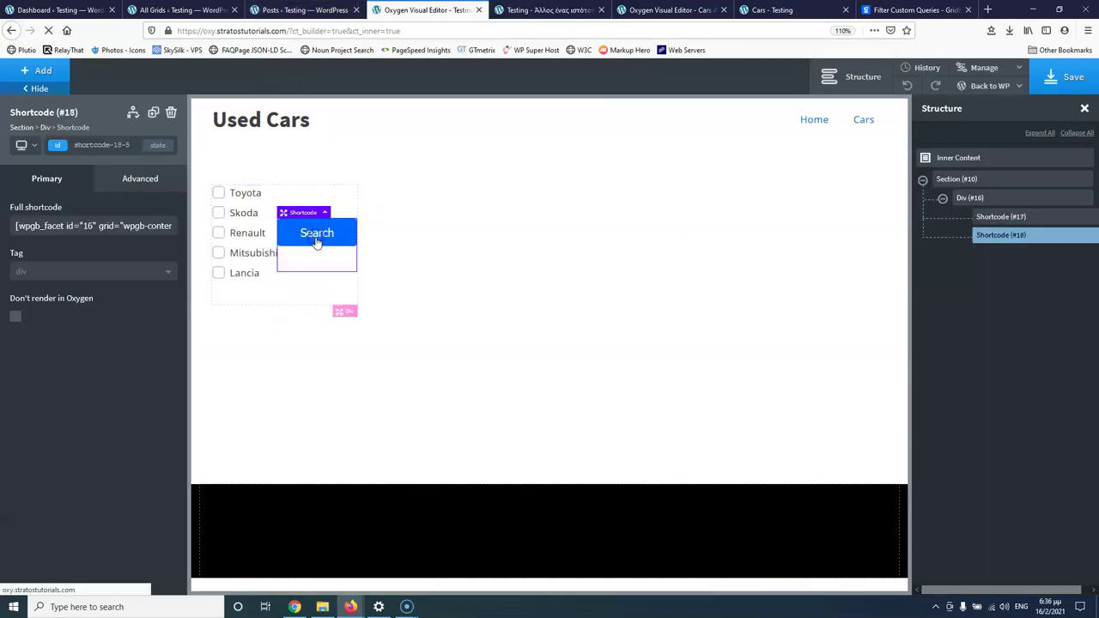
left_click(124, 227)
left_click_drag(124, 228, 170, 226)
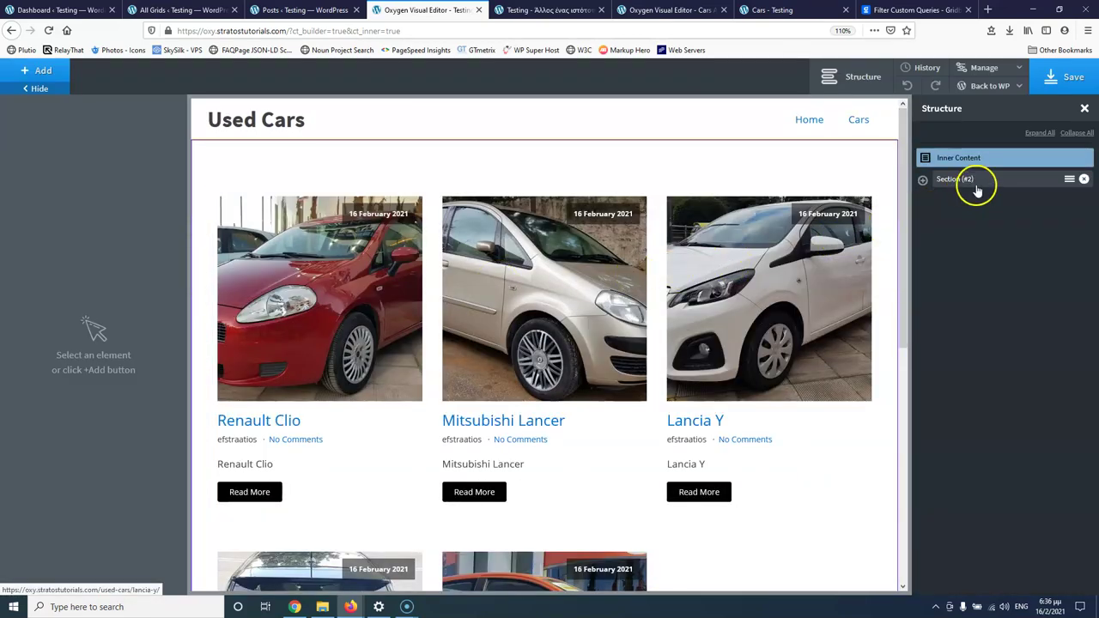
Replace the Easy Posts section with a new section that stacks its children horizontally with middle and center alignment
left_click(923, 180)
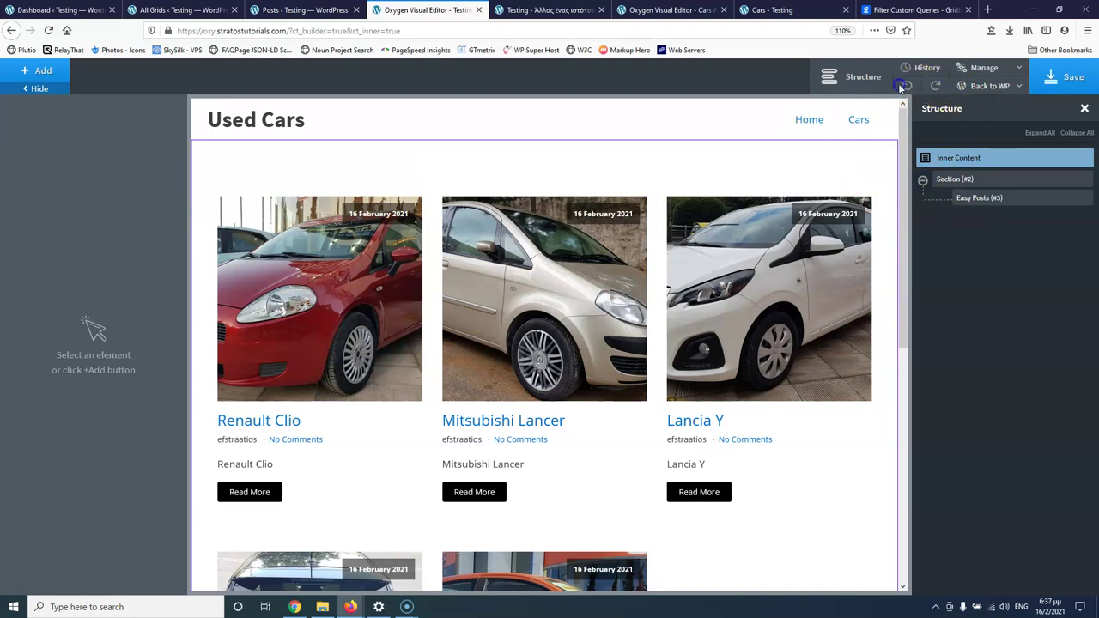
left_click(1082, 180)
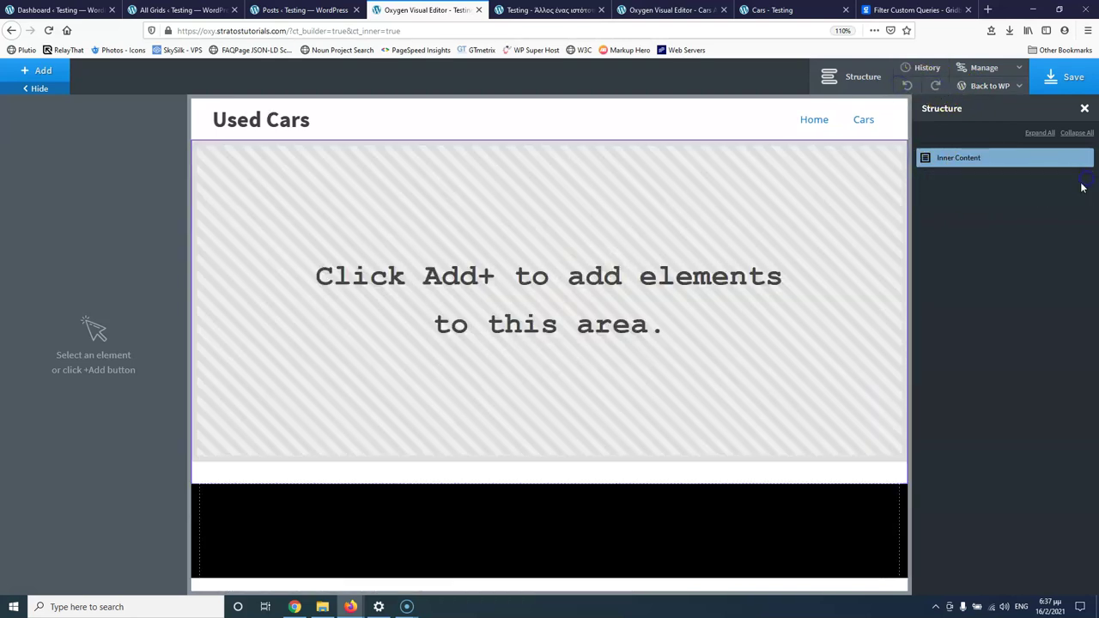
left_click(52, 75)
left_click(49, 184)
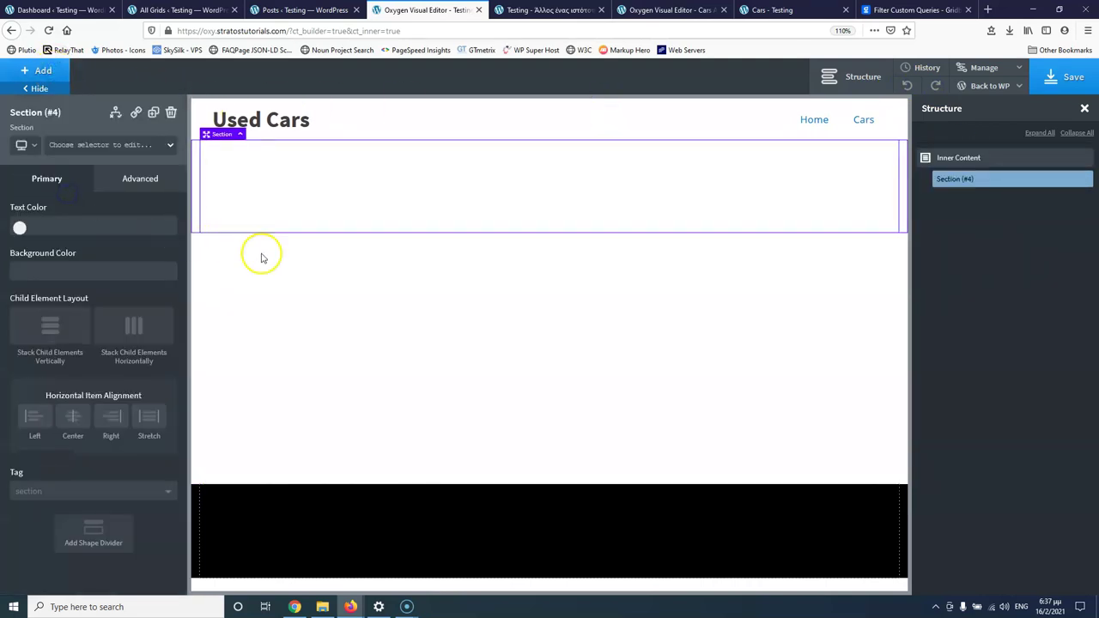
left_click(133, 354)
left_click(89, 433)
left_click(87, 517)
Add a Shortcode element to the new section and duplicate it
left_click(43, 76)
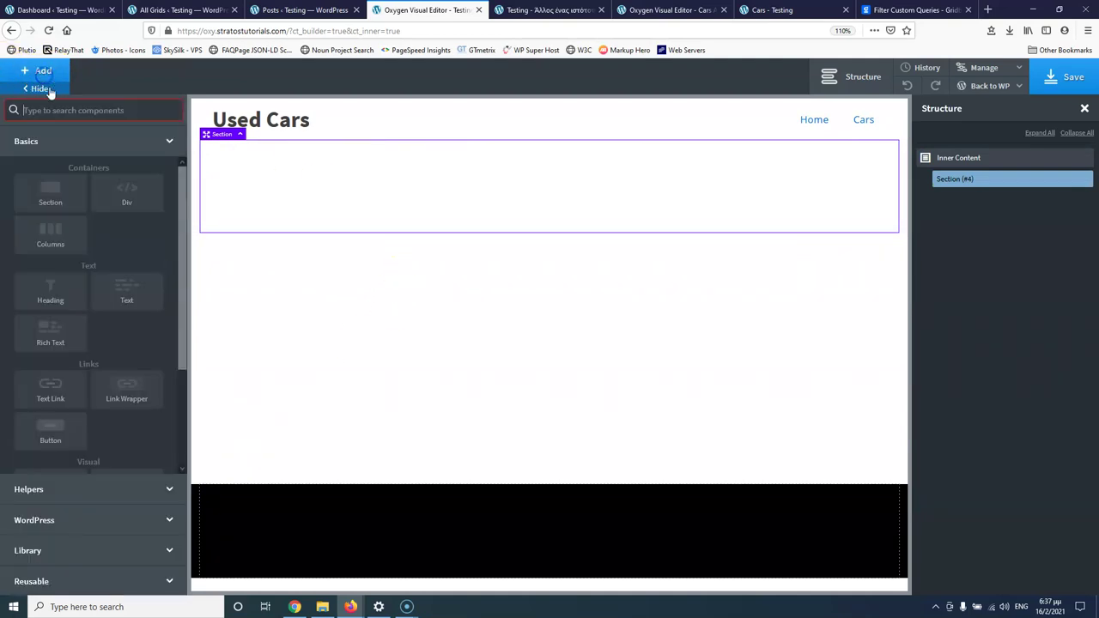
type("sh")
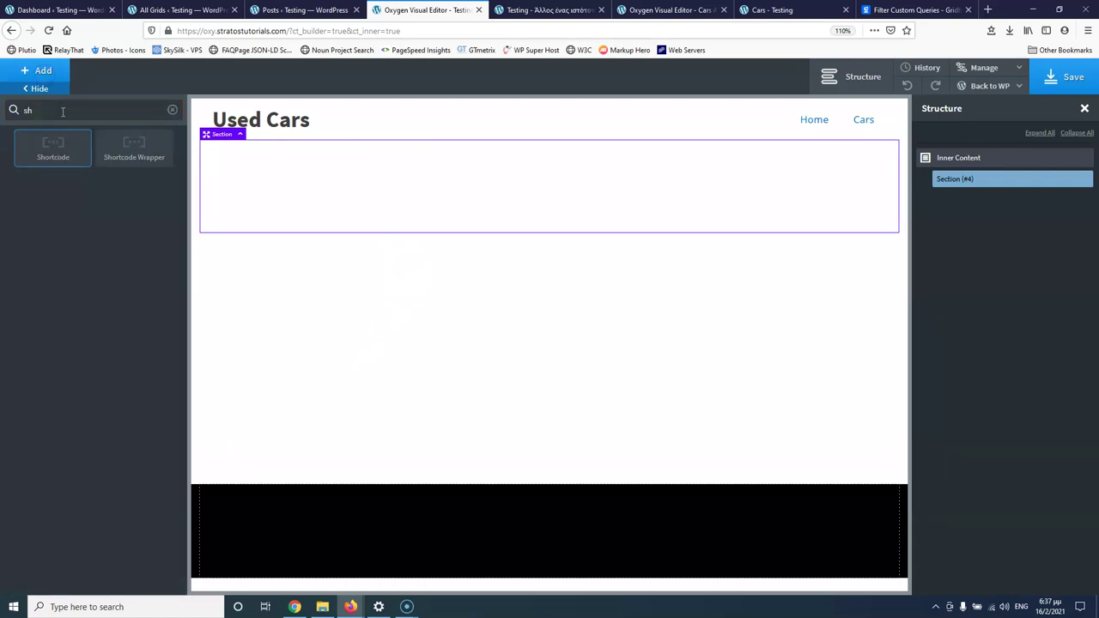
left_click(61, 155)
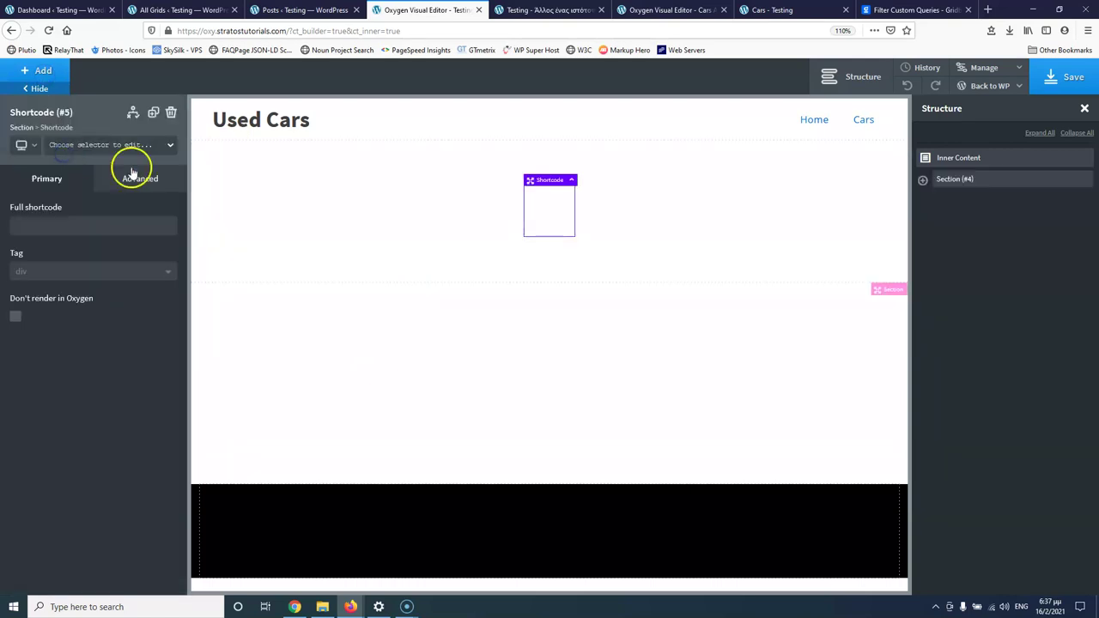
left_click(152, 113)
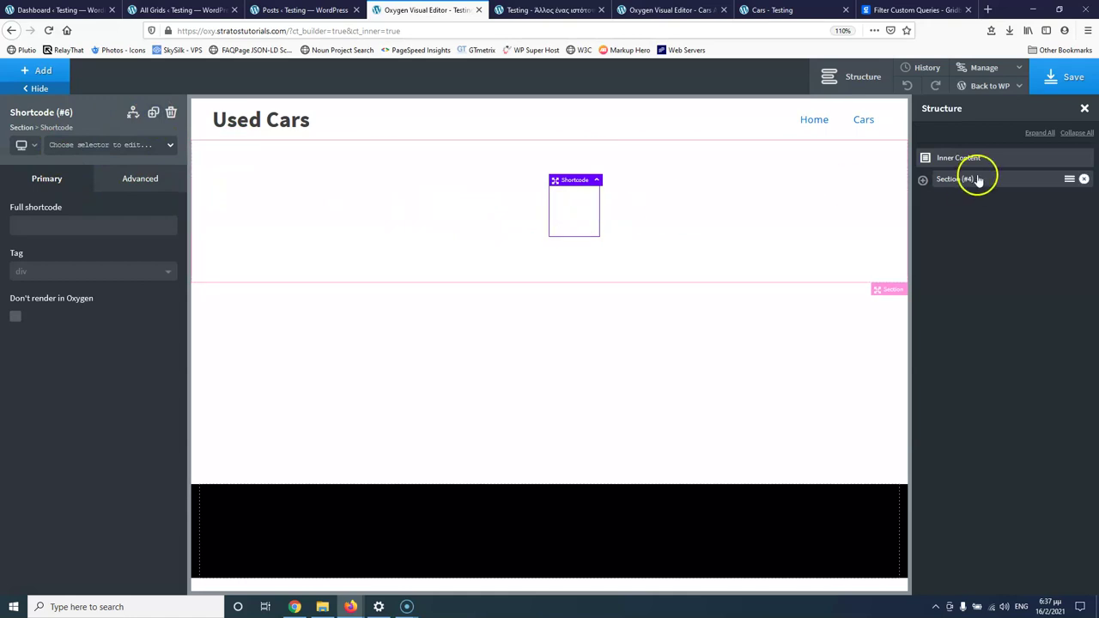
left_click(923, 180)
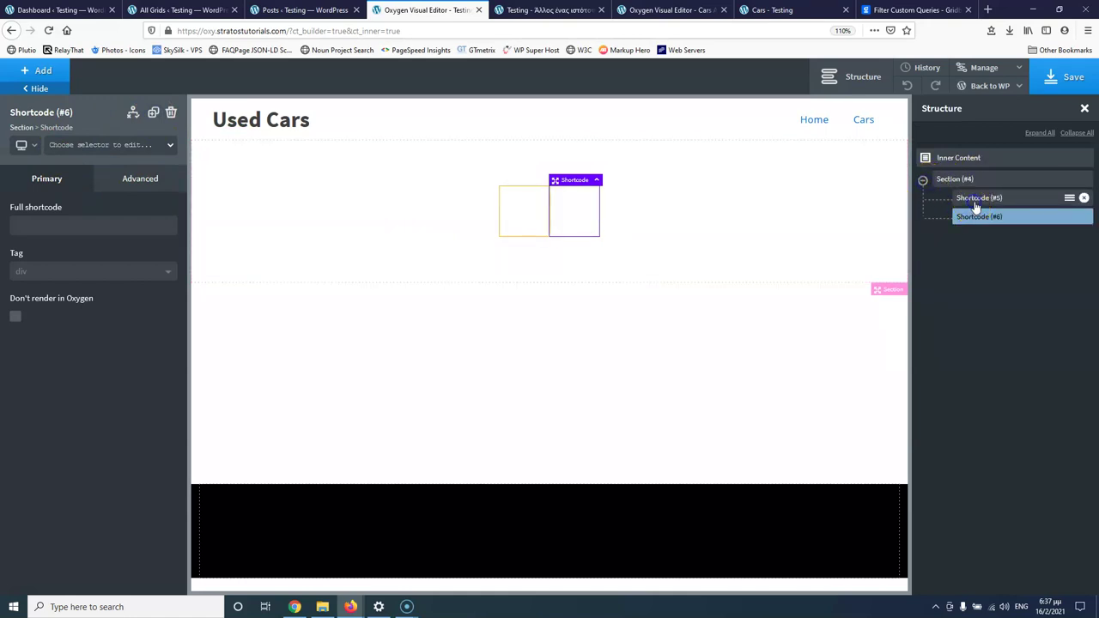
left_click(978, 199)
type("-content")
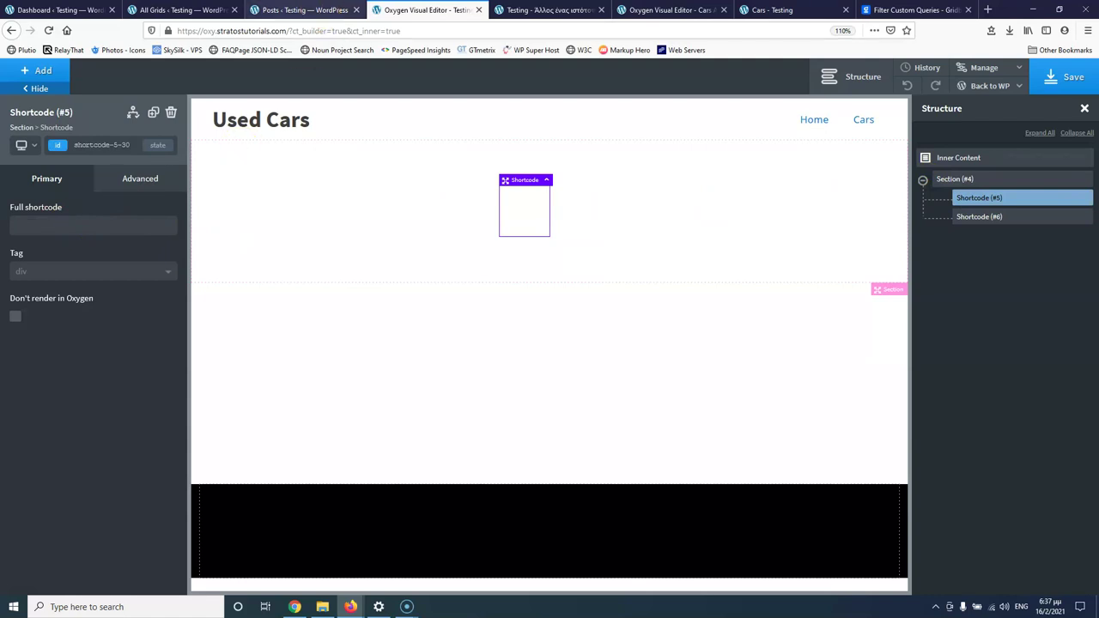
Copy the Button facet's shortcode into the second Shortcode element and set its grid value to 3
left_click(196, 10)
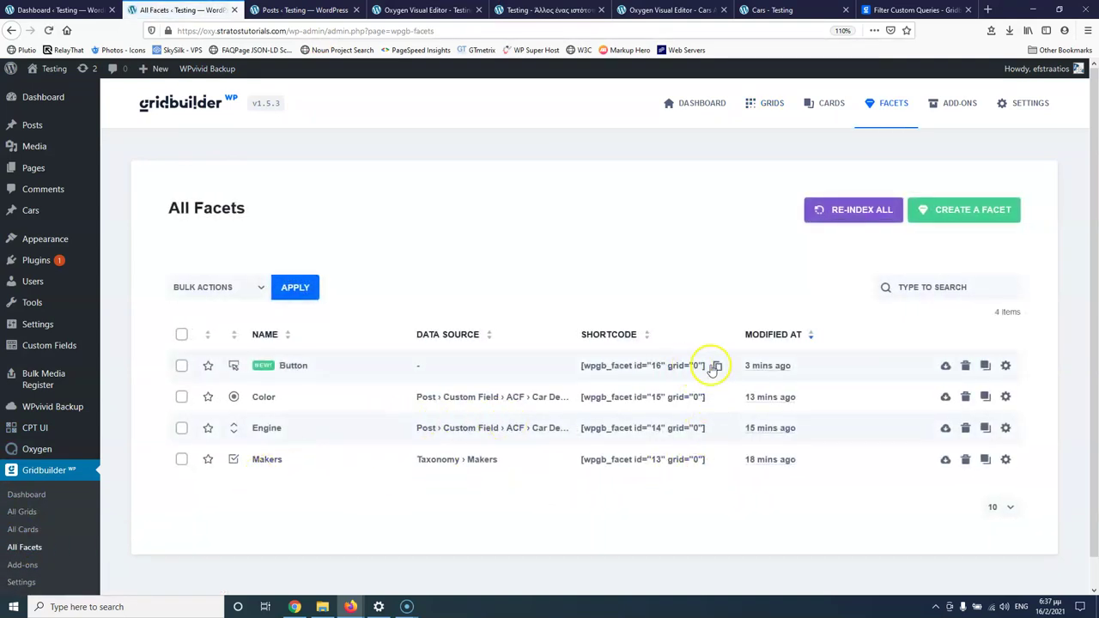
left_click(717, 367)
left_click(285, 11)
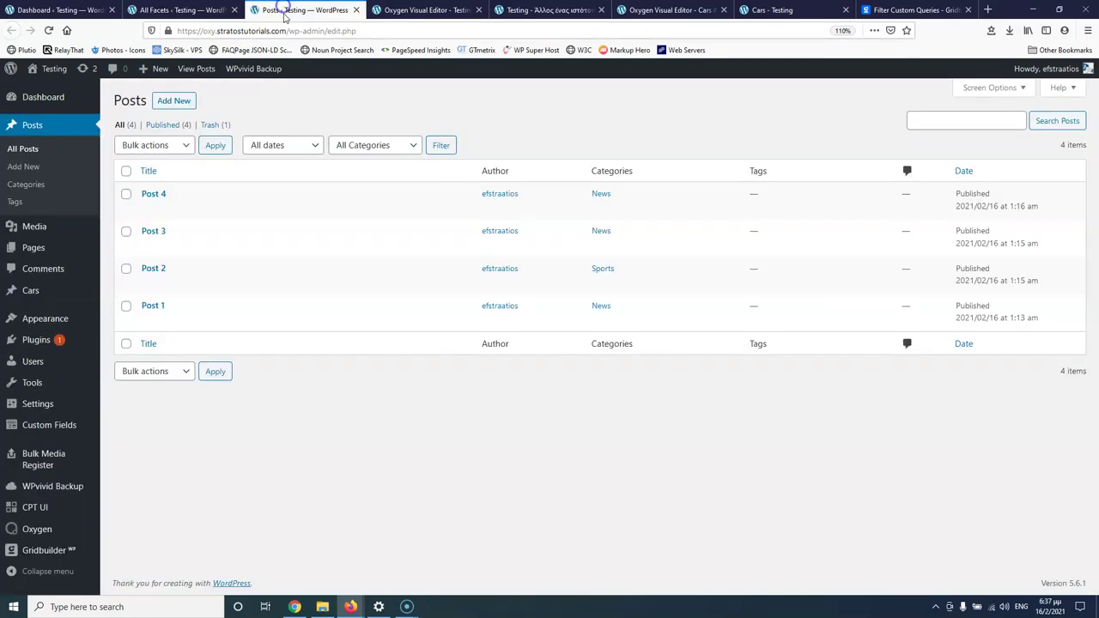
left_click(548, 10)
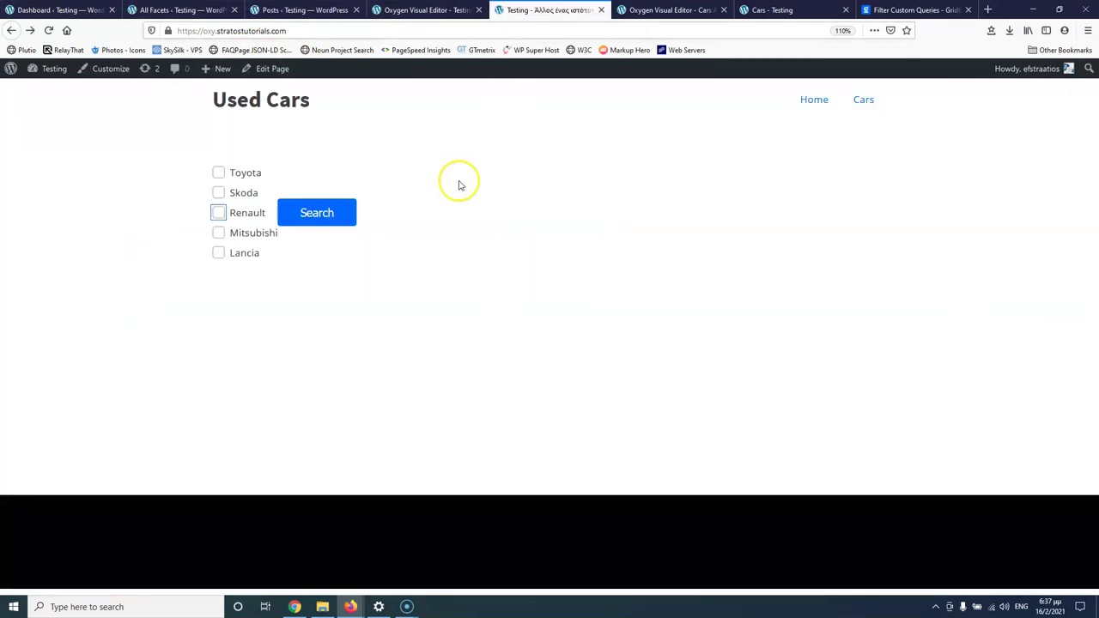
left_click(426, 10)
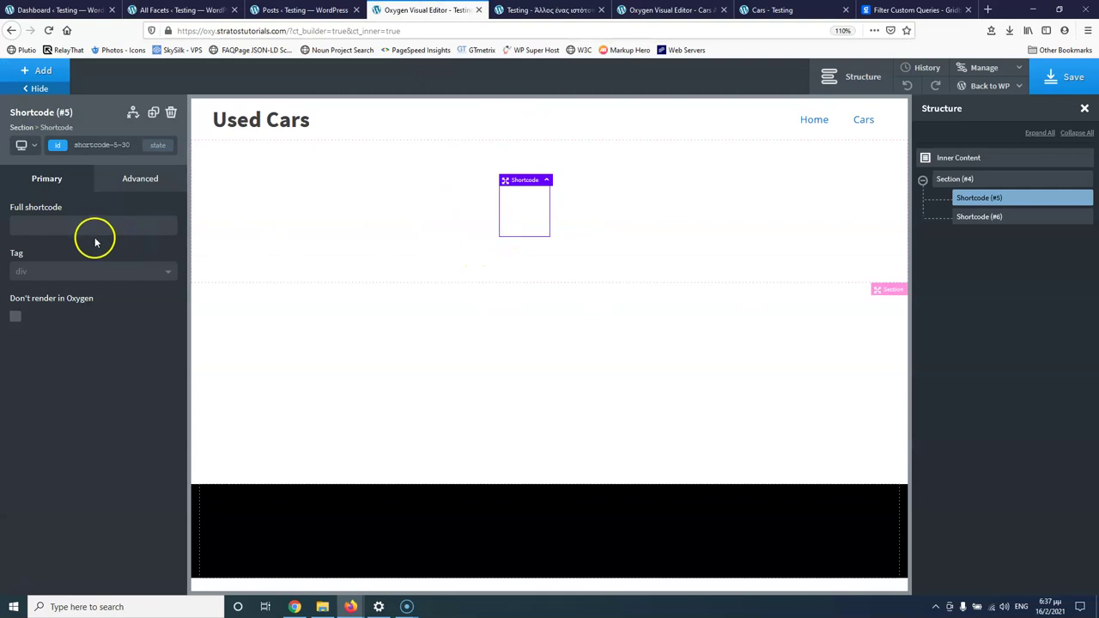
left_click(982, 217)
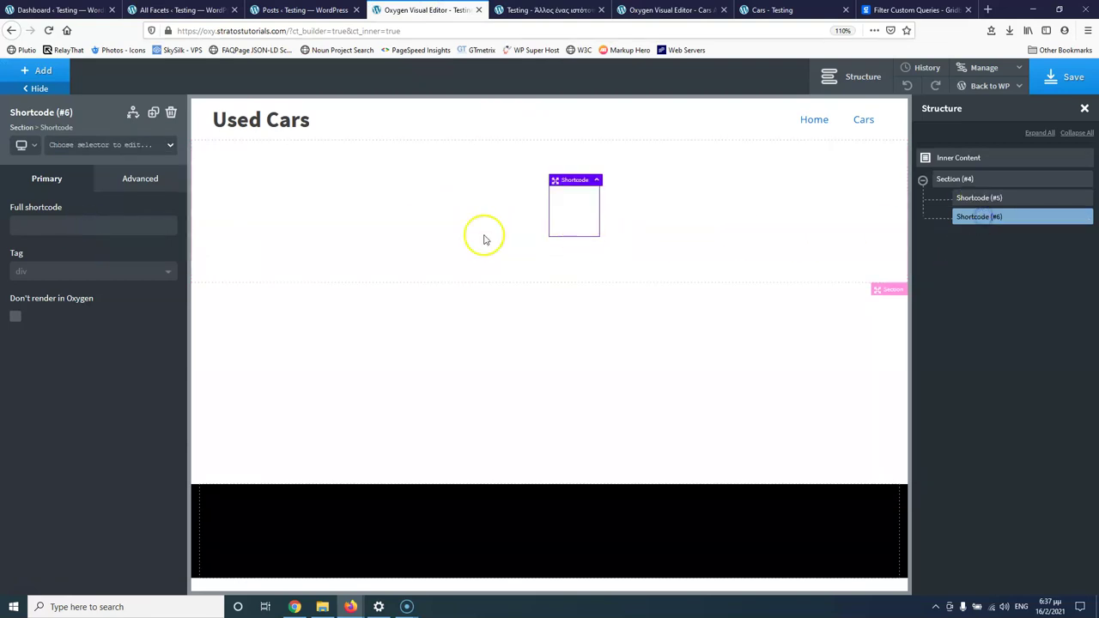
left_click(126, 225)
key("ctrl+v")
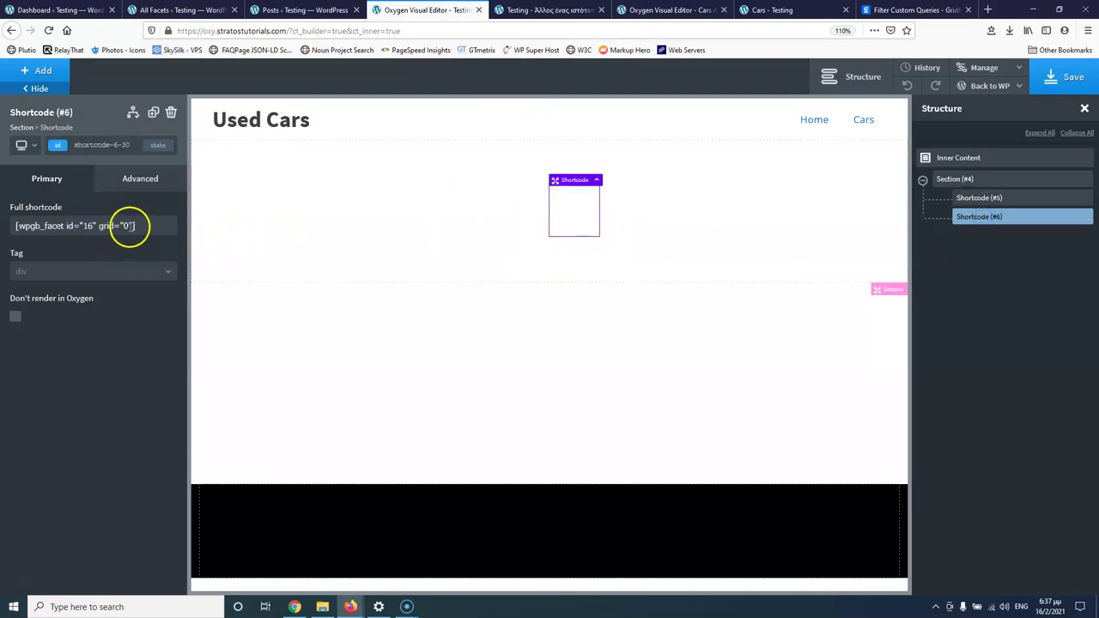
double_click(126, 226)
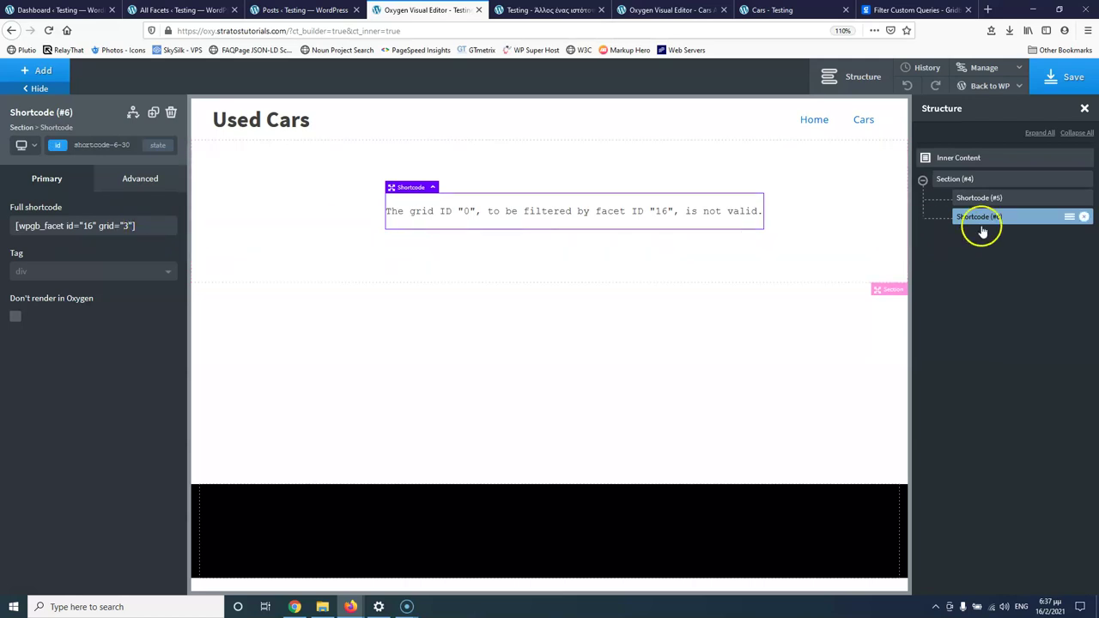
Paste the facet shortcode into the first Shortcode element, set its facet ID to 13, update its grid value, and save the page
left_click(979, 198)
left_click(131, 230)
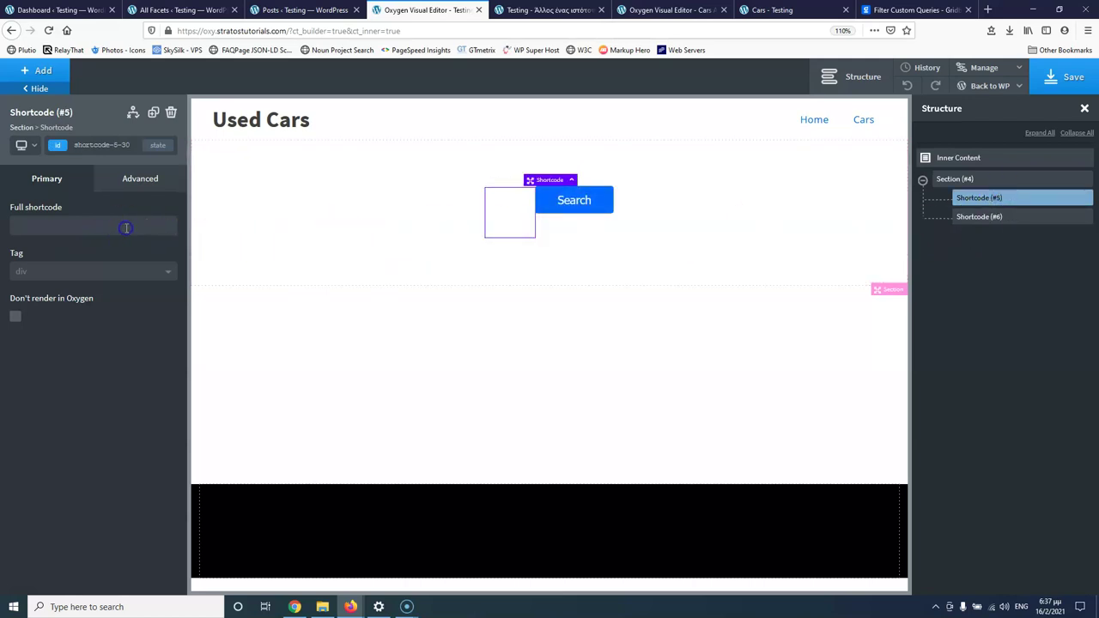
key("ctrl+v")
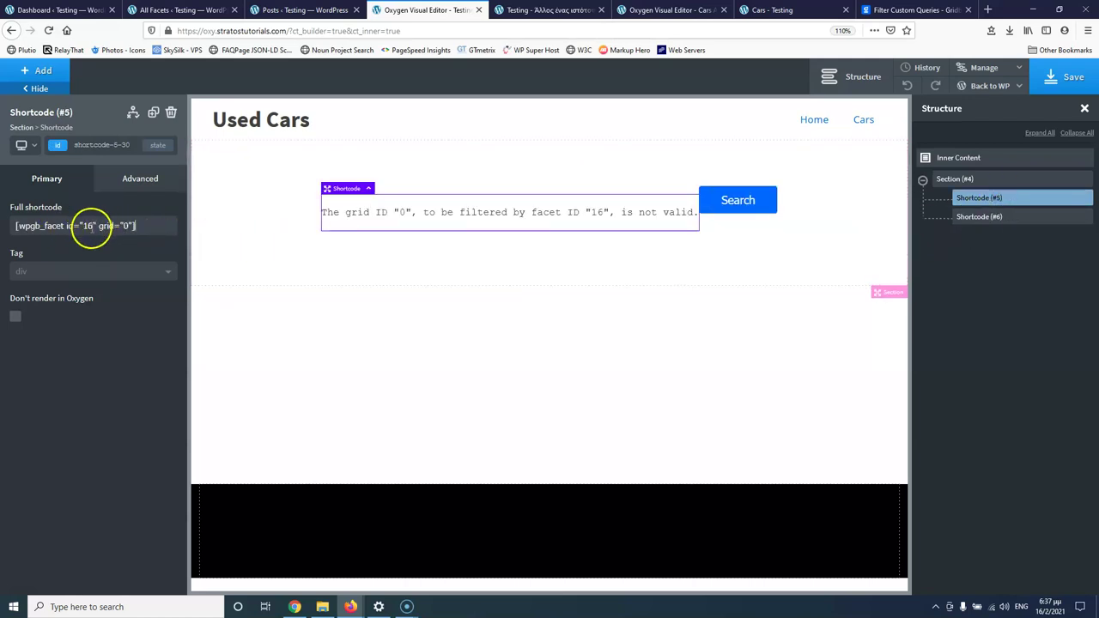
key("Left")
key("Left")
key("BackSpace")
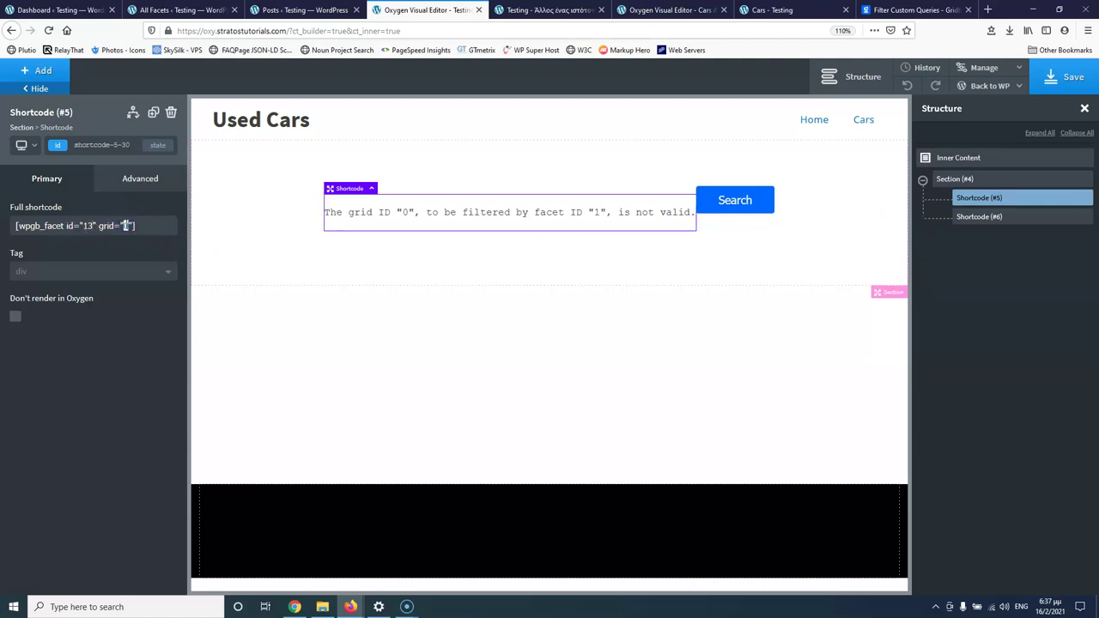
left_click(994, 219)
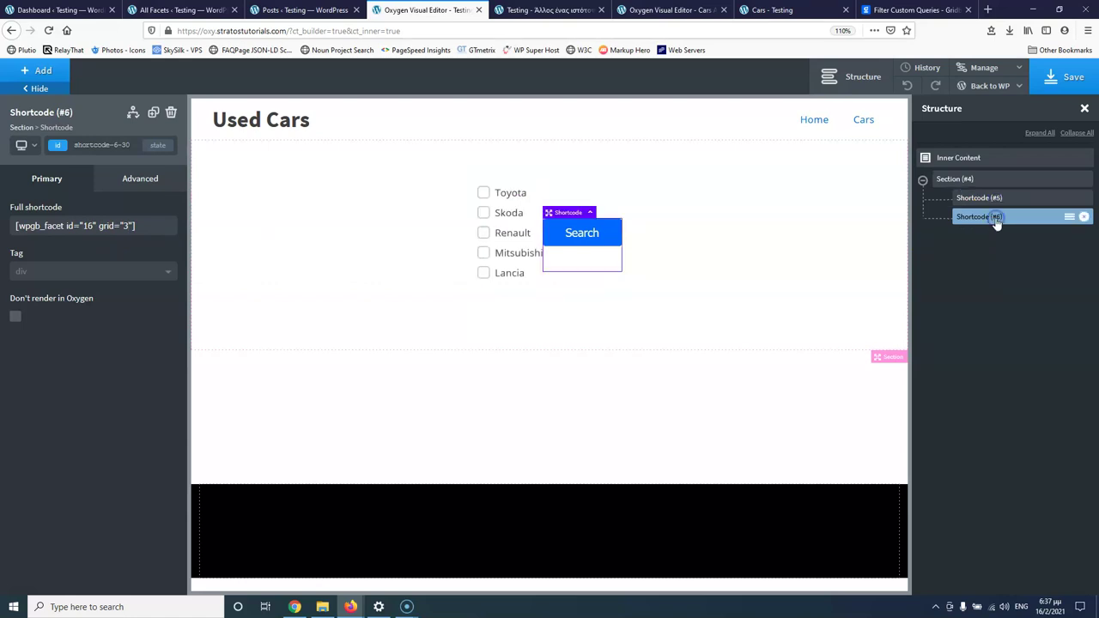
left_click(1058, 75)
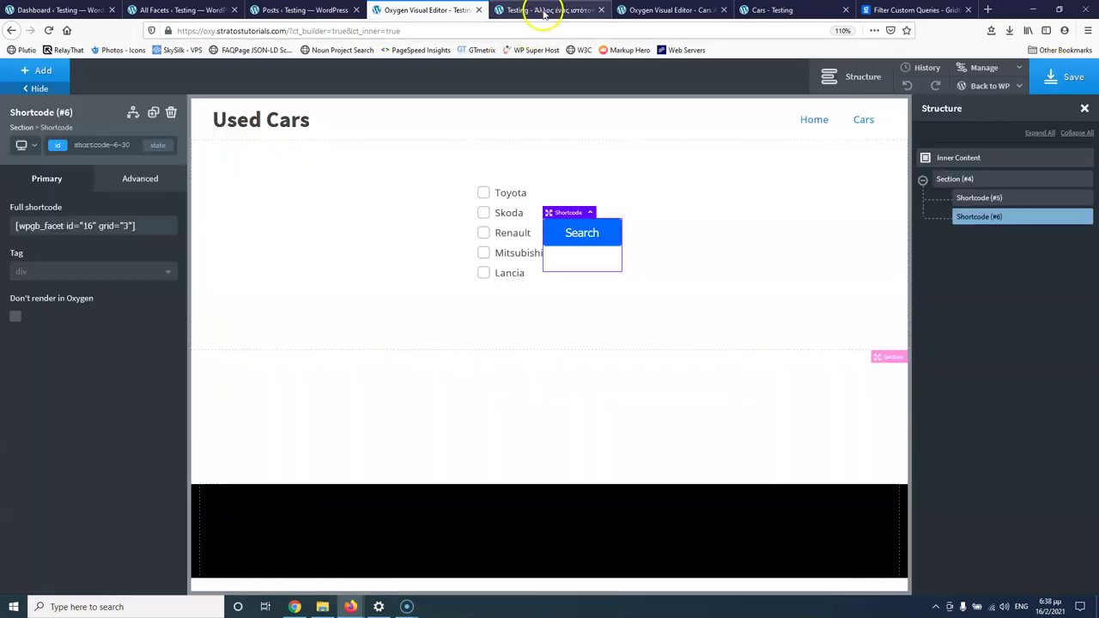
Reload the live Home page and test the makers filter by running a search for Toyota
left_click(556, 10)
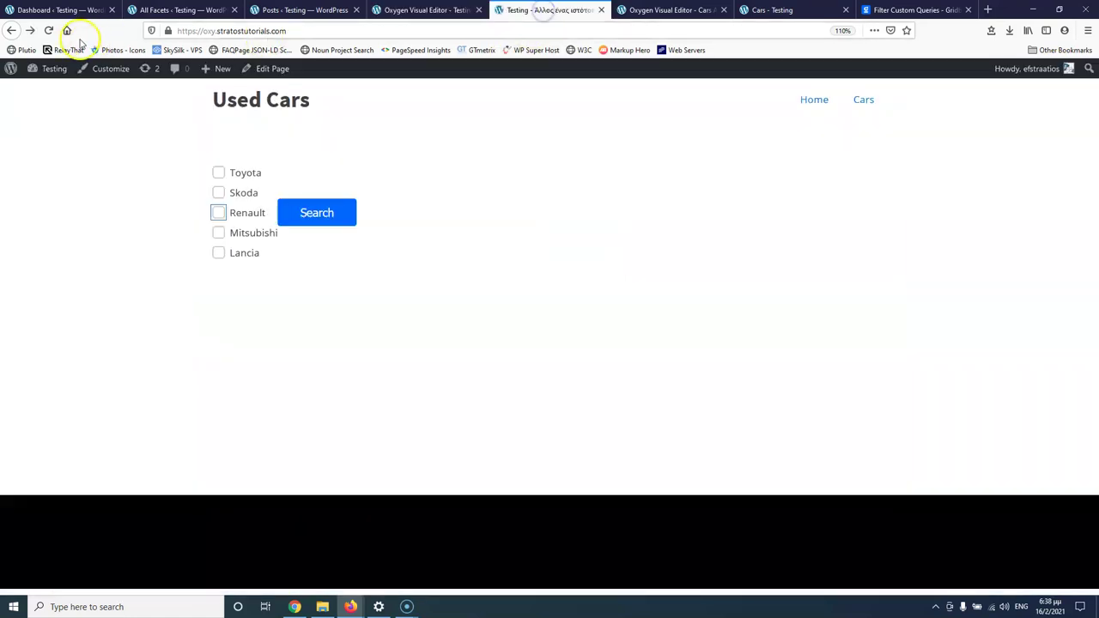
left_click(48, 32)
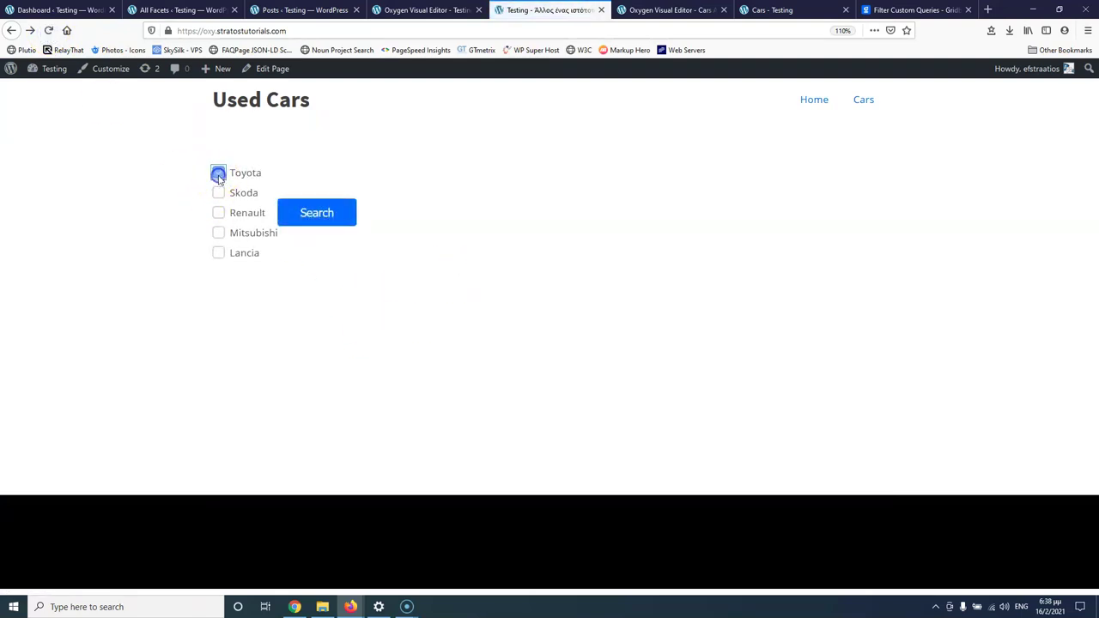
left_click(218, 175)
left_click(298, 182)
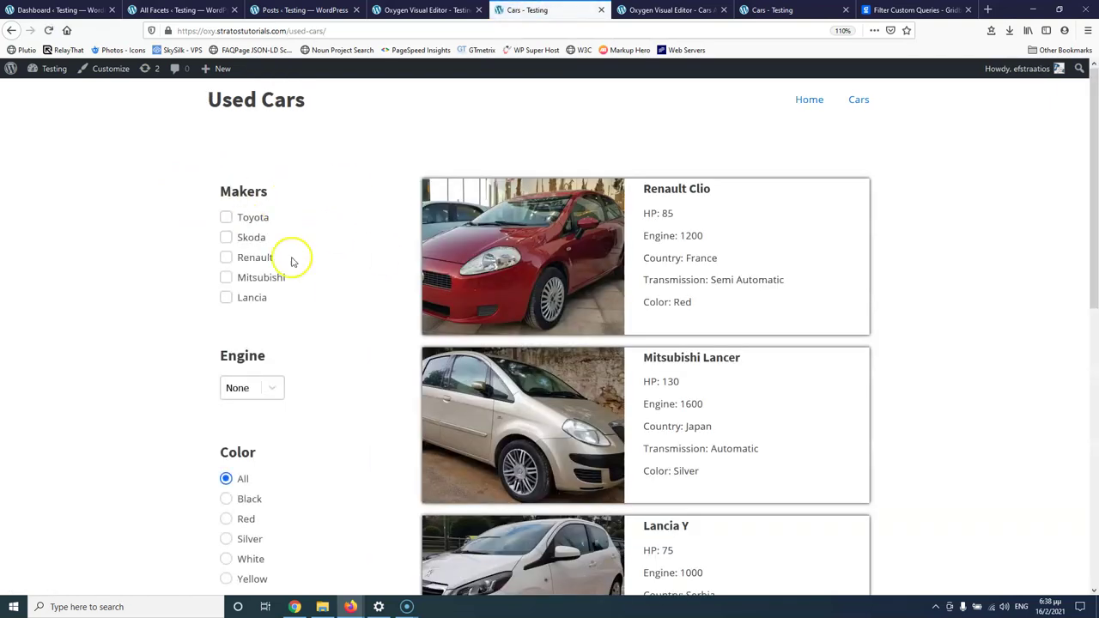
Open the Used cars grid's builder settings and place the Makers facet in the drop zone at the top of the layout
left_click(294, 9)
left_click(152, 10)
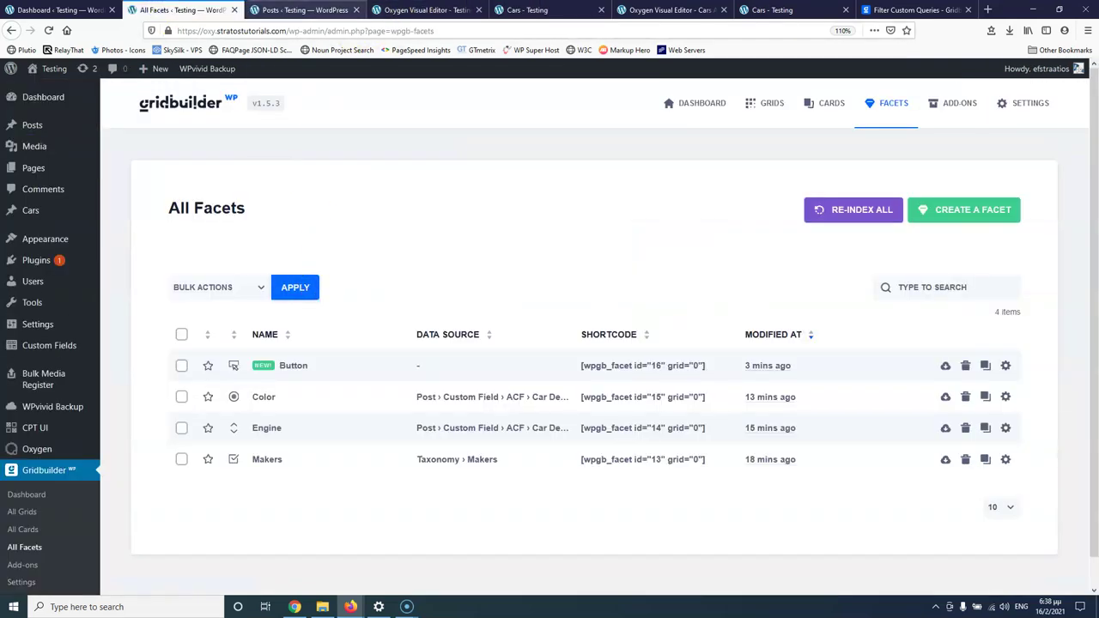
left_click(302, 9)
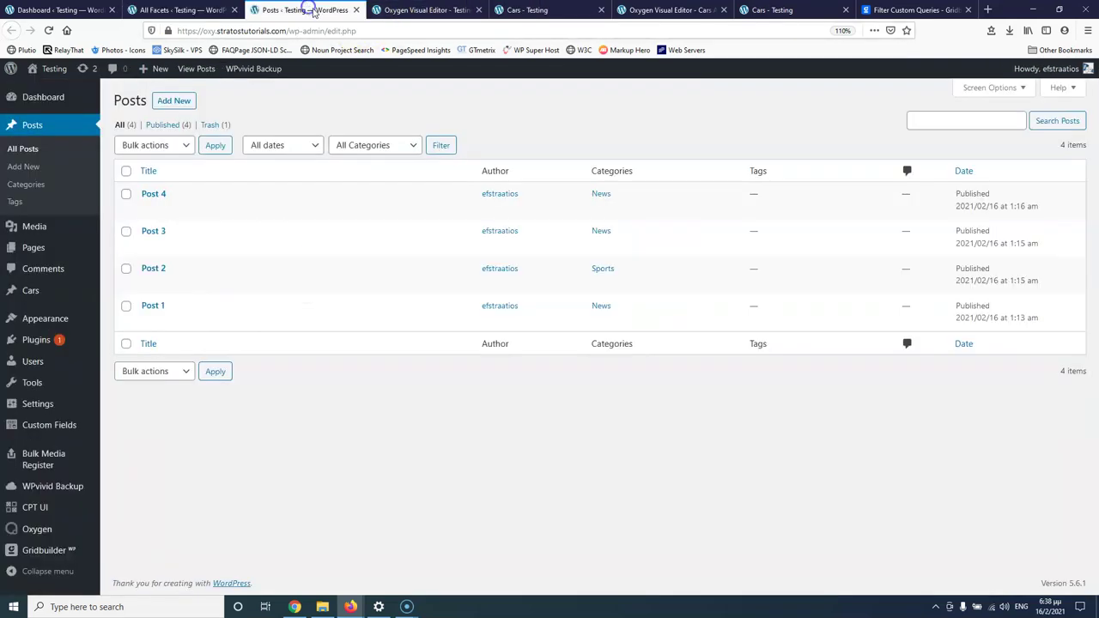
left_click(202, 11)
scroll(60, 502, "down", 1)
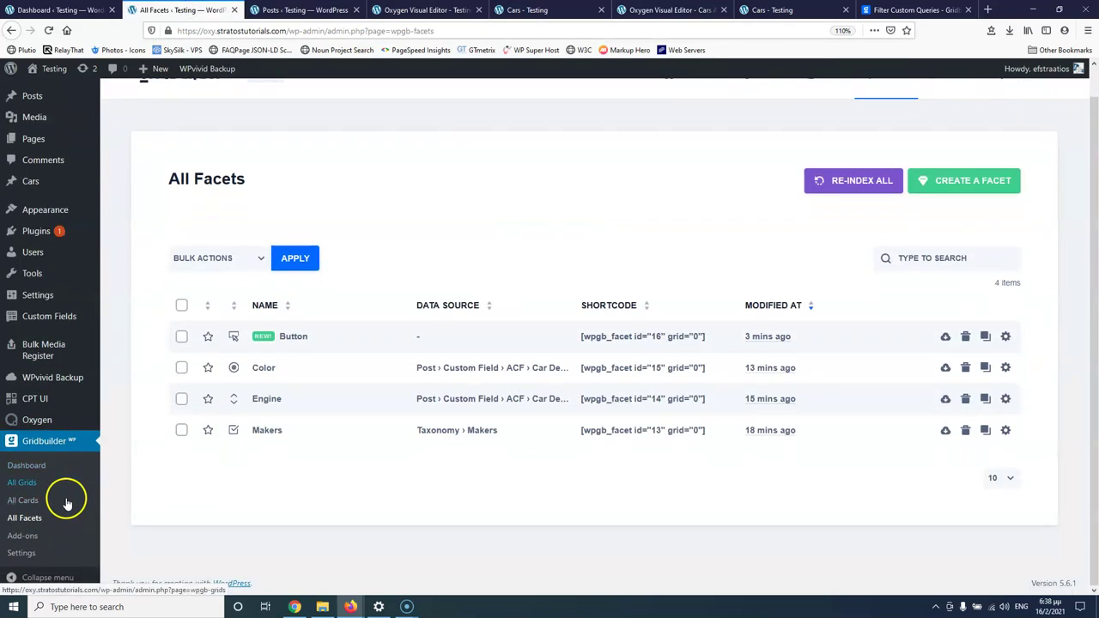
left_click(21, 484)
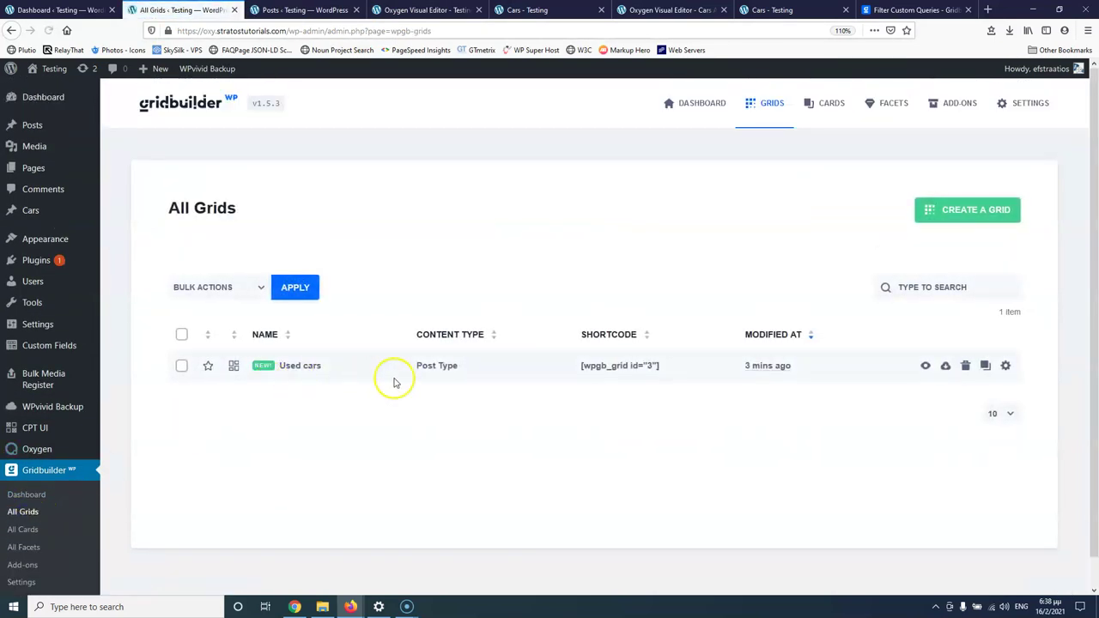
left_click(299, 370)
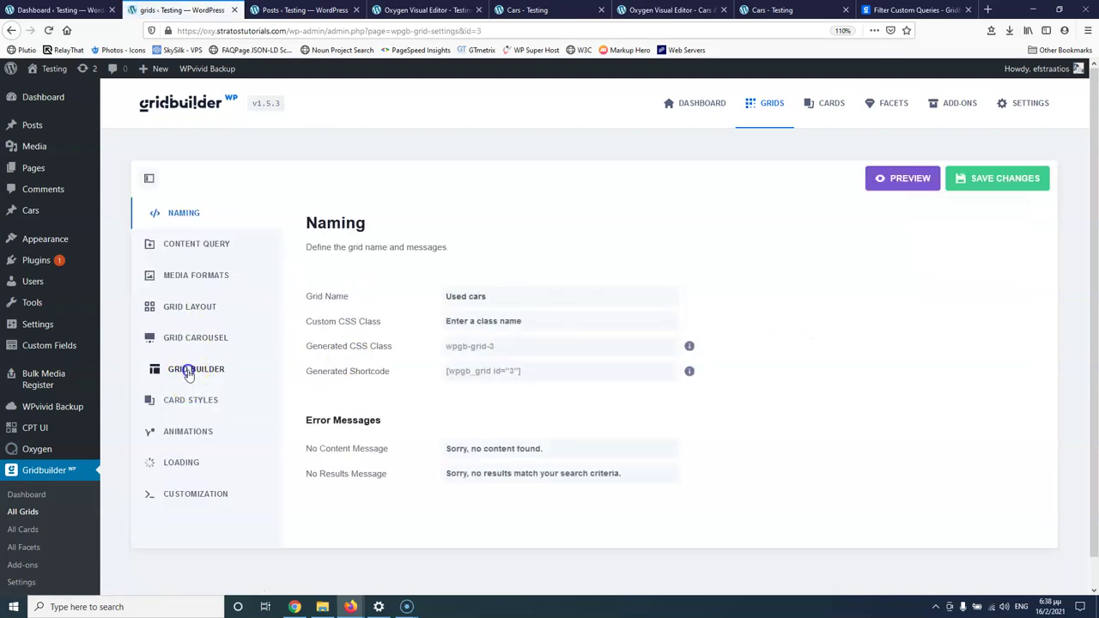
left_click(189, 375)
scroll(523, 338, "down", 3)
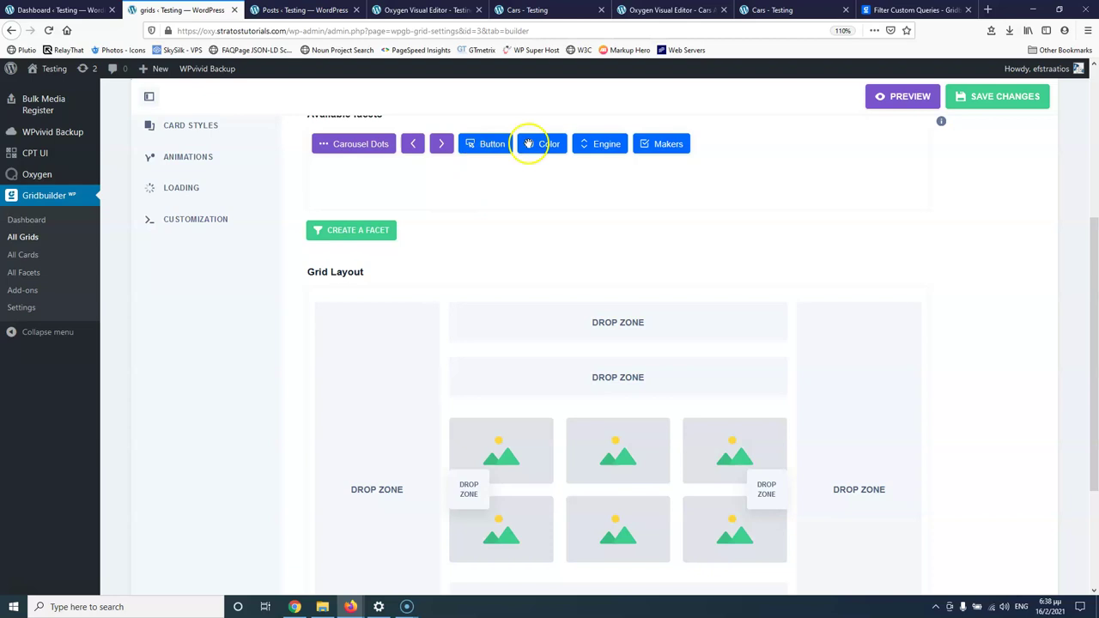
left_click_drag(658, 144, 494, 331)
Preview the Used cars grid filtered by Skoda, and save the grid settings
left_click(904, 99)
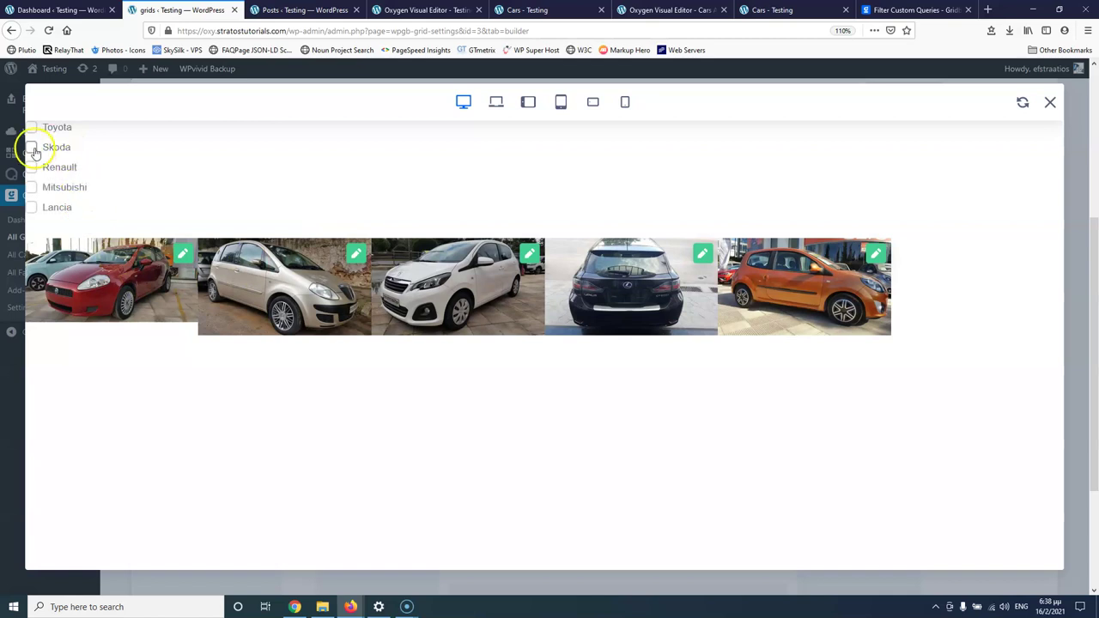
left_click(32, 149)
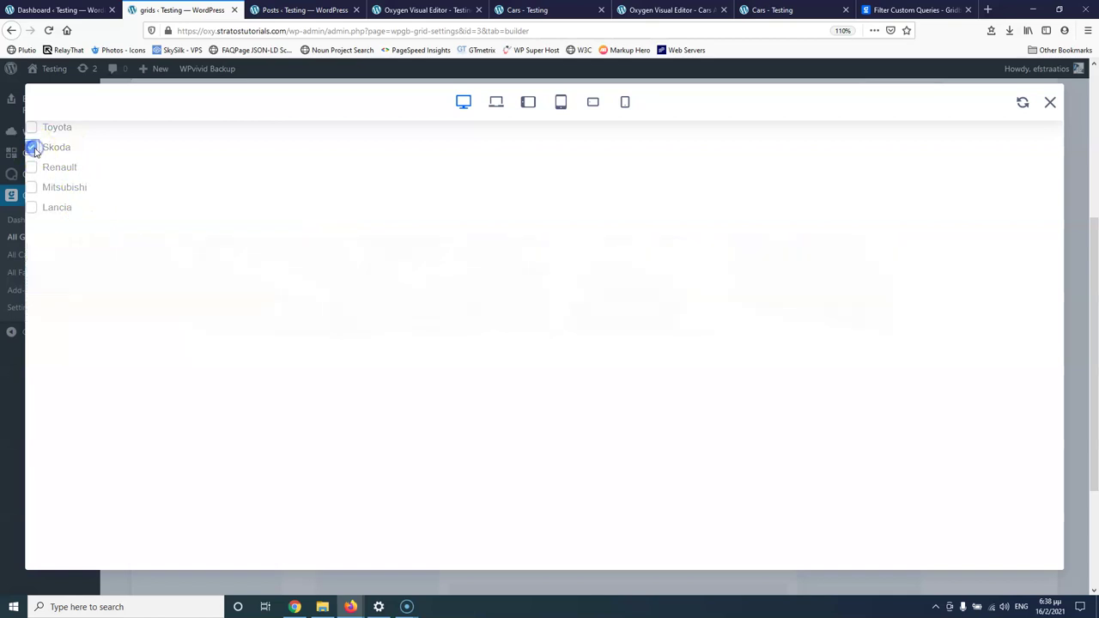
left_click(1050, 103)
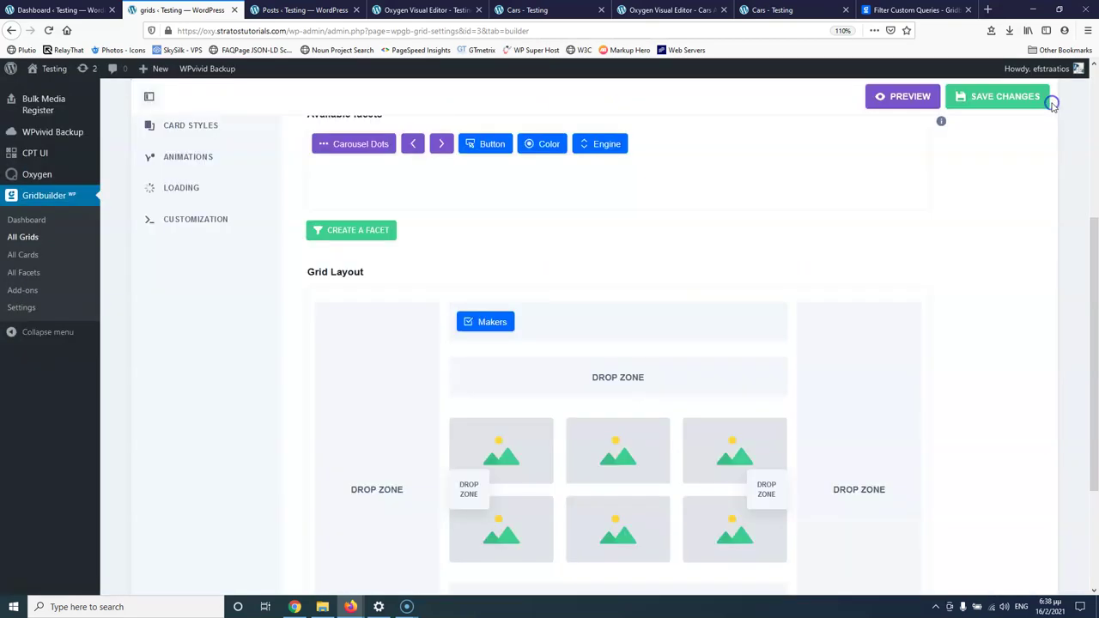
left_click(1006, 96)
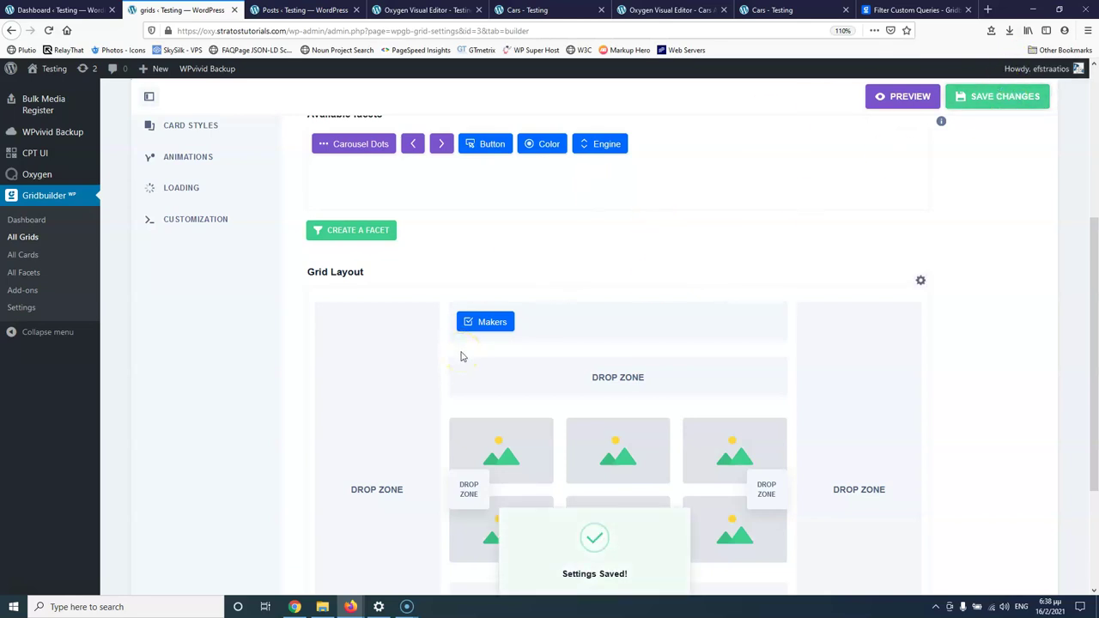
Reload the live site and test the Home page makers filter by running a search for Renault
left_click(433, 11)
left_click(525, 11)
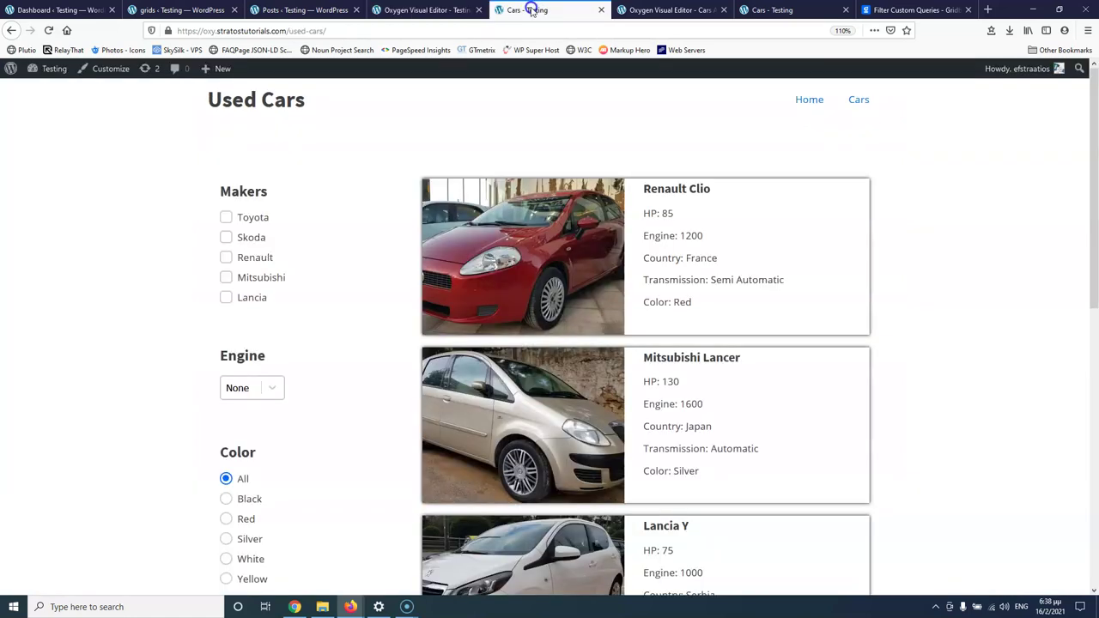
left_click(48, 30)
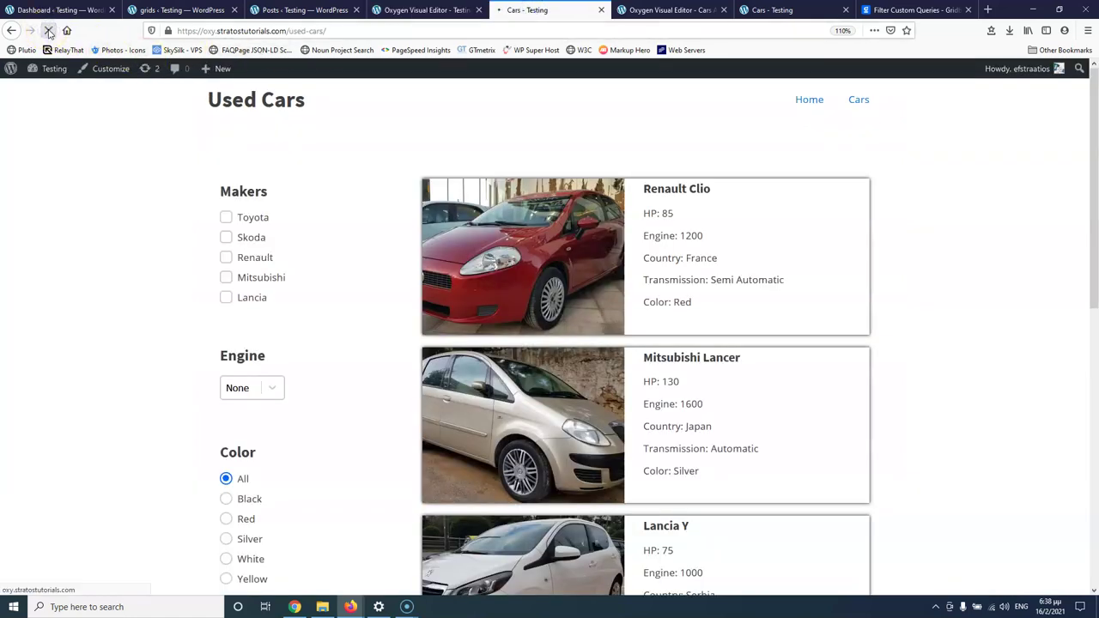
left_click(810, 101)
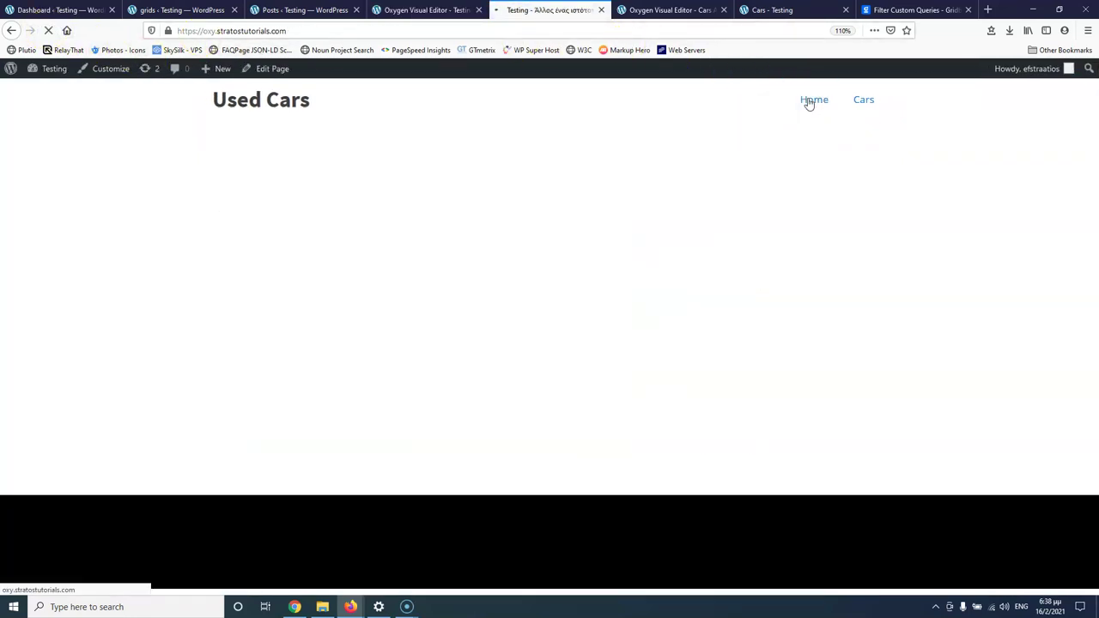
left_click(218, 214)
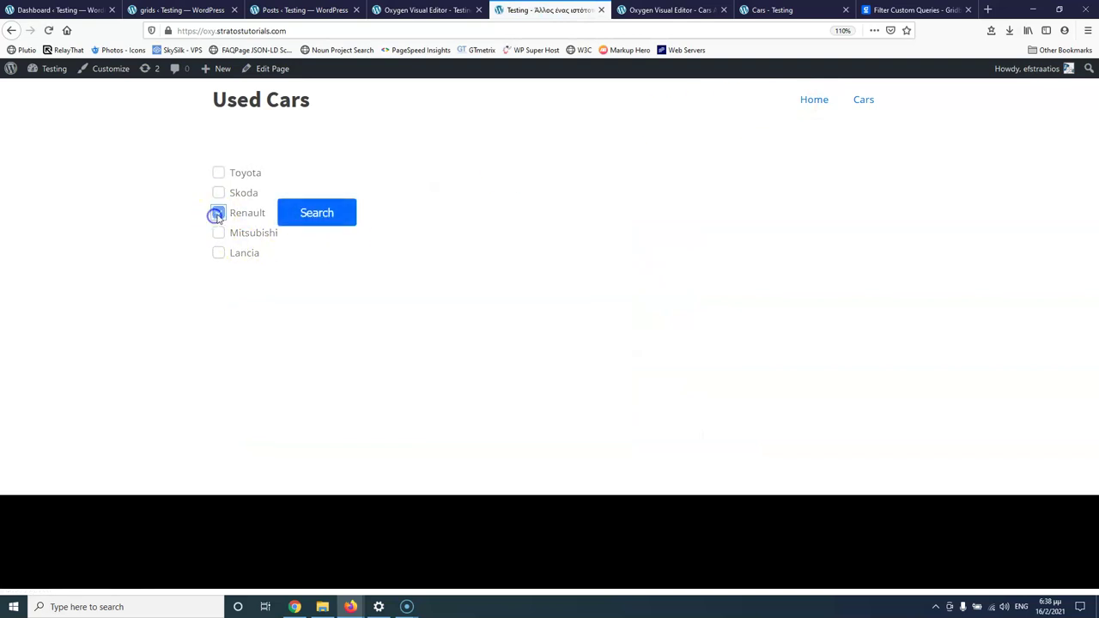
left_click(303, 183)
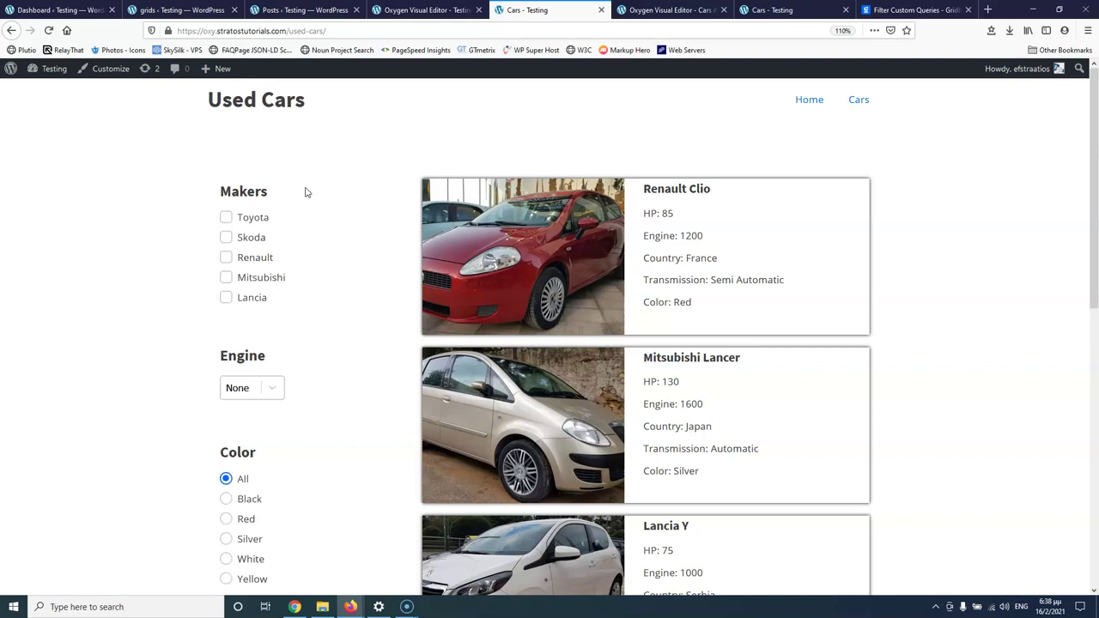
Return to the Home page editor and inspect the shortcode of the dropdown filter inside the section's div
left_click(301, 10)
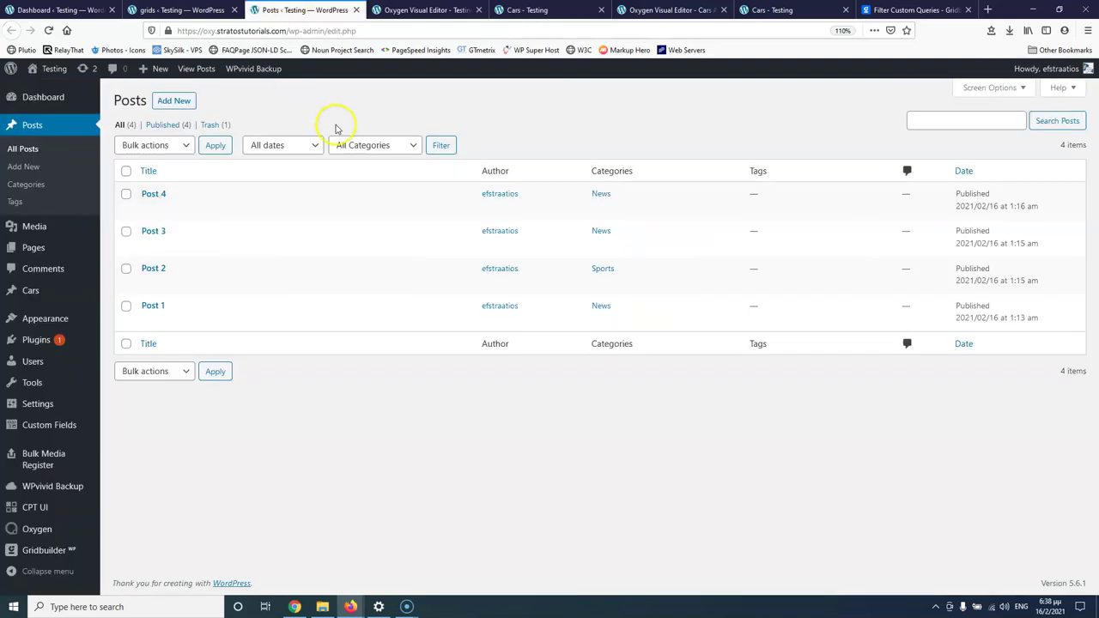
left_click(418, 10)
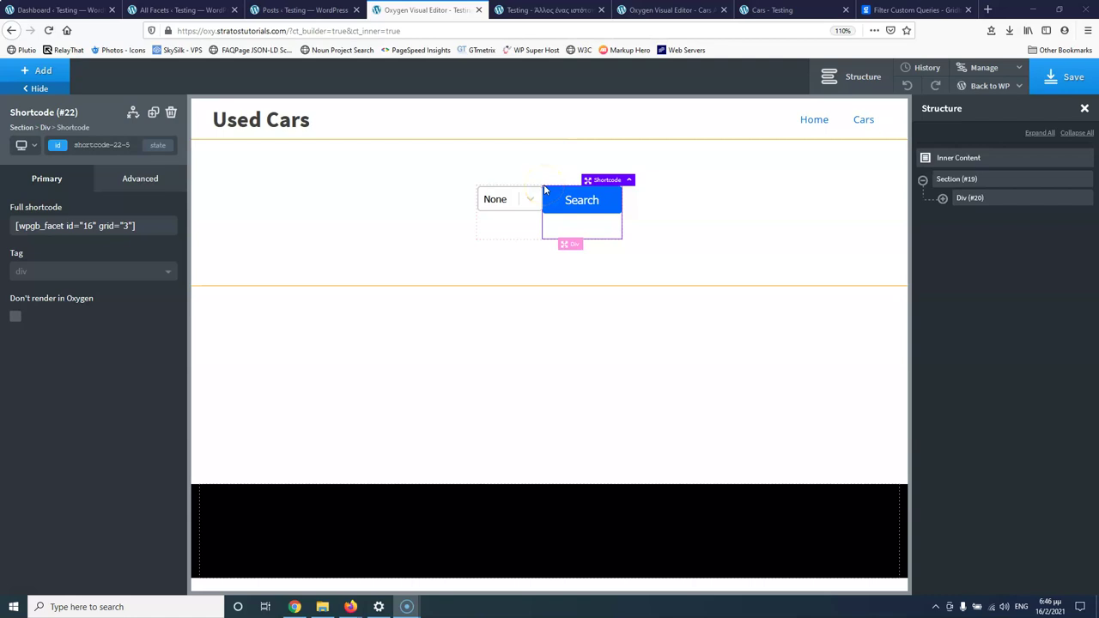
left_click(510, 237)
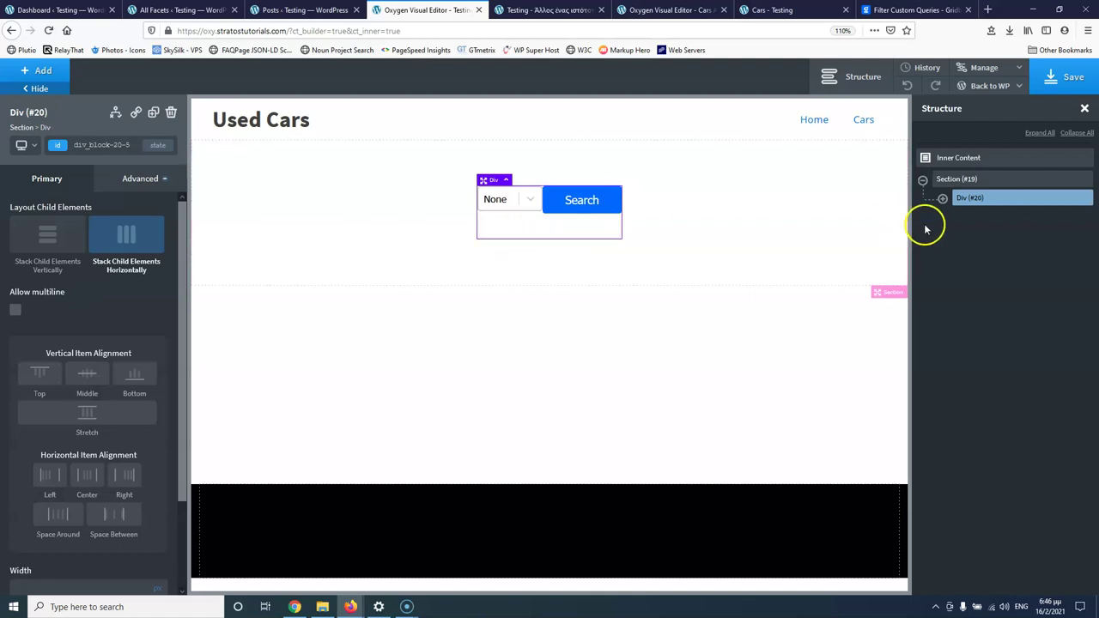
left_click(943, 198)
left_click(988, 220)
left_click(113, 230)
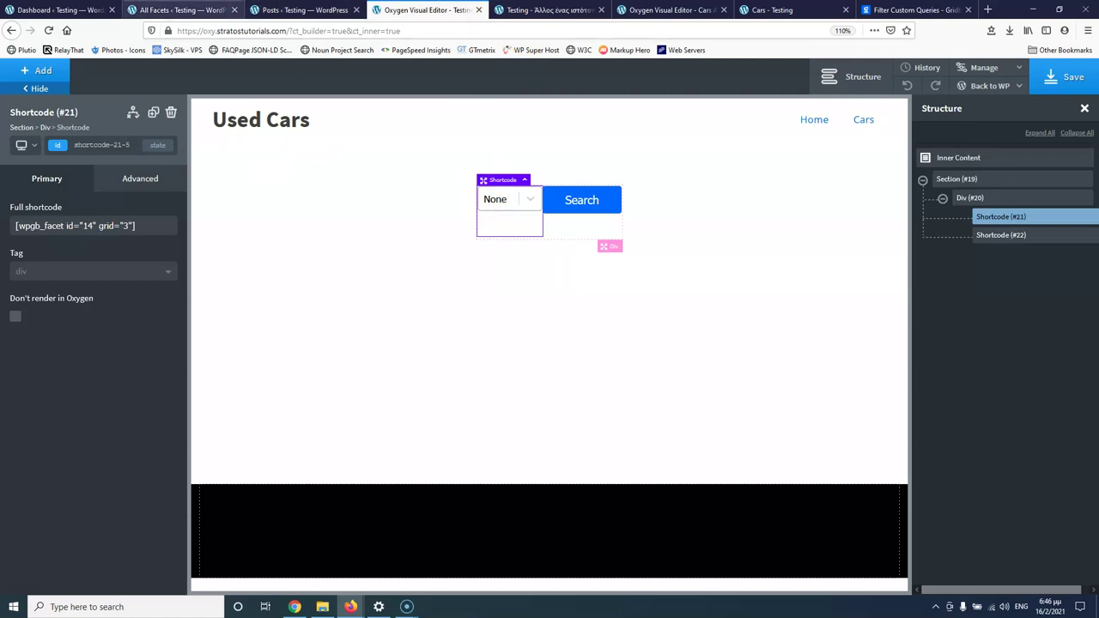
Look up the Color facet's shortcode in the facets list and return to the Home page editor
left_click(176, 9)
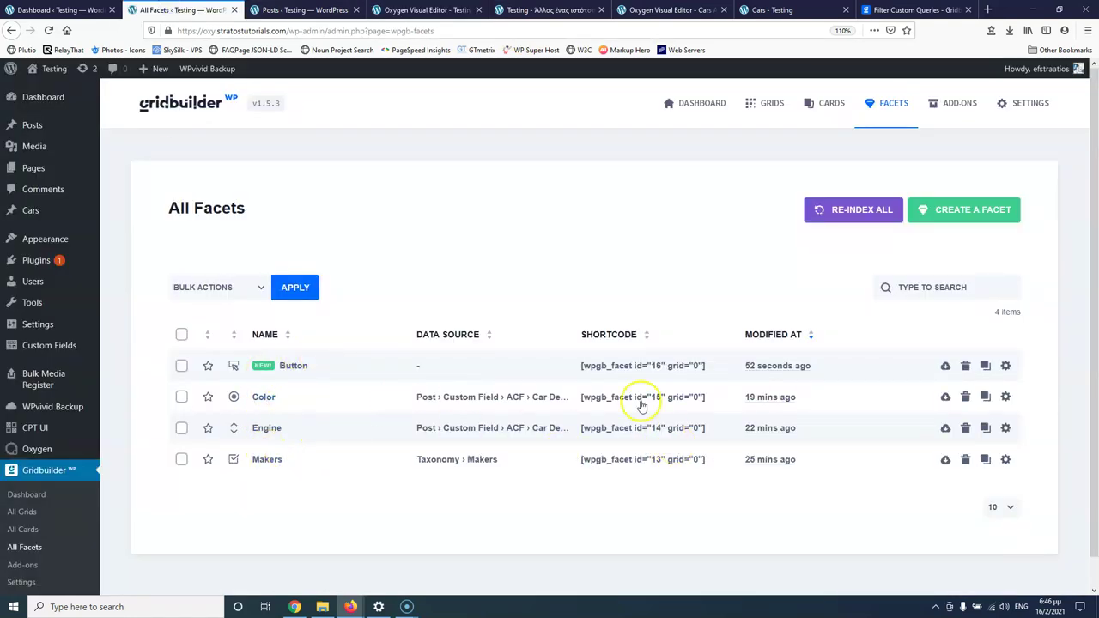
left_click(716, 397)
left_click(718, 399)
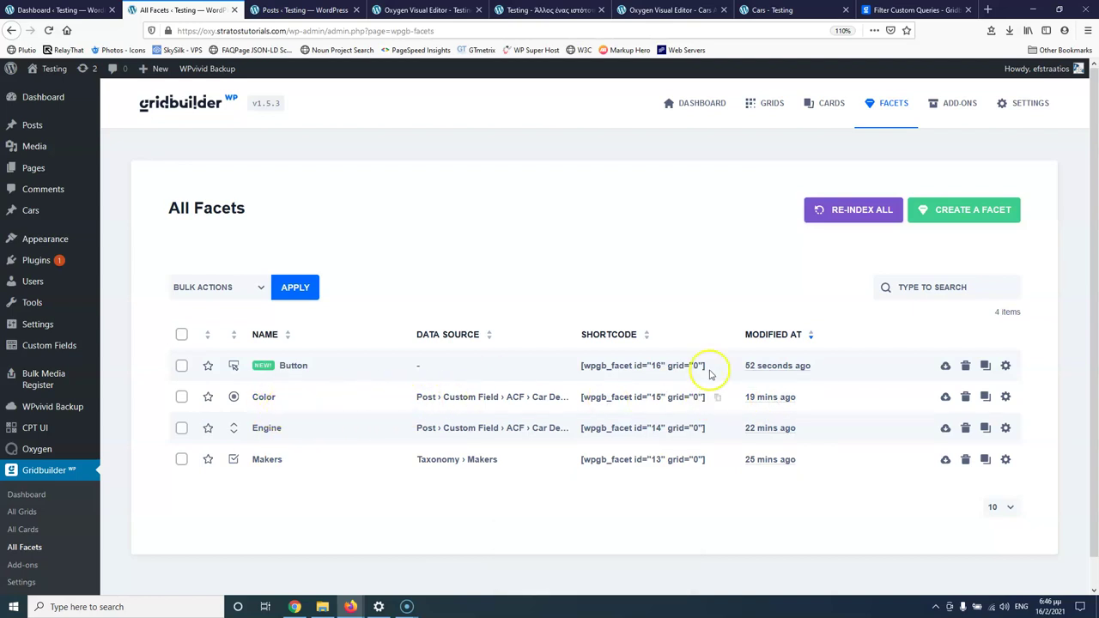
left_click(646, 7)
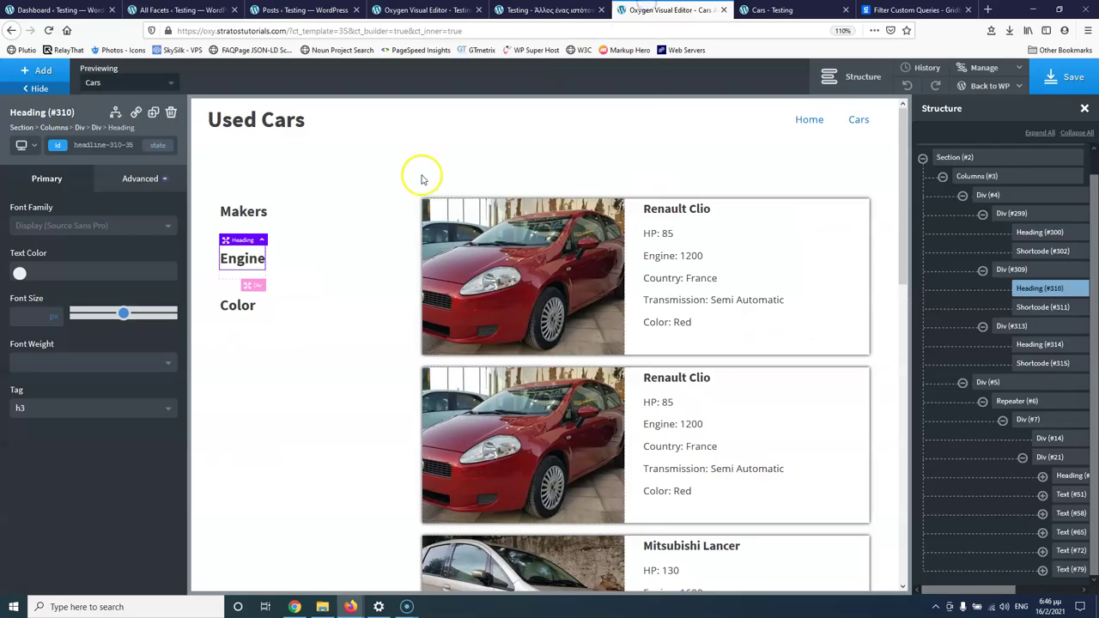
left_click(180, 10)
left_click(286, 9)
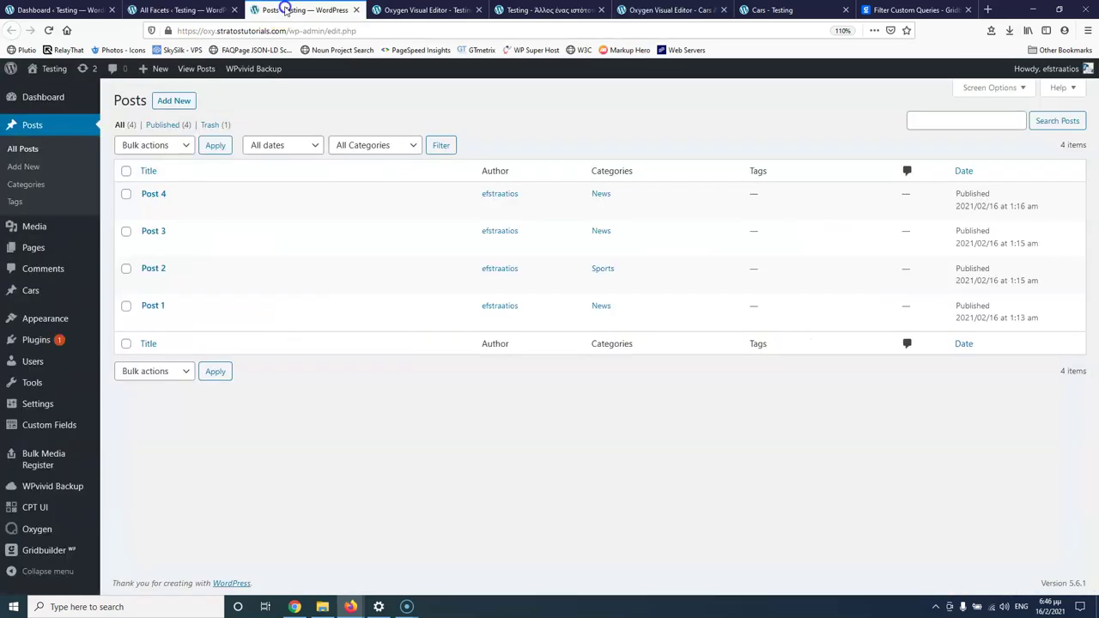
left_click(414, 9)
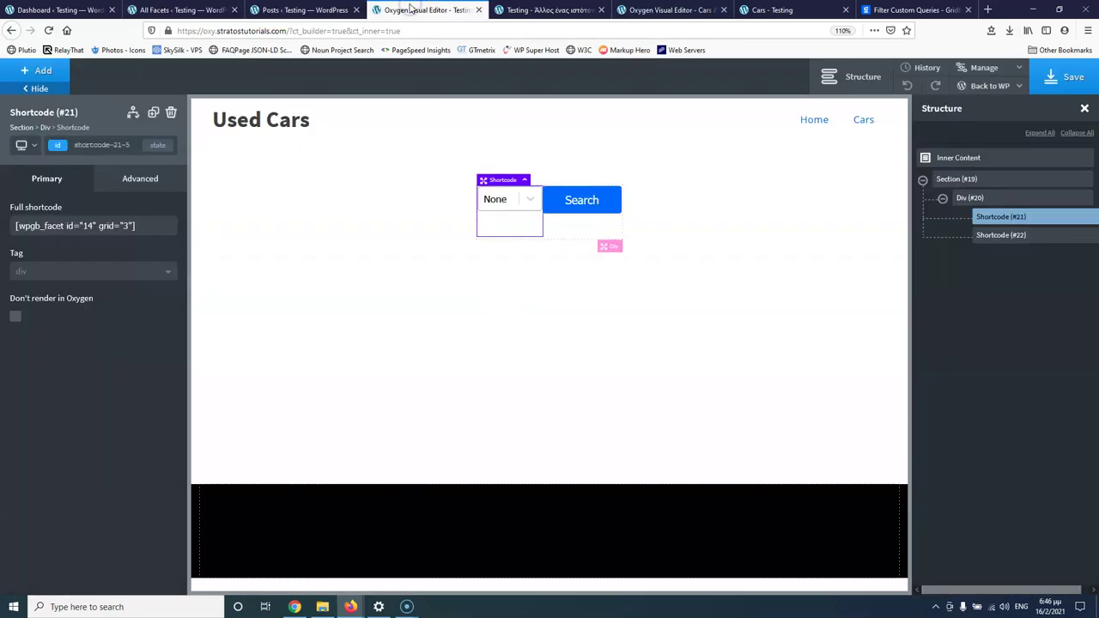
Duplicate the dropdown filter's shortcode inside the Home page div and select the first copy's facet id for editing
left_click(1077, 219)
left_click(1026, 262)
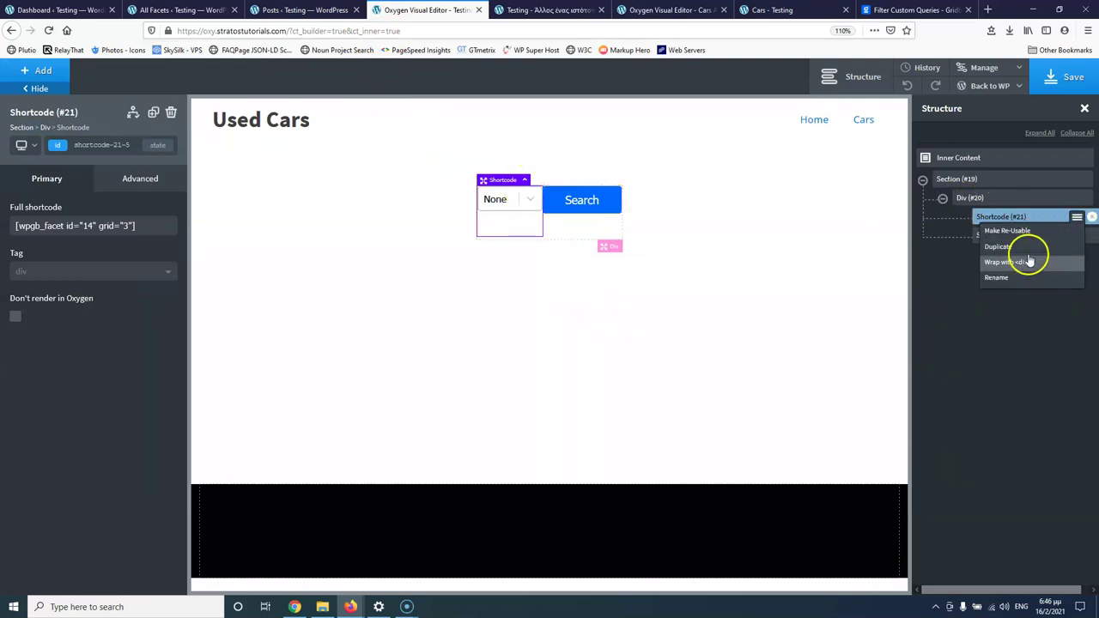
left_click(463, 199)
left_click(102, 230)
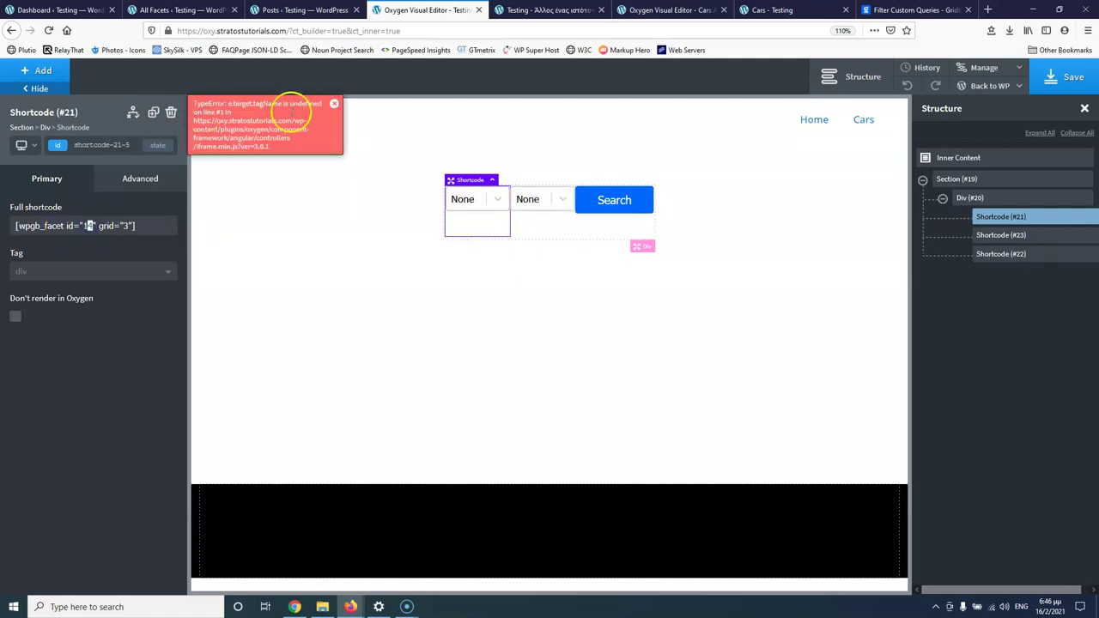
Copy the full shortcode of the Color filter from the Cars template in the Oxygen editor
key("ctrl+Tab")
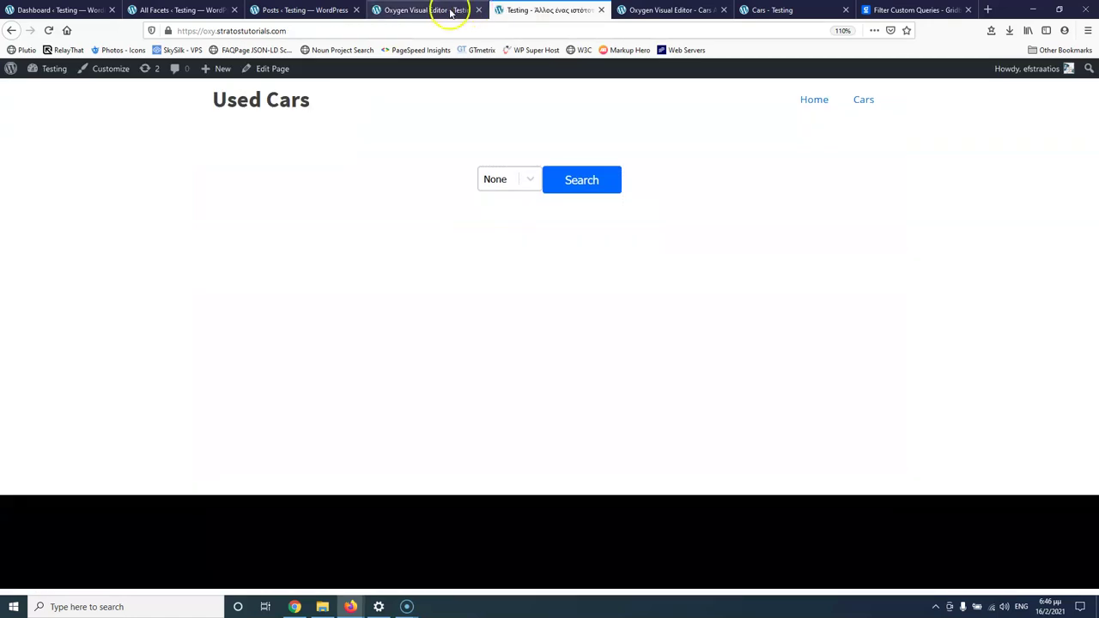
left_click(657, 10)
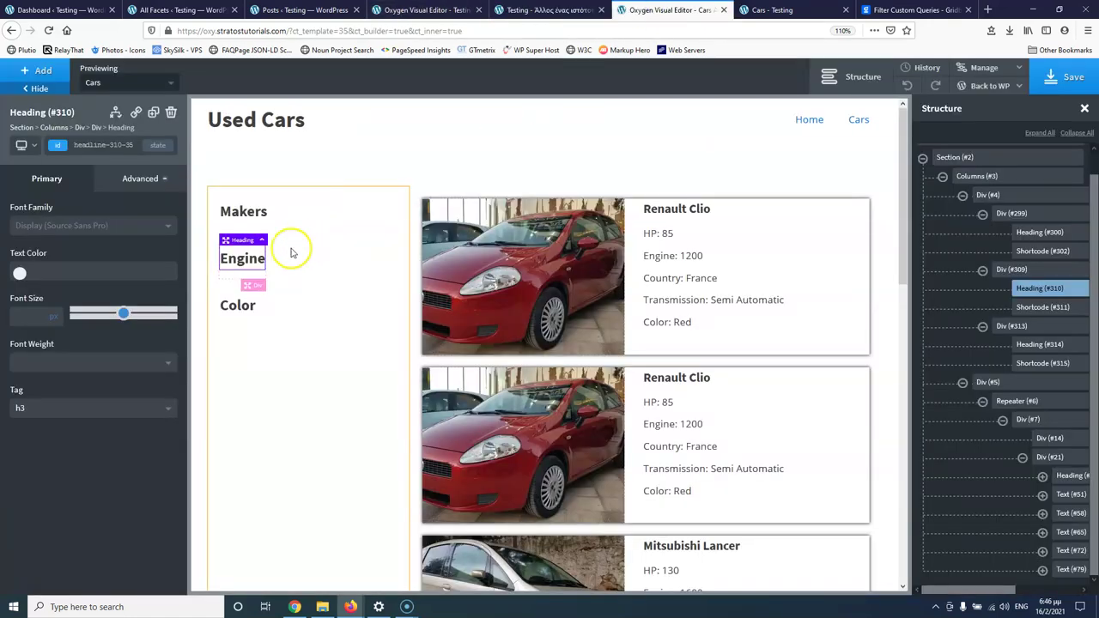
left_click(238, 306)
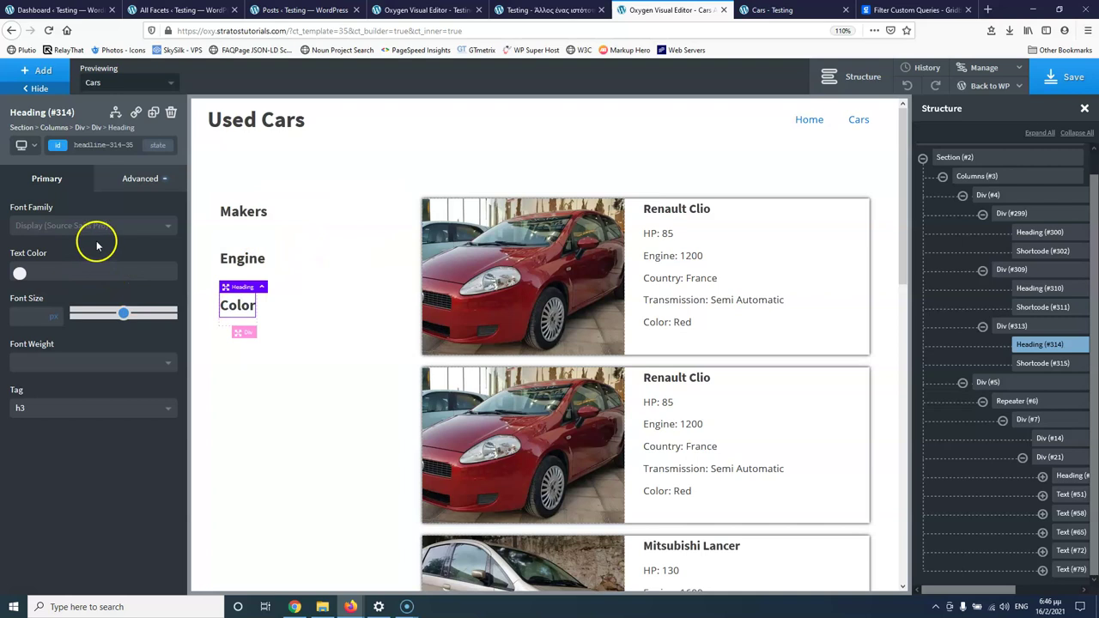
left_click(1042, 363)
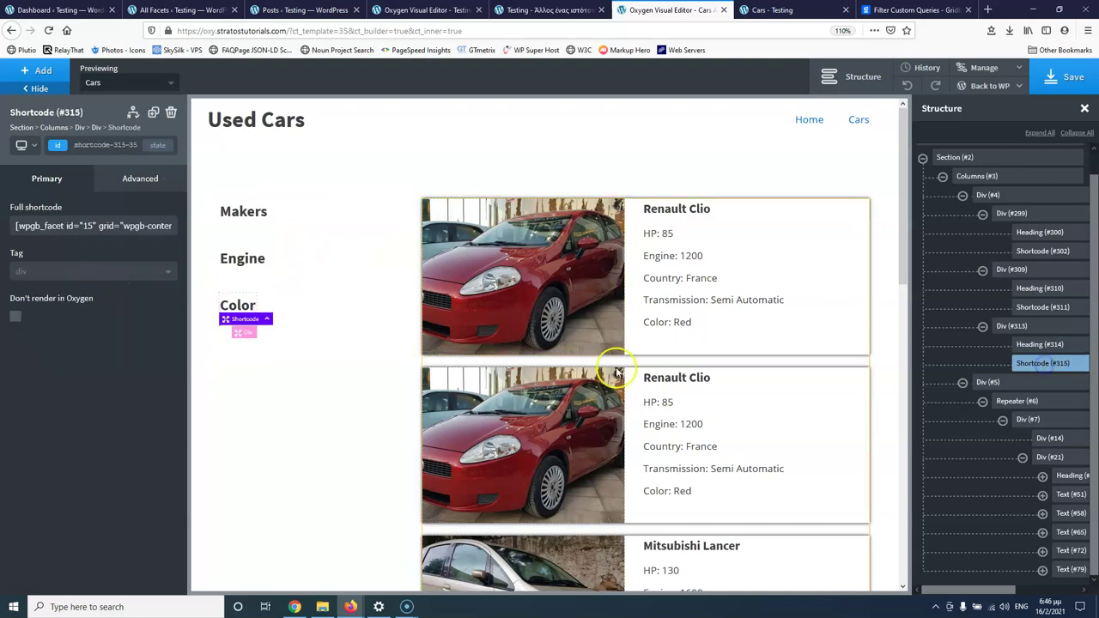
triple_click(115, 225)
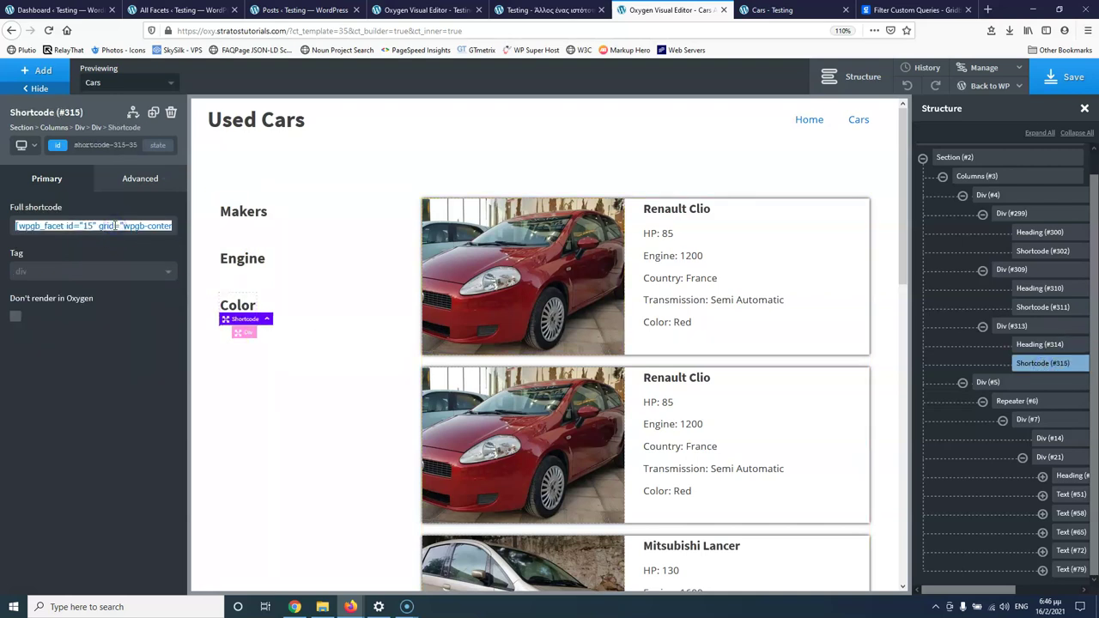
Replace the first Home page filter's shortcode with the copied Color shortcode, change its grid to "3", and save the page
left_click(420, 9)
left_click(453, 213)
left_click_drag(138, 226, 32, 221)
key("ctrl+v")
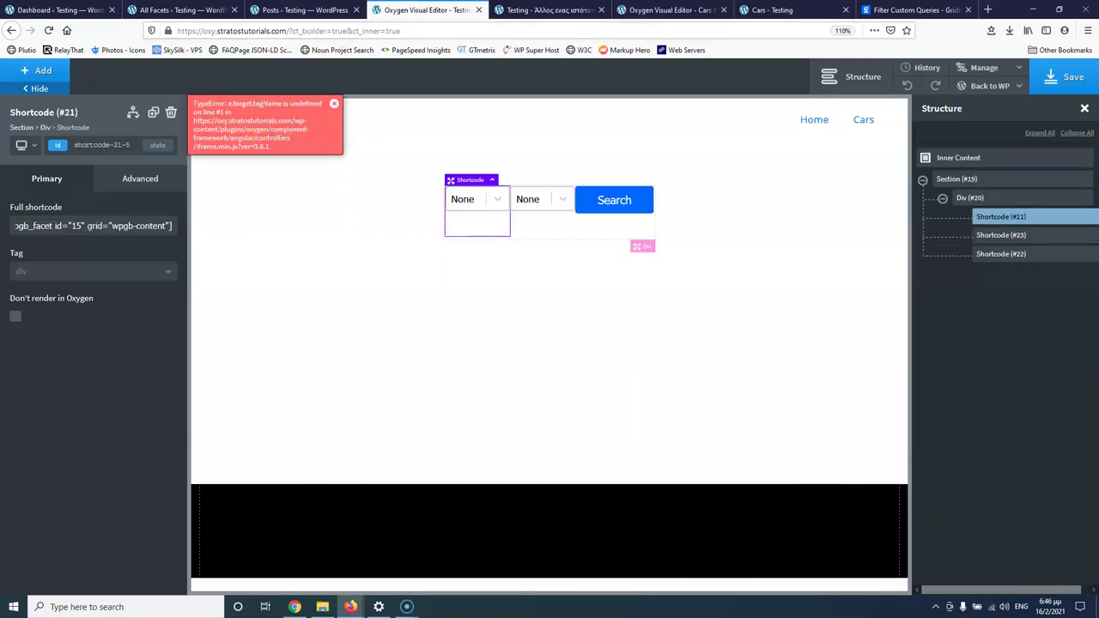
left_click(157, 227)
left_click_drag(111, 226, 163, 226)
type("3")
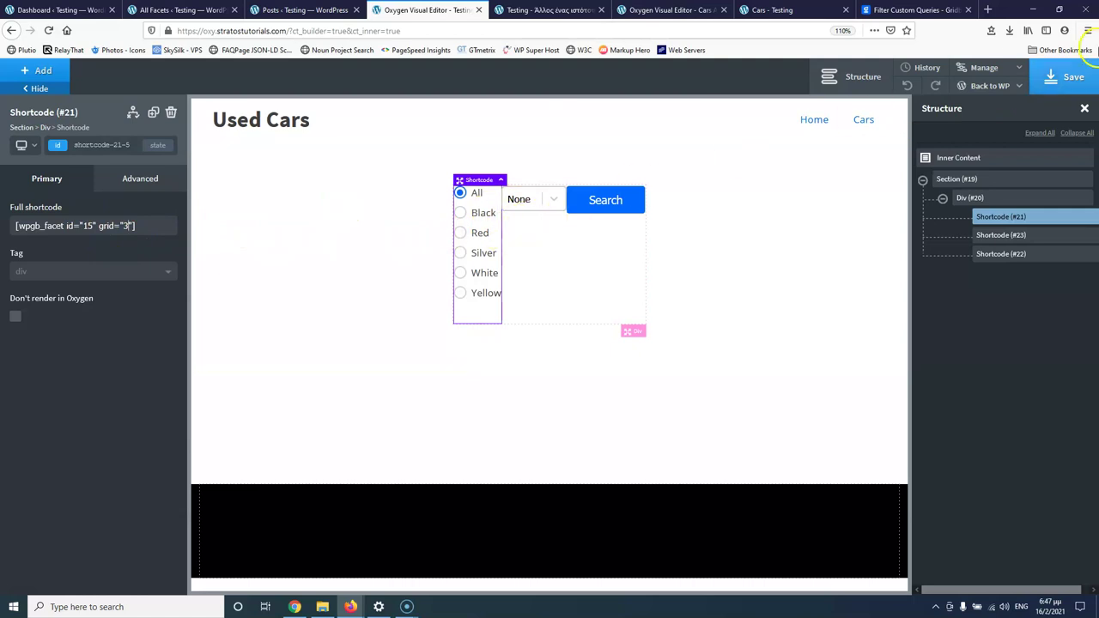
left_click(1037, 83)
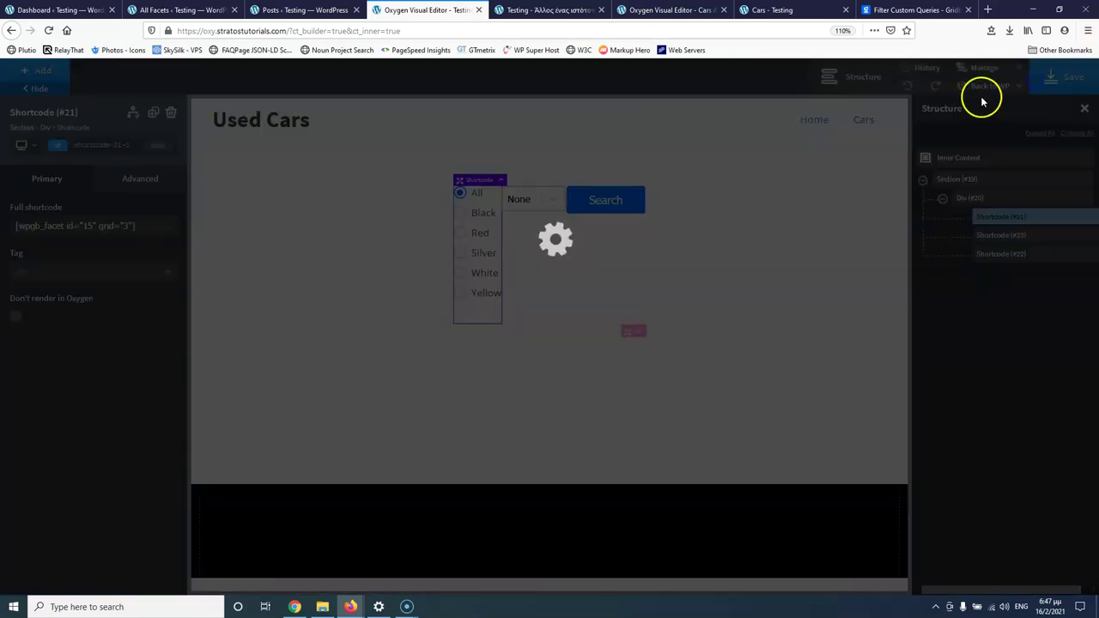
Reload the live Home page, search for Silver cars, and inspect the color parameter in the results page address
left_click(545, 9)
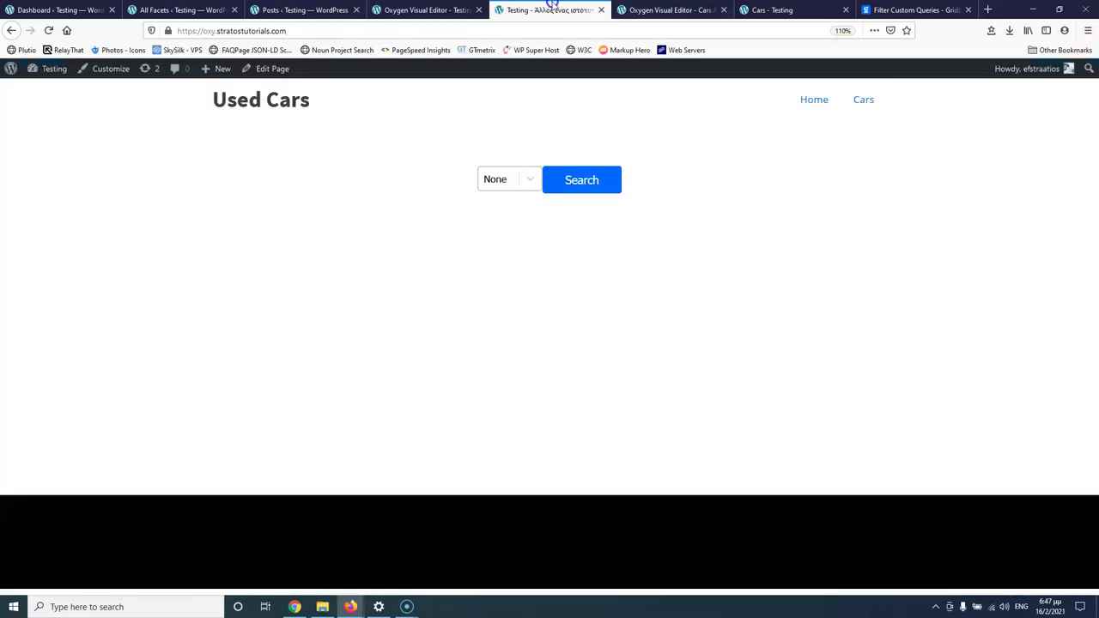
left_click(47, 30)
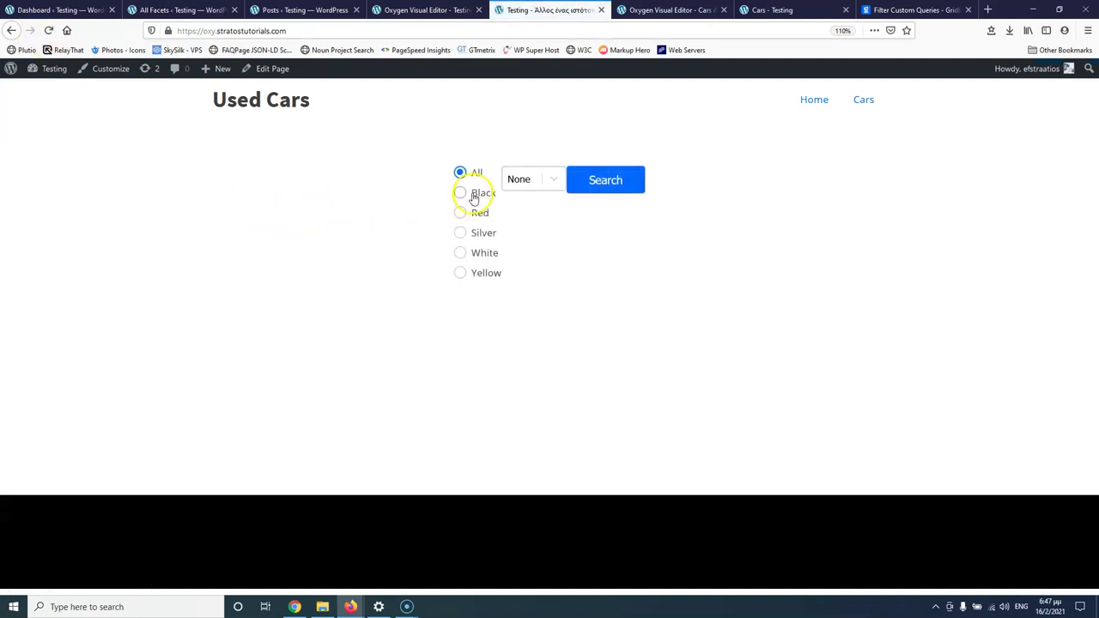
left_click(461, 233)
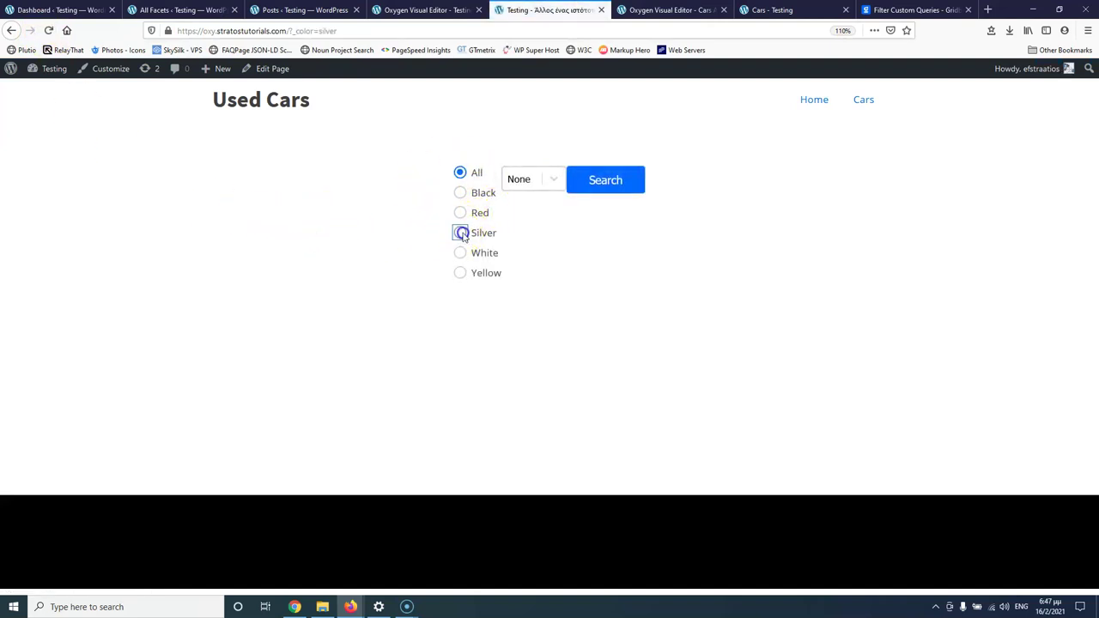
left_click(614, 181)
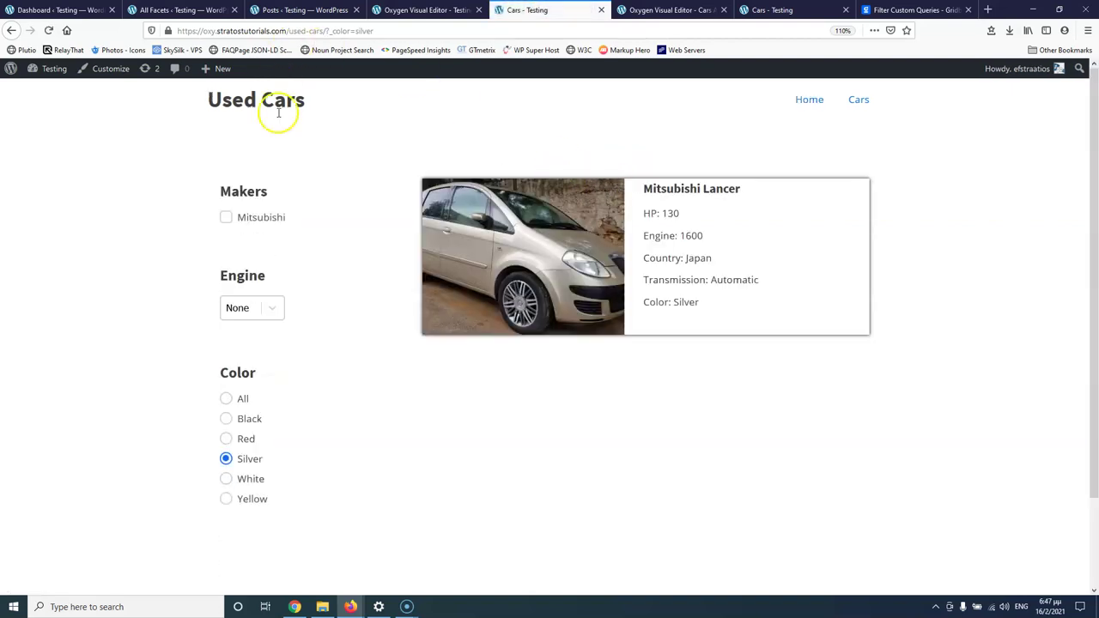
left_click(326, 31)
left_click_drag(326, 30, 386, 31)
left_click(385, 31)
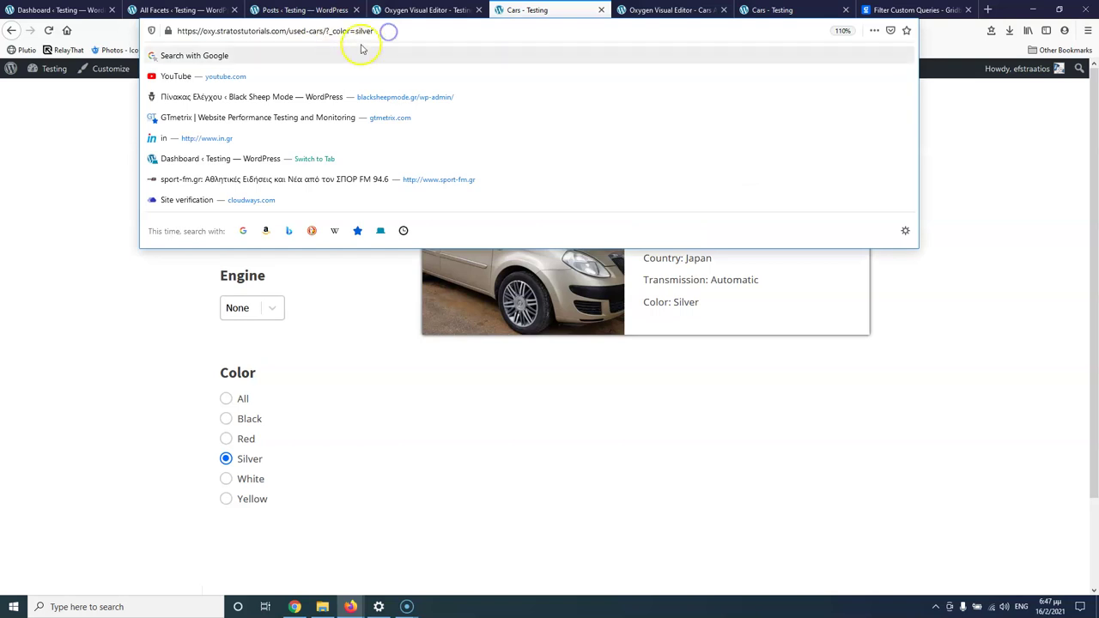
left_click(475, 368)
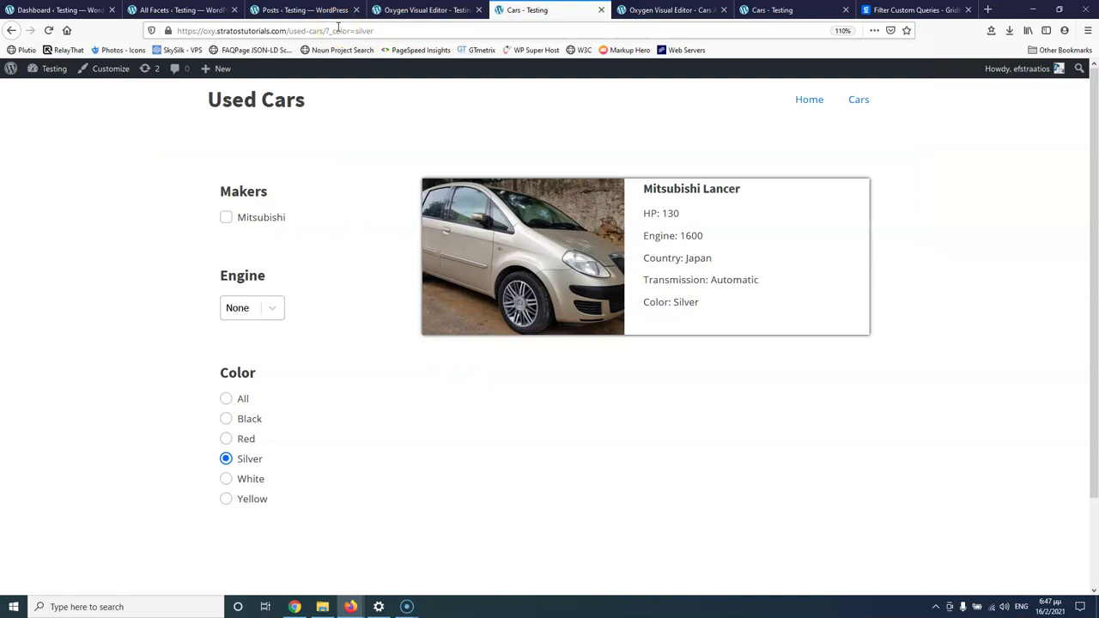
Return to the live Home page and test a search for the 1600 engine
left_click(226, 400)
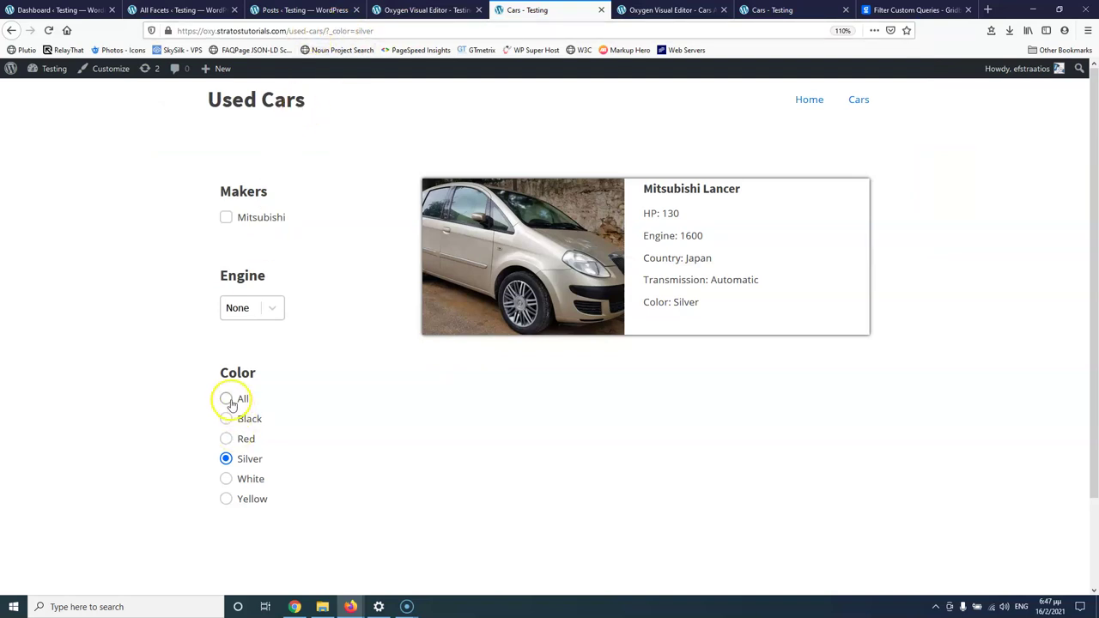
left_click(814, 104)
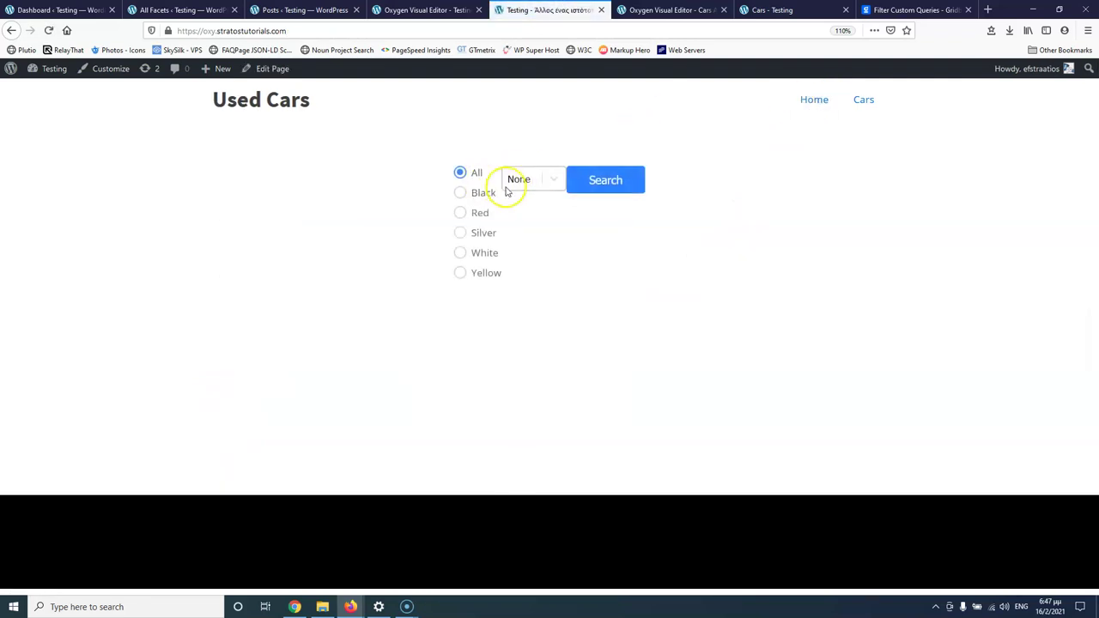
left_click(519, 182)
left_click(519, 257)
left_click(616, 182)
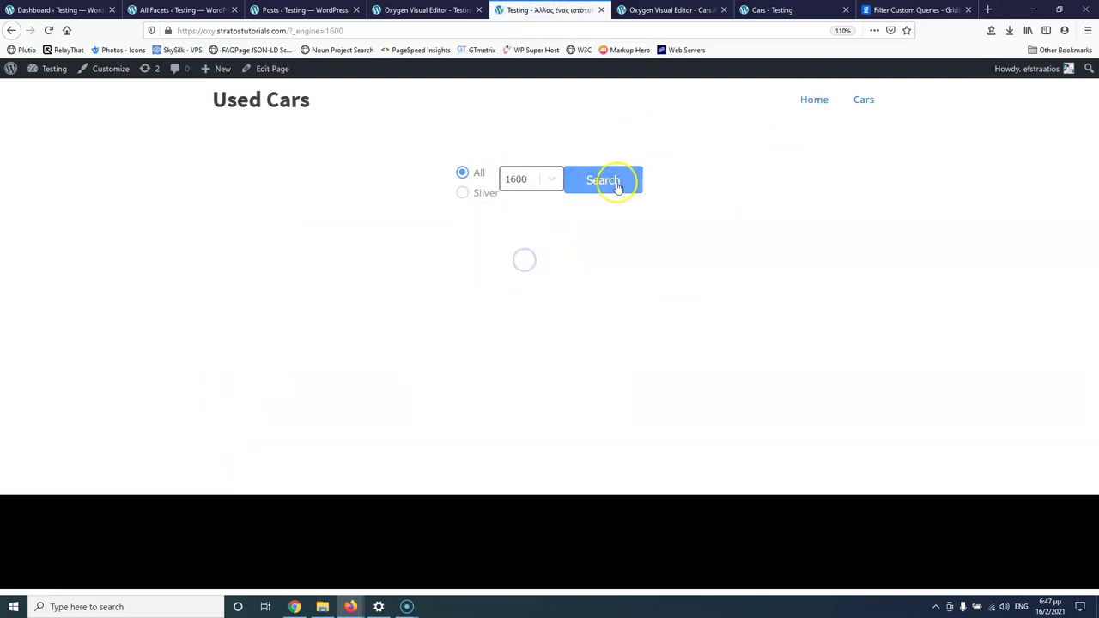
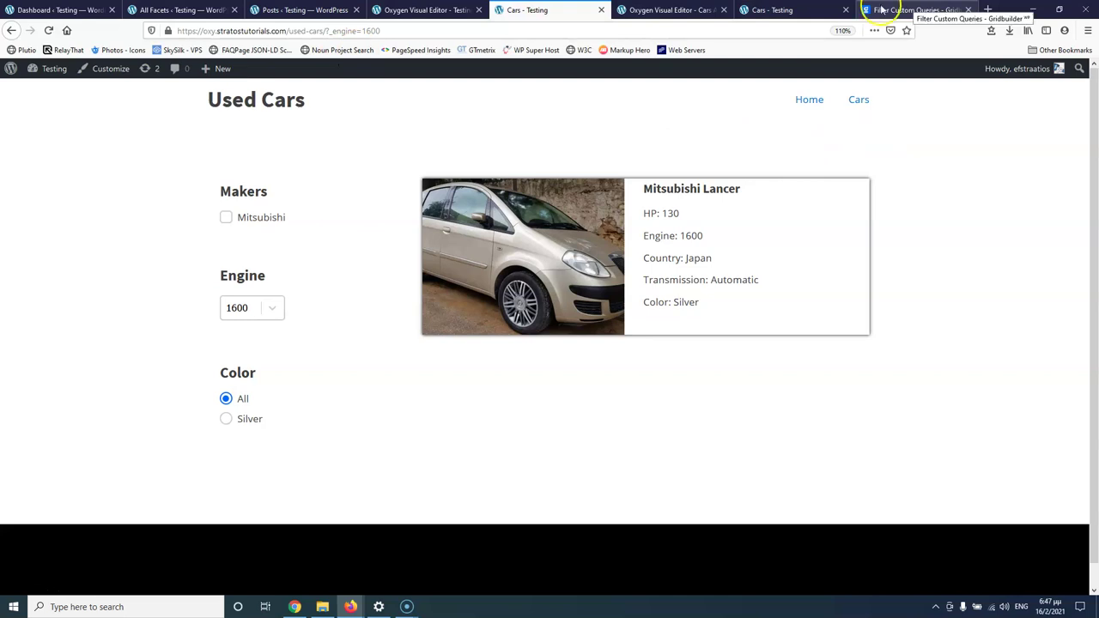
Review the Oxygen Builder example in the Page Builders section of the Filter Custom Queries guide
left_click(898, 12)
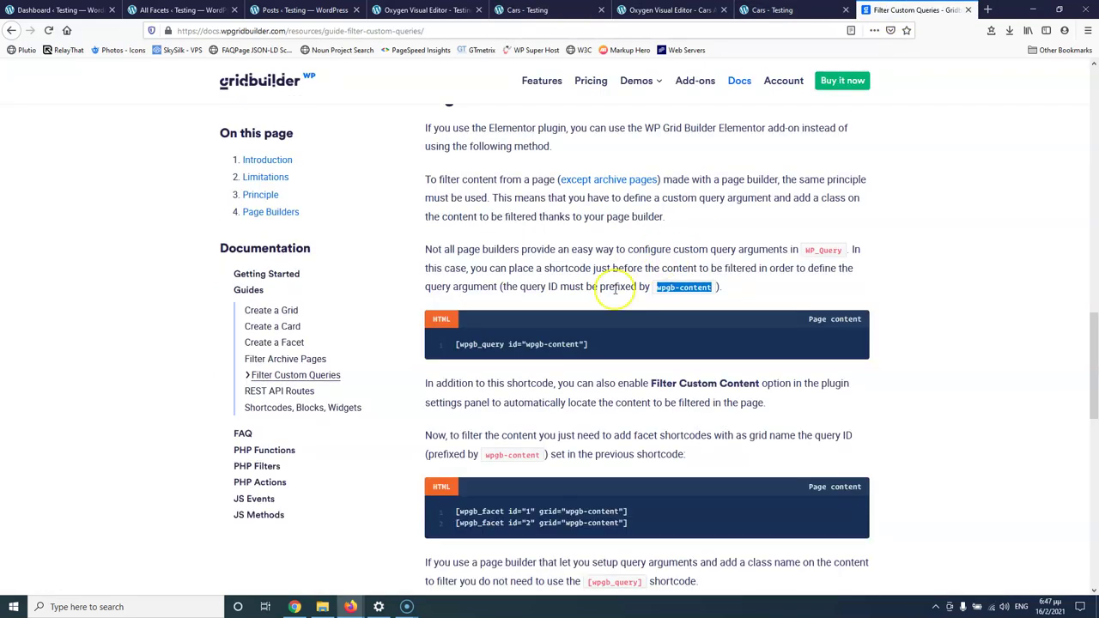
scroll(615, 289, "down", 5)
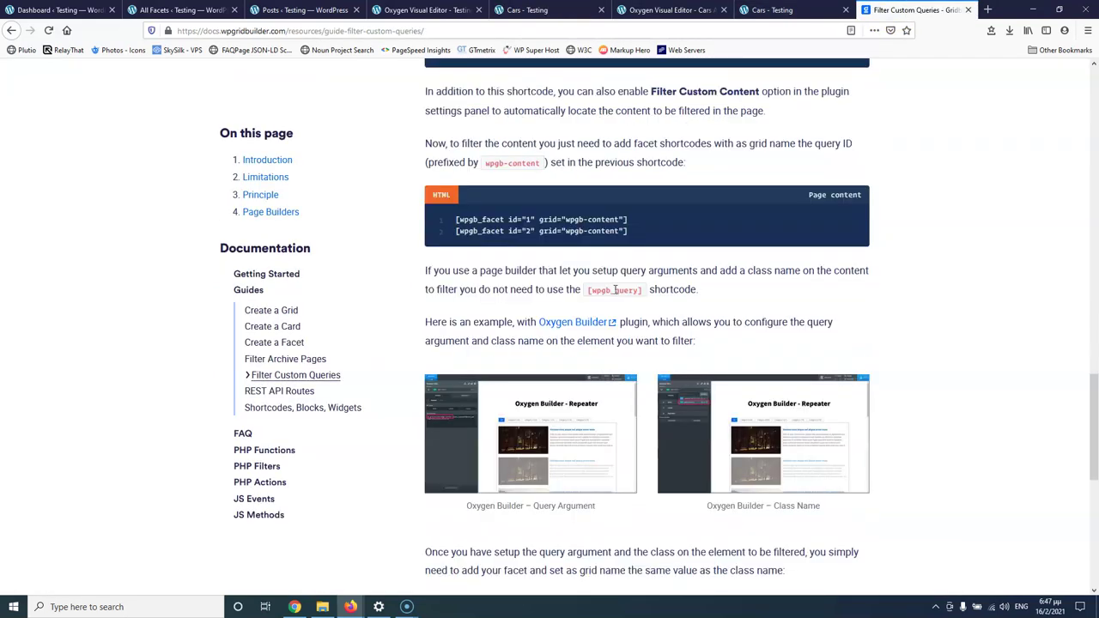
scroll(615, 290, "down", 3)
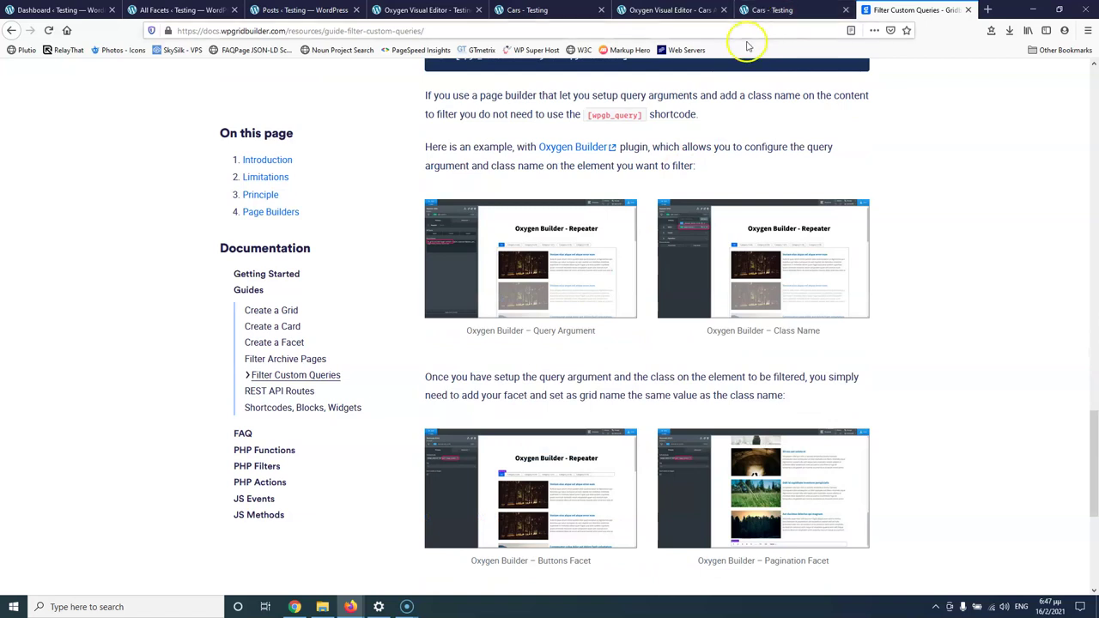
Enter wpgb-content-1 as a class name for the Cars template's Repeater without adding it
left_click(795, 11)
left_click(678, 10)
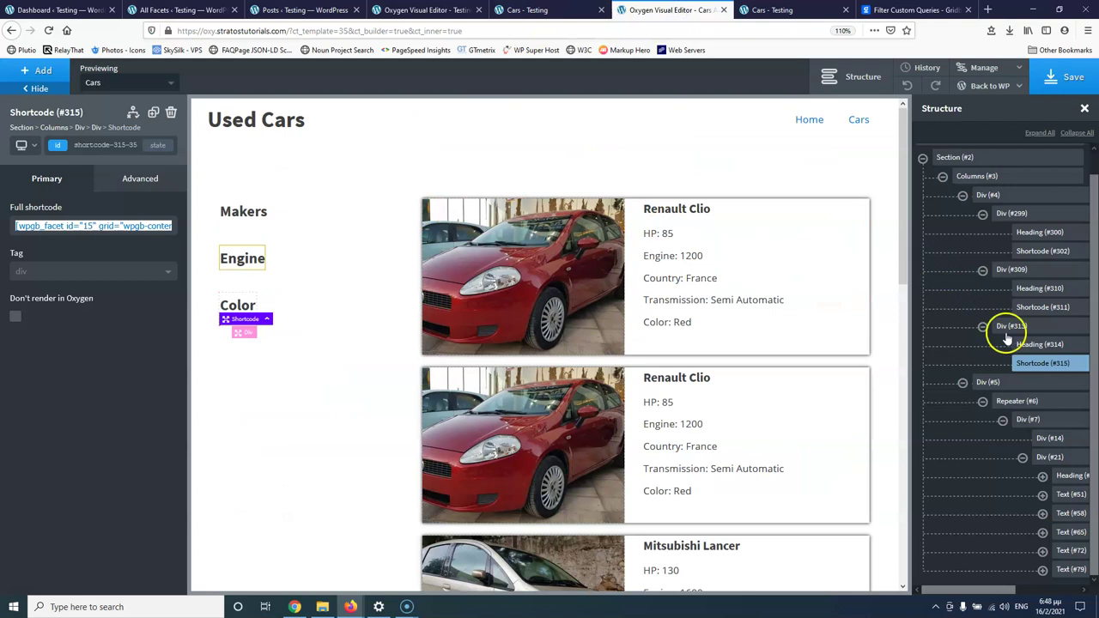
left_click(1037, 403)
left_click(103, 145)
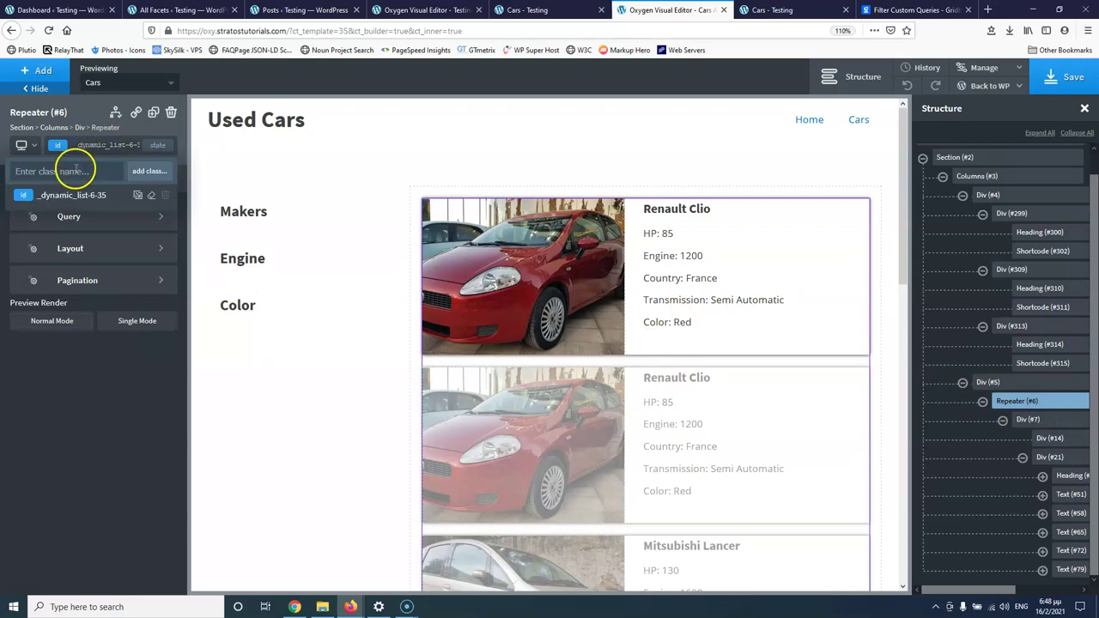
type("wp")
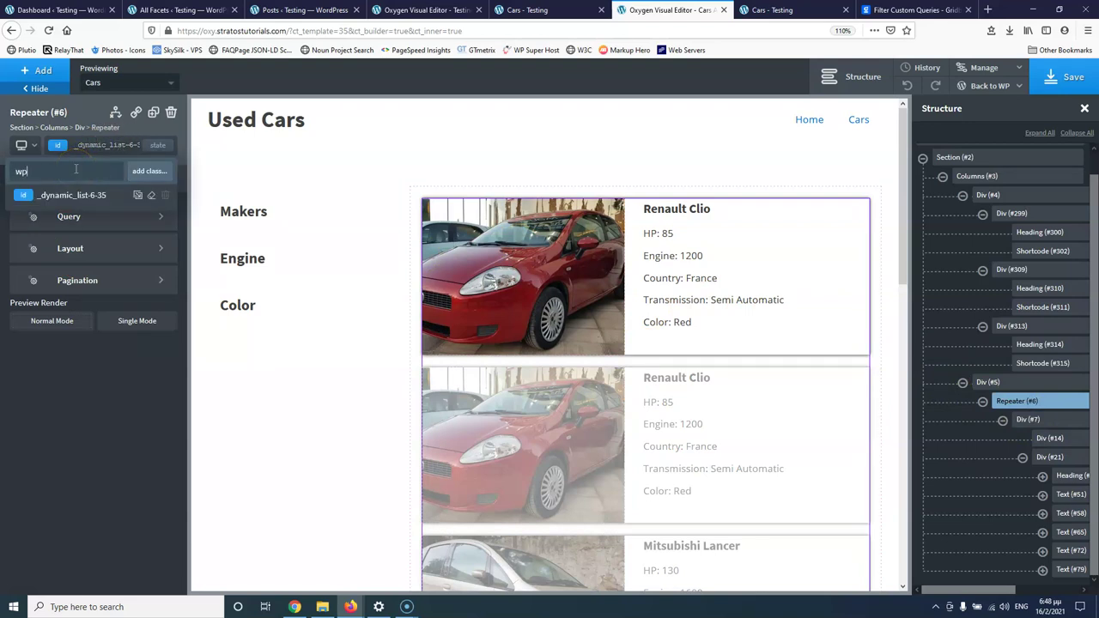
type("gb-content-1")
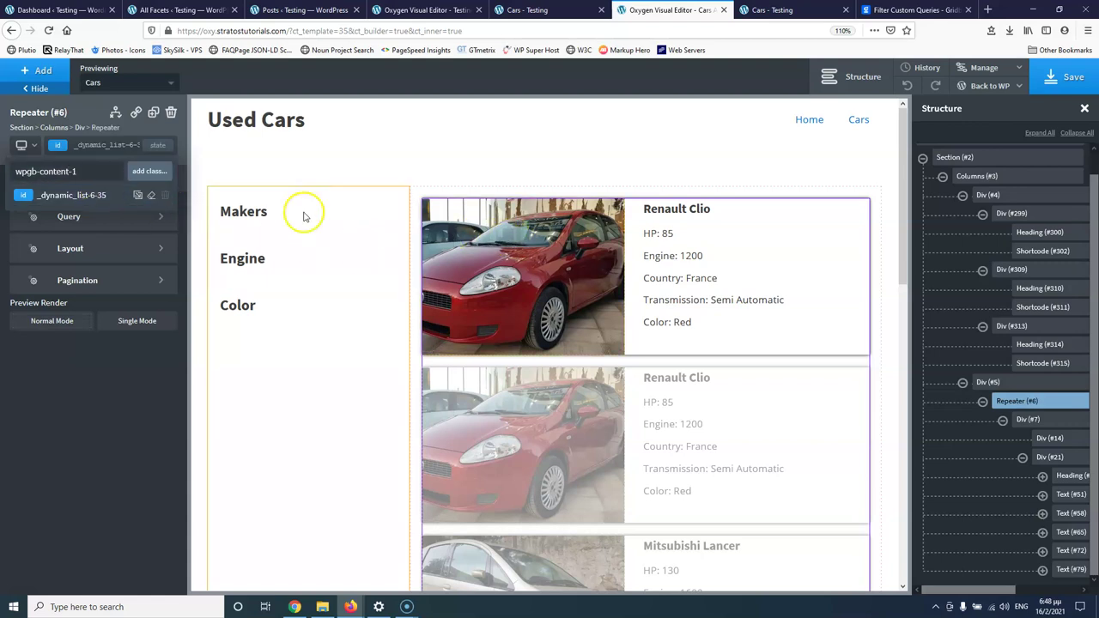
Append -1 to the grid name in the Makers filter's shortcode so that it reads wpgb-content-1
left_click(261, 226)
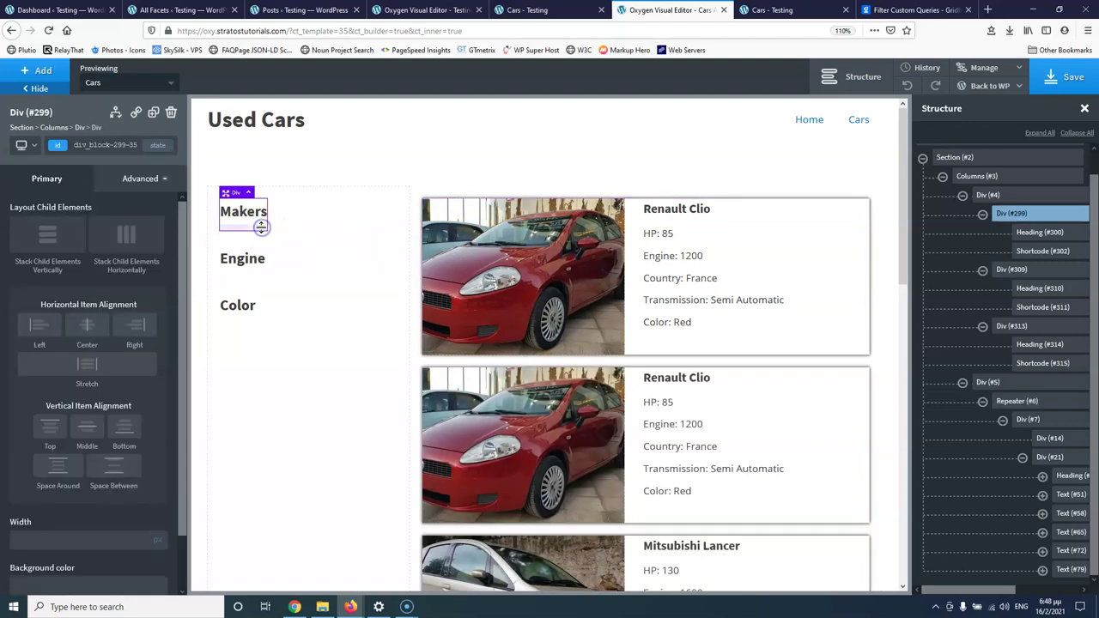
left_click(1052, 263)
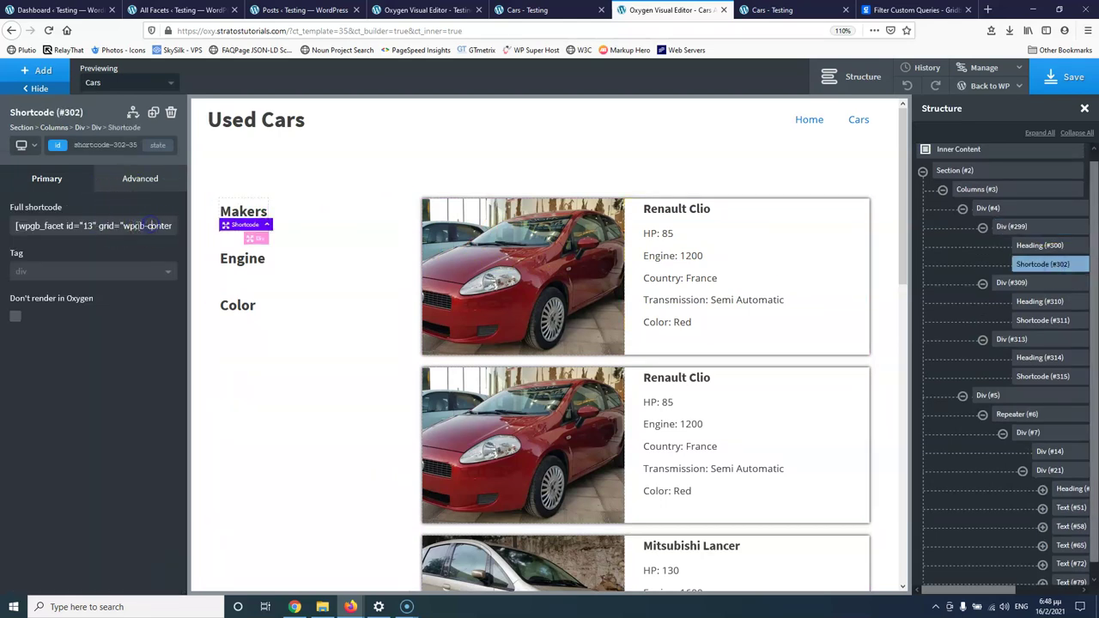
left_click(170, 226)
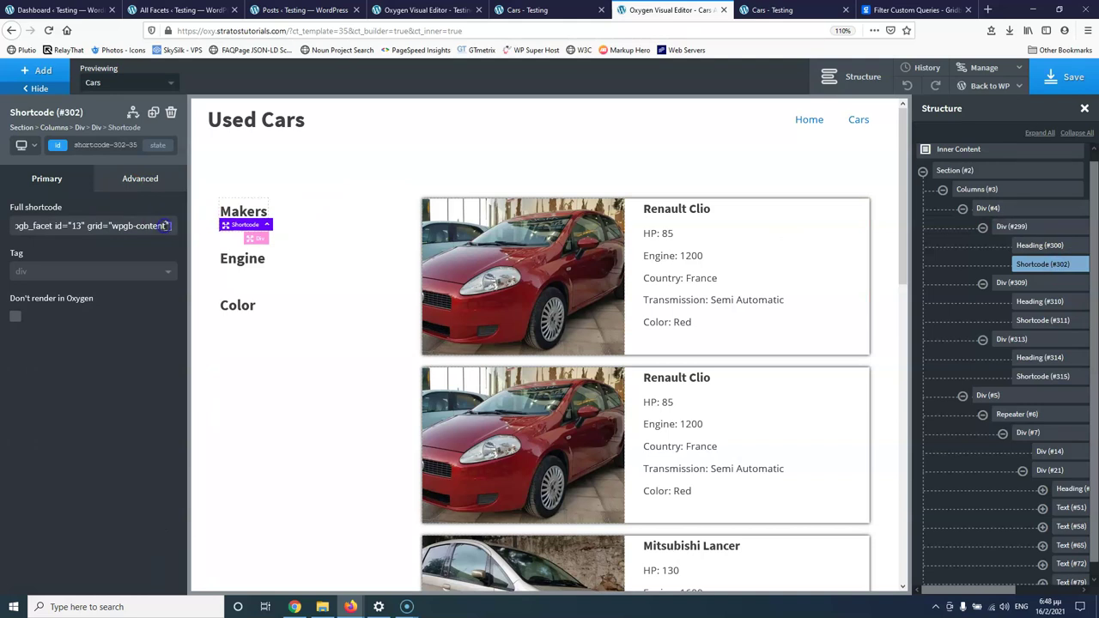
type("-1")
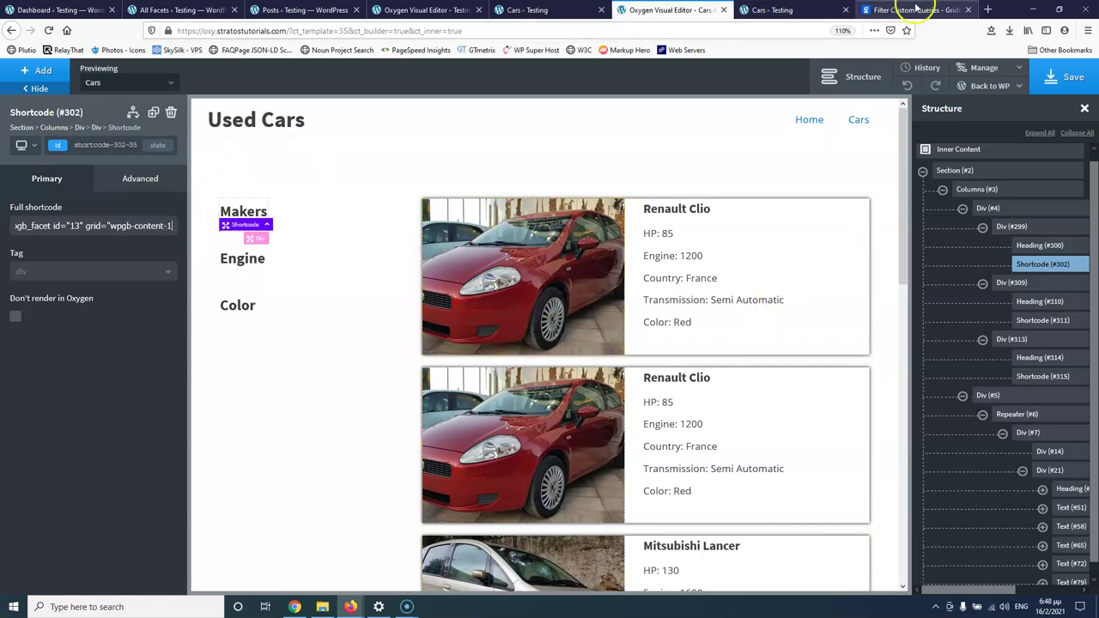
Review the Principle and Page Builders sections of the Filter Custom Queries guide, and switch to the live Cars page
left_click(874, 13)
scroll(392, 405, "up", 5)
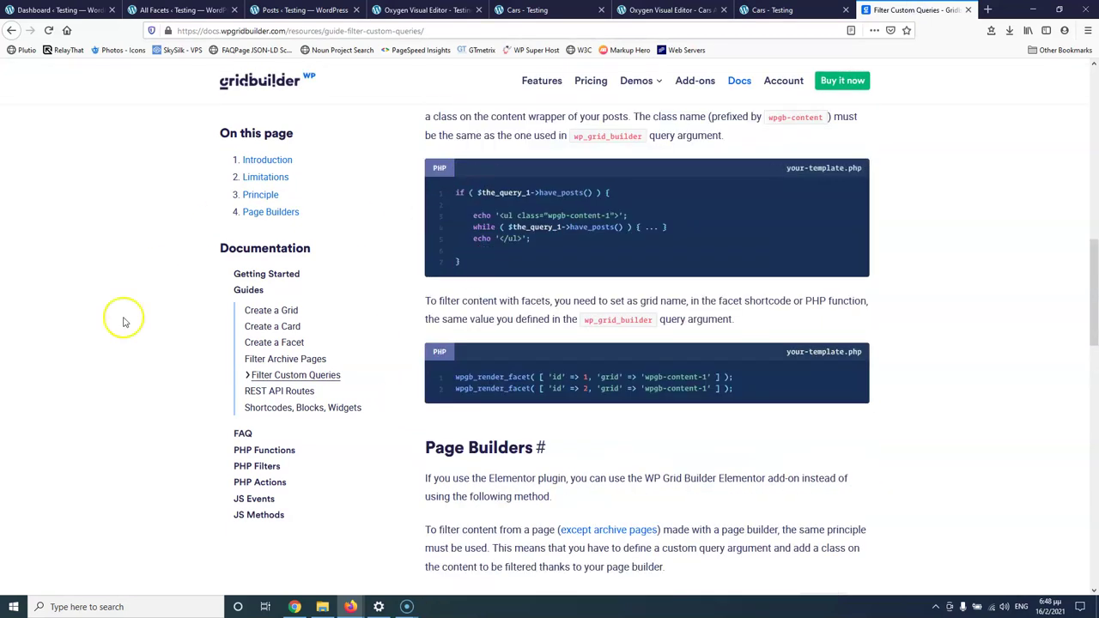
scroll(229, 178, "up", 3)
scroll(983, 326, "up", 4)
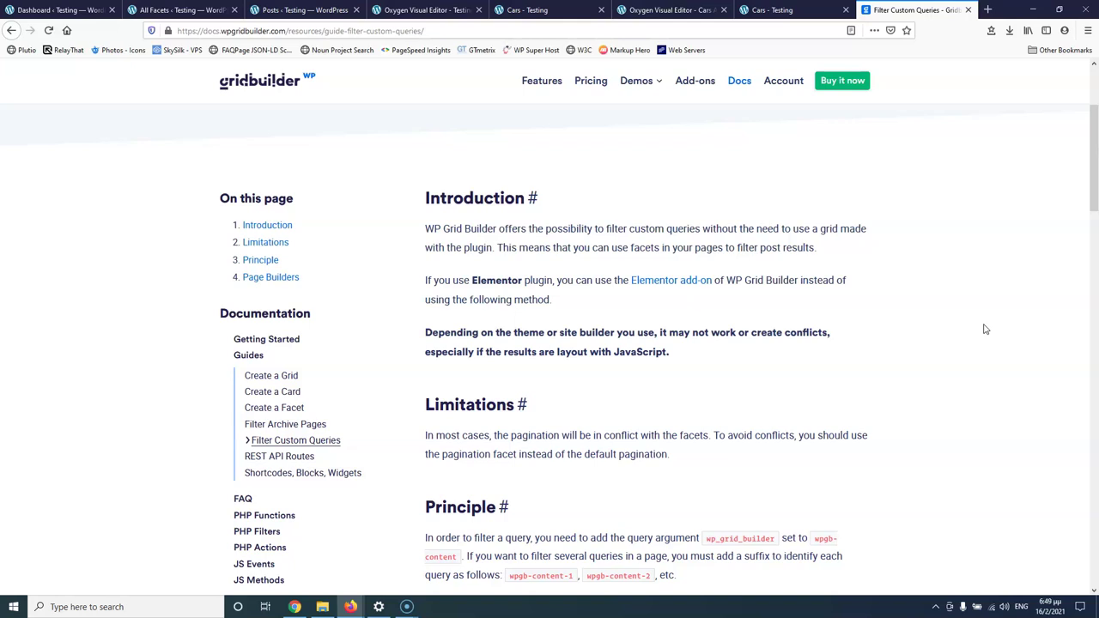
scroll(755, 409, "down", 8)
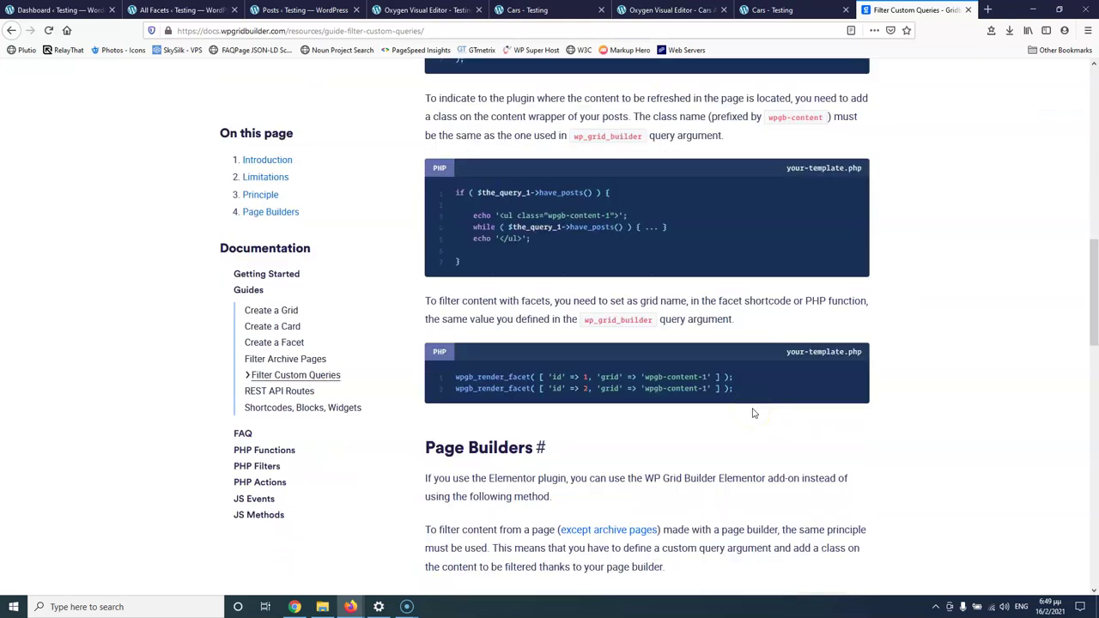
scroll(753, 410, "up", 10)
scroll(753, 409, "down", 10)
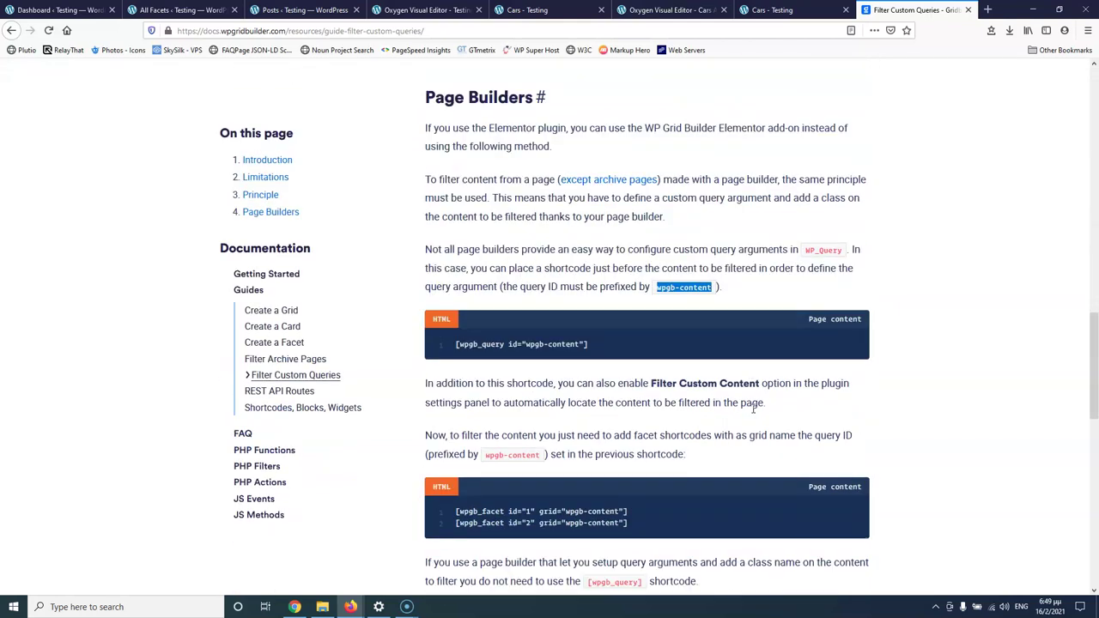
scroll(754, 413, "up", 4)
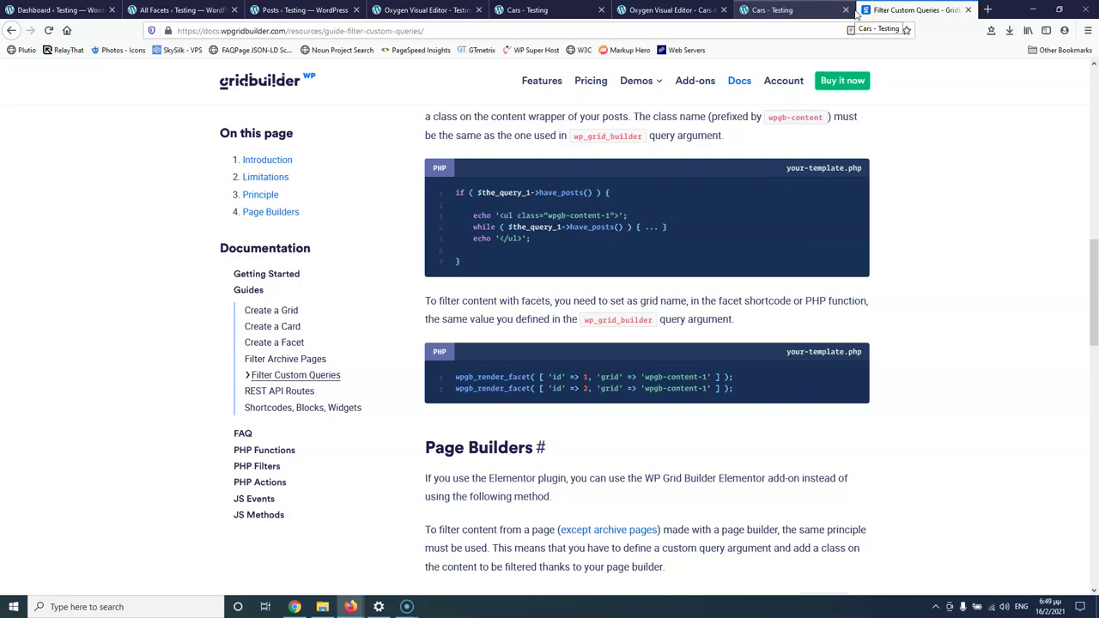
left_click(777, 11)
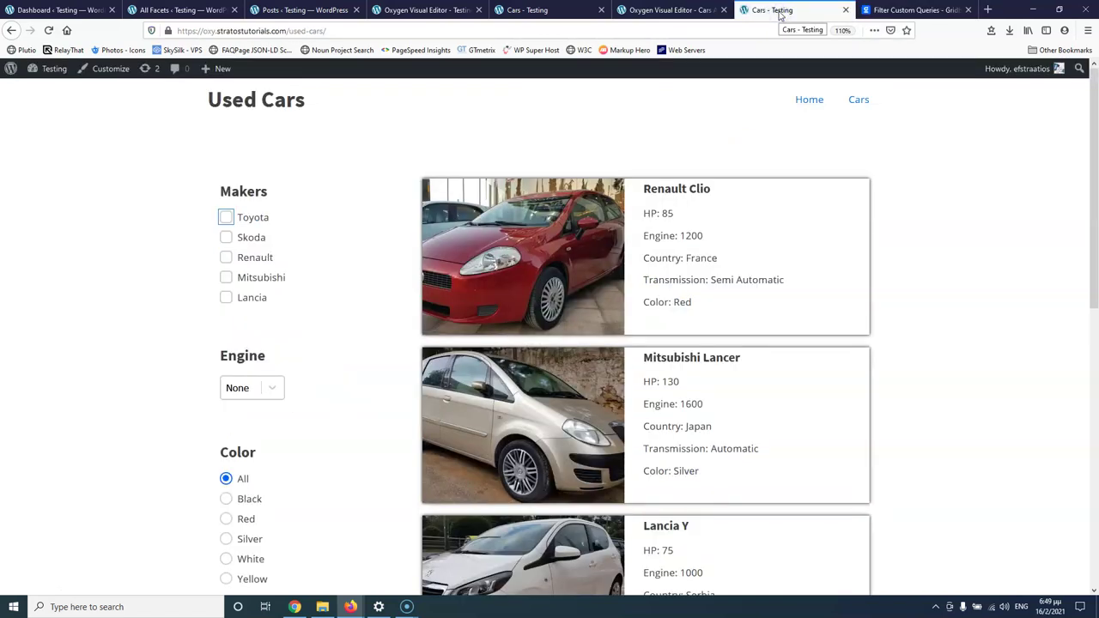